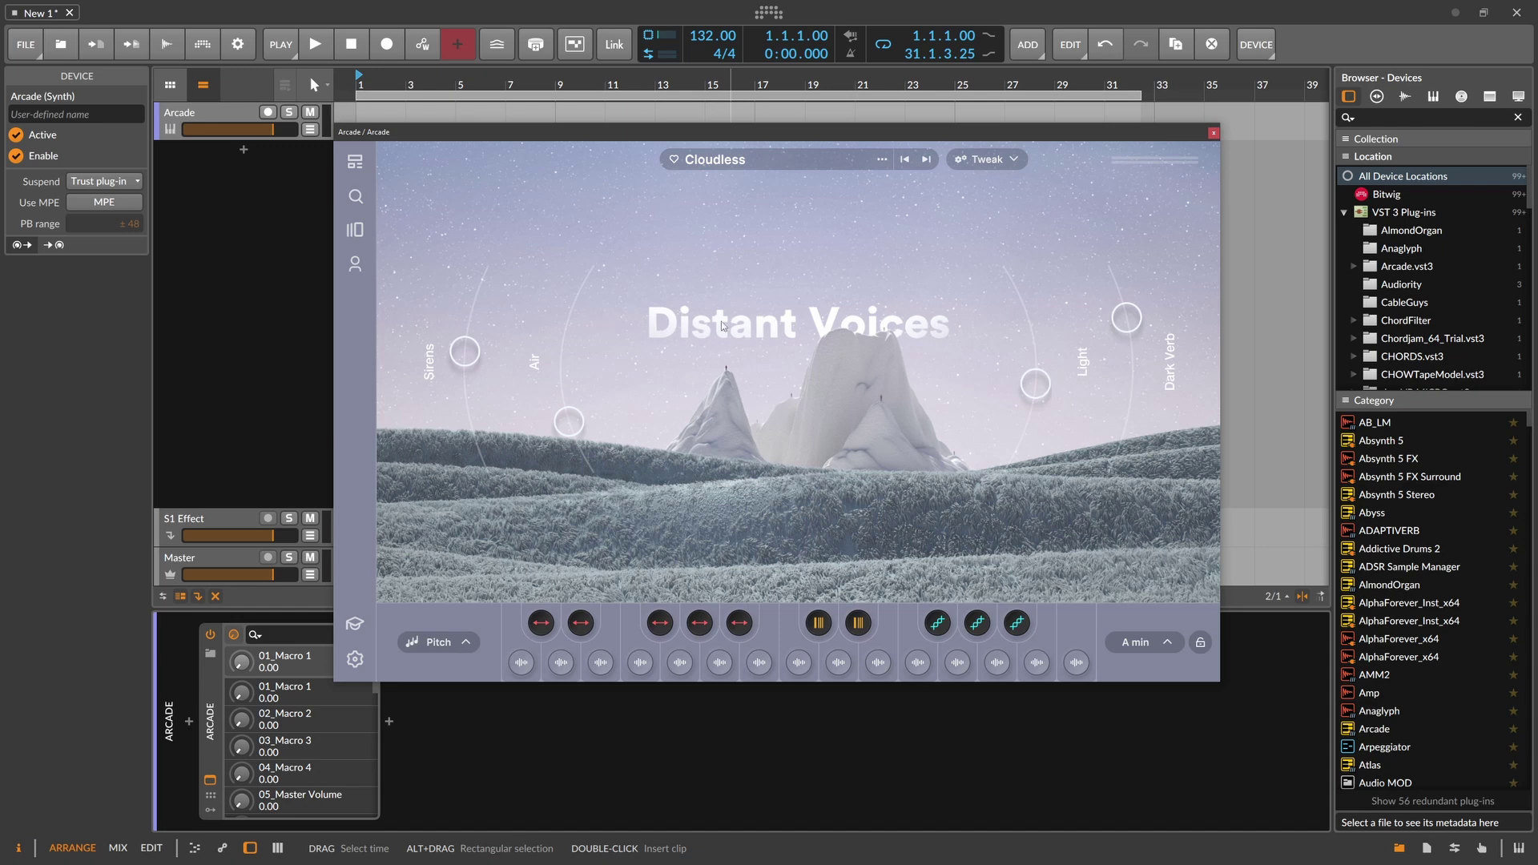
- Audition several of the Cloudless kit's sample keys and check the available session key choices
{"action": "left_click_drag", "start_coordinate": [639, 131], "coordinate": [699, 115]}
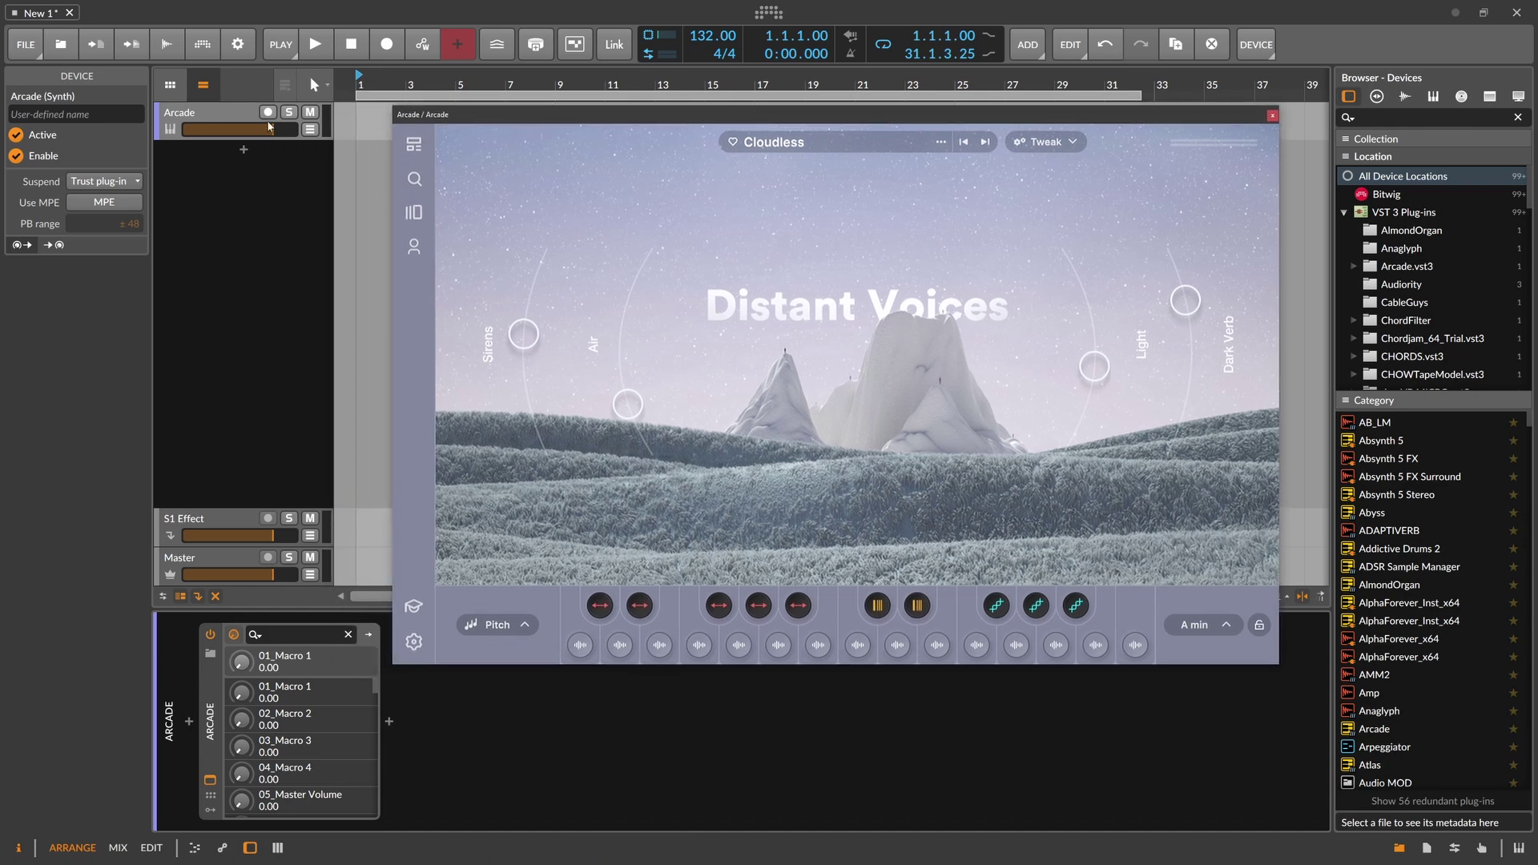
{"action": "left_click", "coordinate": [818, 646]}
{"action": "left_click", "coordinate": [859, 649]}
{"action": "left_click", "coordinate": [779, 650]}
{"action": "left_click", "coordinate": [742, 652]}
{"action": "left_click", "coordinate": [701, 649]}
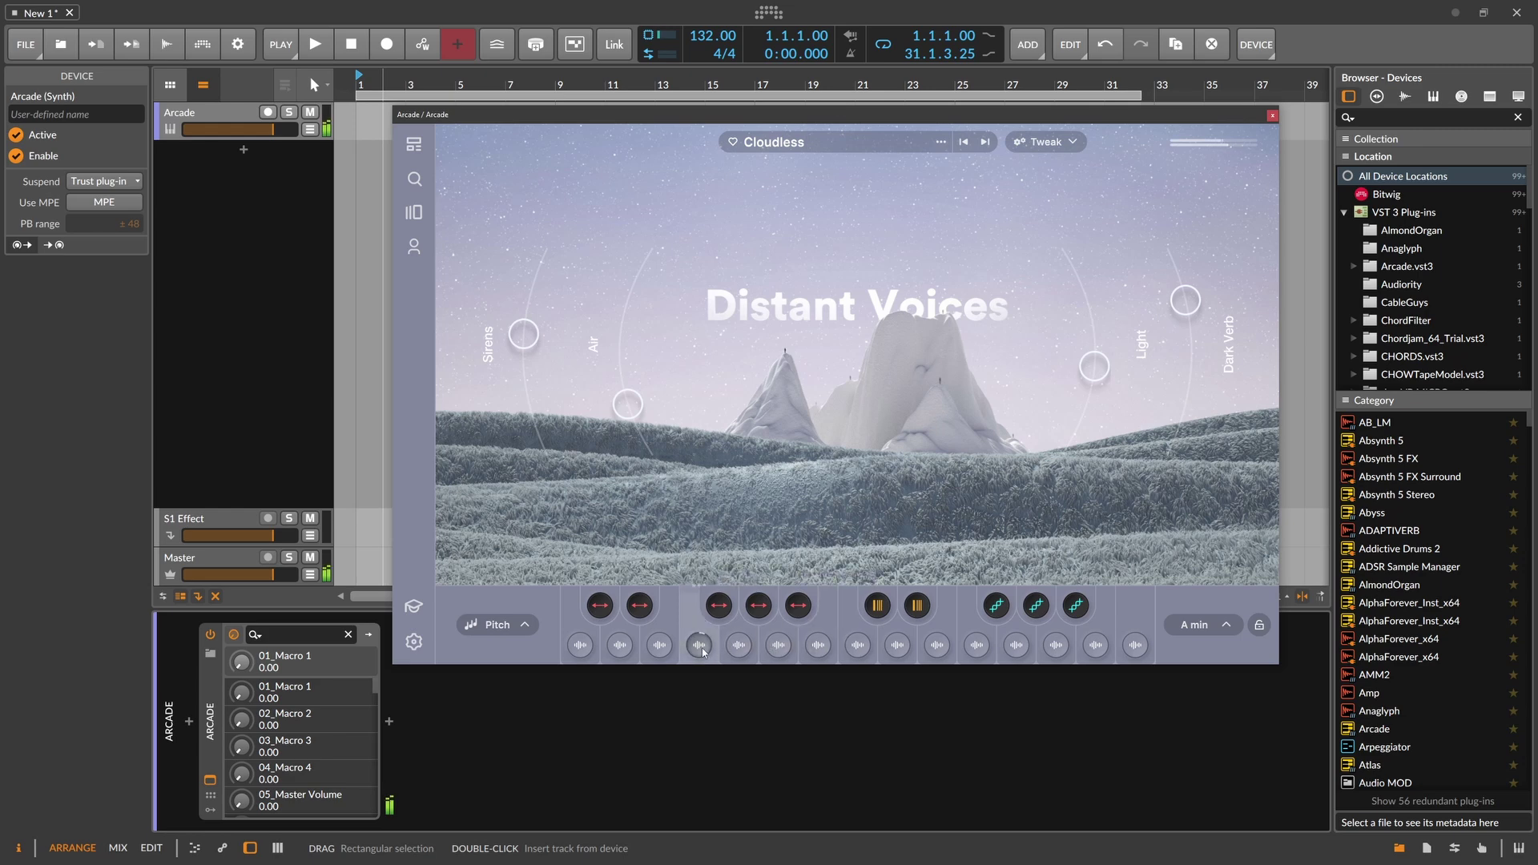
{"action": "left_click", "coordinate": [660, 649]}
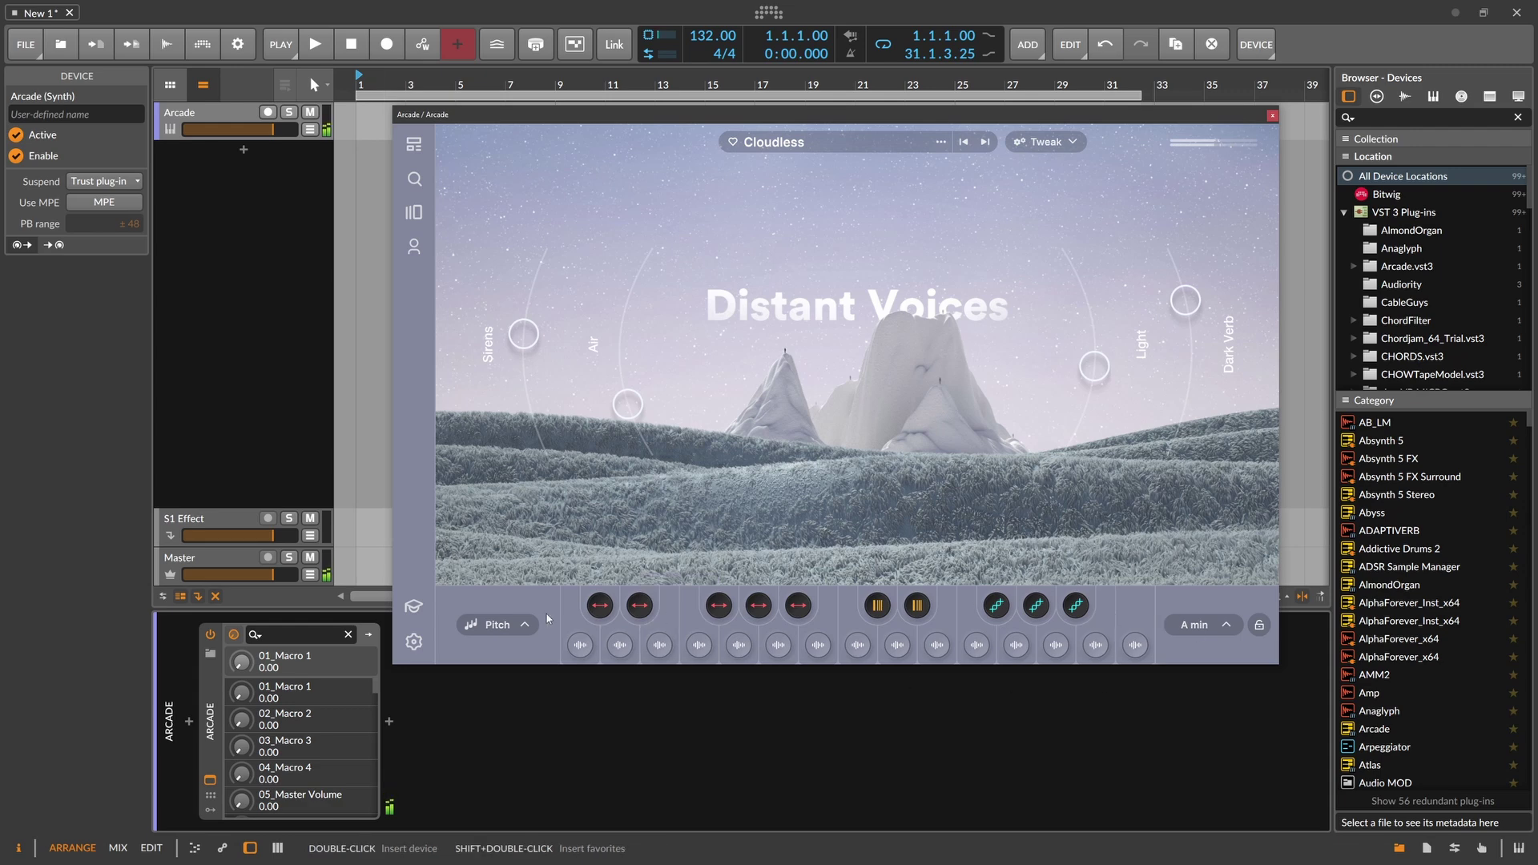
{"action": "left_click", "coordinate": [1198, 625]}
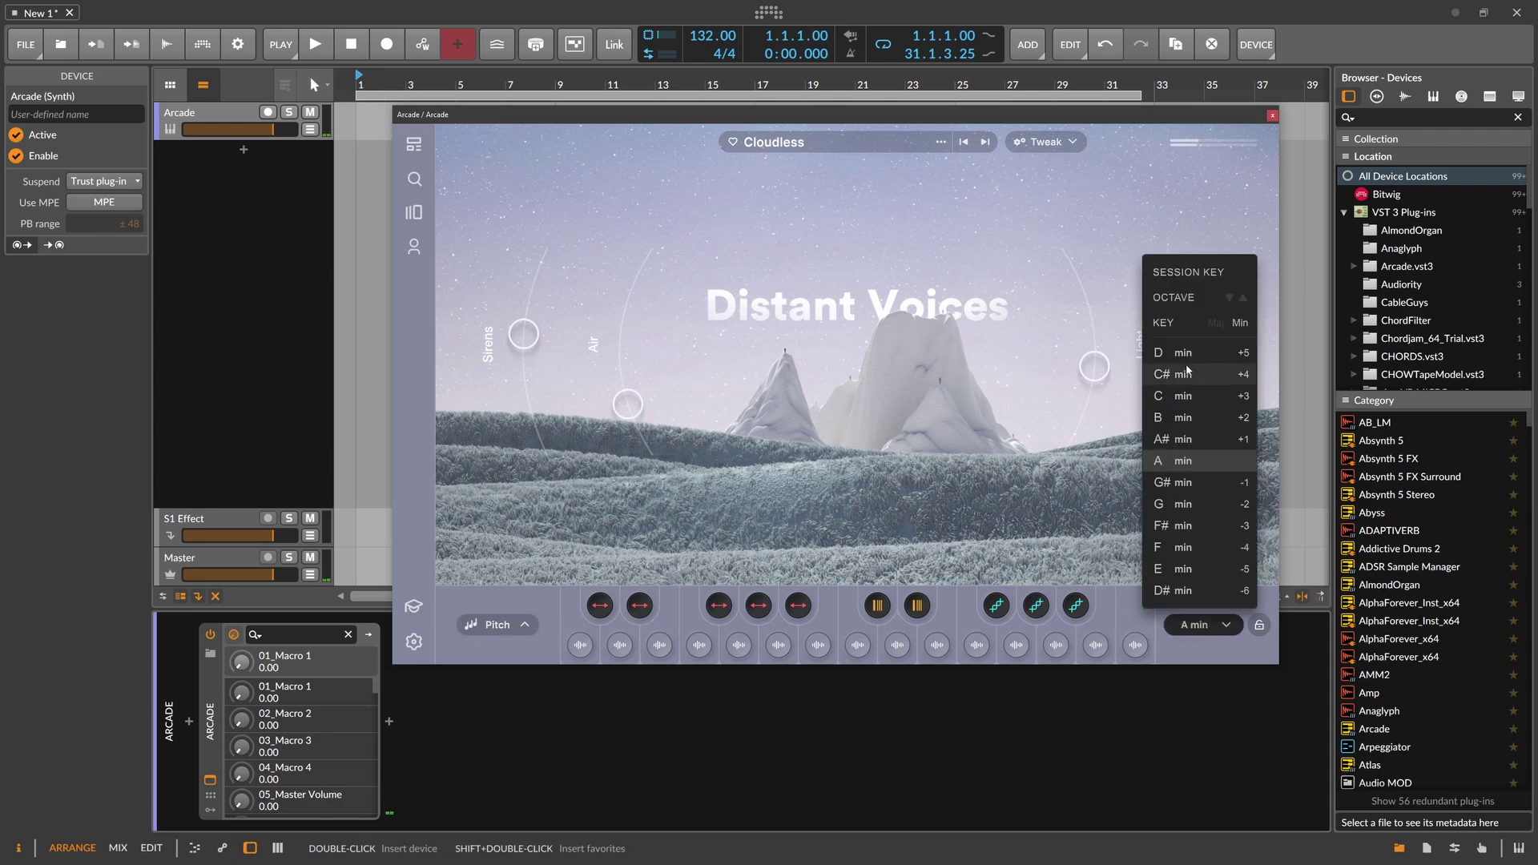
{"action": "left_click", "coordinate": [992, 228]}
- Set the Cloudless kit's Air macro to about 0.39 and its Dark Verb macro to about 0.48
{"action": "left_click_drag", "start_coordinate": [622, 323], "coordinate": [623, 374]}
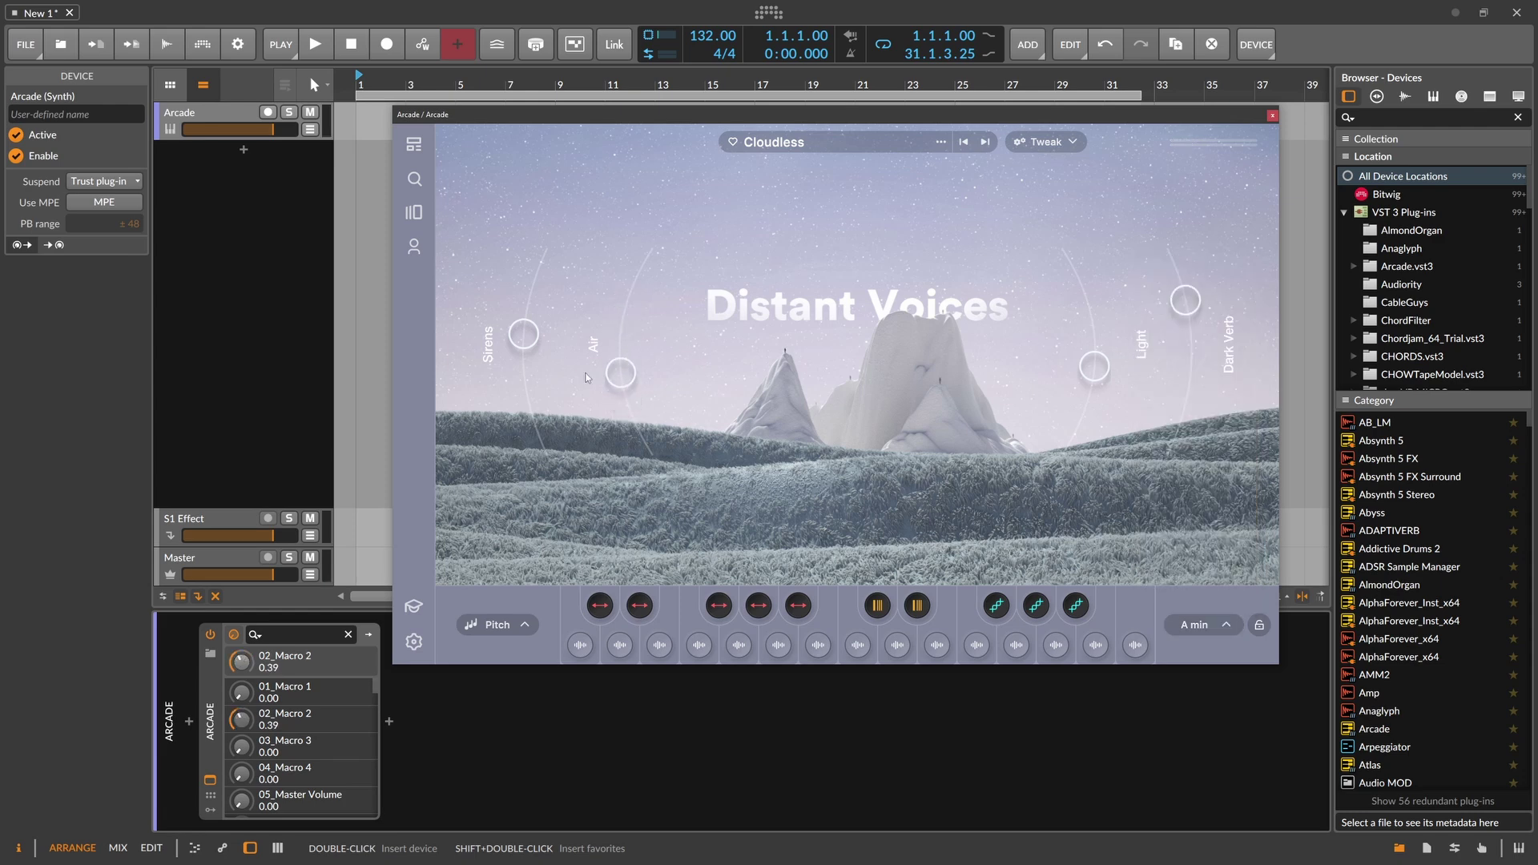
{"action": "left_click_drag", "start_coordinate": [1188, 302], "coordinate": [1192, 355]}
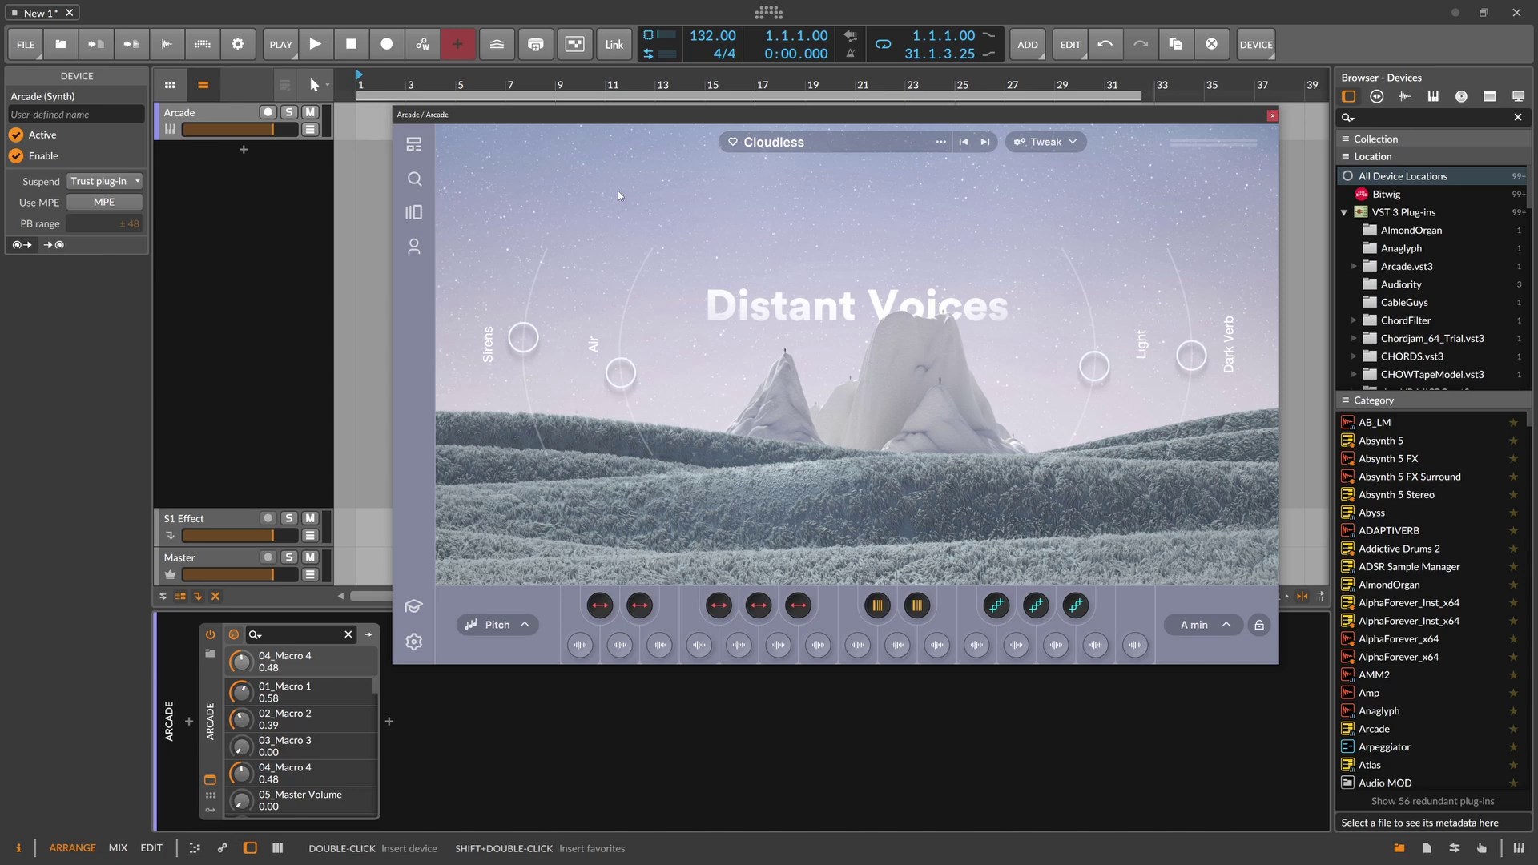
- Browse the feed's newest and weekly sampler kits, and preview the Acidic Stab note kit
{"action": "left_click", "coordinate": [418, 149]}
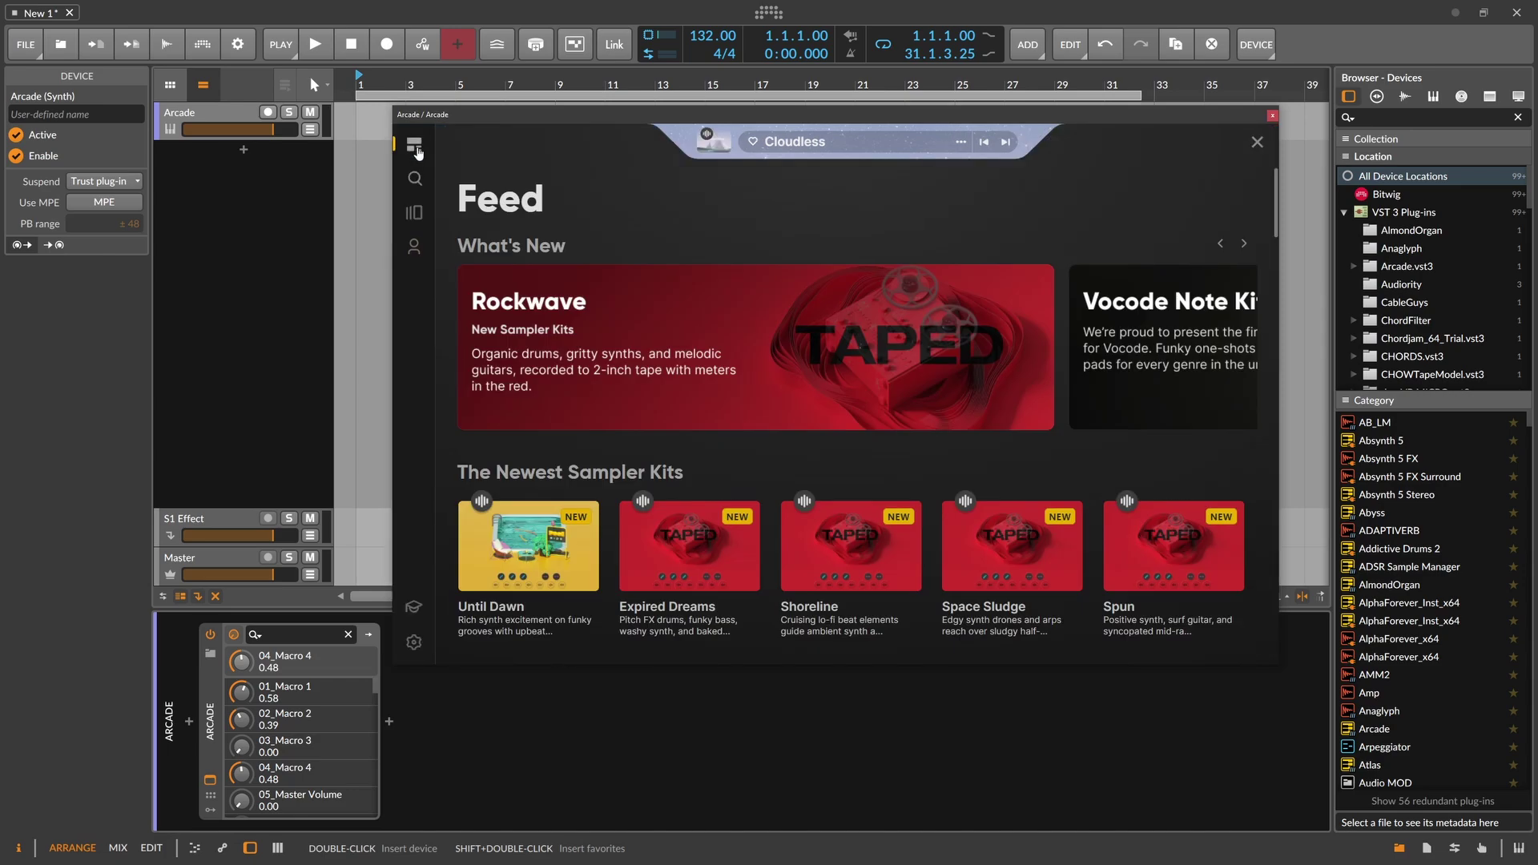
{"action": "scroll", "coordinate": [716, 390], "scroll_direction": "down", "scroll_amount": 2}
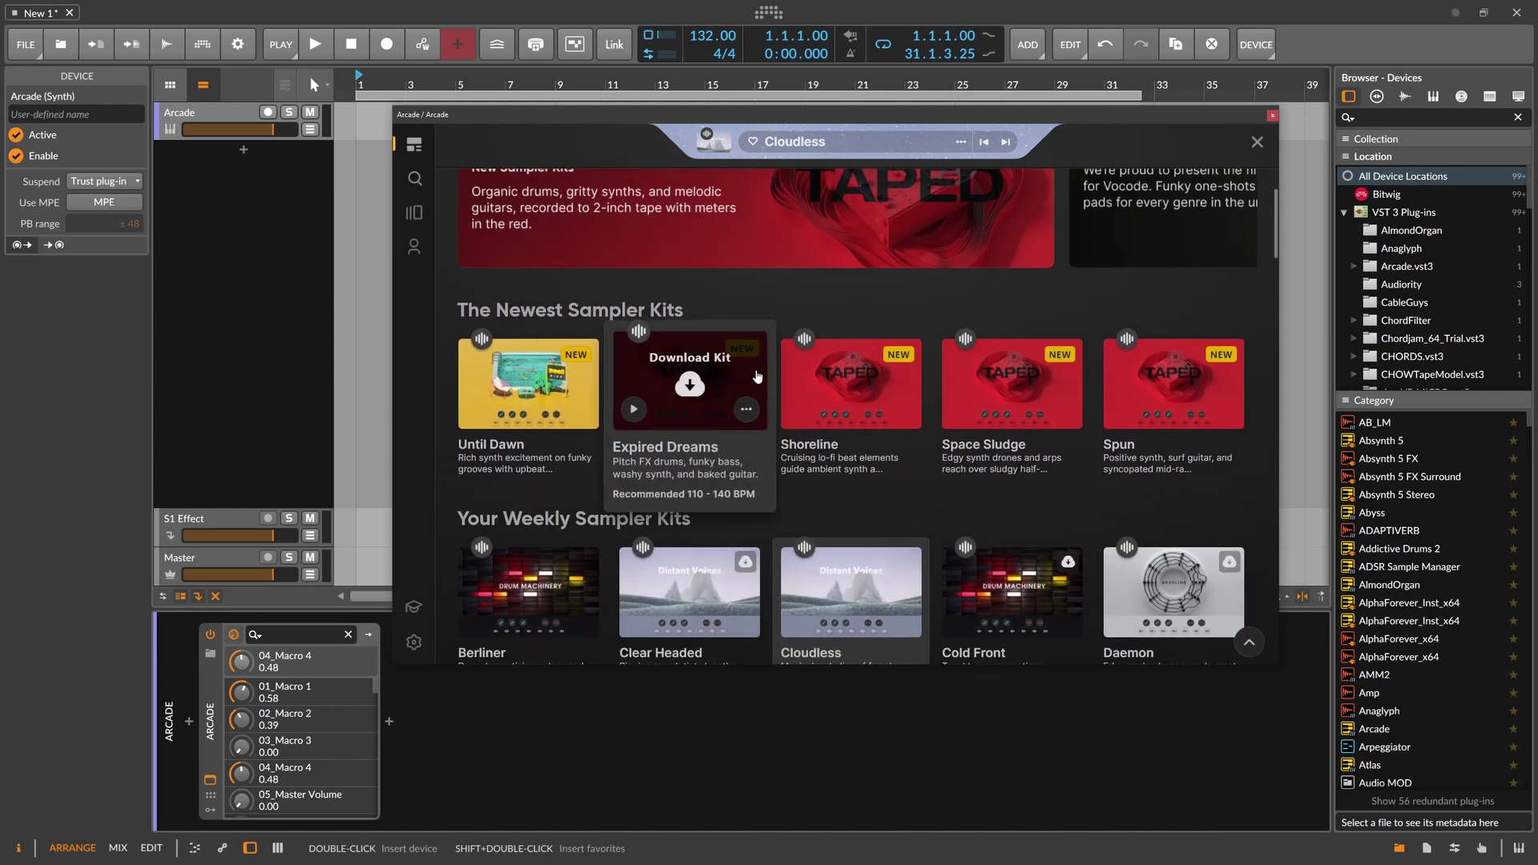
{"action": "scroll", "coordinate": [816, 380], "scroll_direction": "down", "scroll_amount": 1}
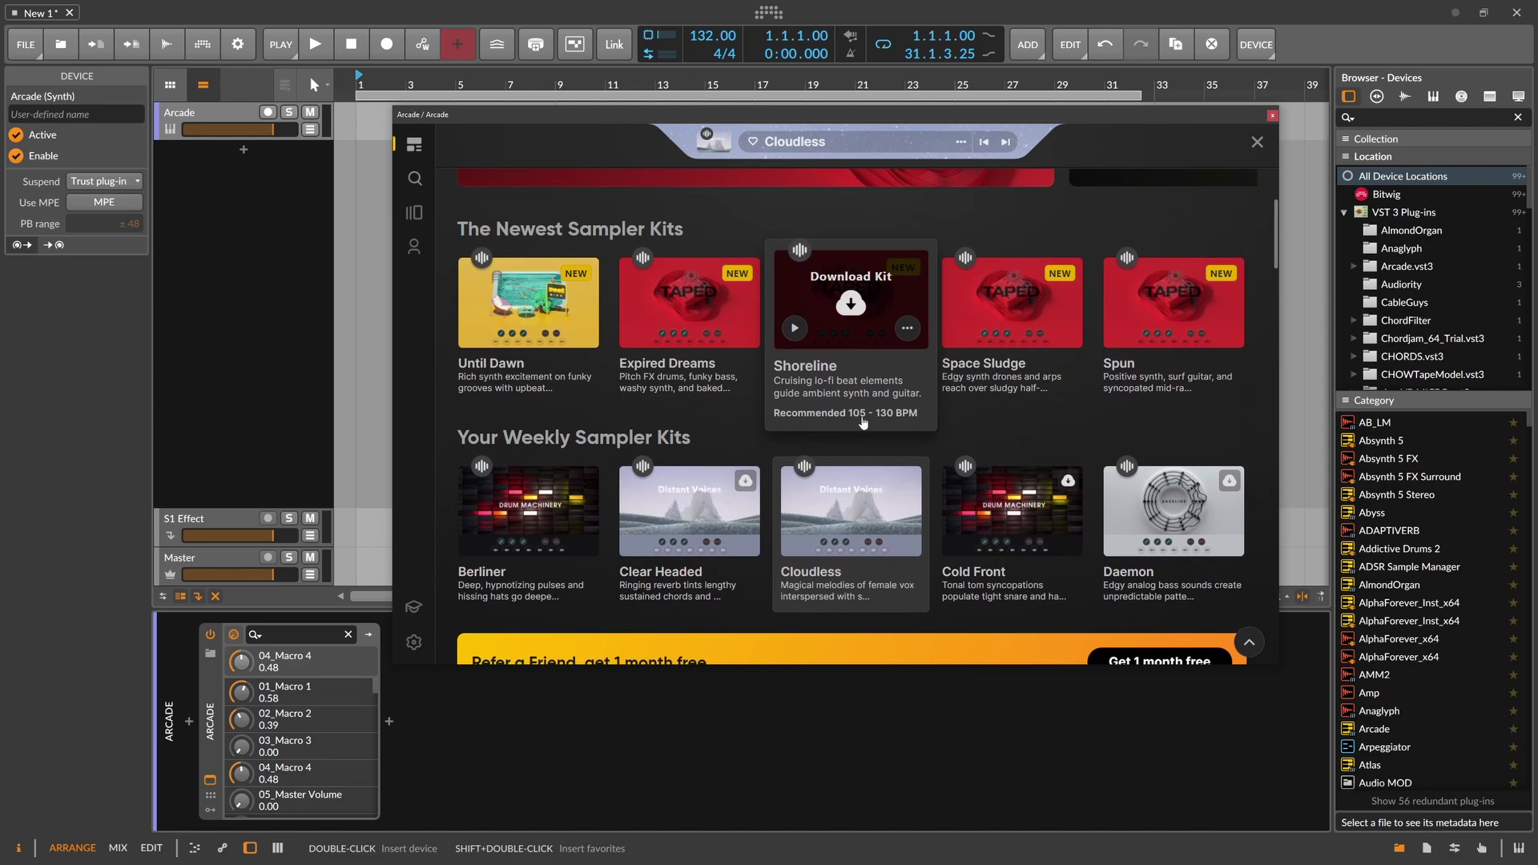
{"action": "scroll", "coordinate": [863, 422], "scroll_direction": "down", "scroll_amount": 6}
{"action": "scroll", "coordinate": [732, 419], "scroll_direction": "up", "scroll_amount": 5}
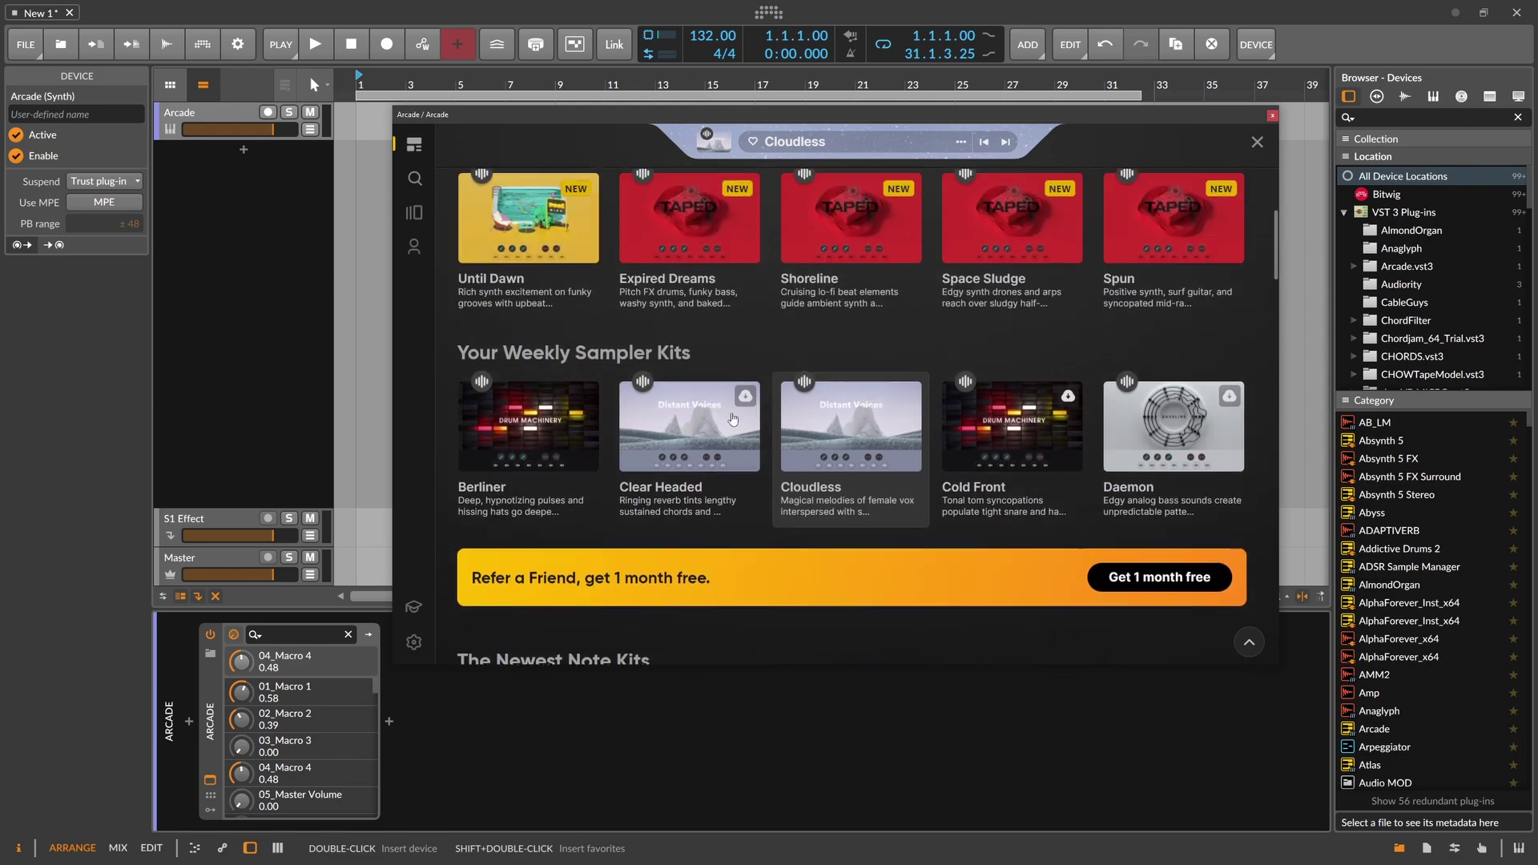
{"action": "scroll", "coordinate": [732, 418], "scroll_direction": "down", "scroll_amount": 6}
{"action": "scroll", "coordinate": [522, 339], "scroll_direction": "up", "scroll_amount": 1}
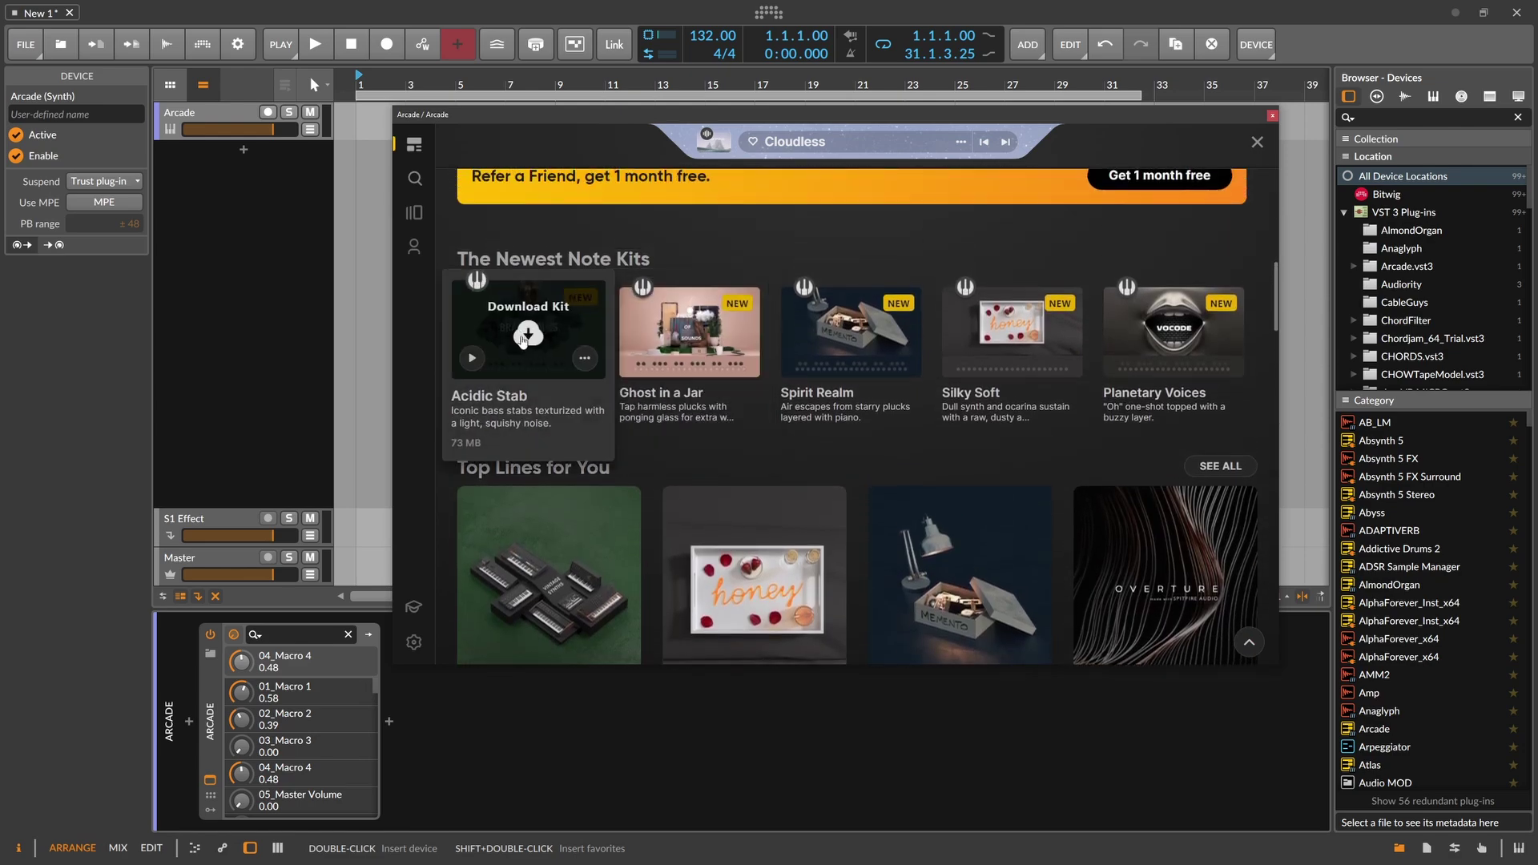
{"action": "left_click", "coordinate": [472, 362]}
{"action": "left_click", "coordinate": [474, 359]}
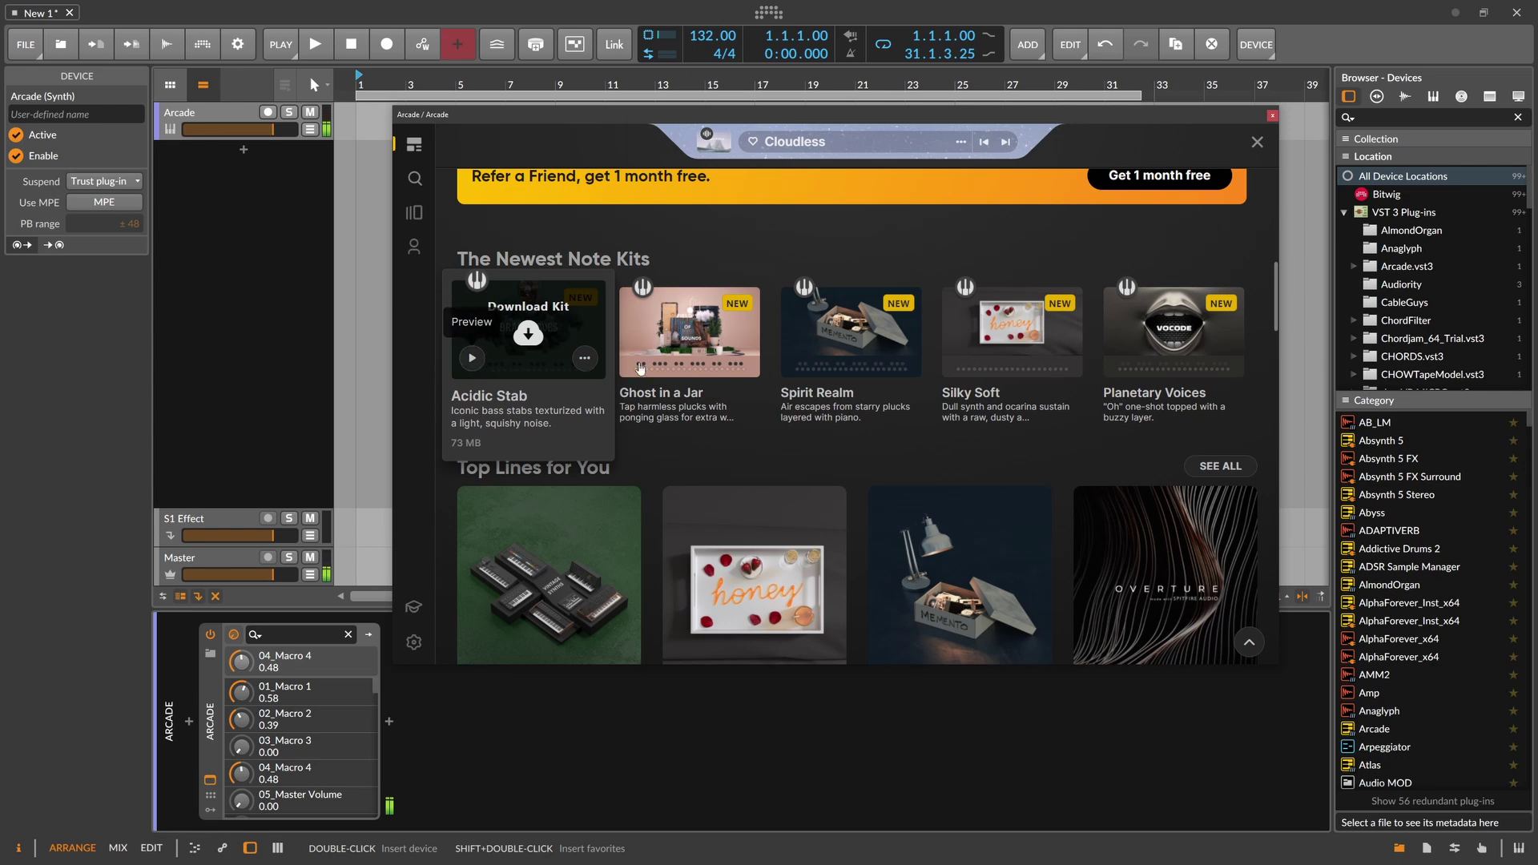
- Look through the remaining kit and line suggestions in the feed and the full collection of Lines
{"action": "mouse_move", "coordinate": [640, 371]}
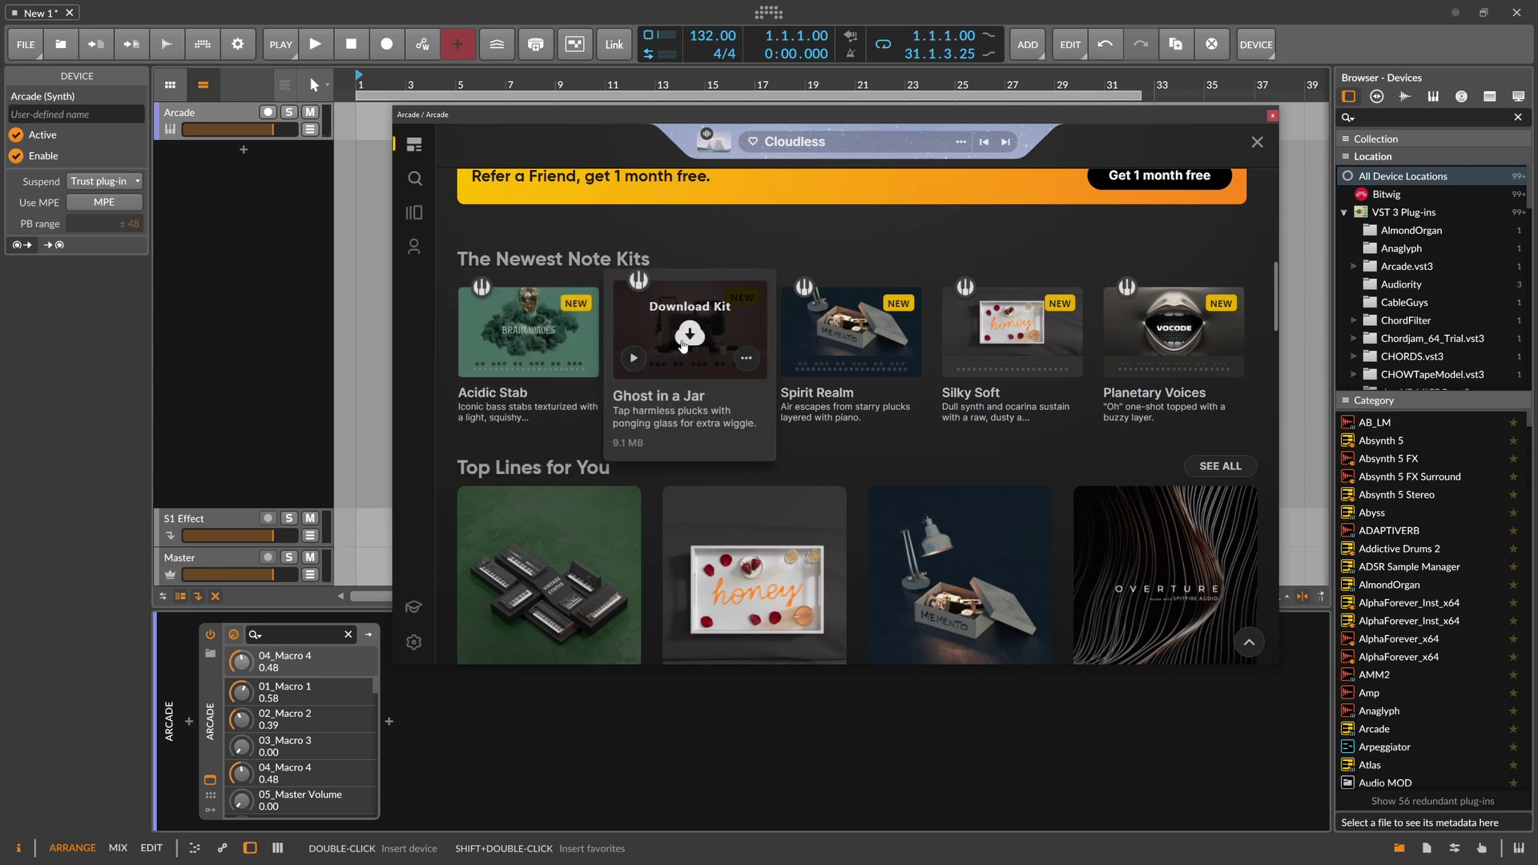
{"action": "scroll", "coordinate": [706, 367], "scroll_direction": "down", "scroll_amount": 1}
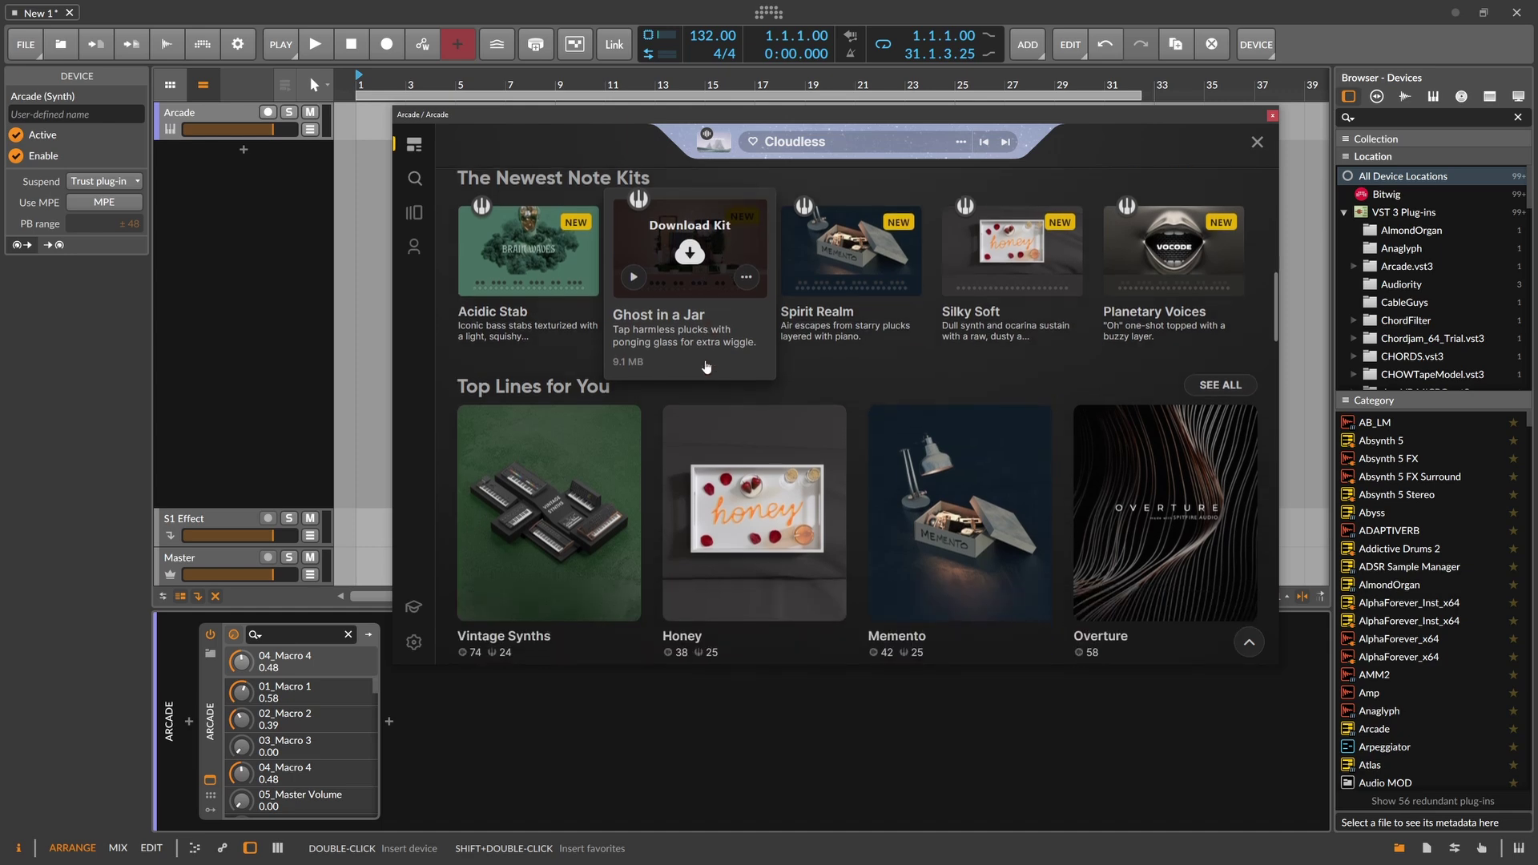
{"action": "scroll", "coordinate": [711, 366], "scroll_direction": "down", "scroll_amount": 2}
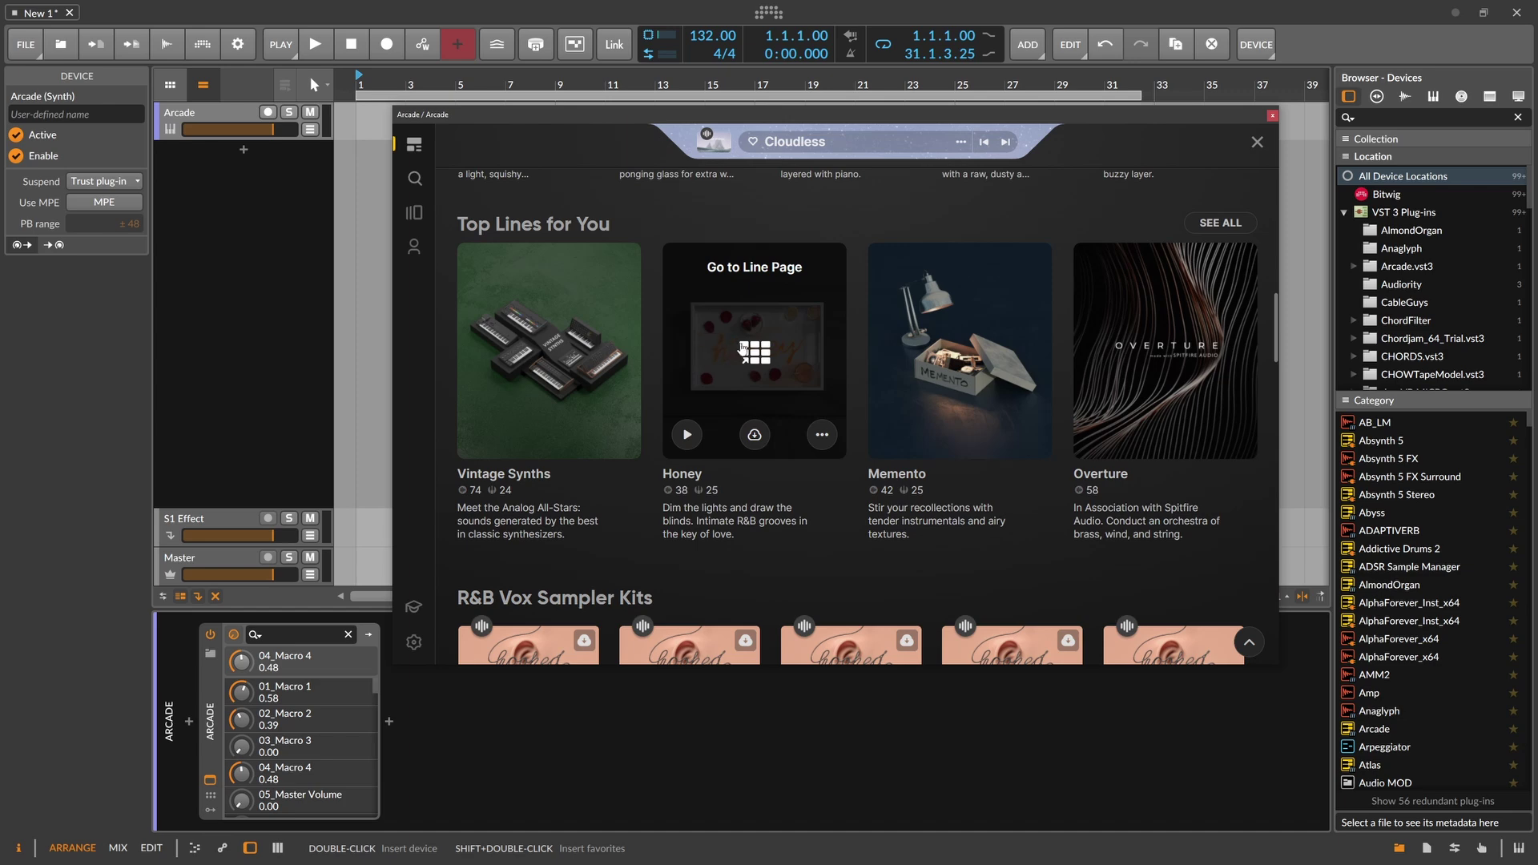
{"action": "scroll", "coordinate": [553, 353], "scroll_direction": "down", "scroll_amount": 3}
{"action": "left_click", "coordinate": [414, 213]}
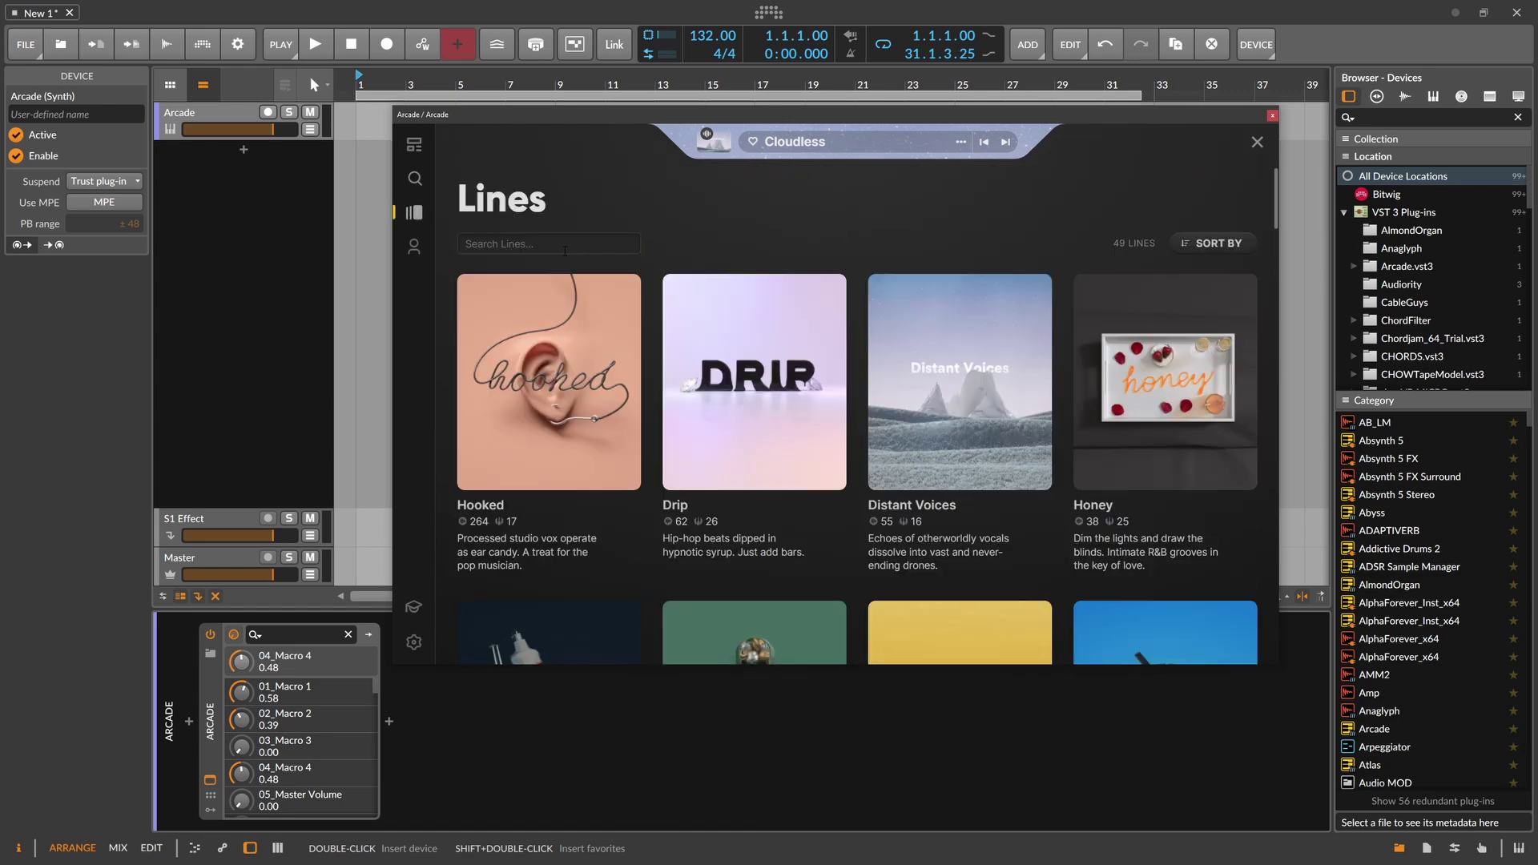
{"action": "scroll", "coordinate": [651, 264], "scroll_direction": "down", "scroll_amount": 3}
{"action": "scroll", "coordinate": [651, 282], "scroll_direction": "up", "scroll_amount": 3}
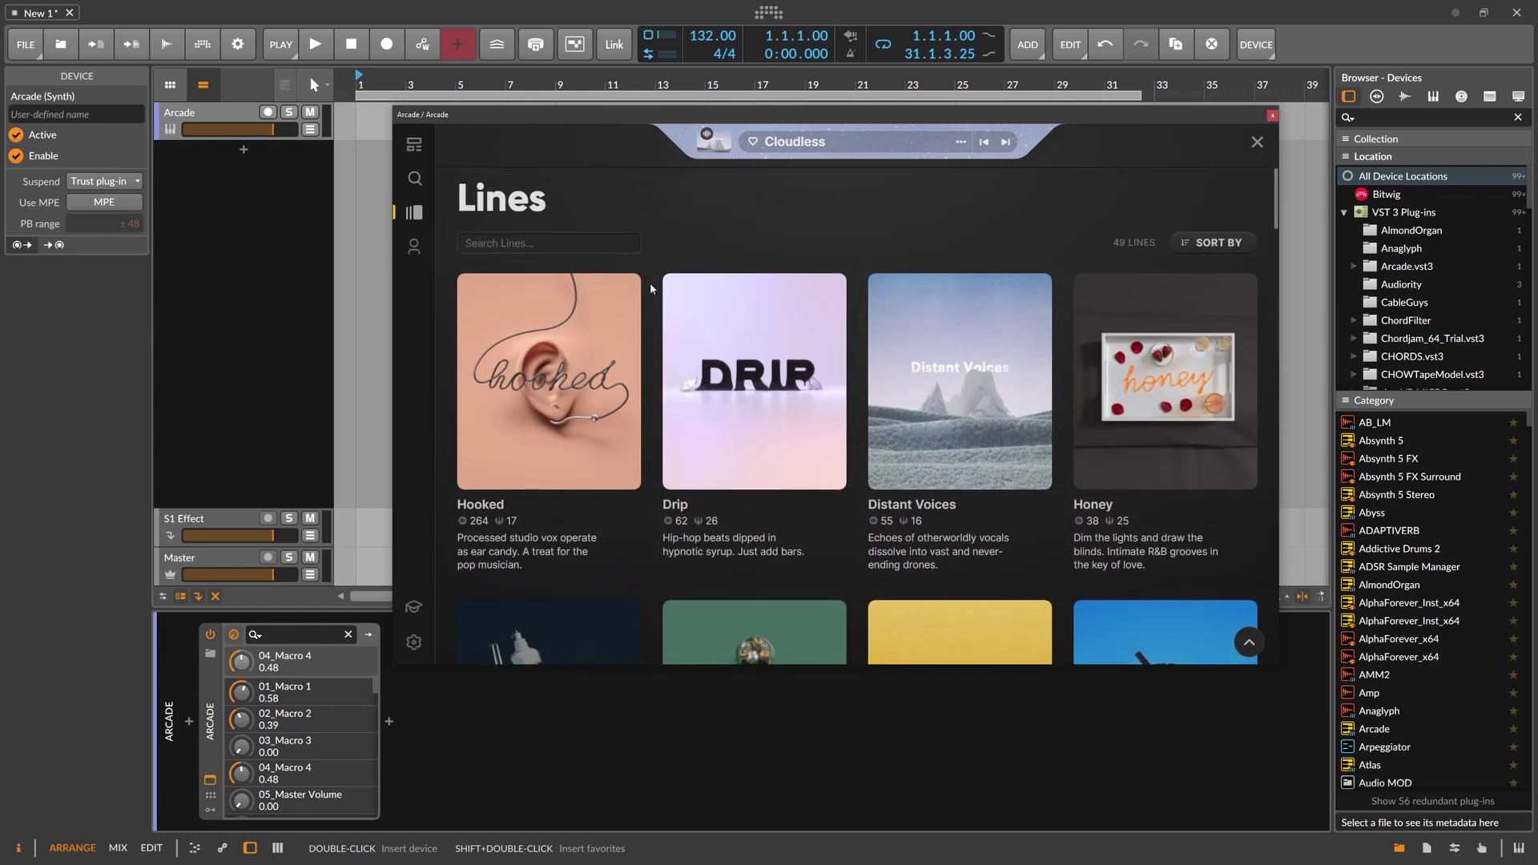
- Search the sampler kits by genre with "hip" and filter them to Lo-Fi Hip Hop
{"action": "left_click", "coordinate": [415, 178]}
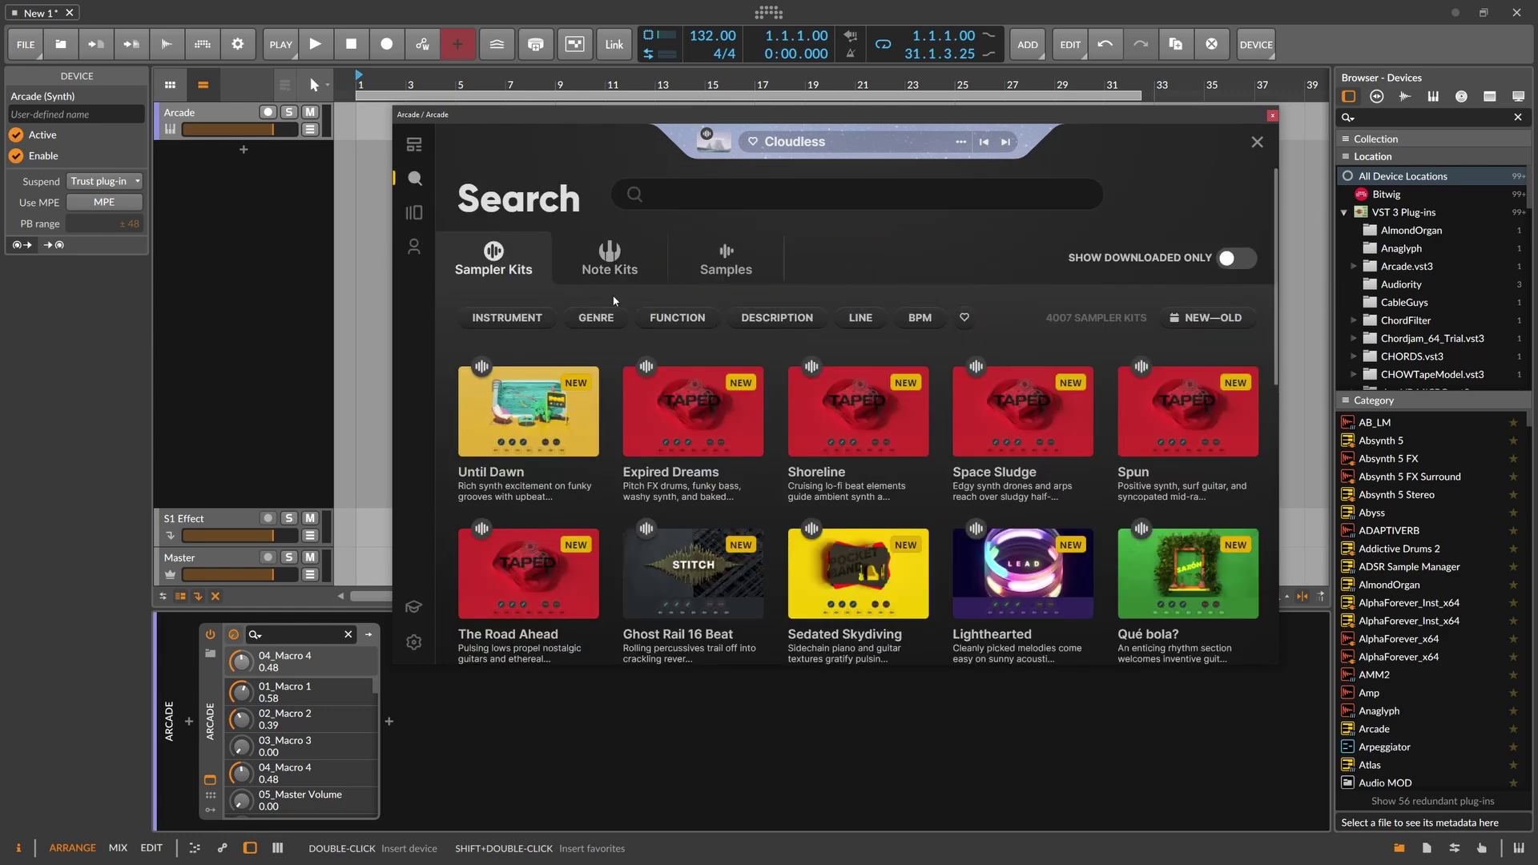
{"action": "left_click", "coordinate": [603, 318]}
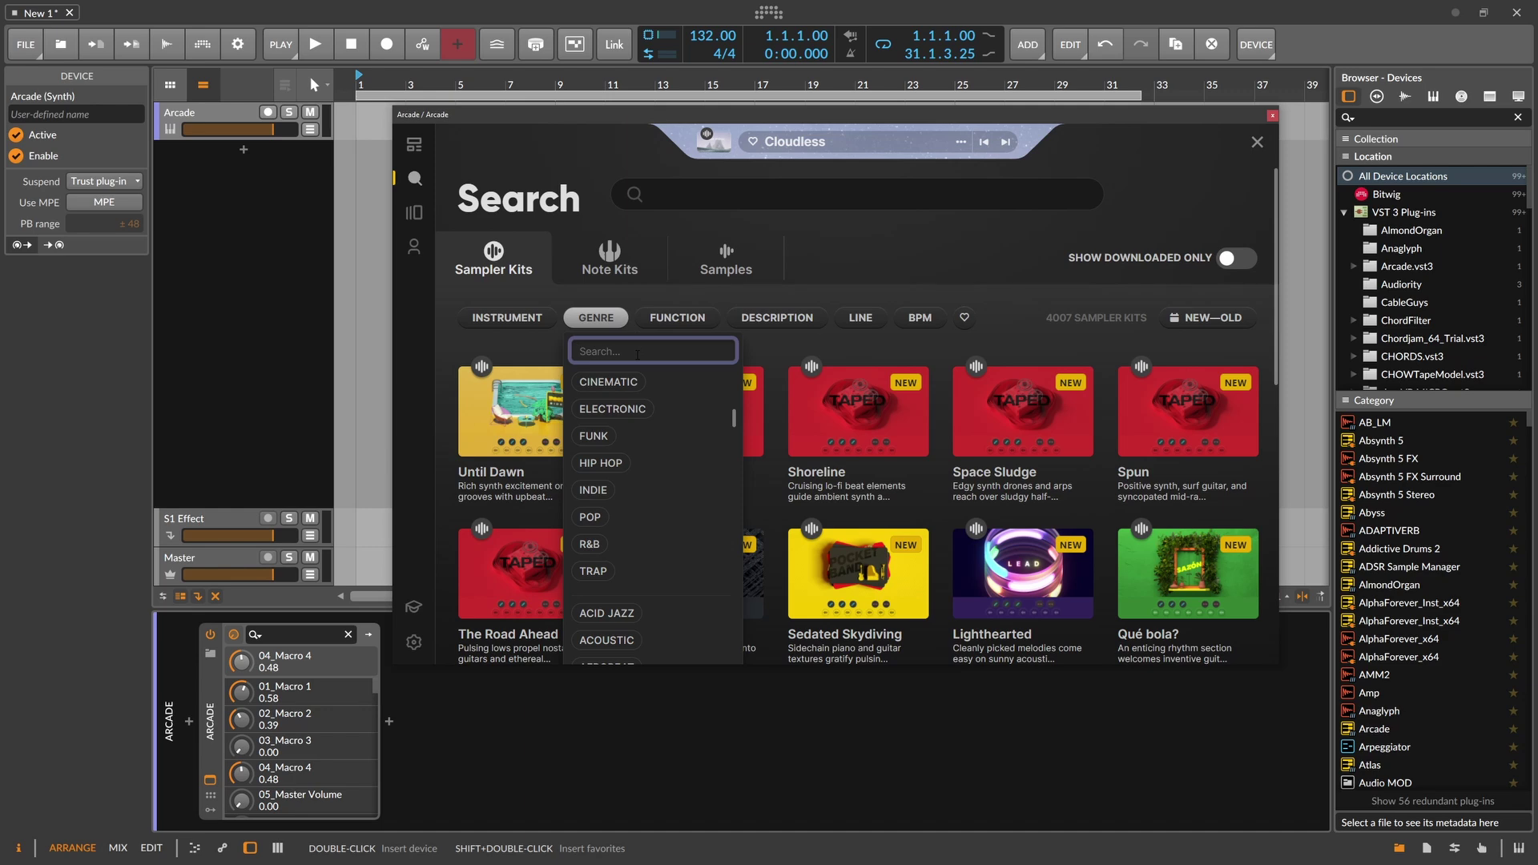
{"action": "type", "text": "hip"}
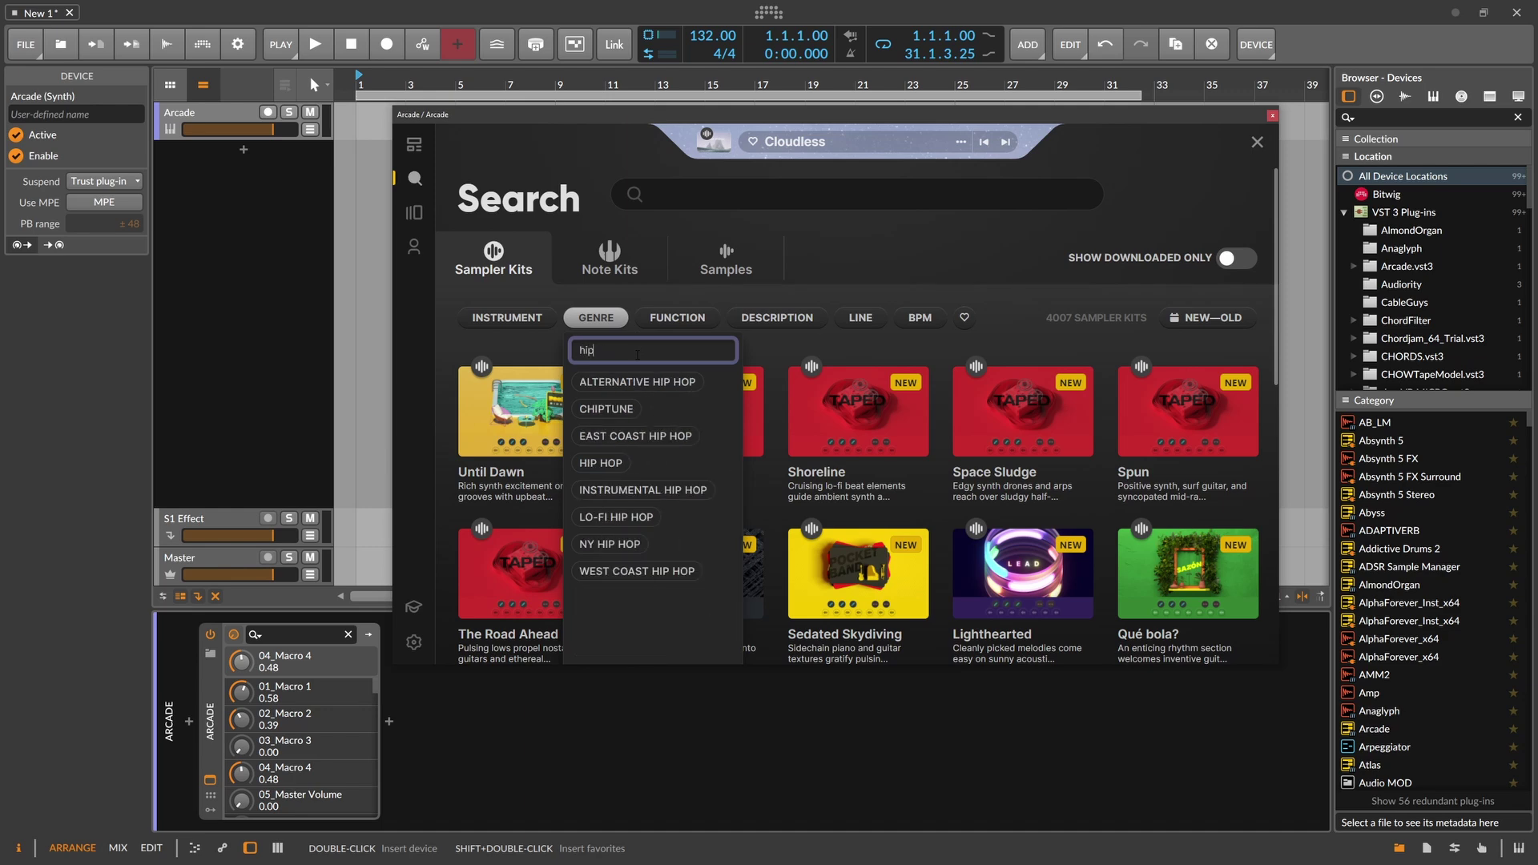
{"action": "left_click", "coordinate": [604, 518]}
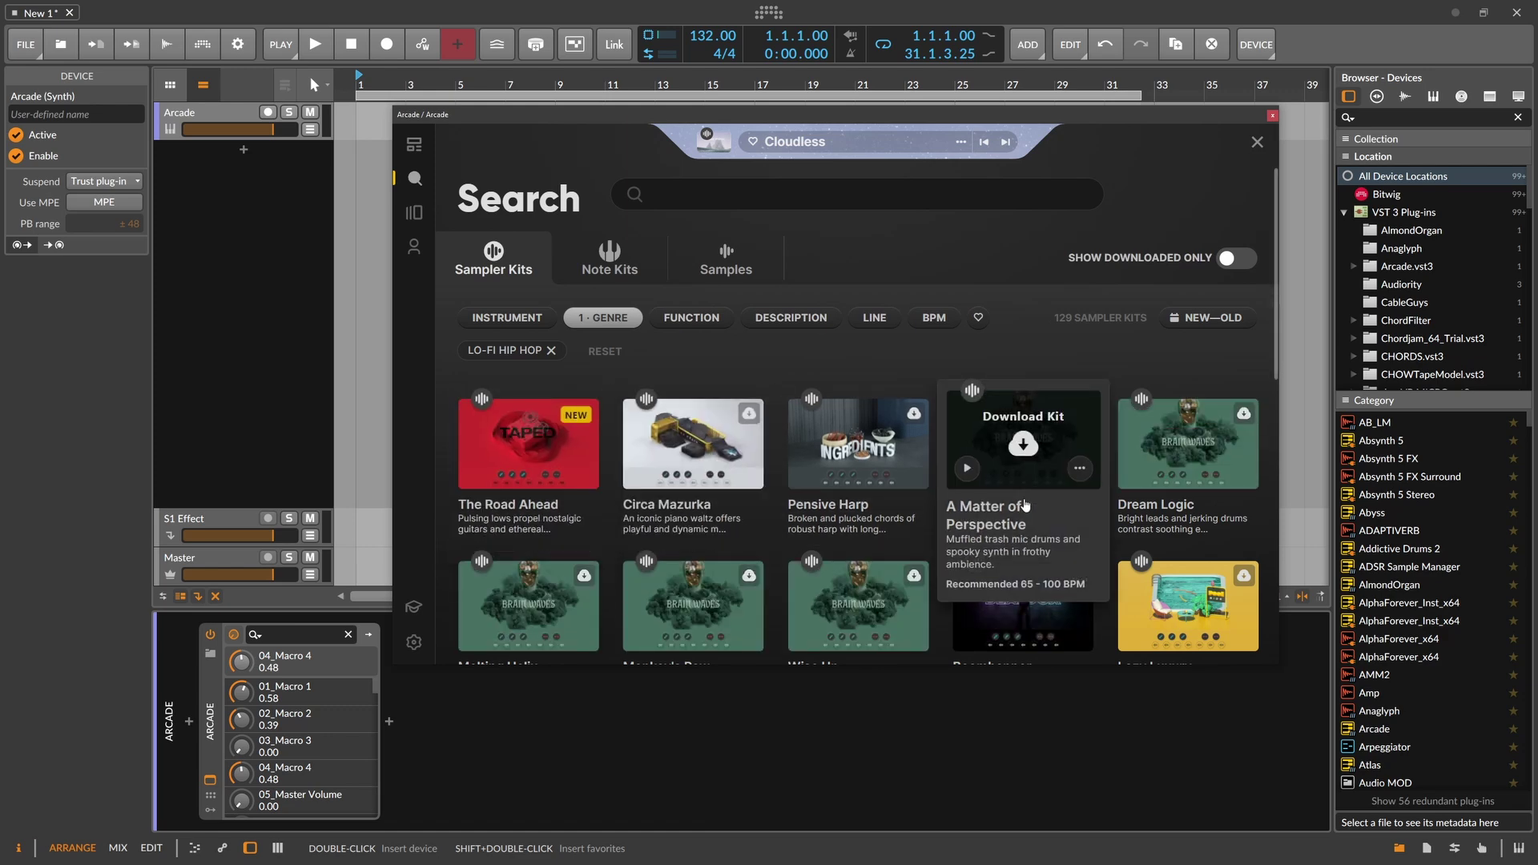
- Preview the Daydreamin', Straight to LaserDisc, Glide Along and Floating Clouds kits among the filtered results
{"action": "scroll", "coordinate": [835, 503], "scroll_direction": "down", "scroll_amount": 1}
{"action": "scroll", "coordinate": [836, 503], "scroll_direction": "down", "scroll_amount": 3}
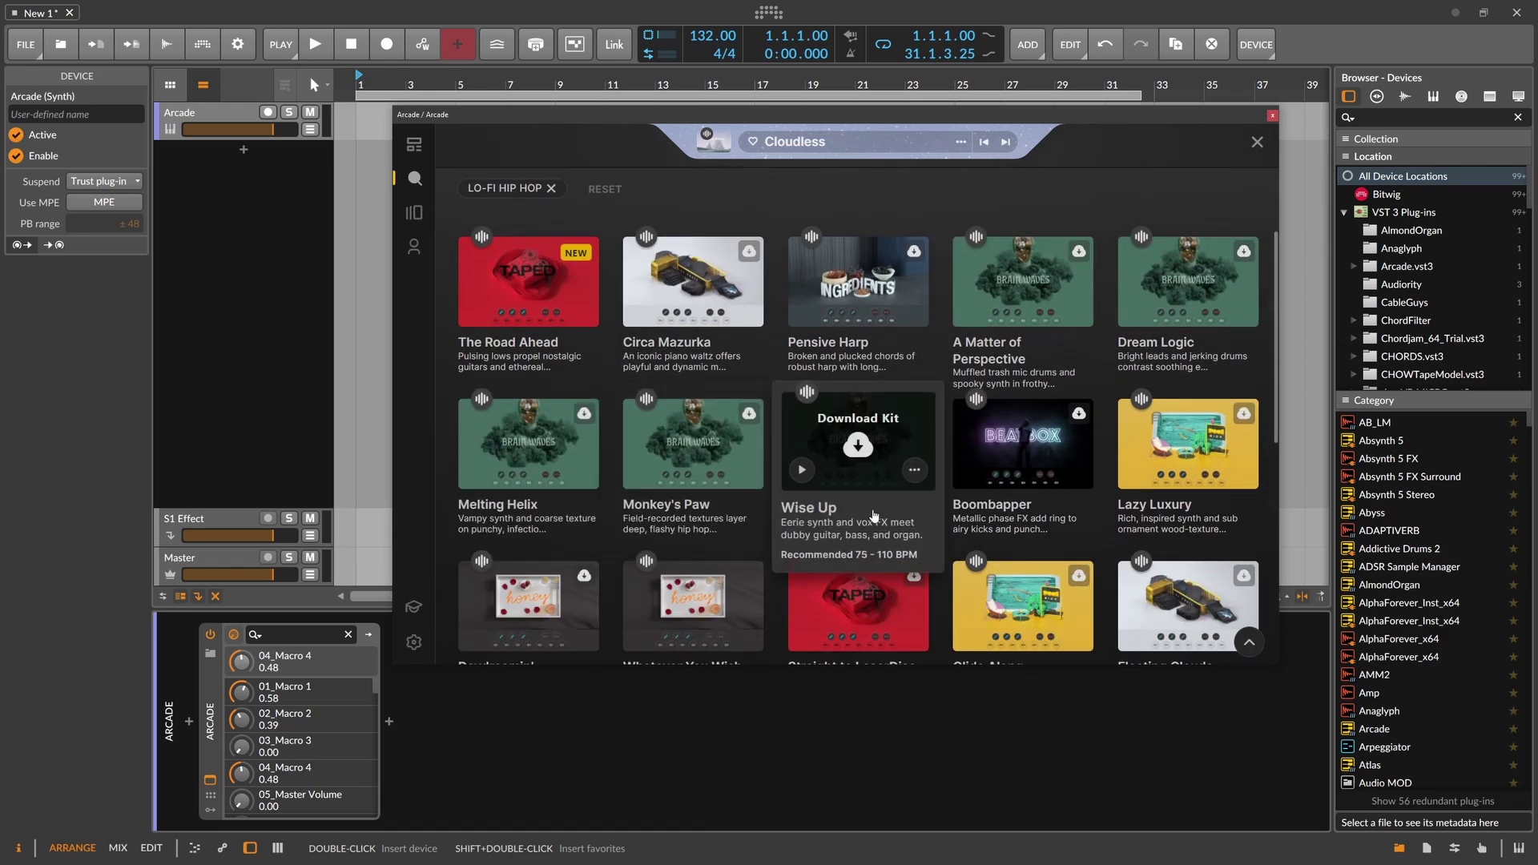
{"action": "scroll", "coordinate": [722, 497], "scroll_direction": "up", "scroll_amount": 1}
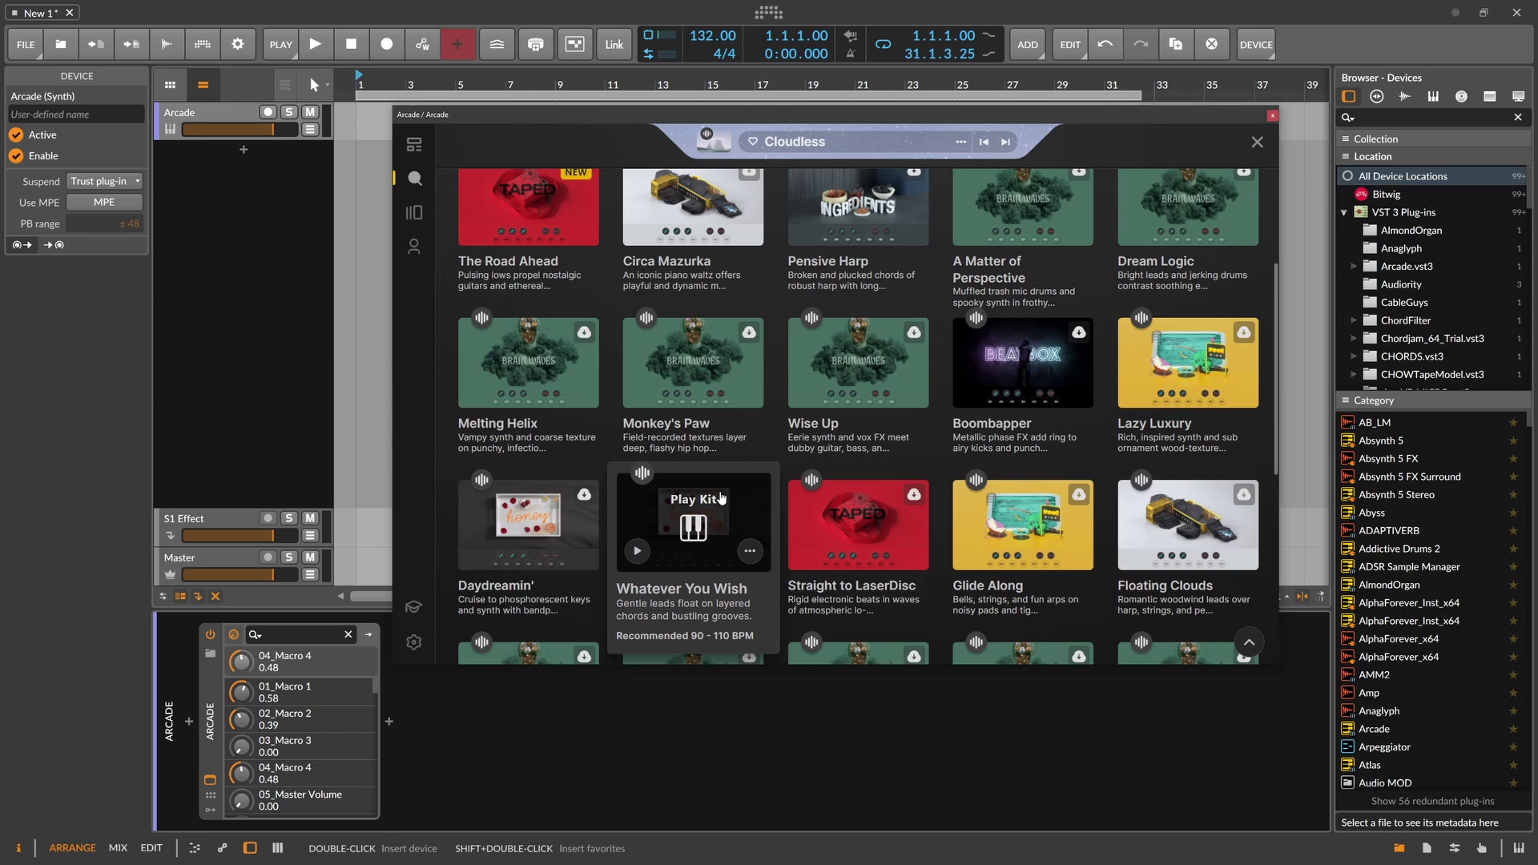
{"action": "left_click", "coordinate": [478, 551]}
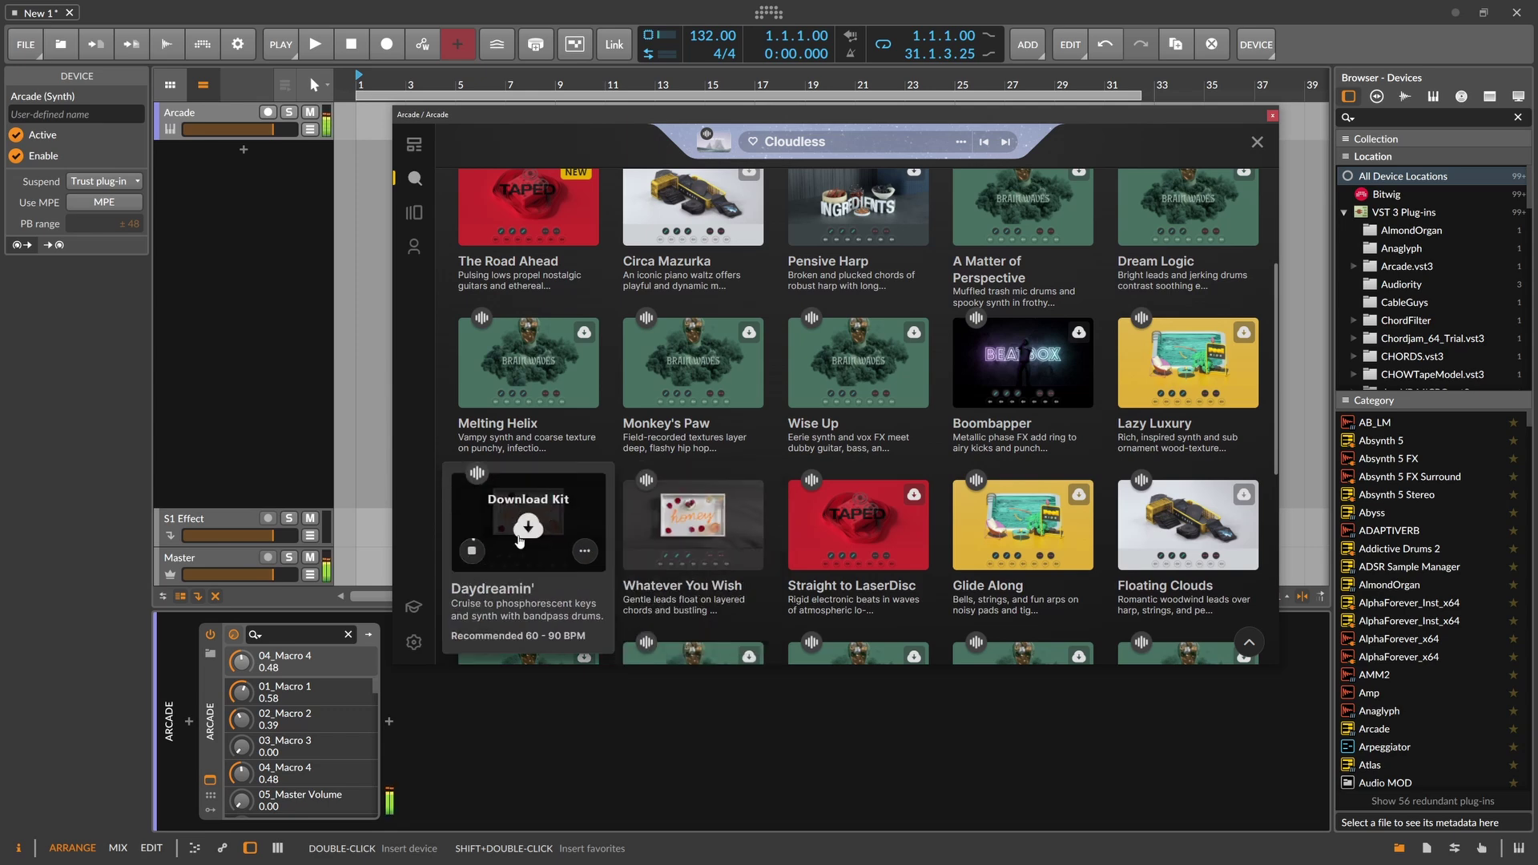
{"action": "scroll", "coordinate": [520, 543], "scroll_direction": "down", "scroll_amount": 1}
{"action": "scroll", "coordinate": [521, 543], "scroll_direction": "down", "scroll_amount": 2}
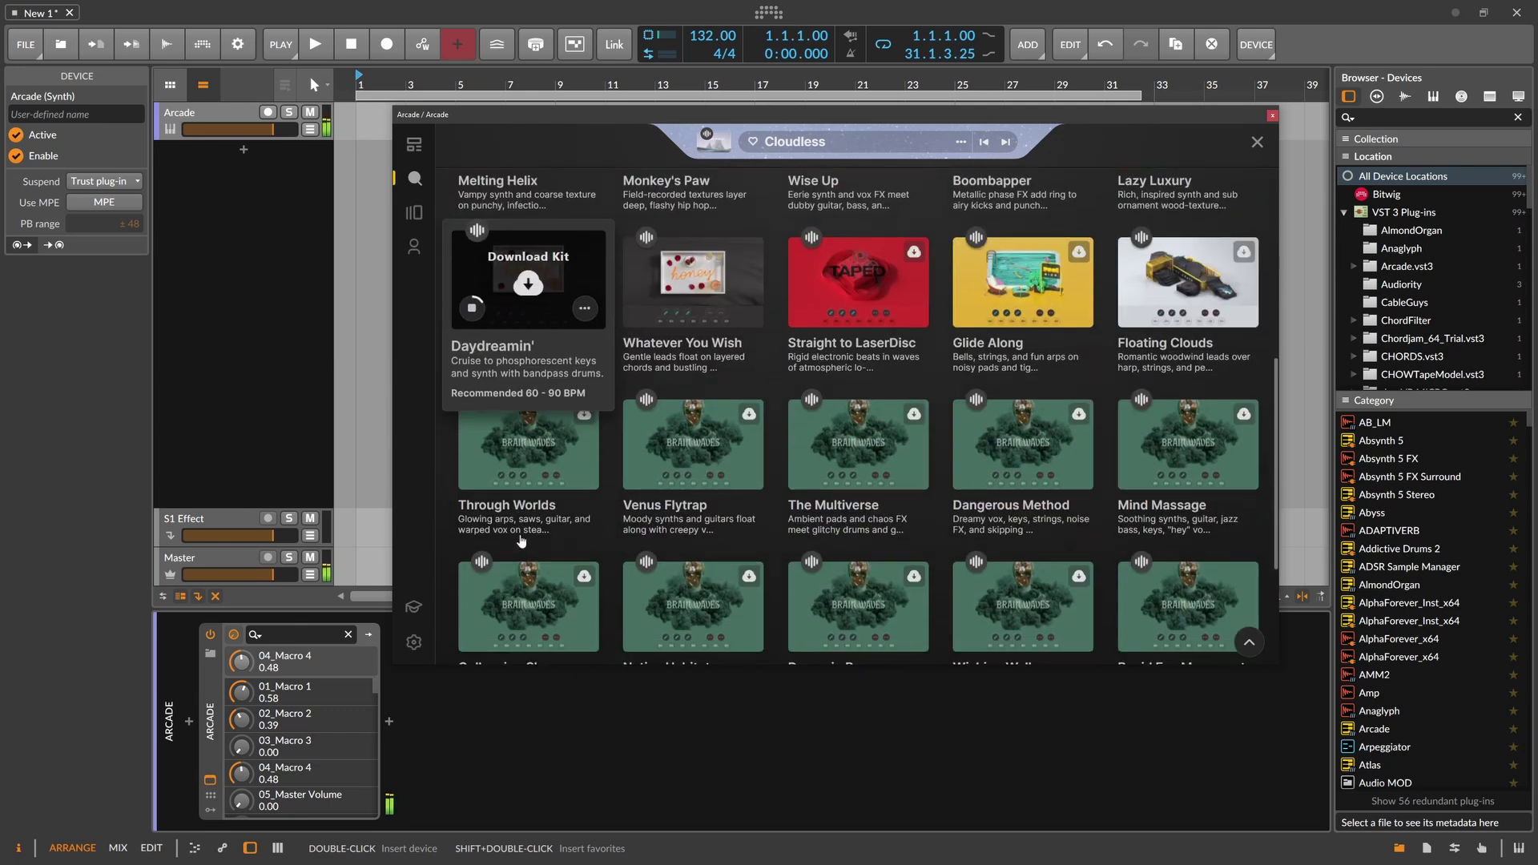
{"action": "scroll", "coordinate": [823, 361], "scroll_direction": "up", "scroll_amount": 1}
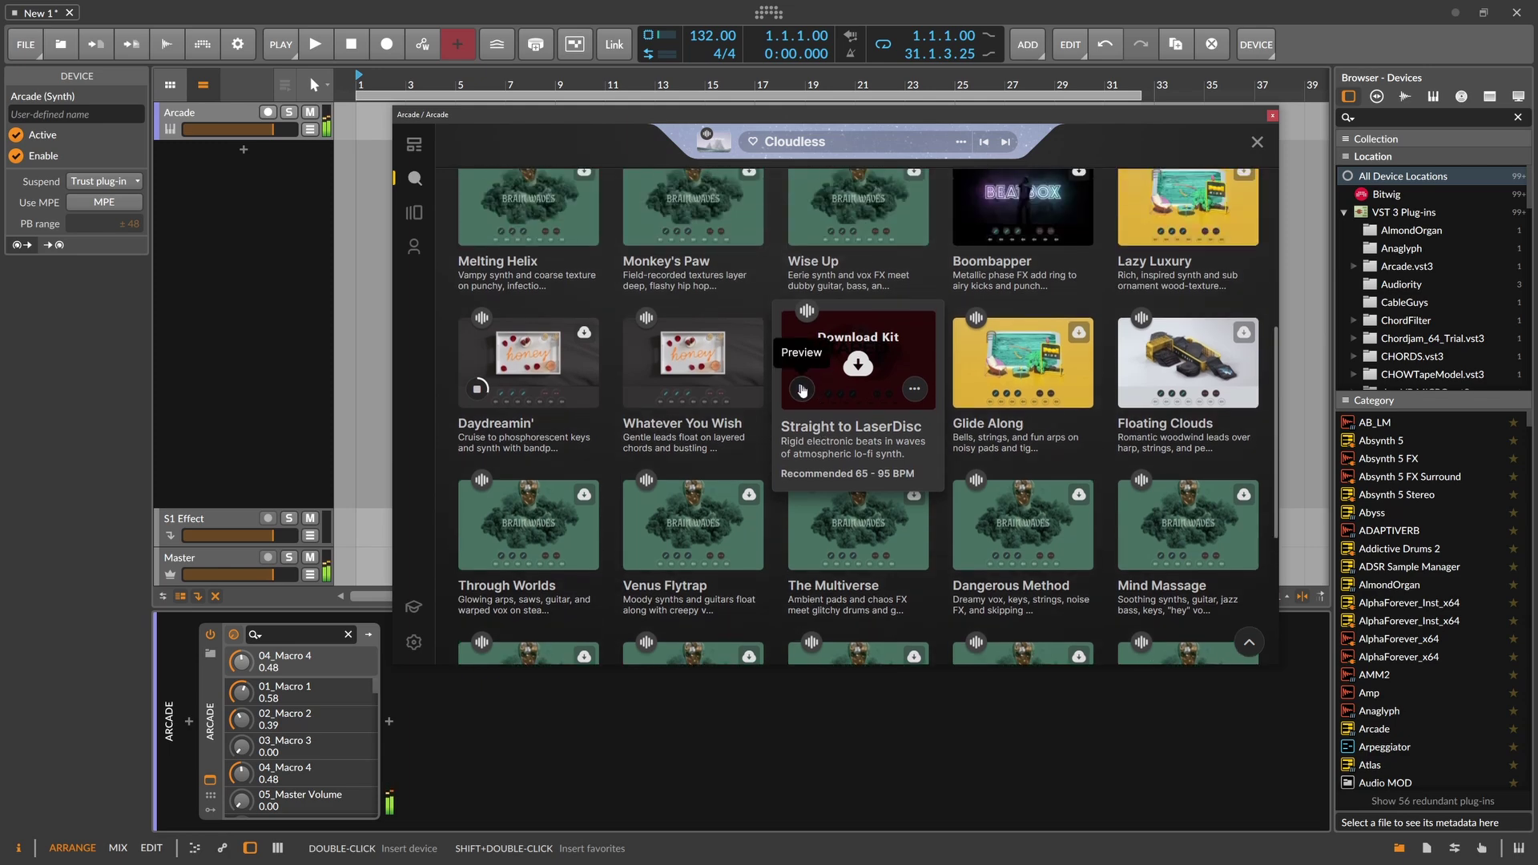
{"action": "left_click", "coordinate": [802, 390]}
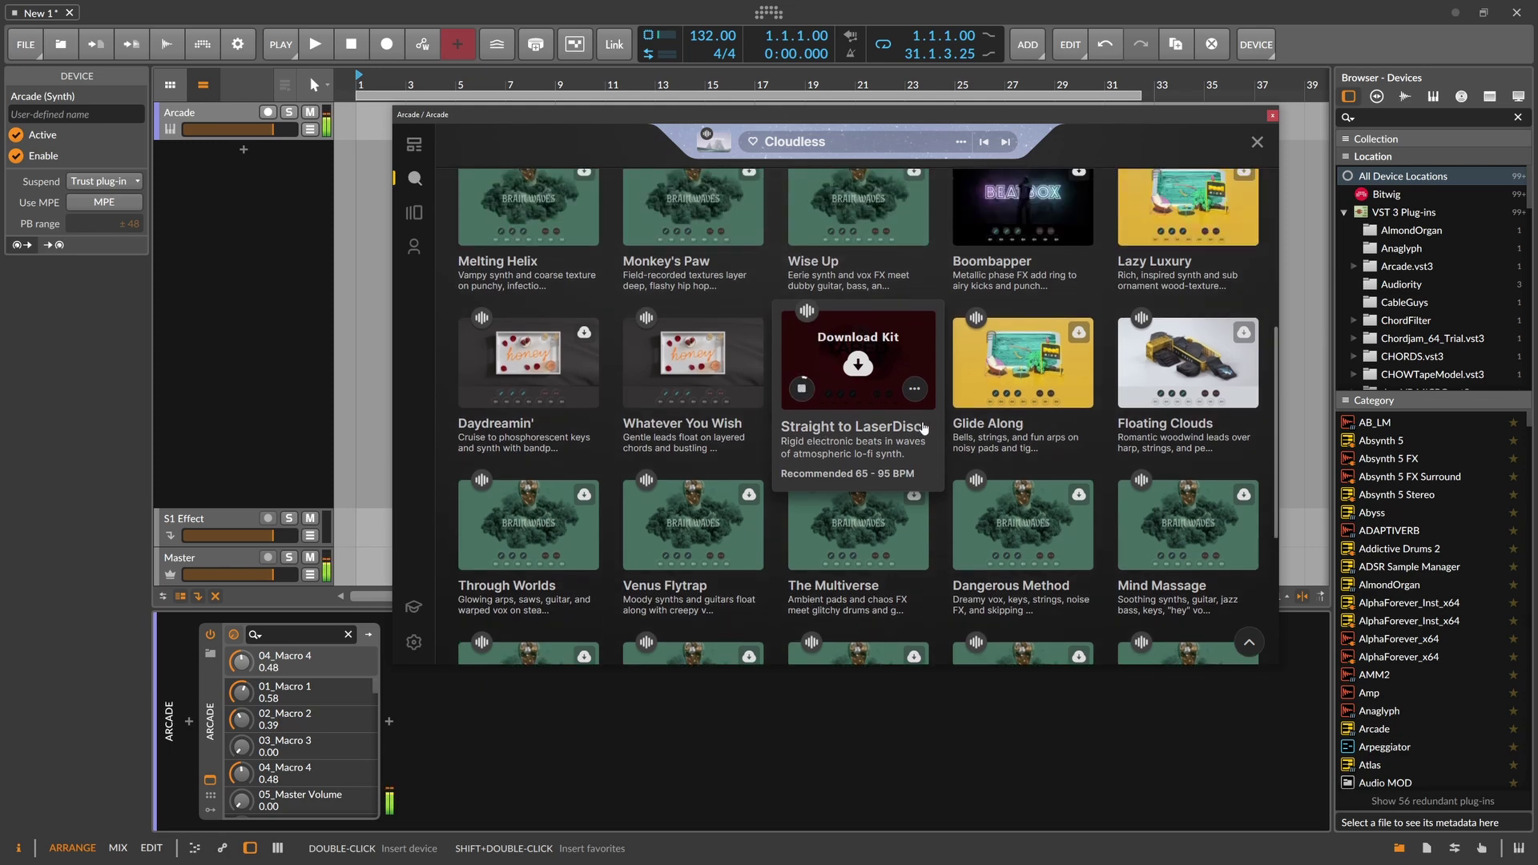
{"action": "left_click", "coordinate": [971, 393]}
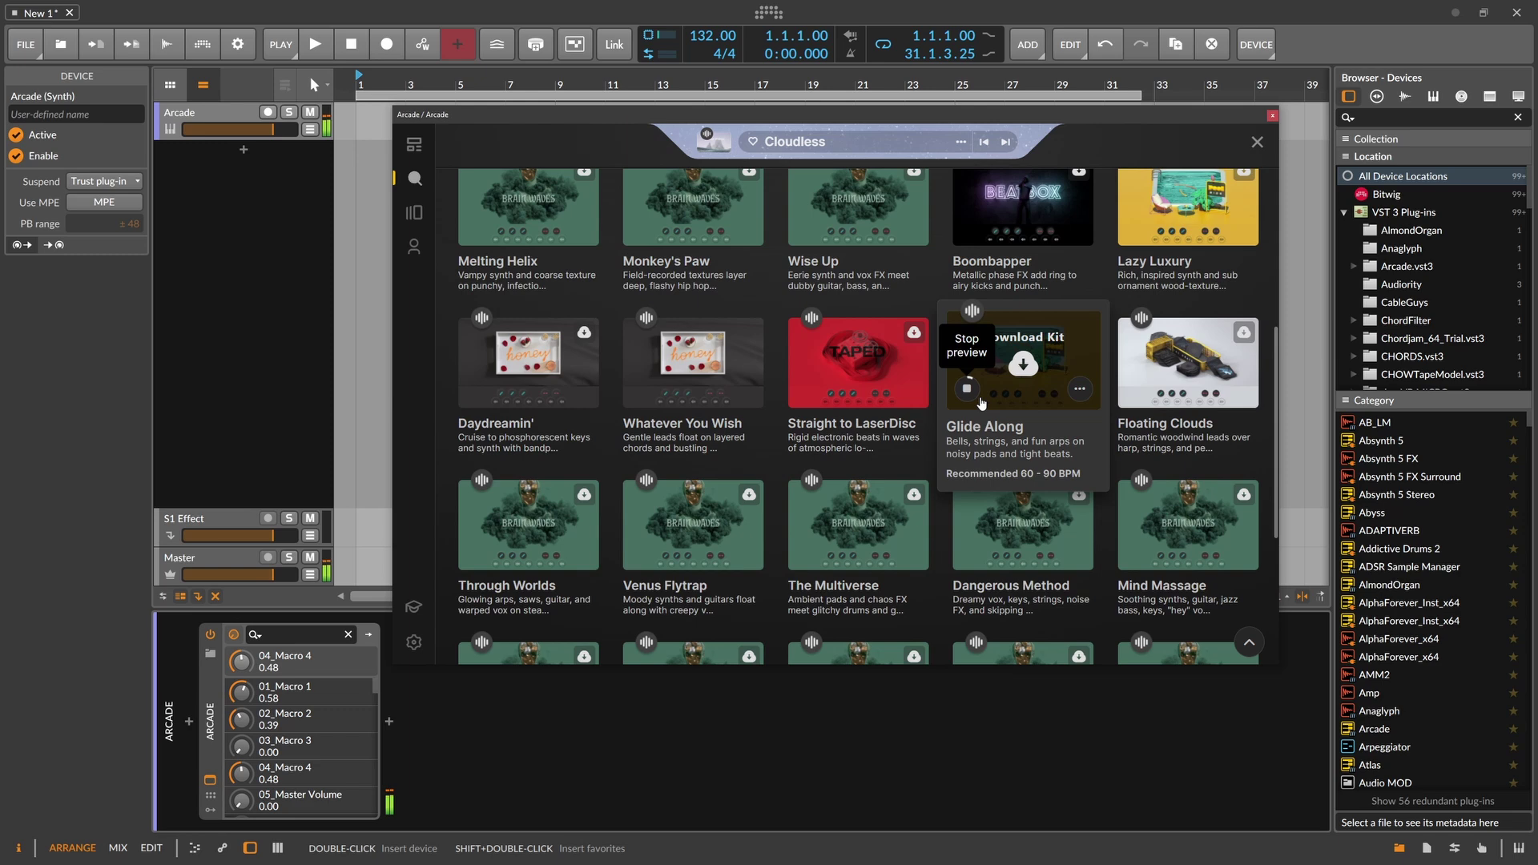
{"action": "left_click", "coordinate": [1132, 391]}
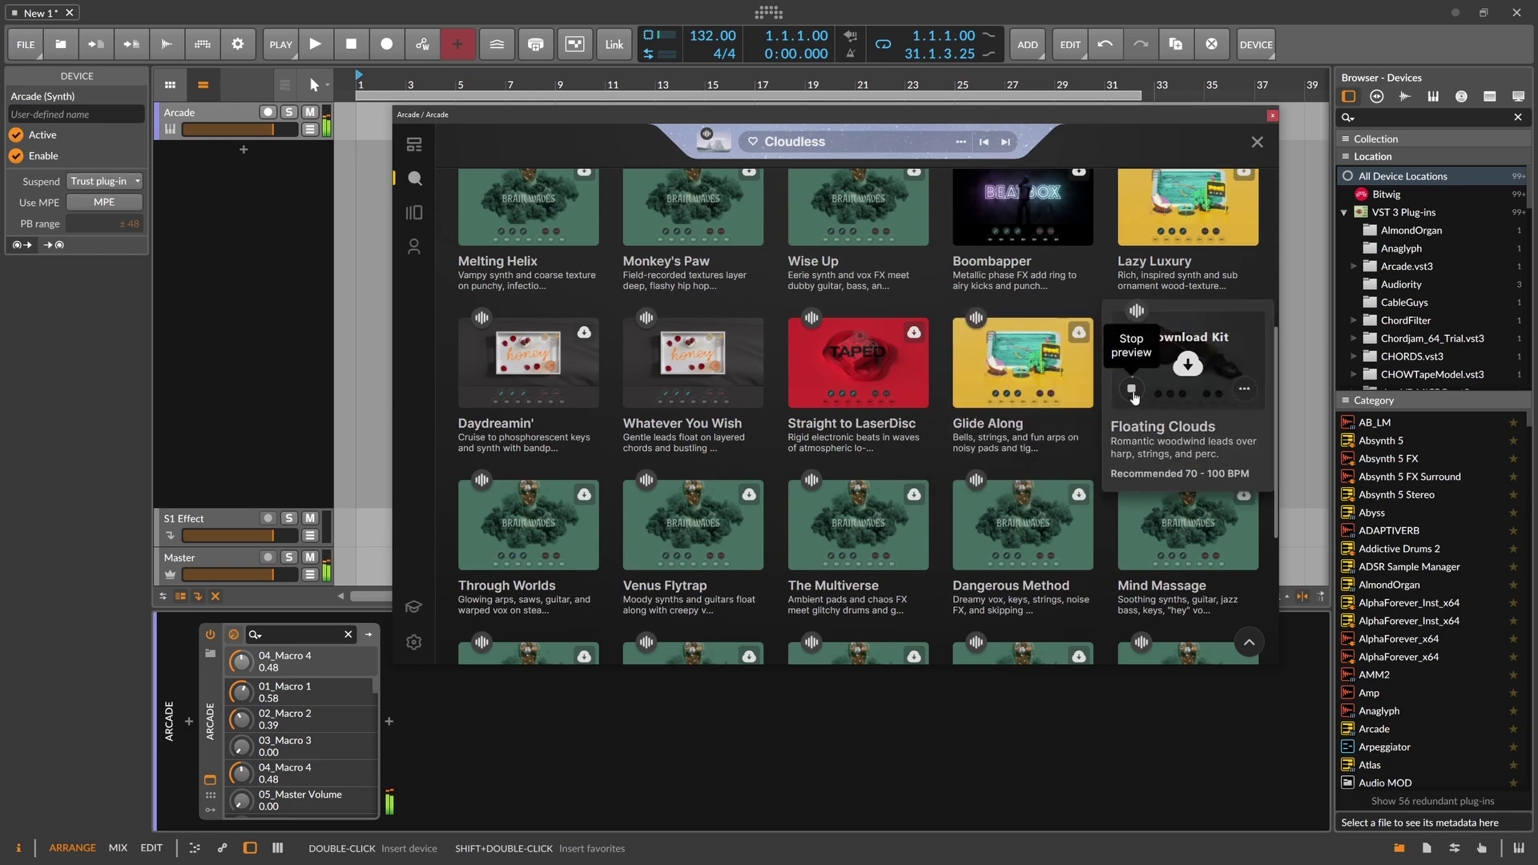
- Preview the Wishing Well, Rapid Eye Movement and Dream in Reverse kits further down the results
{"action": "scroll", "coordinate": [1130, 398], "scroll_direction": "down", "scroll_amount": 4}
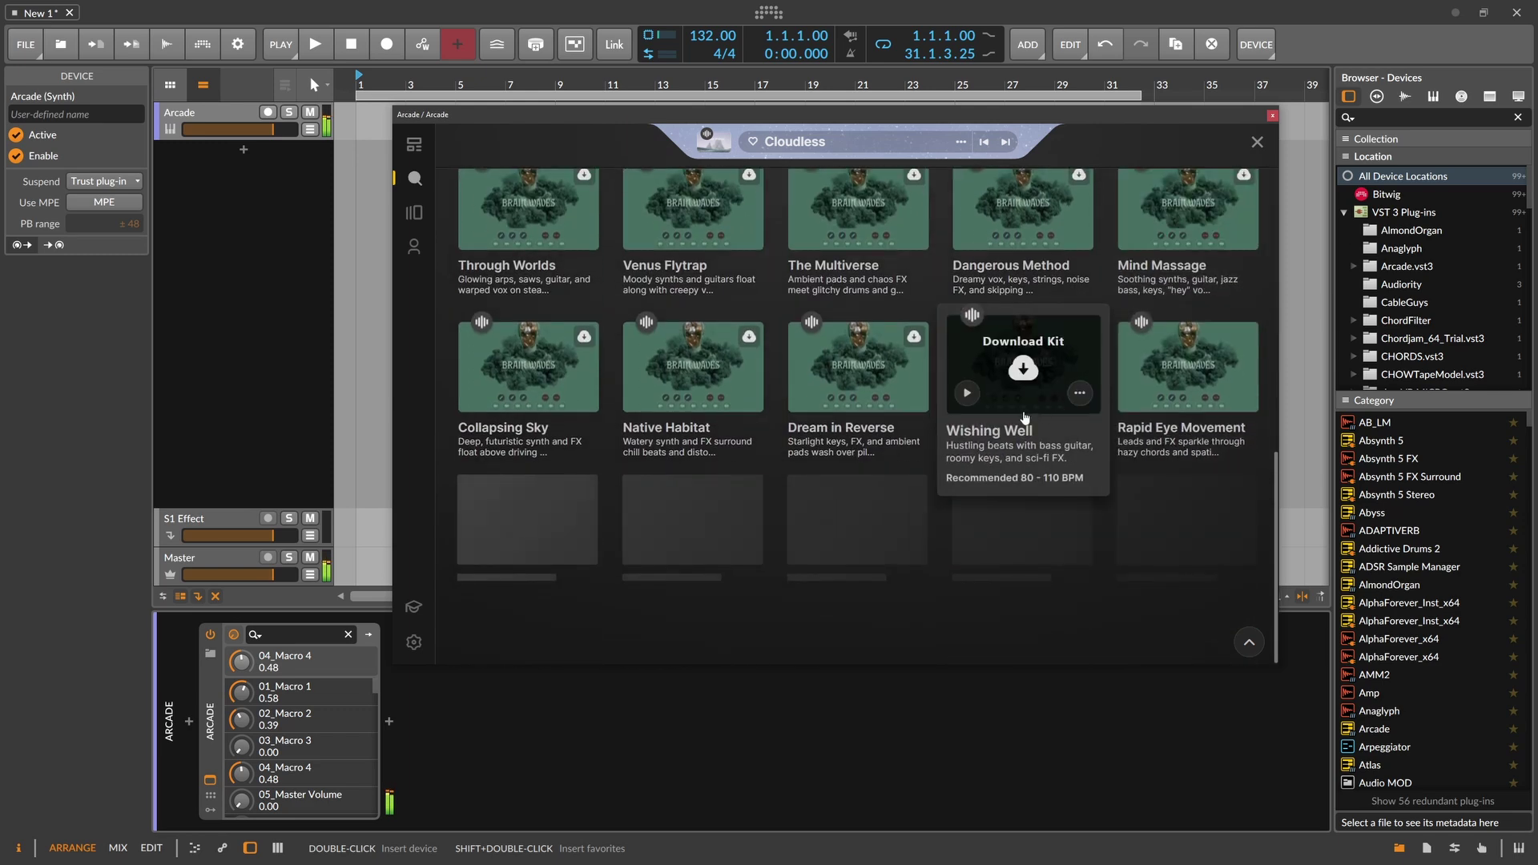
{"action": "left_click", "coordinate": [968, 394]}
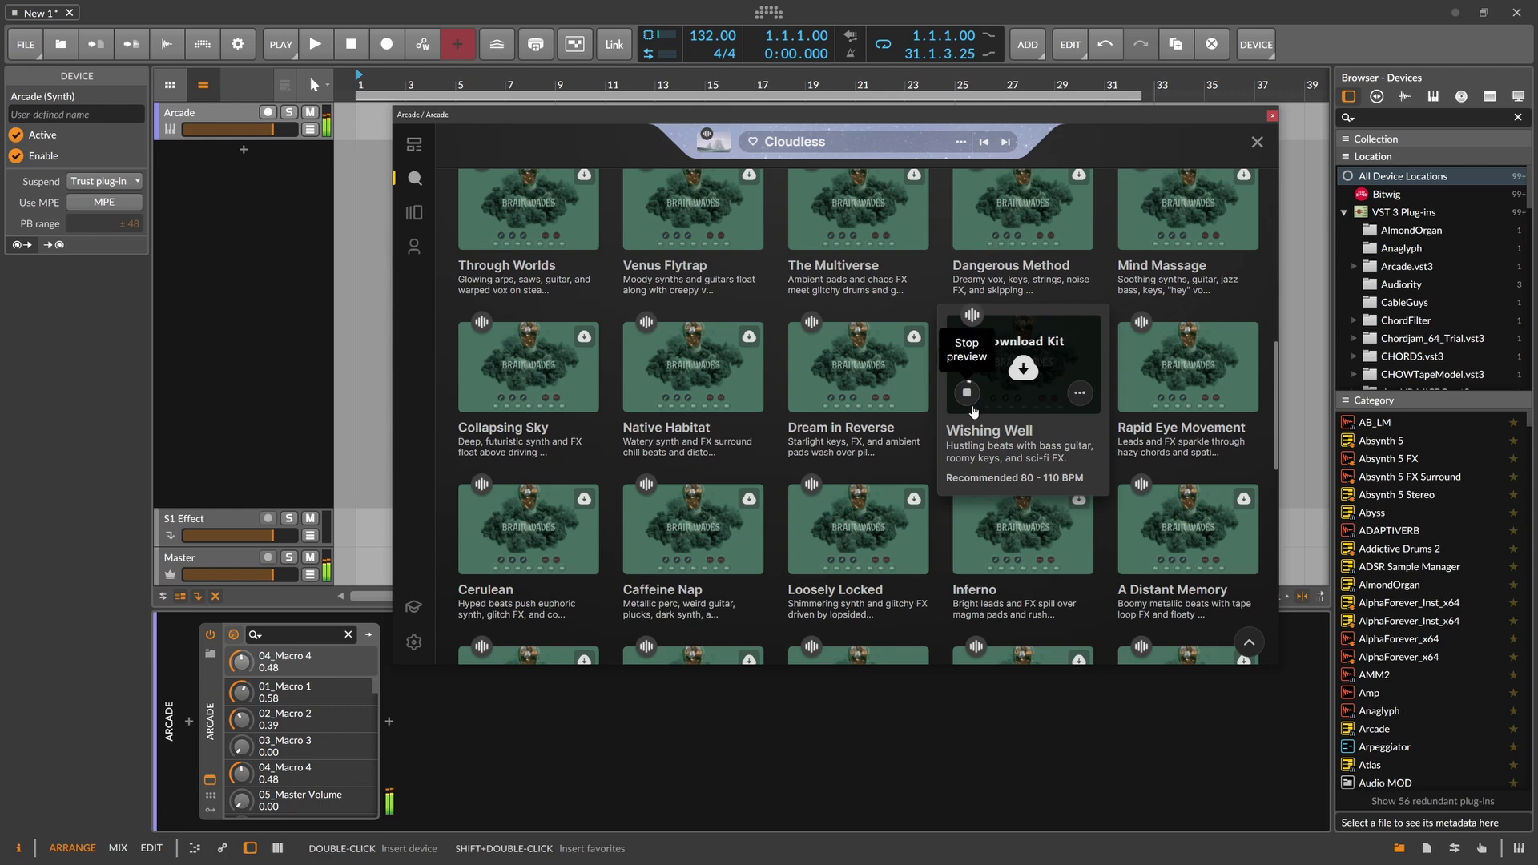
{"action": "left_click", "coordinate": [1130, 393]}
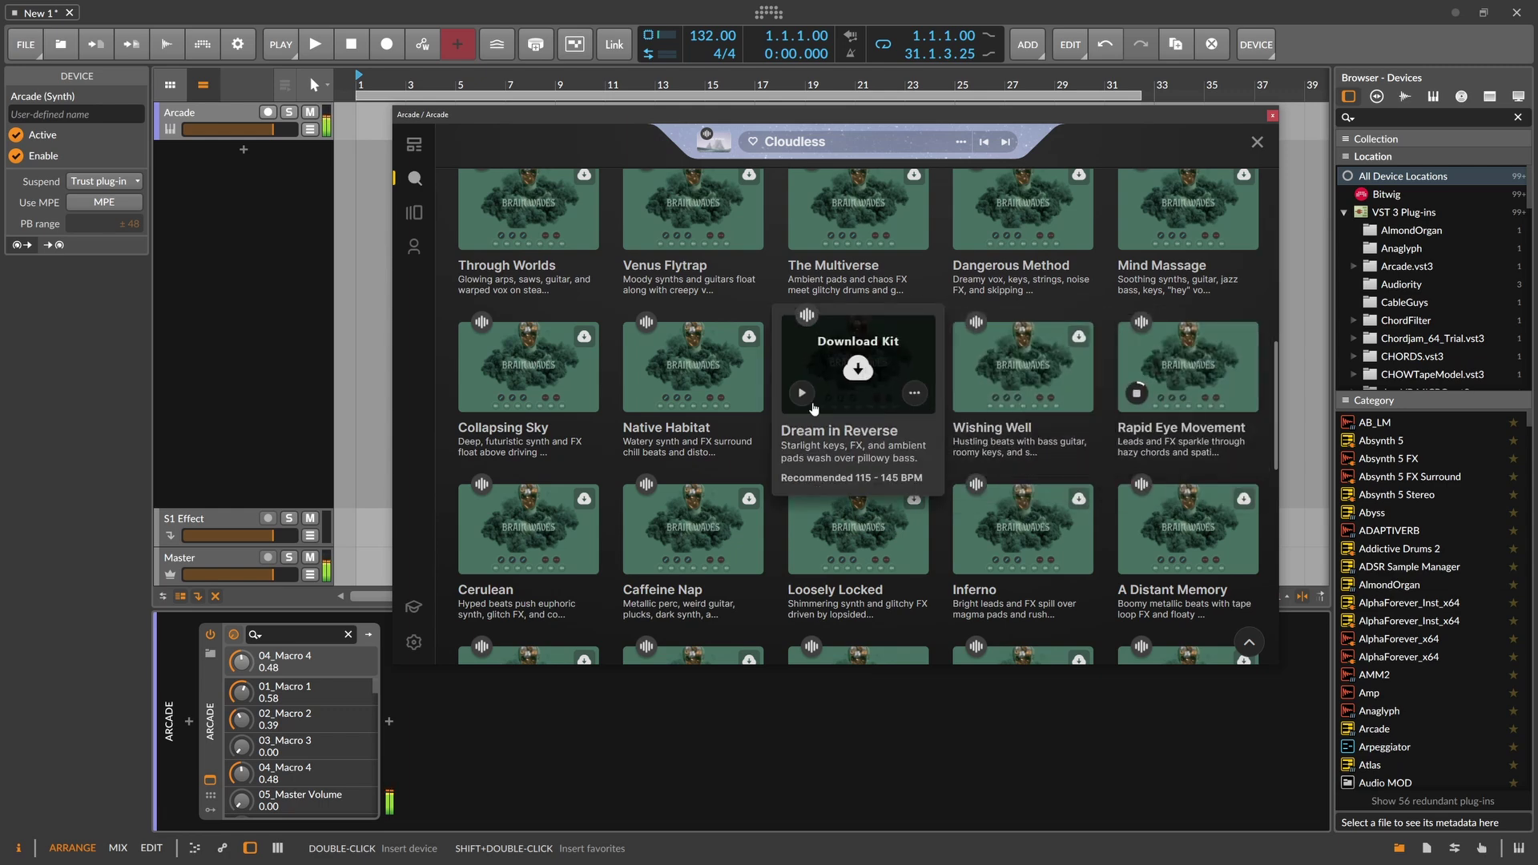
{"action": "left_click", "coordinate": [801, 396]}
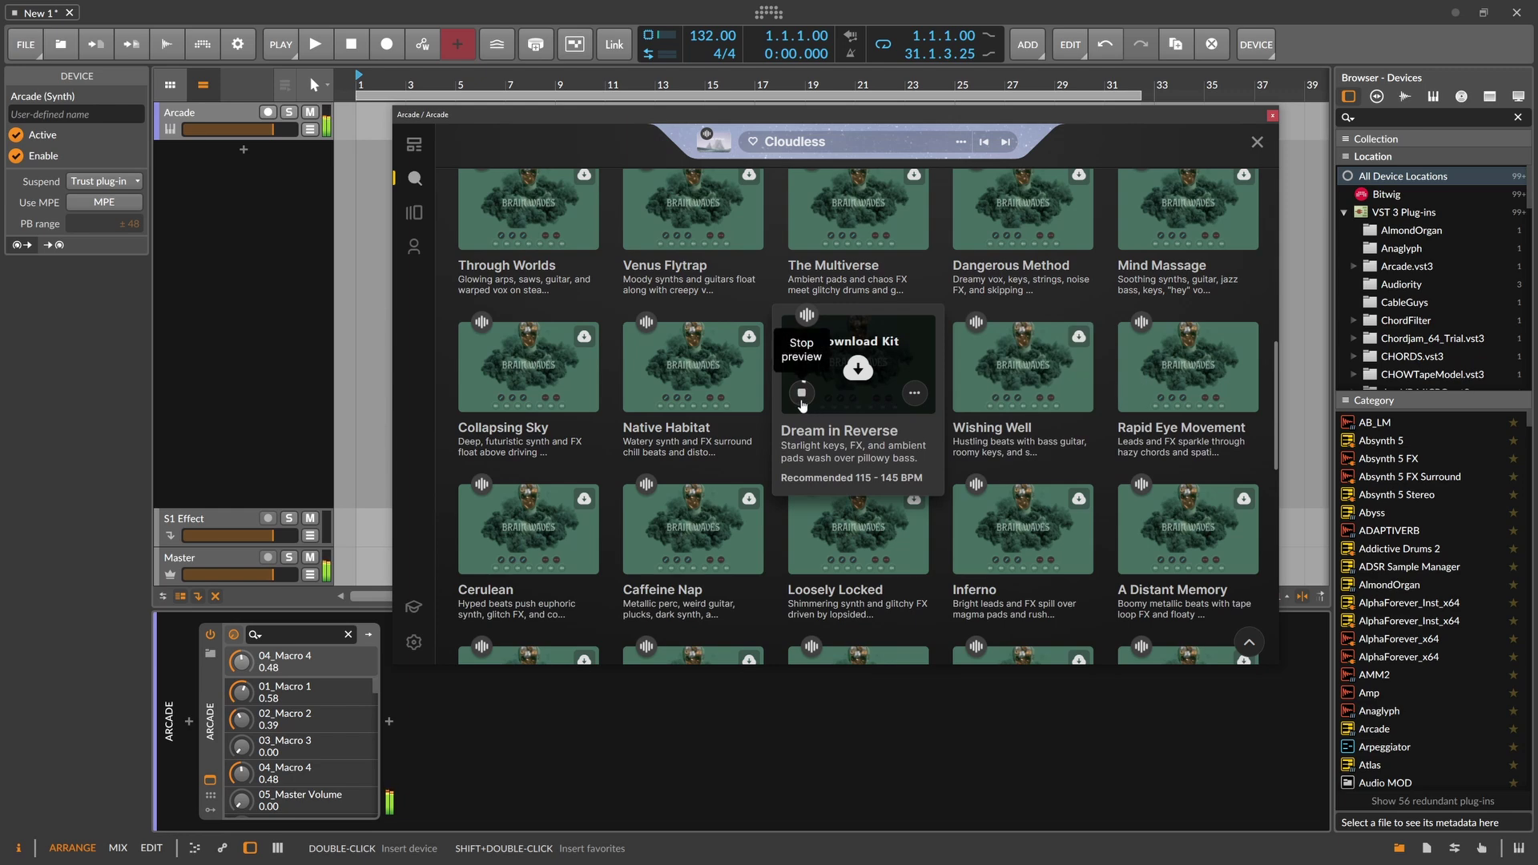
- Download the Dream in Reverse sampler kit and load it for playing
{"action": "left_click", "coordinate": [865, 373]}
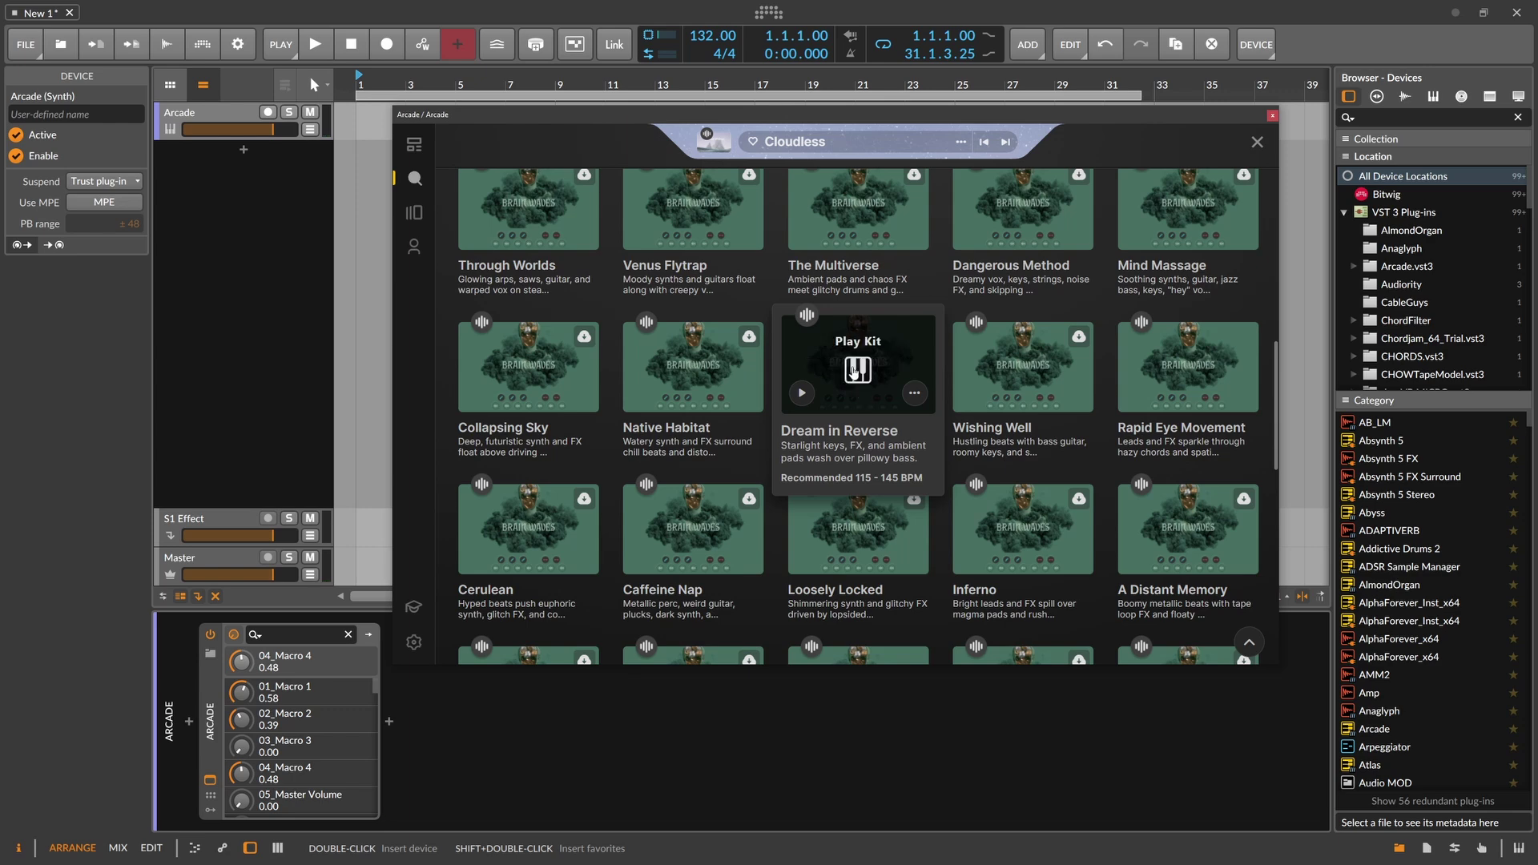
{"action": "left_click", "coordinate": [859, 370]}
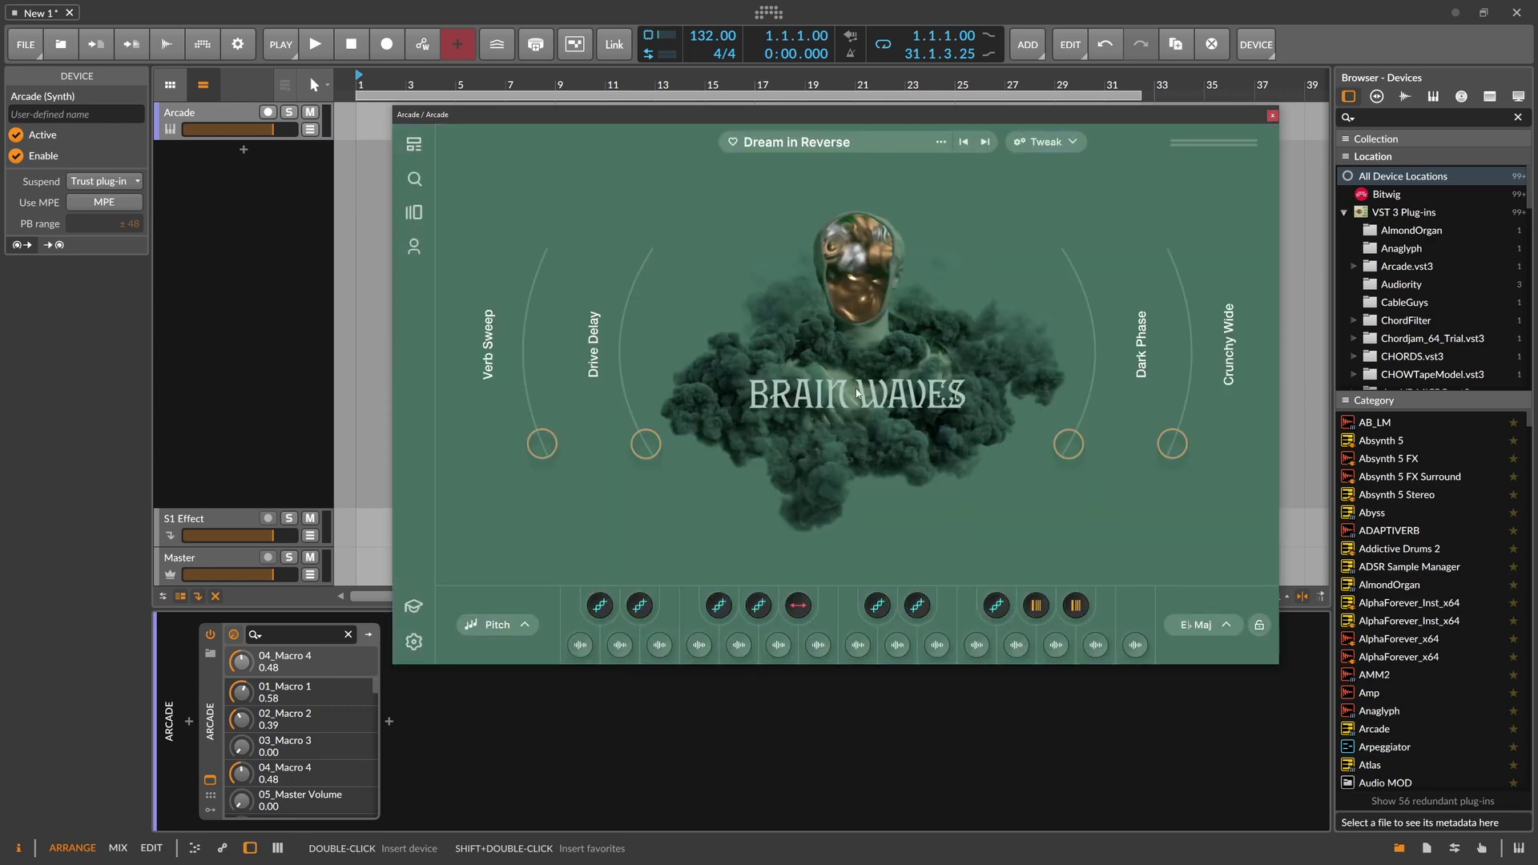
- Record-arm the Arcade track and play the third sample of the Dream in Reverse kit
{"action": "left_click_drag", "start_coordinate": [701, 113], "coordinate": [754, 111]}
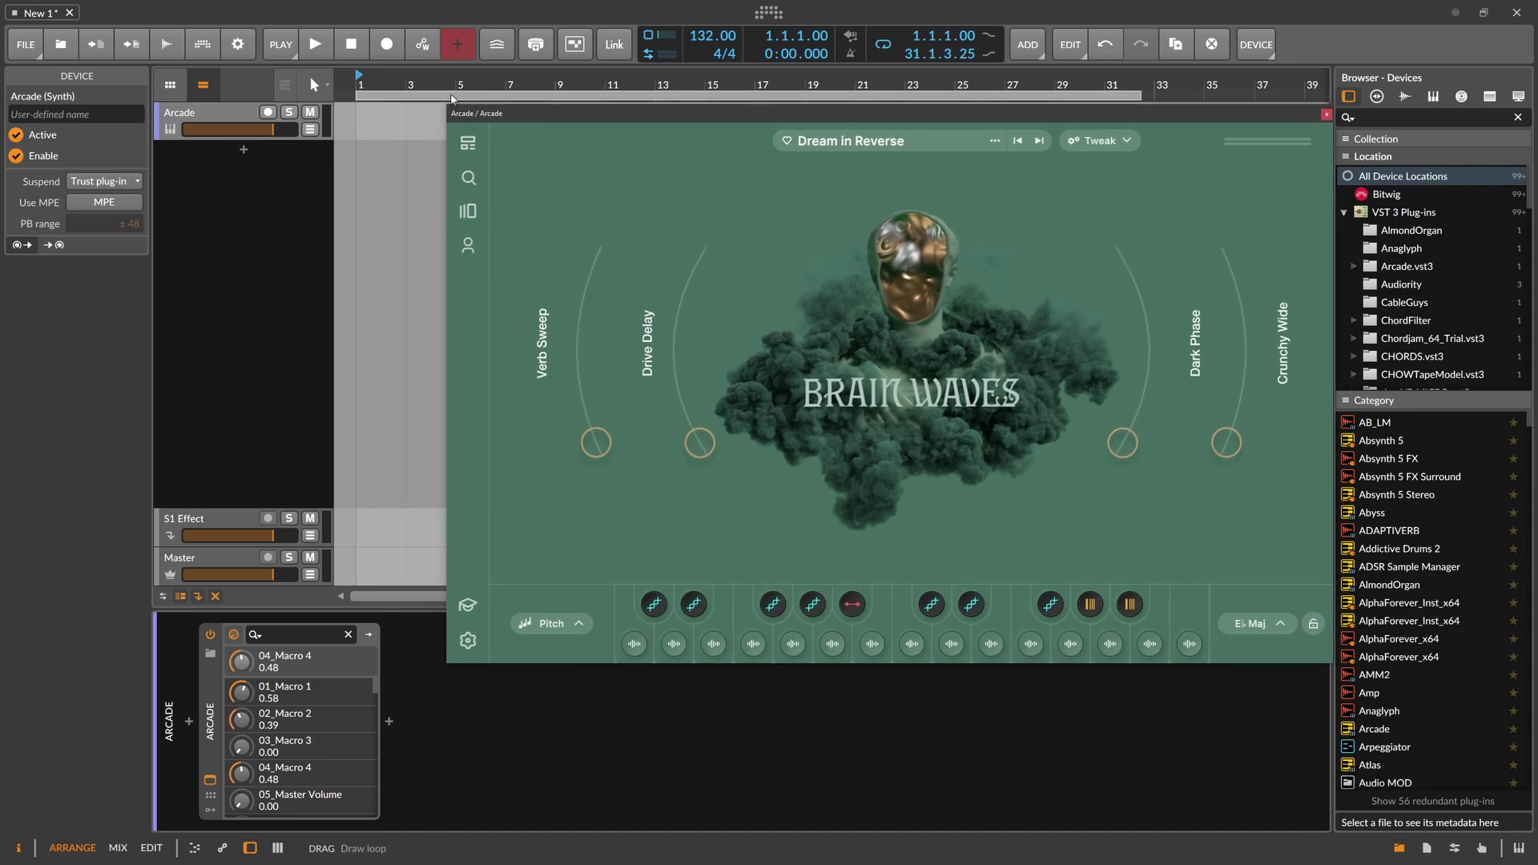
{"action": "left_click", "coordinate": [268, 113]}
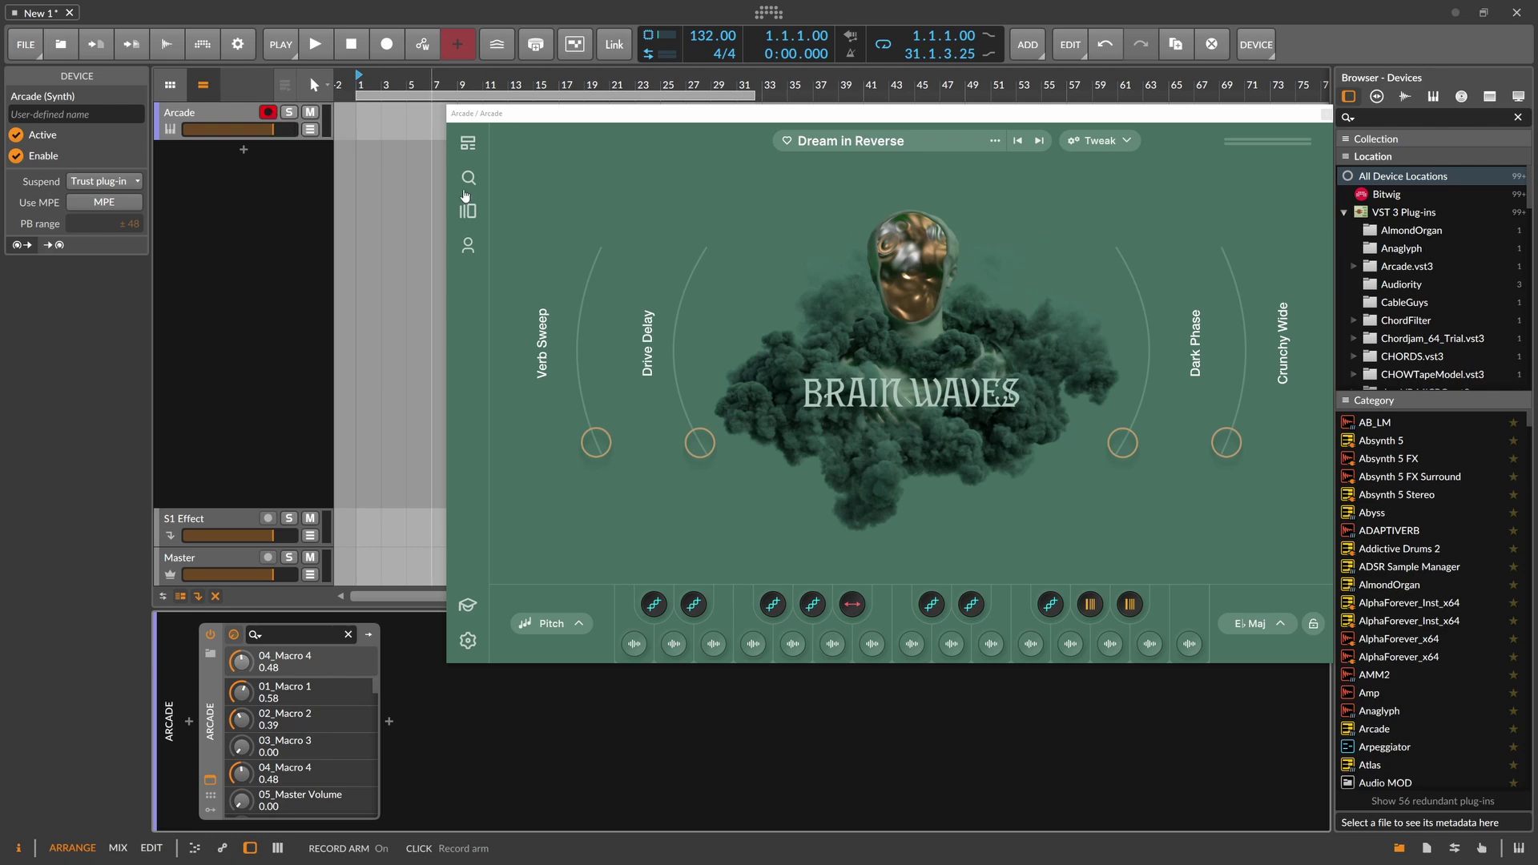
{"action": "left_click", "coordinate": [714, 645]}
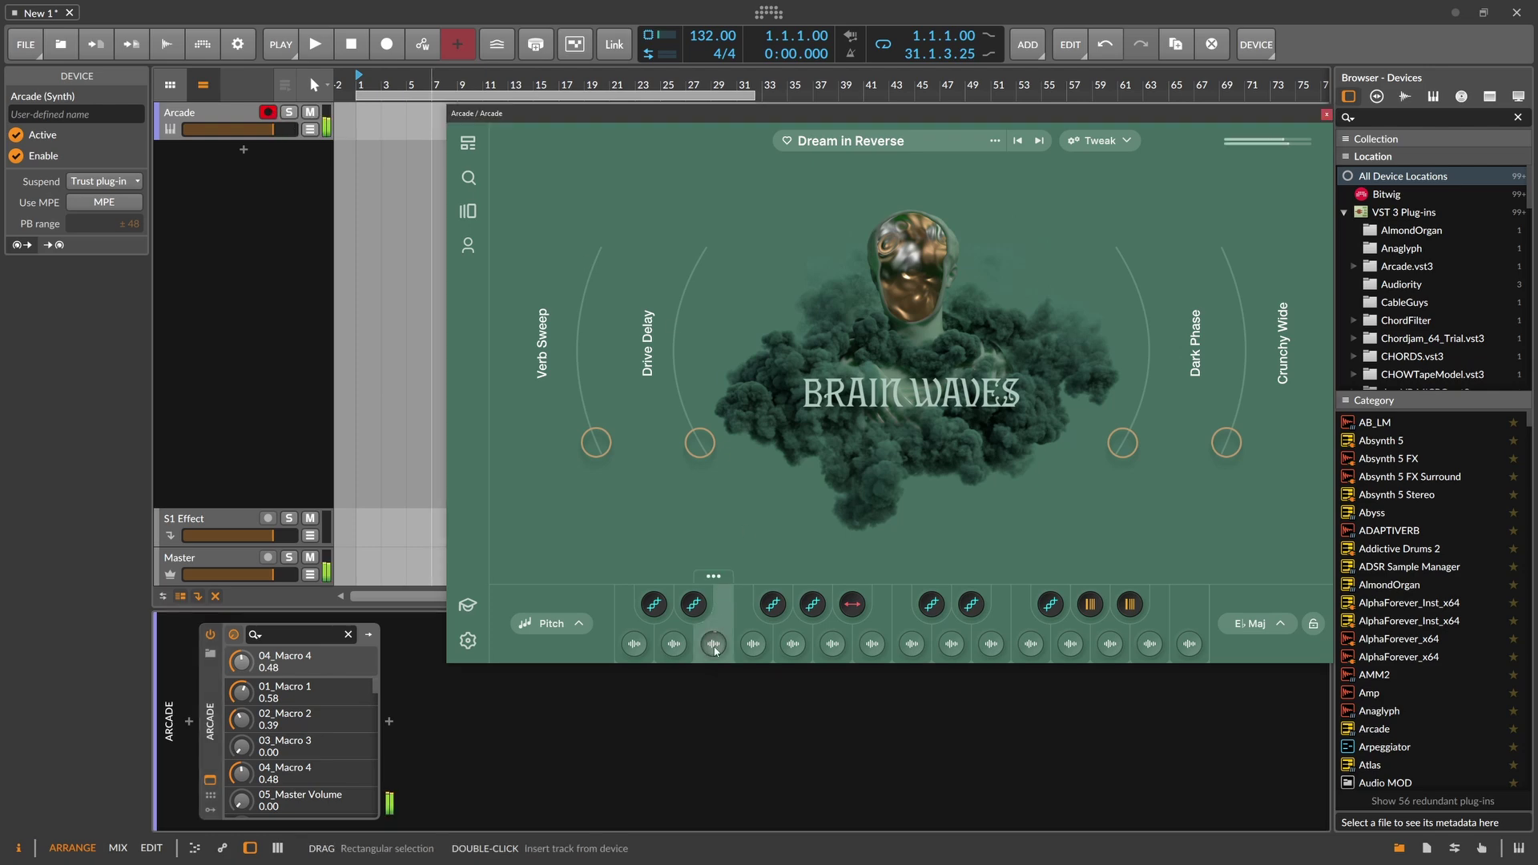
- Check the second sample's editing page, close it, and audition the fifth to ninth, eleventh and twelfth samples of the kit
{"action": "double_click", "coordinate": [672, 645]}
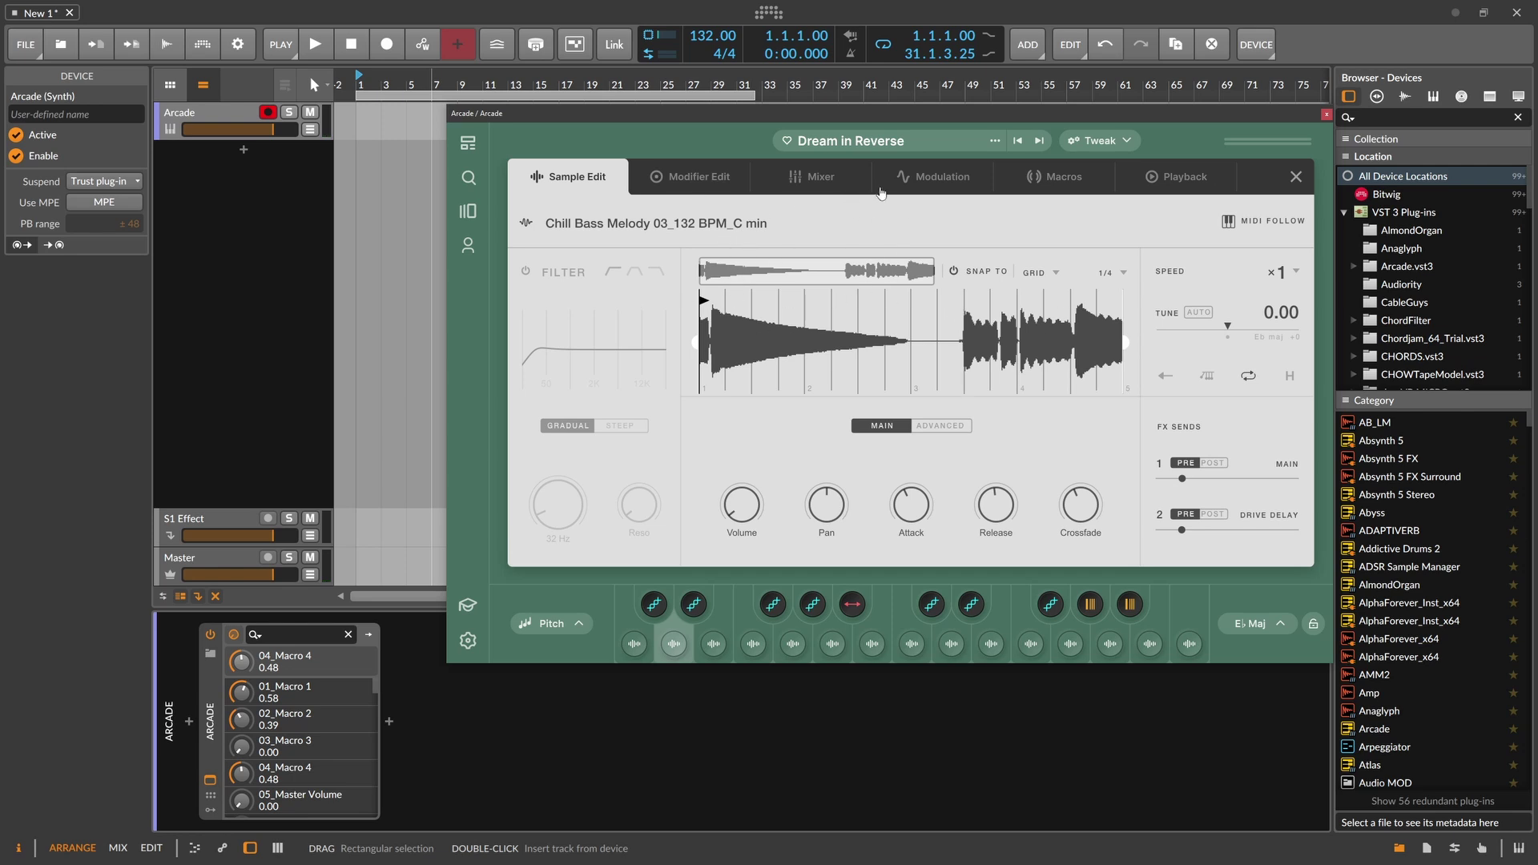
{"action": "left_click", "coordinate": [1296, 176]}
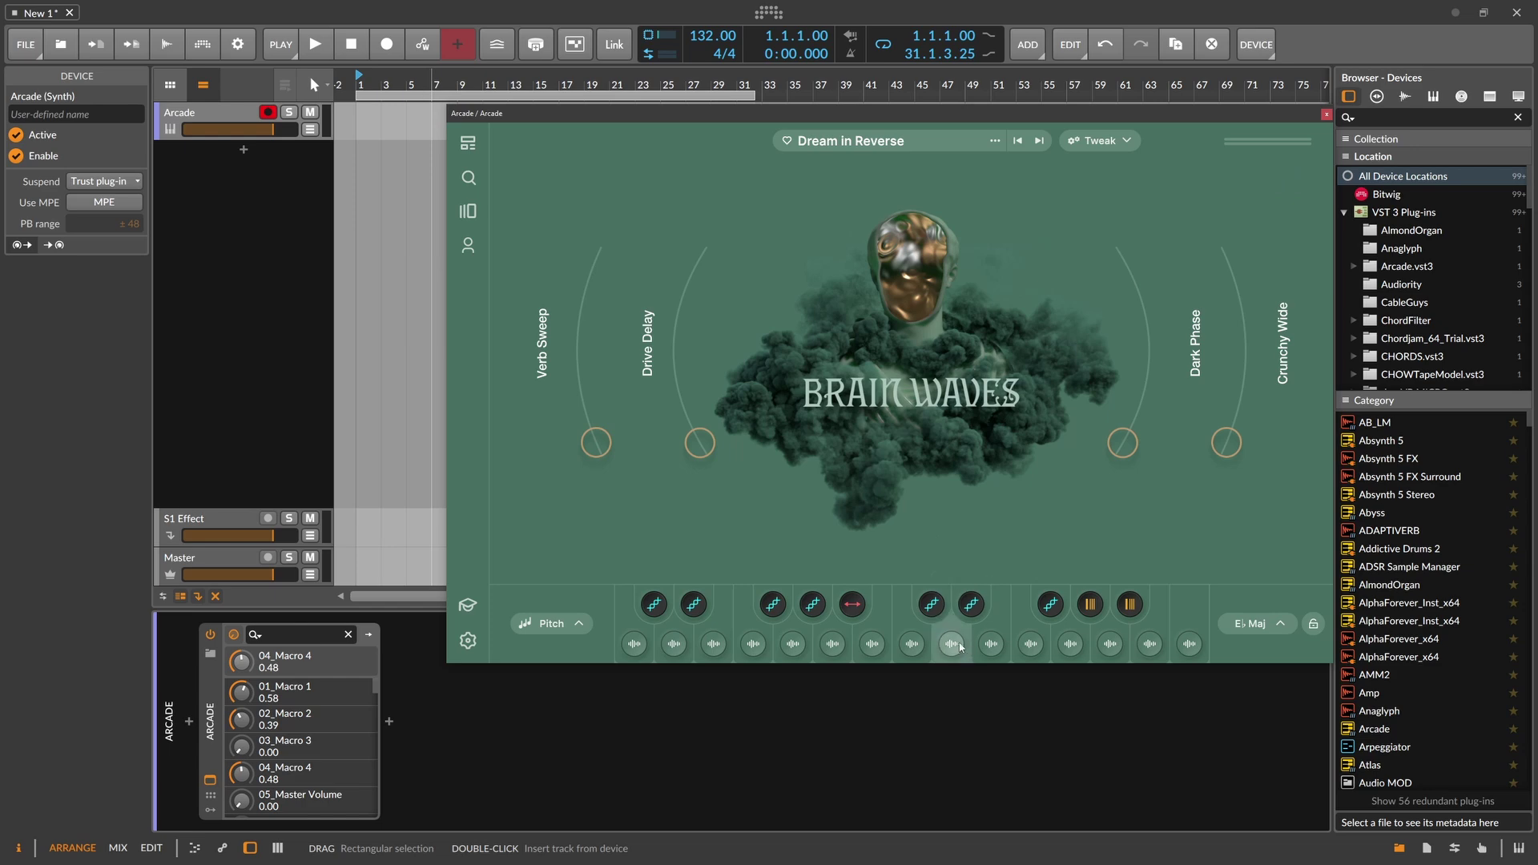
{"action": "left_click", "coordinate": [955, 649]}
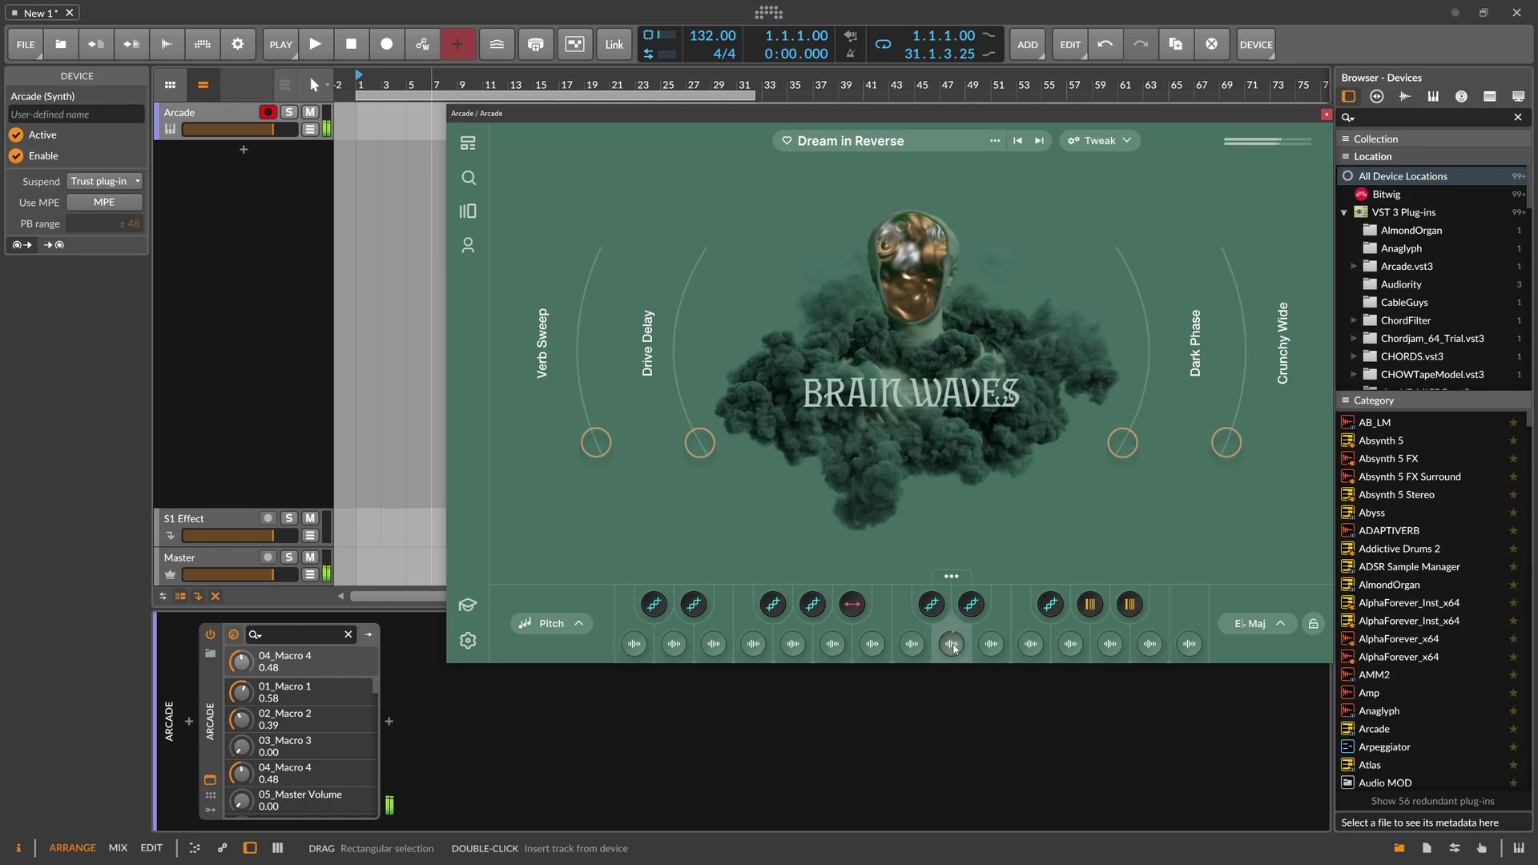
{"action": "left_click", "coordinate": [915, 646]}
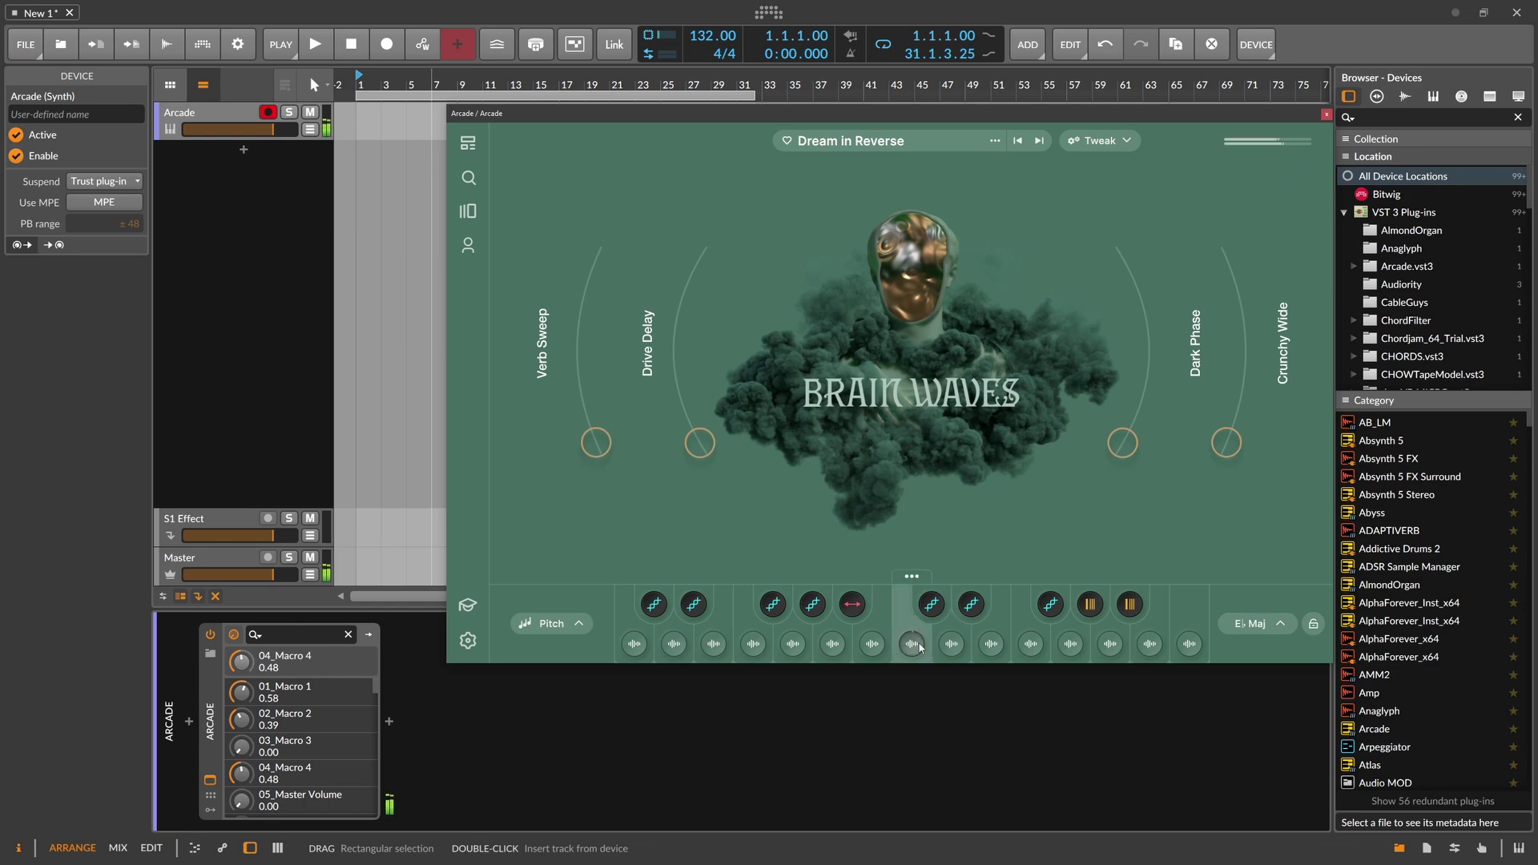
{"action": "left_click", "coordinate": [871, 645]}
{"action": "left_click", "coordinate": [828, 646]}
{"action": "left_click", "coordinate": [791, 645]}
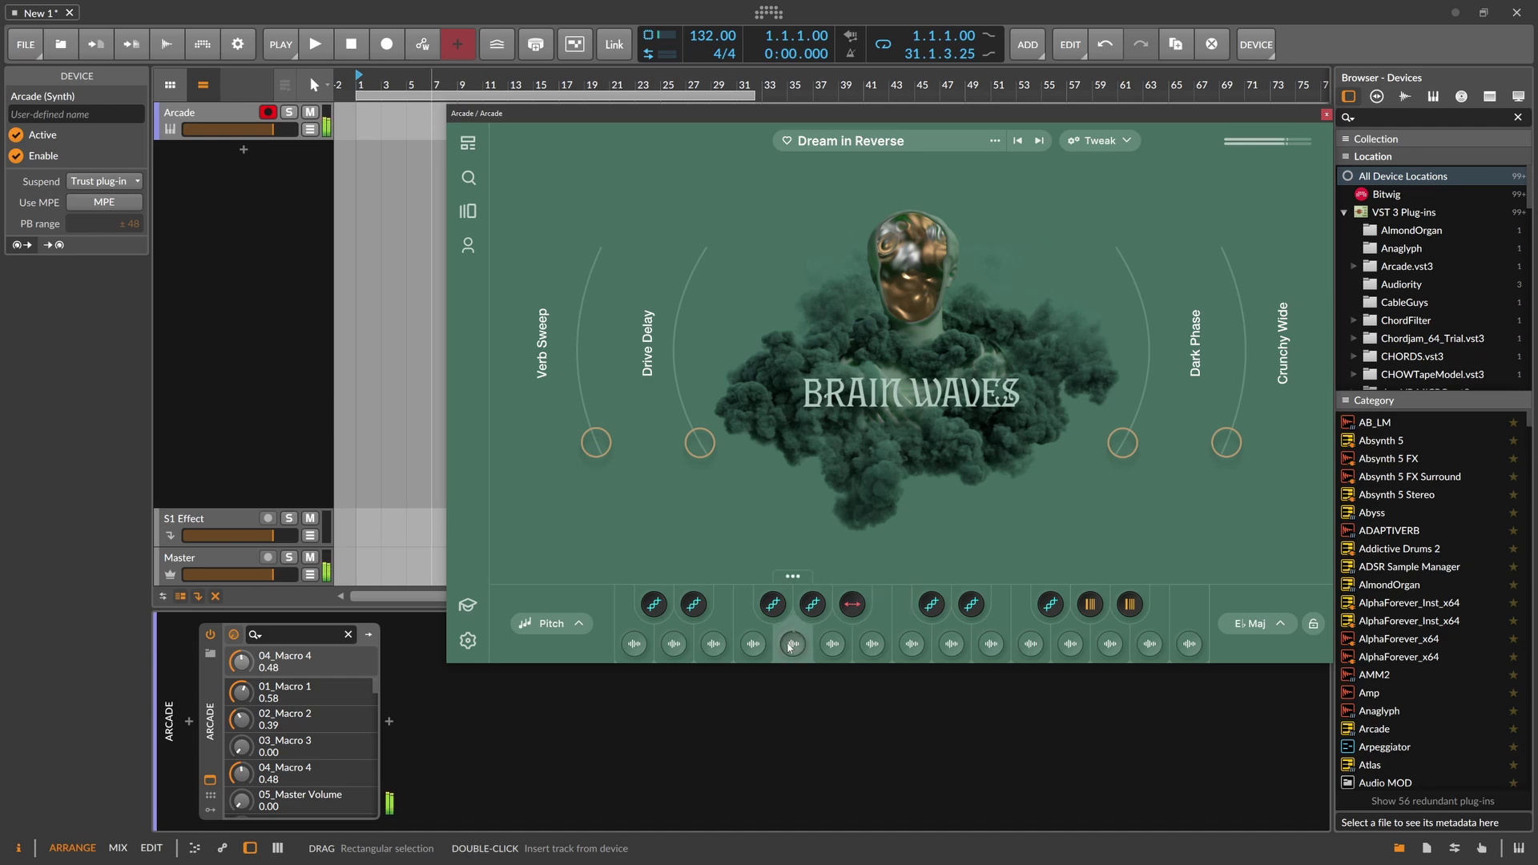
{"action": "left_click", "coordinate": [1031, 646]}
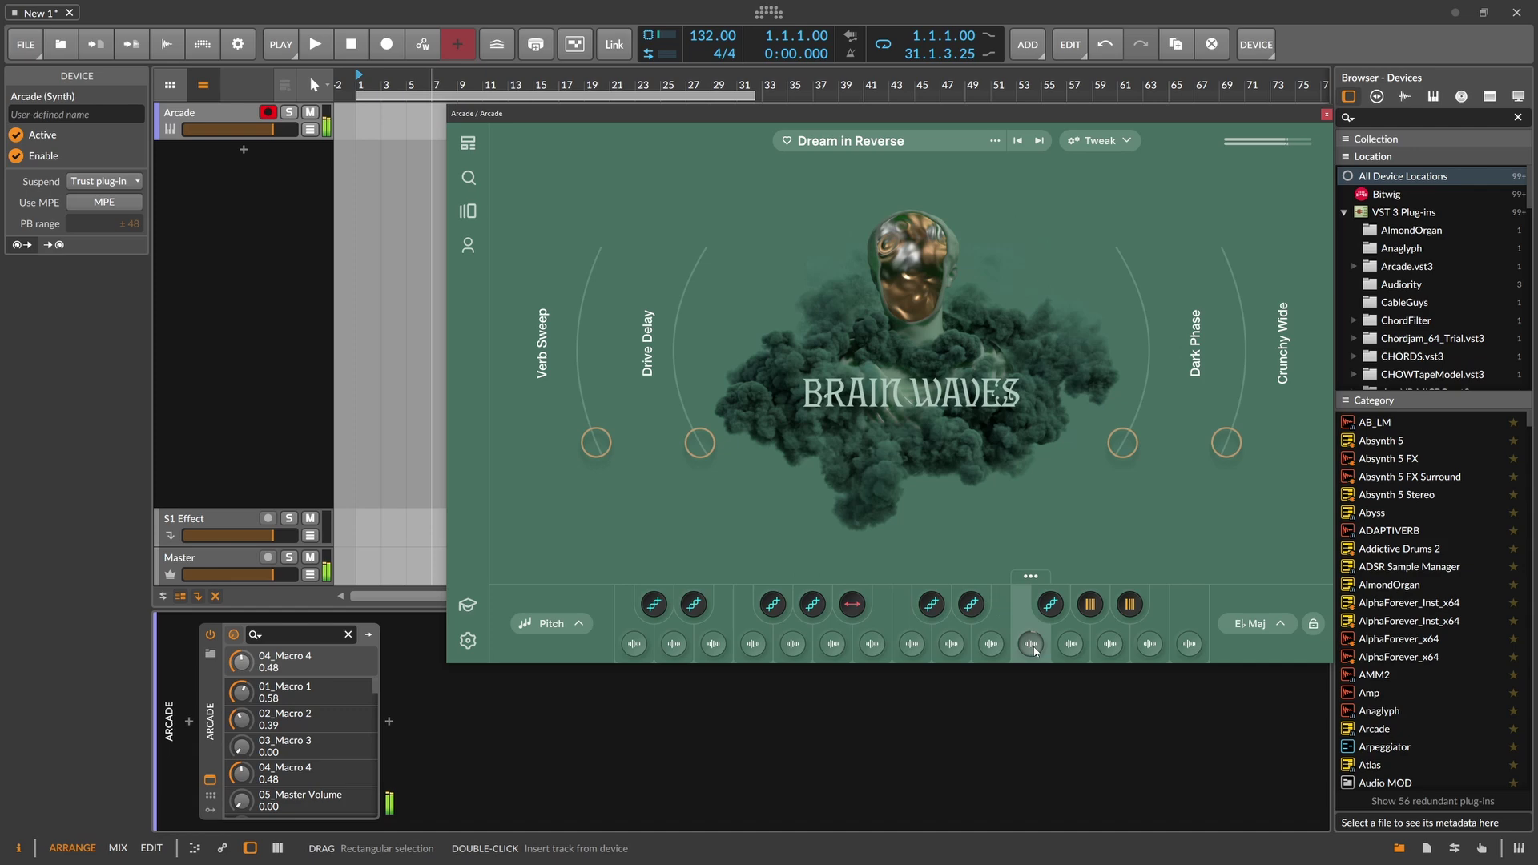
{"action": "left_click", "coordinate": [1071, 646]}
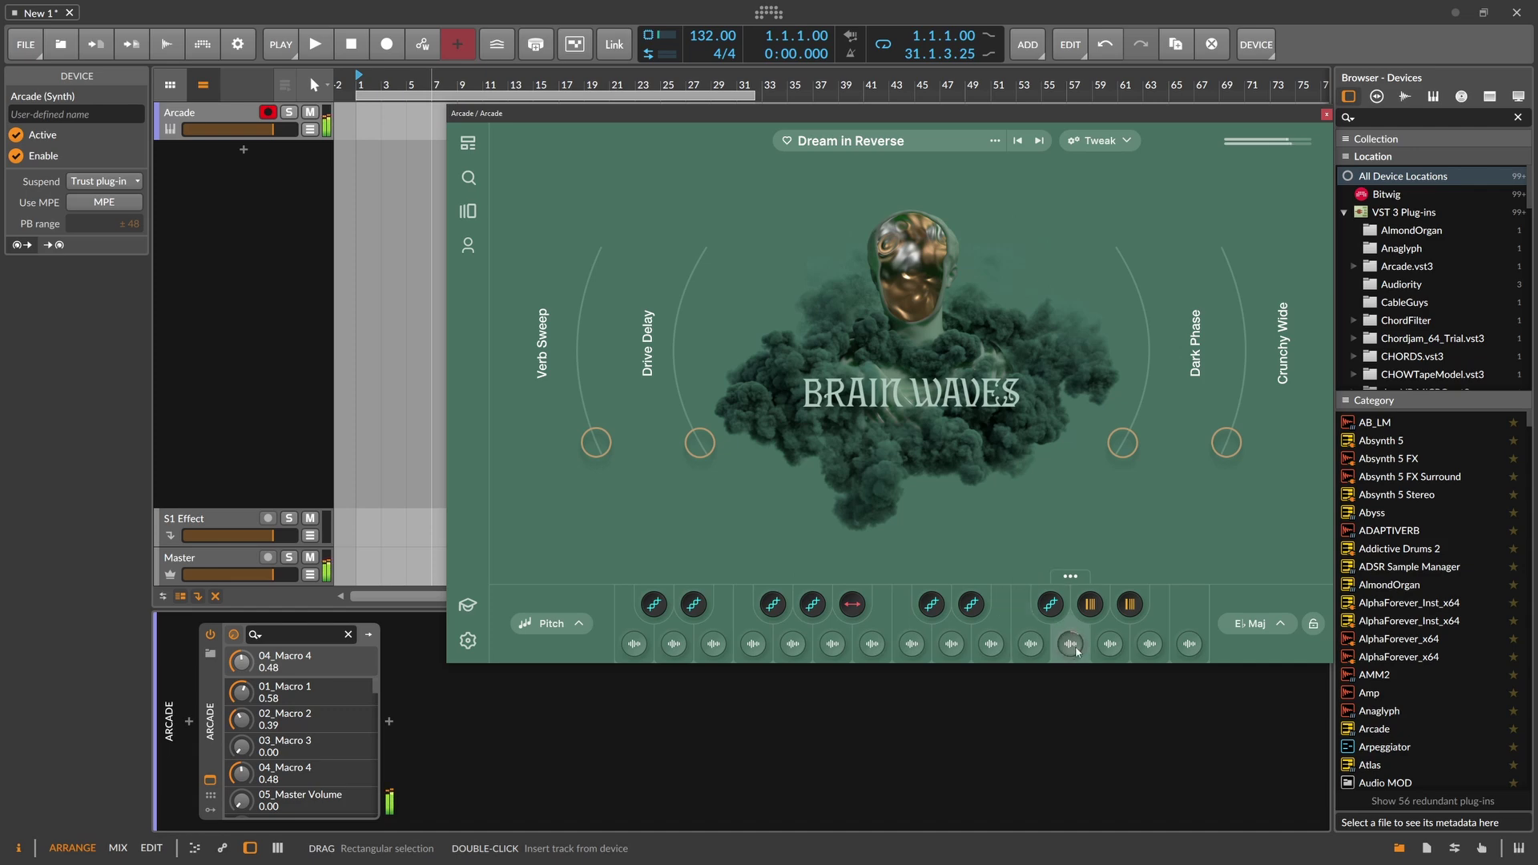
- Create a clip at bar 1 of the Arcade track and extend it to eight bars
{"action": "left_click", "coordinate": [372, 100]}
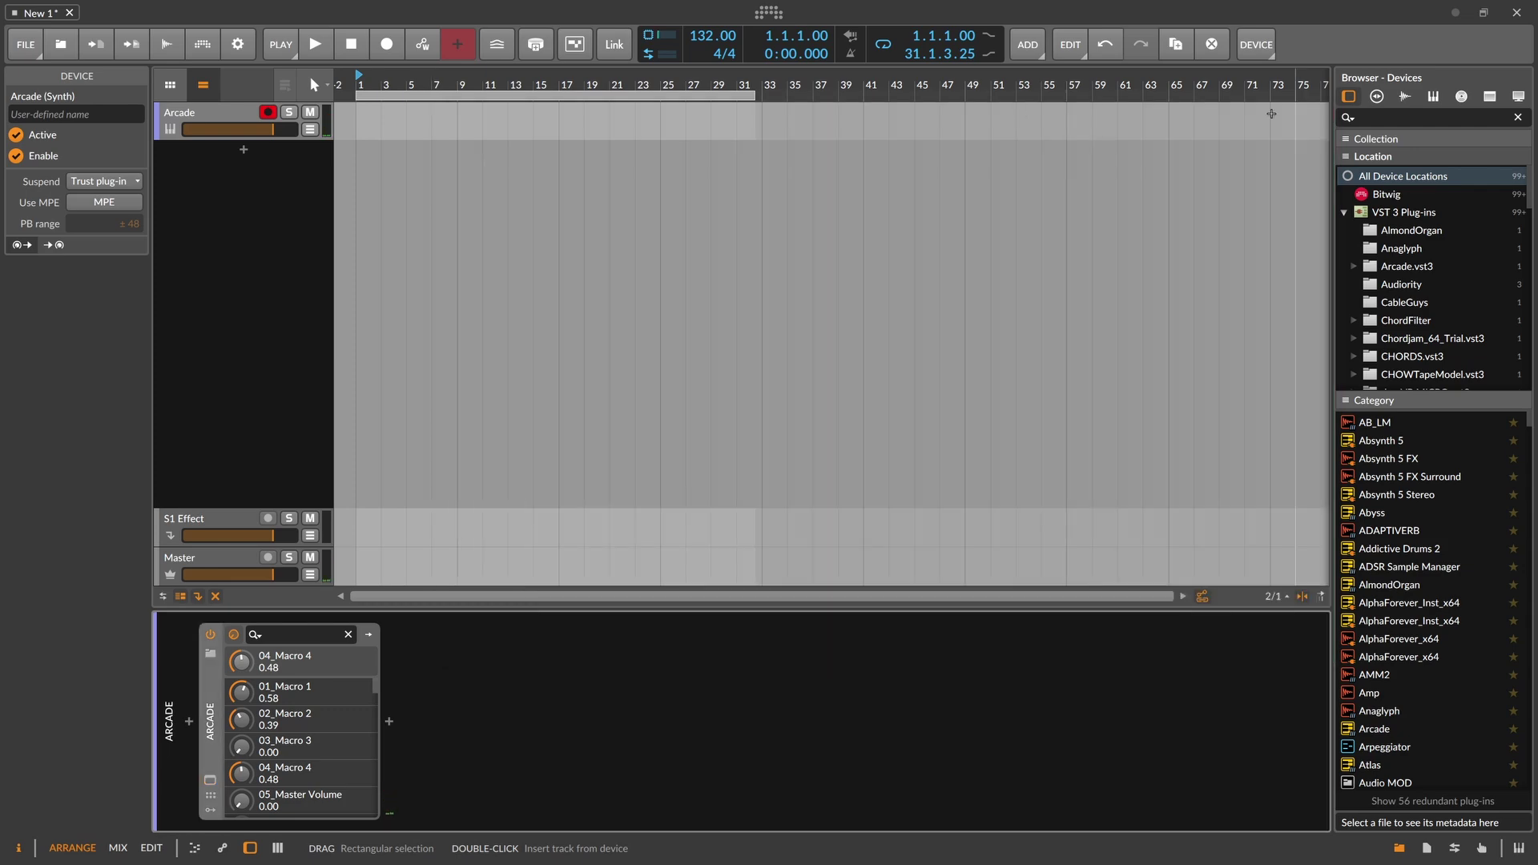
{"action": "double_click", "coordinate": [362, 121]}
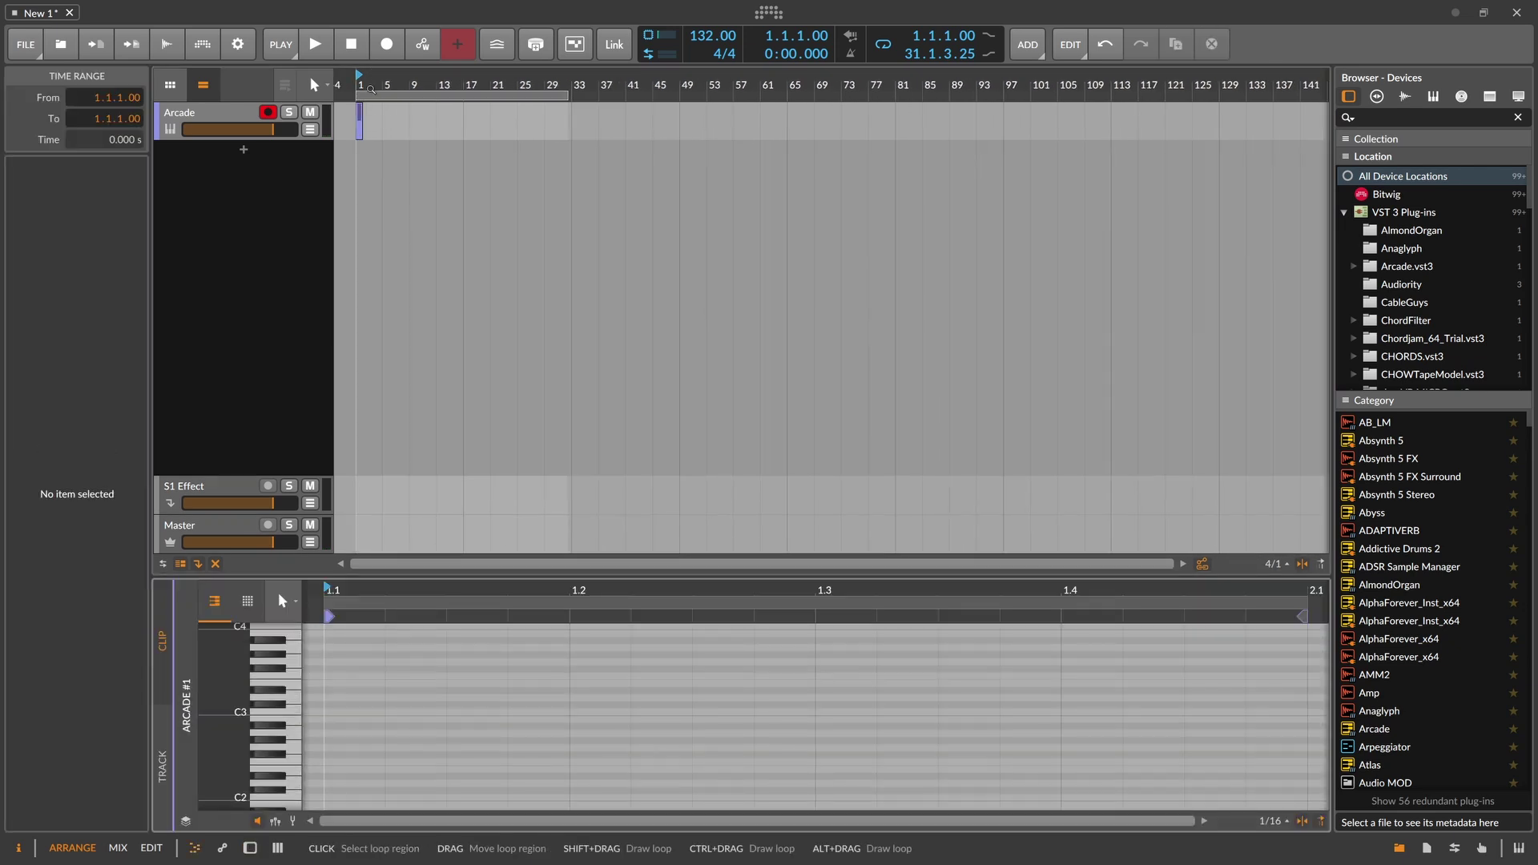
{"action": "left_click_drag", "start_coordinate": [367, 124], "coordinate": [712, 72]}
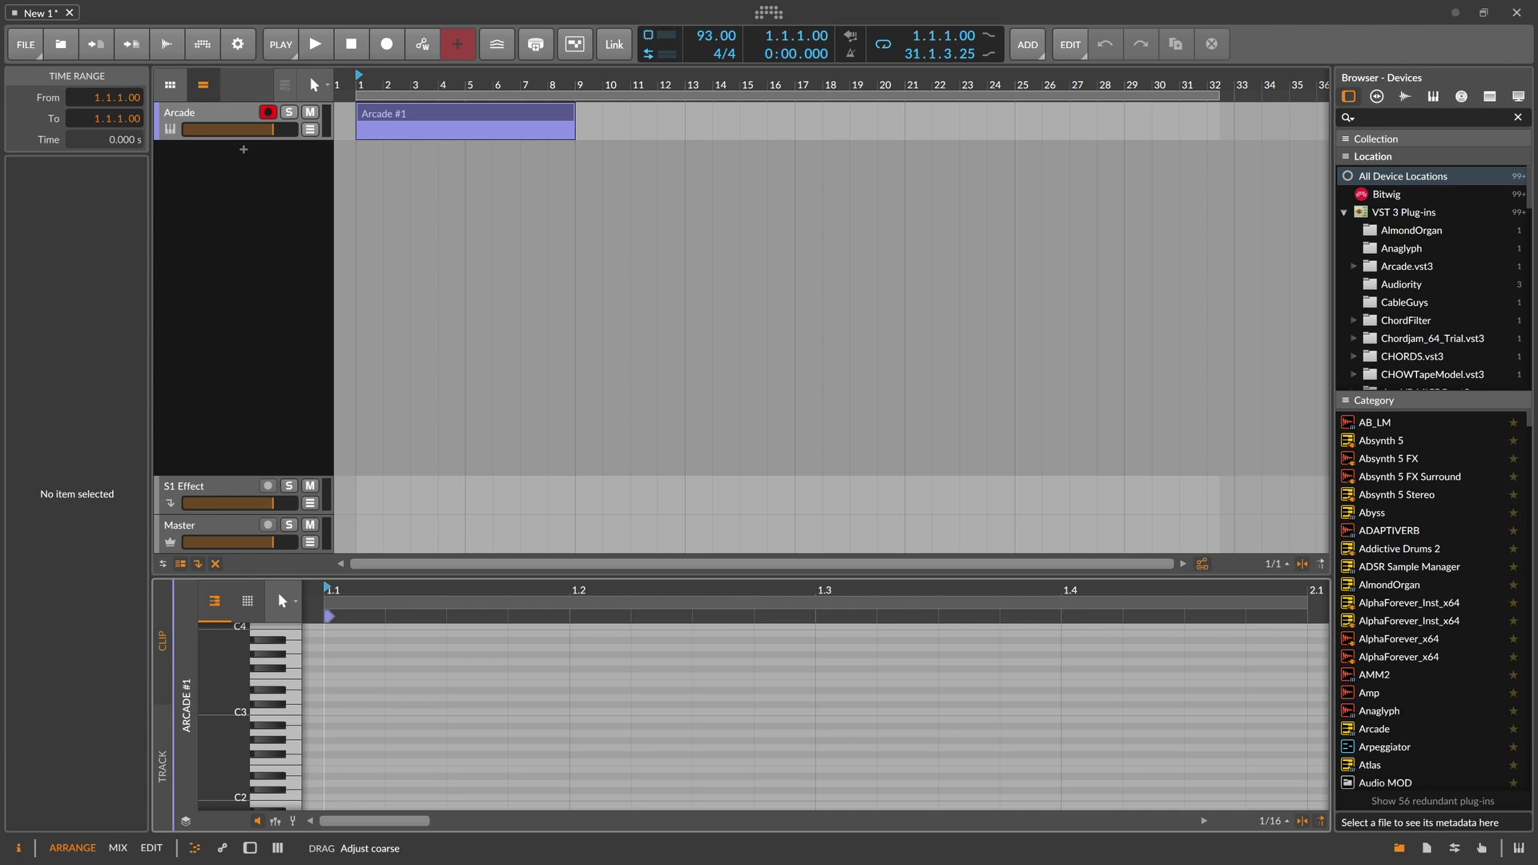
- Set the tempo to 90 BPM and shorten both the Arcade clip and the loop range to four bars
{"action": "left_click_drag", "start_coordinate": [713, 84], "coordinate": [567, 113]}
{"action": "left_click", "coordinate": [764, 112]}
{"action": "scroll", "coordinate": [486, 113], "scroll_direction": "down", "scroll_amount": 1}
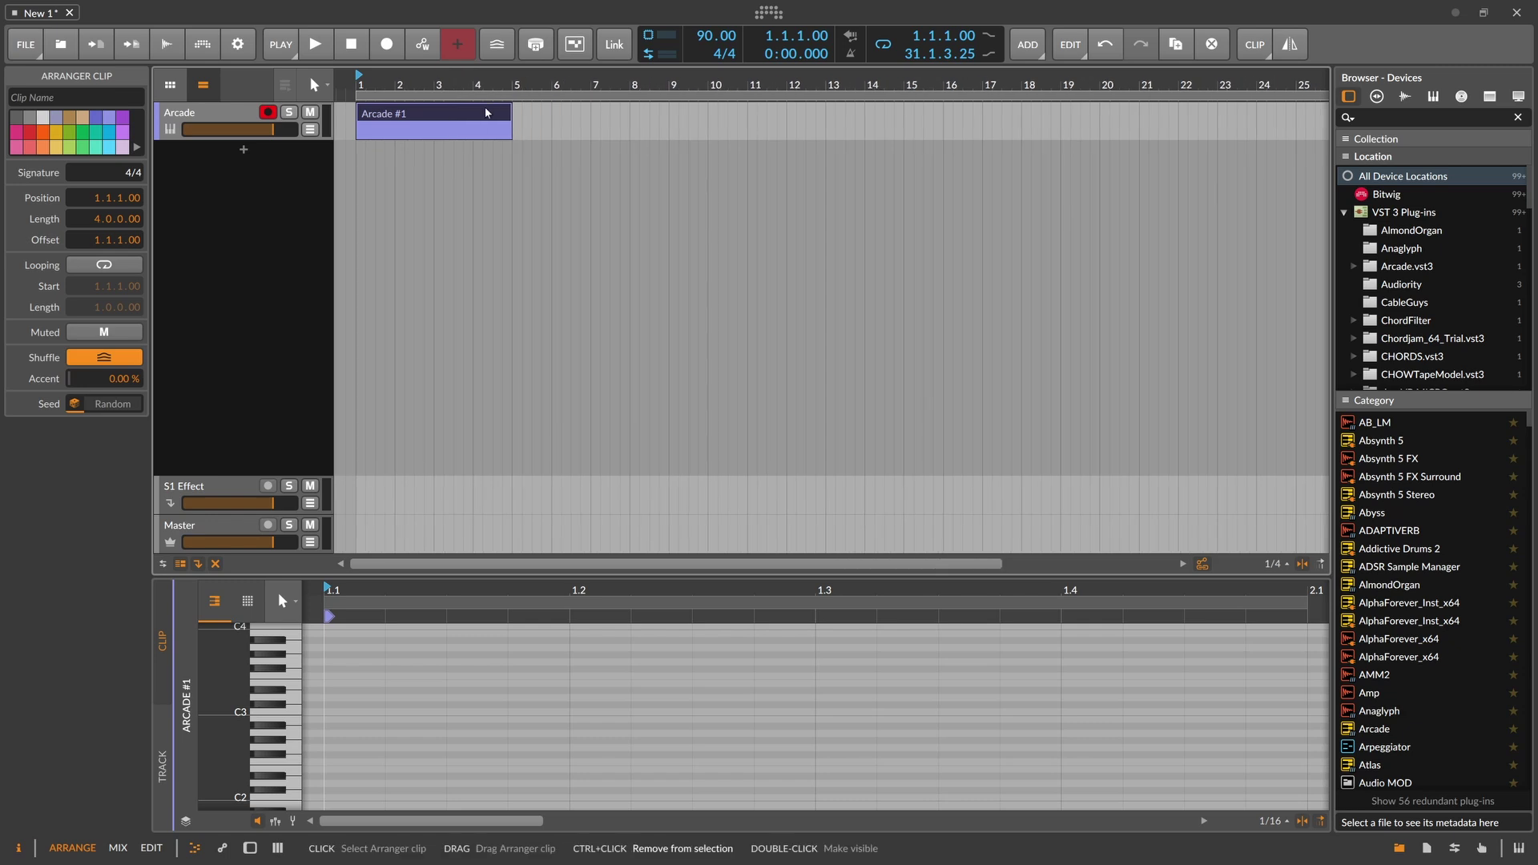
{"action": "left_click_drag", "start_coordinate": [473, 90], "coordinate": [469, 86]}
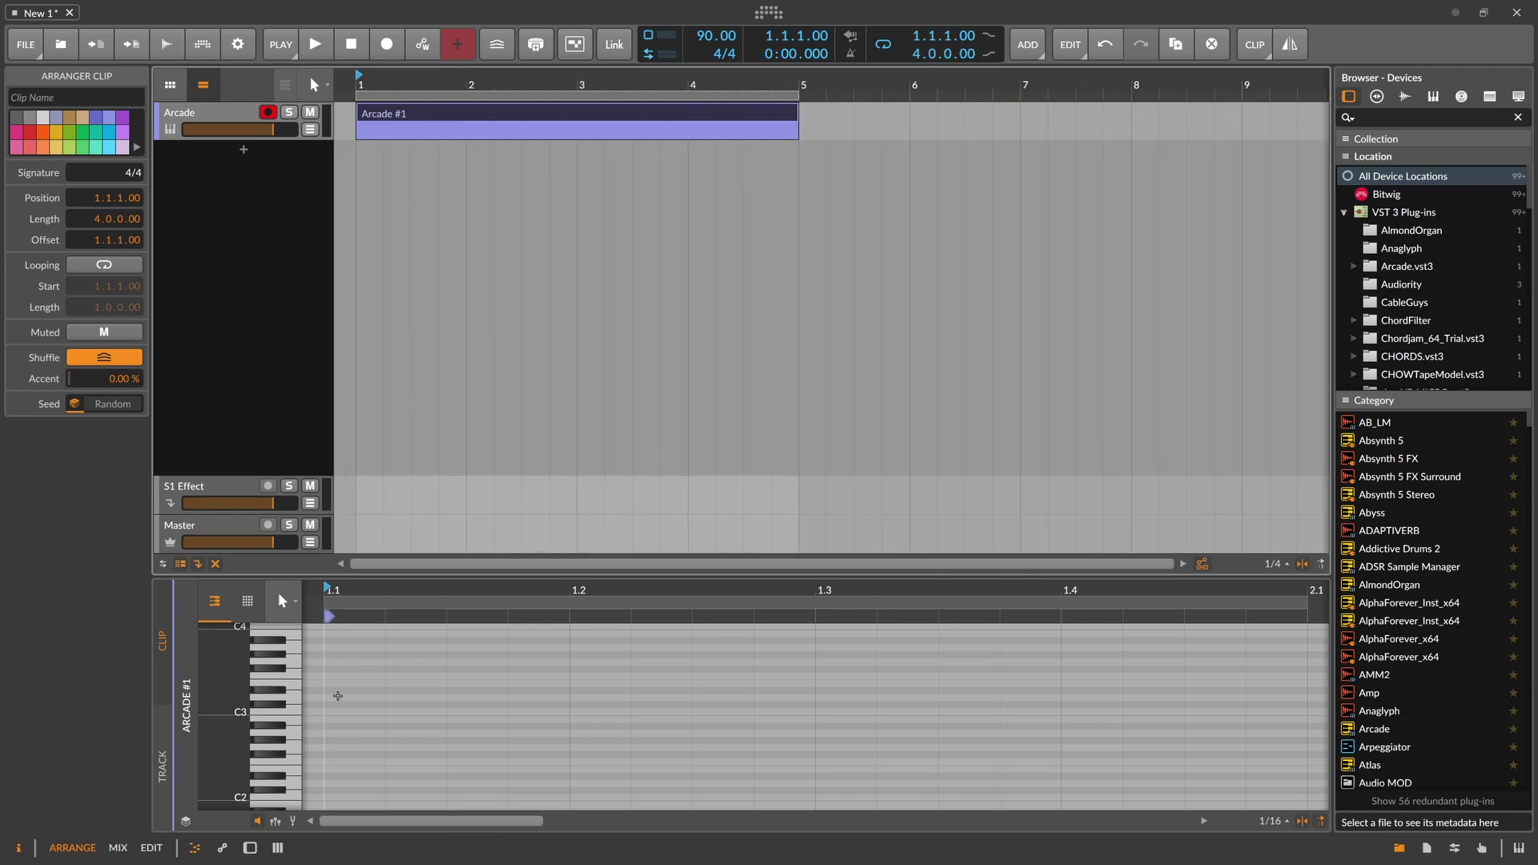
- Enter a one-bar D3 note at the start of the clip and play it back
{"action": "double_click", "coordinate": [338, 713]}
{"action": "left_click_drag", "start_coordinate": [338, 712], "coordinate": [1316, 708]}
{"action": "key", "text": "space"}
{"action": "left_click_drag", "start_coordinate": [694, 599], "coordinate": [715, 578]}
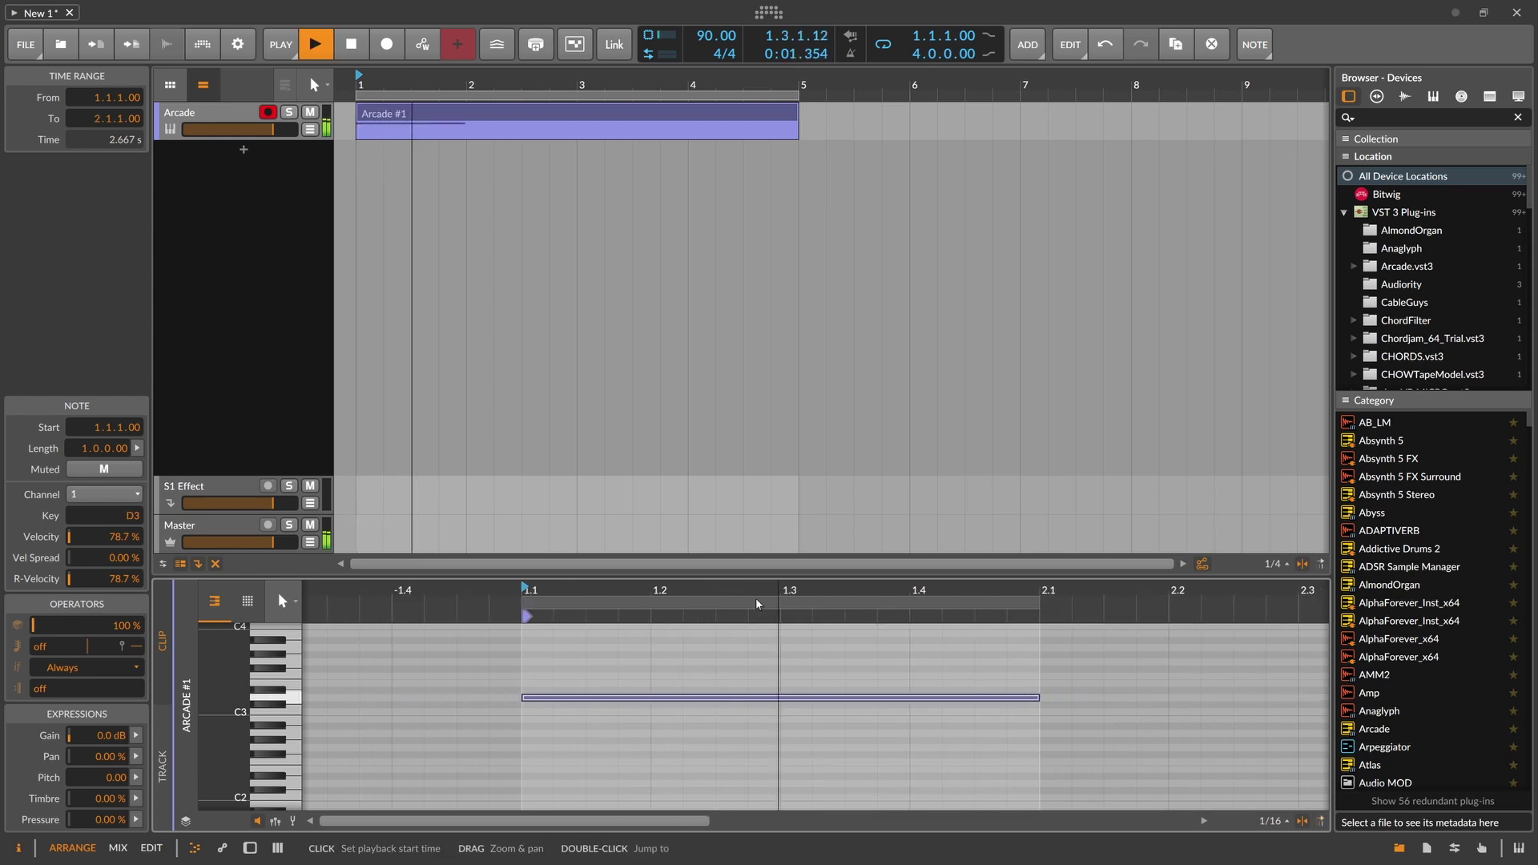
{"action": "key", "text": "space"}
- Add a one-bar G3 note in bar 2 of the clip and play the sequence back
{"action": "double_click", "coordinate": [1052, 684]}
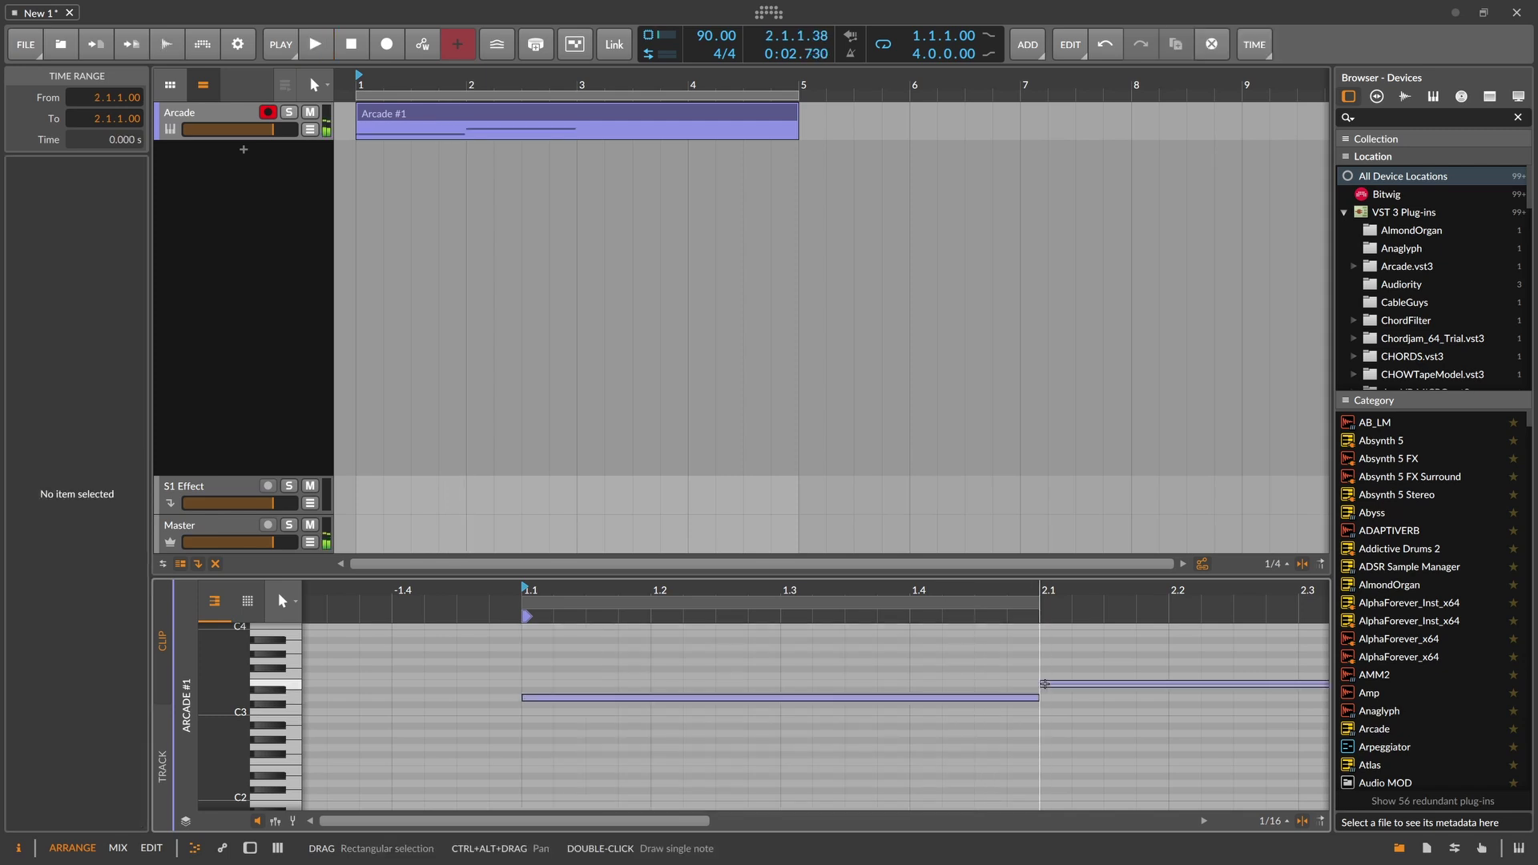
{"action": "scroll", "coordinate": [859, 650], "scroll_direction": "down", "scroll_amount": 3}
{"action": "left_click", "coordinate": [860, 650]}
{"action": "left_click", "coordinate": [844, 687]}
{"action": "left_click_drag", "start_coordinate": [845, 686], "coordinate": [853, 663]}
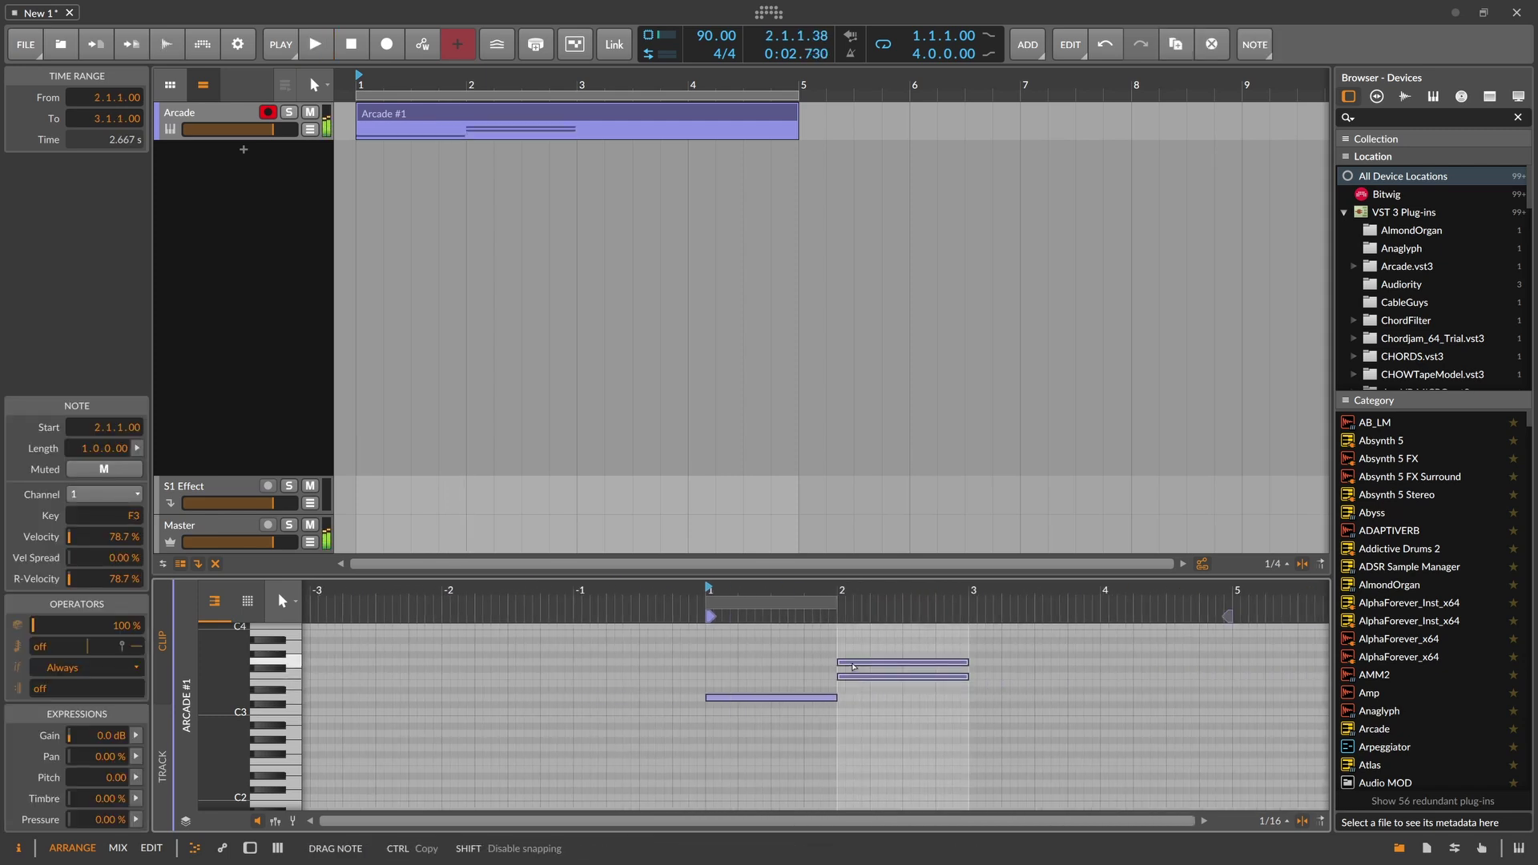
{"action": "key", "text": "space"}
{"action": "scroll", "coordinate": [688, 597], "scroll_direction": "down", "scroll_amount": 3}
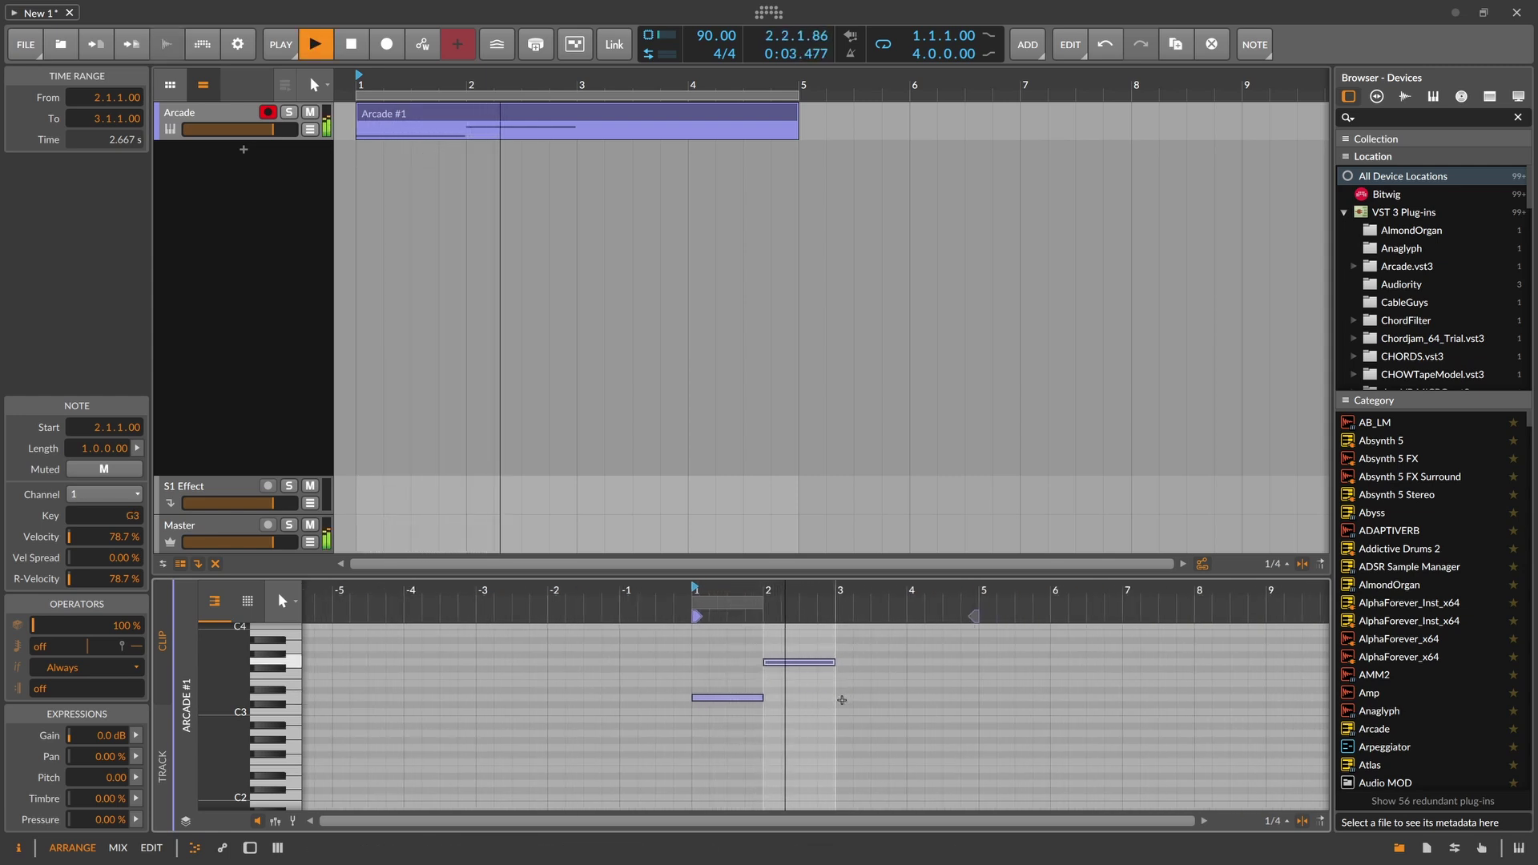
{"action": "key", "text": "space"}
- Shorten the G3 note to three beats, follow it with a one-beat F3 and a two-bar C3 from bar 3, and play the clip
{"action": "double_click", "coordinate": [836, 644]}
{"action": "left_click_drag", "start_coordinate": [837, 640], "coordinate": [815, 664]}
{"action": "left_click", "coordinate": [843, 714]}
{"action": "double_click", "coordinate": [843, 715]}
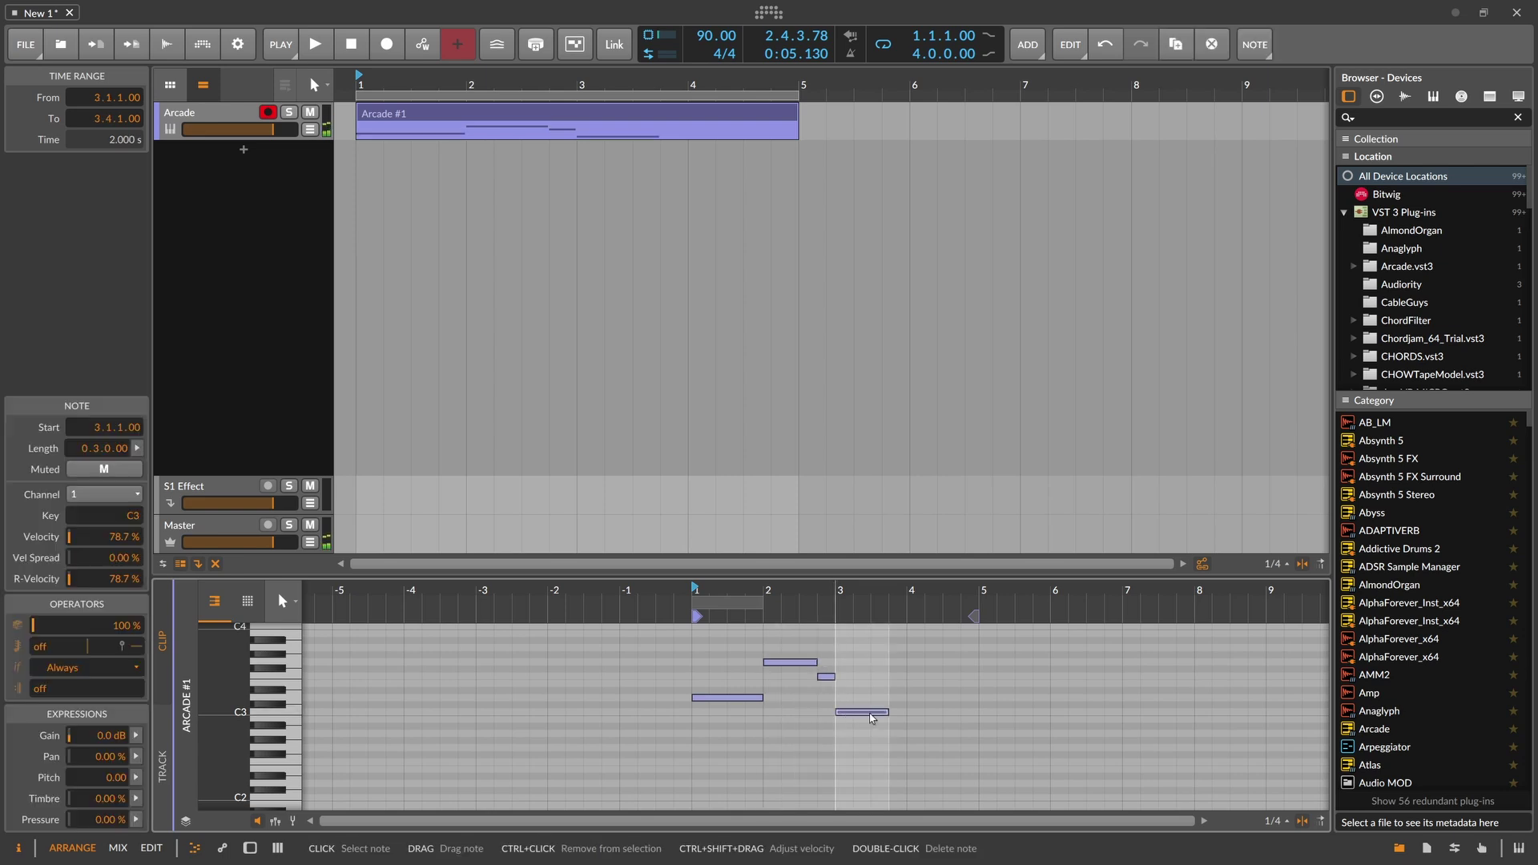
{"action": "left_click_drag", "start_coordinate": [885, 713], "coordinate": [976, 715]}
{"action": "key", "text": "space"}
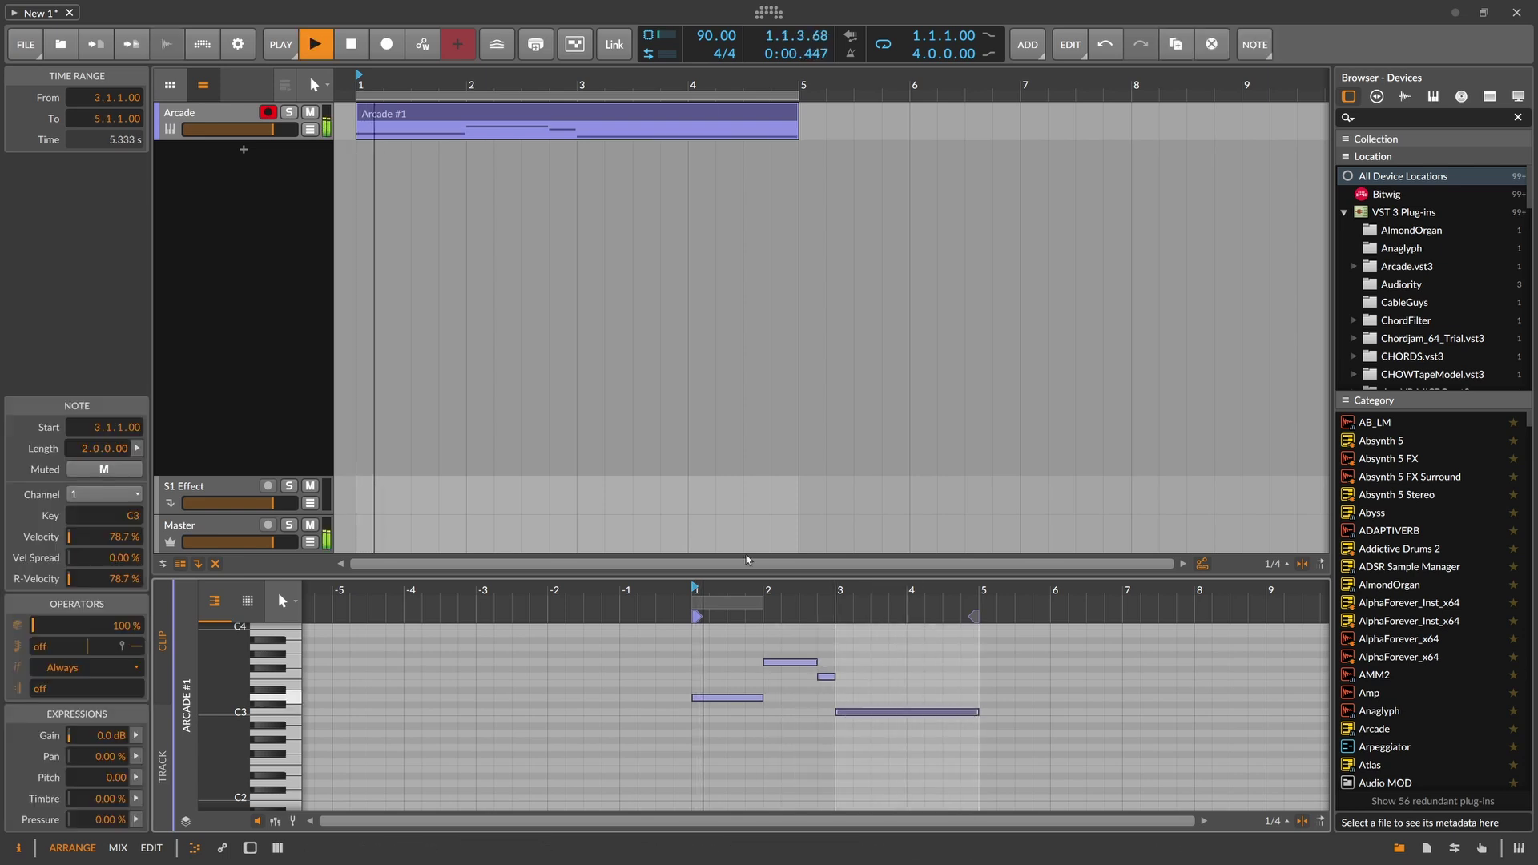
- Add the ValhallaSupermassive effect after Arcade on the track and set its mix to 36 %
{"action": "left_click", "coordinate": [248, 136]}
{"action": "key", "text": "d"}
{"action": "left_click", "coordinate": [391, 719]}
{"action": "type", "text": "valhalla"}
{"action": "key", "text": "Return"}
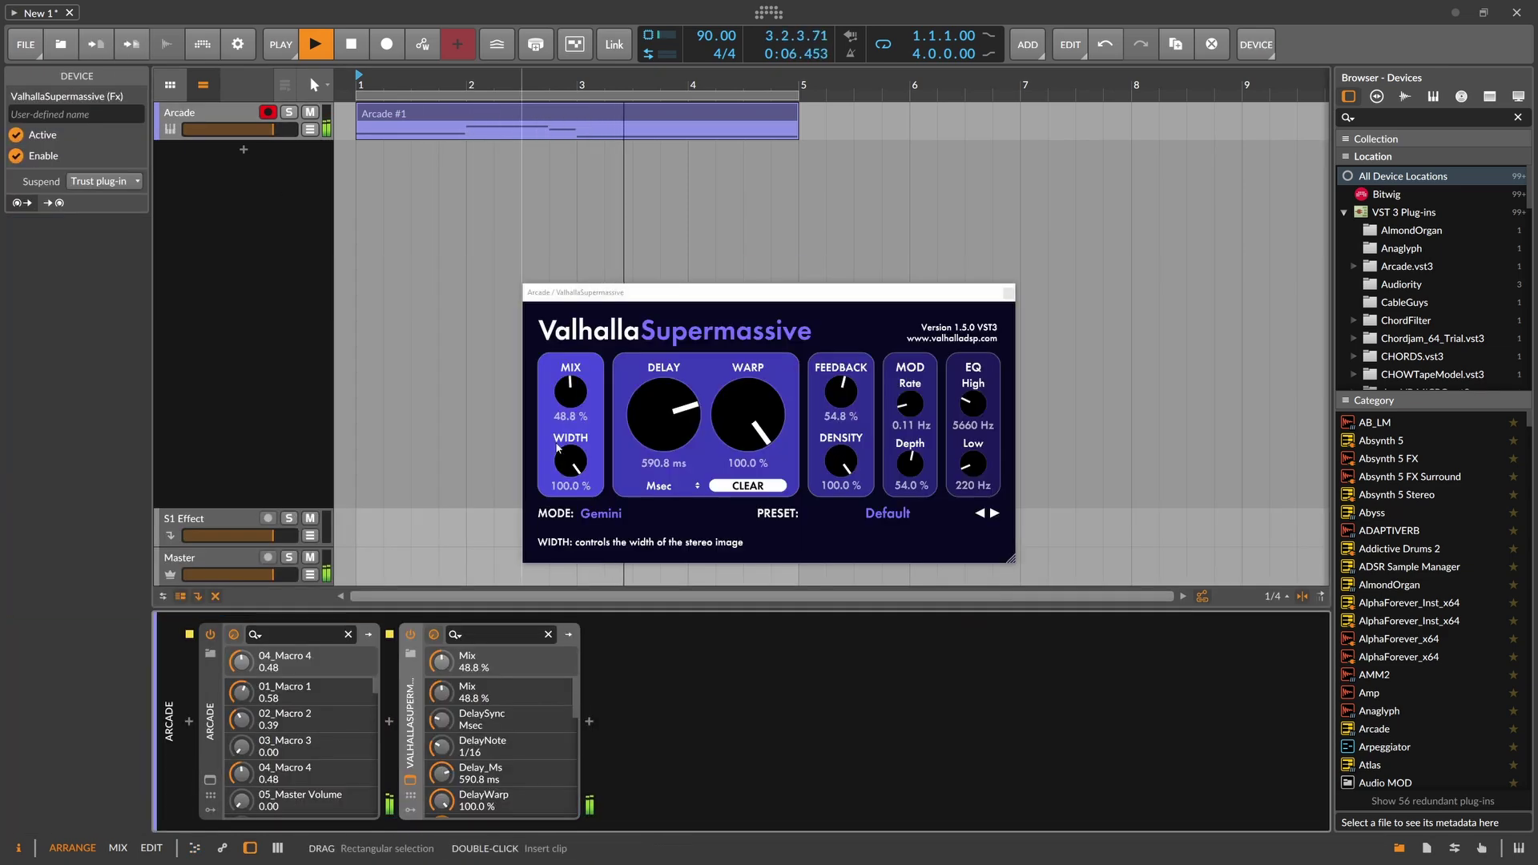
{"action": "left_click_drag", "start_coordinate": [576, 390], "coordinate": [578, 396]}
{"action": "scroll", "coordinate": [585, 394], "scroll_direction": "down", "scroll_amount": 4}
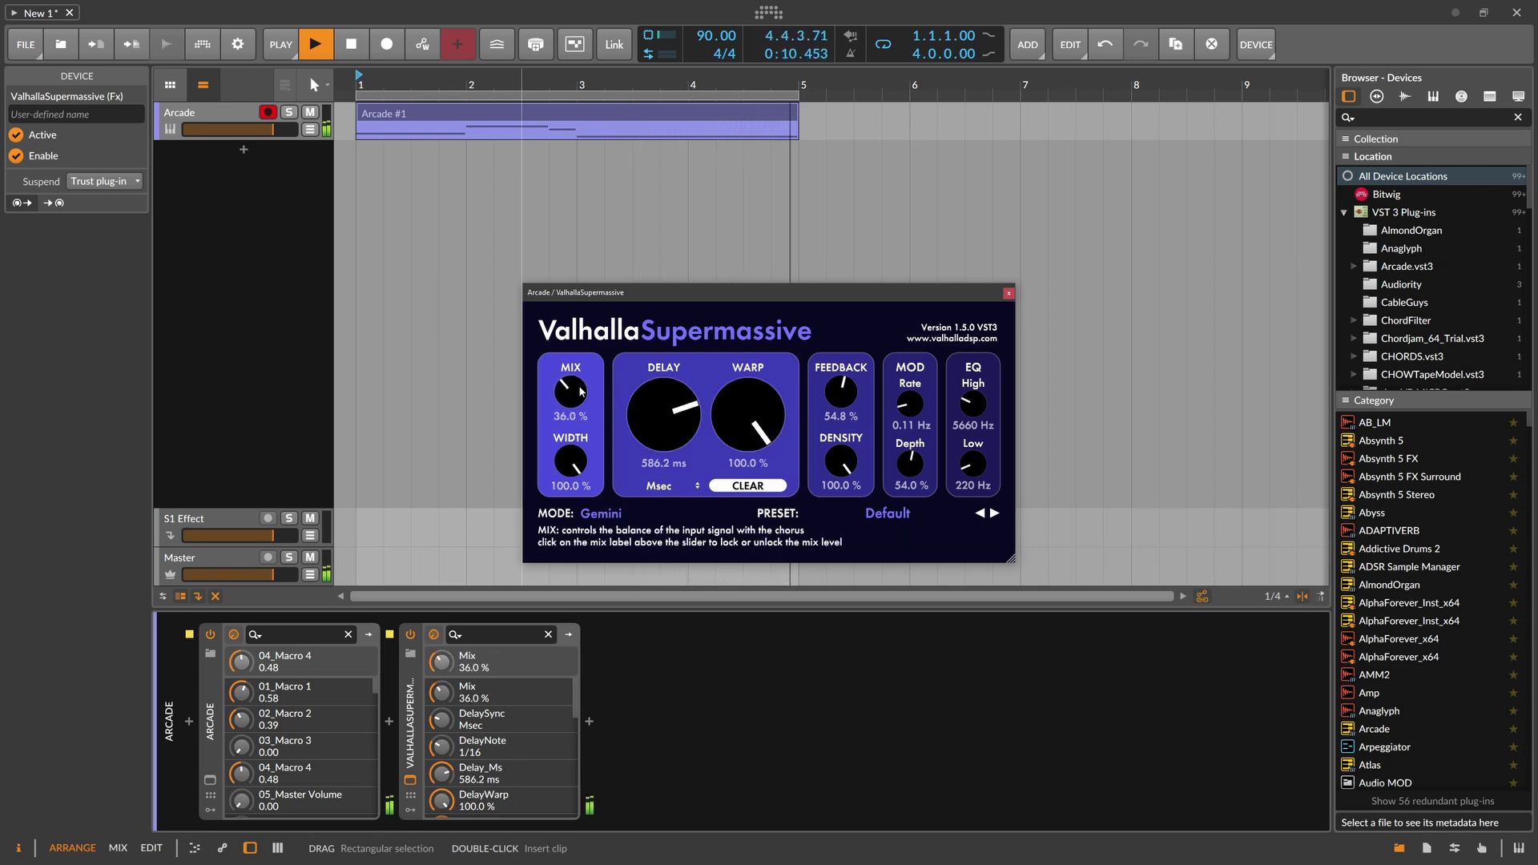
{"action": "left_click", "coordinate": [1008, 293]}
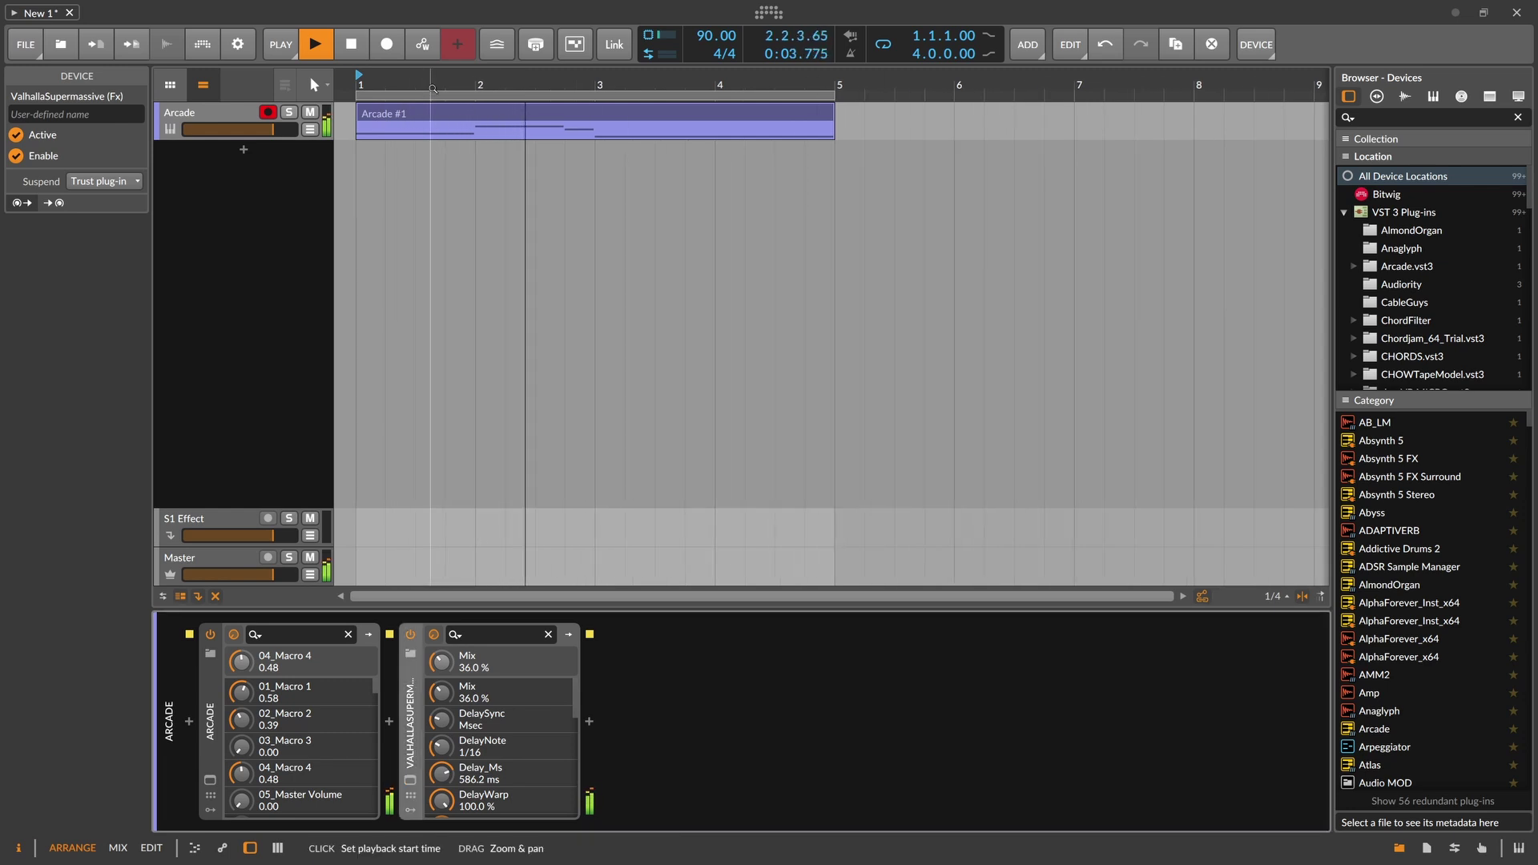
- Transpose the clip's final two-bar note down from C3 to G2 and play the clip back
{"action": "left_click", "coordinate": [210, 780]}
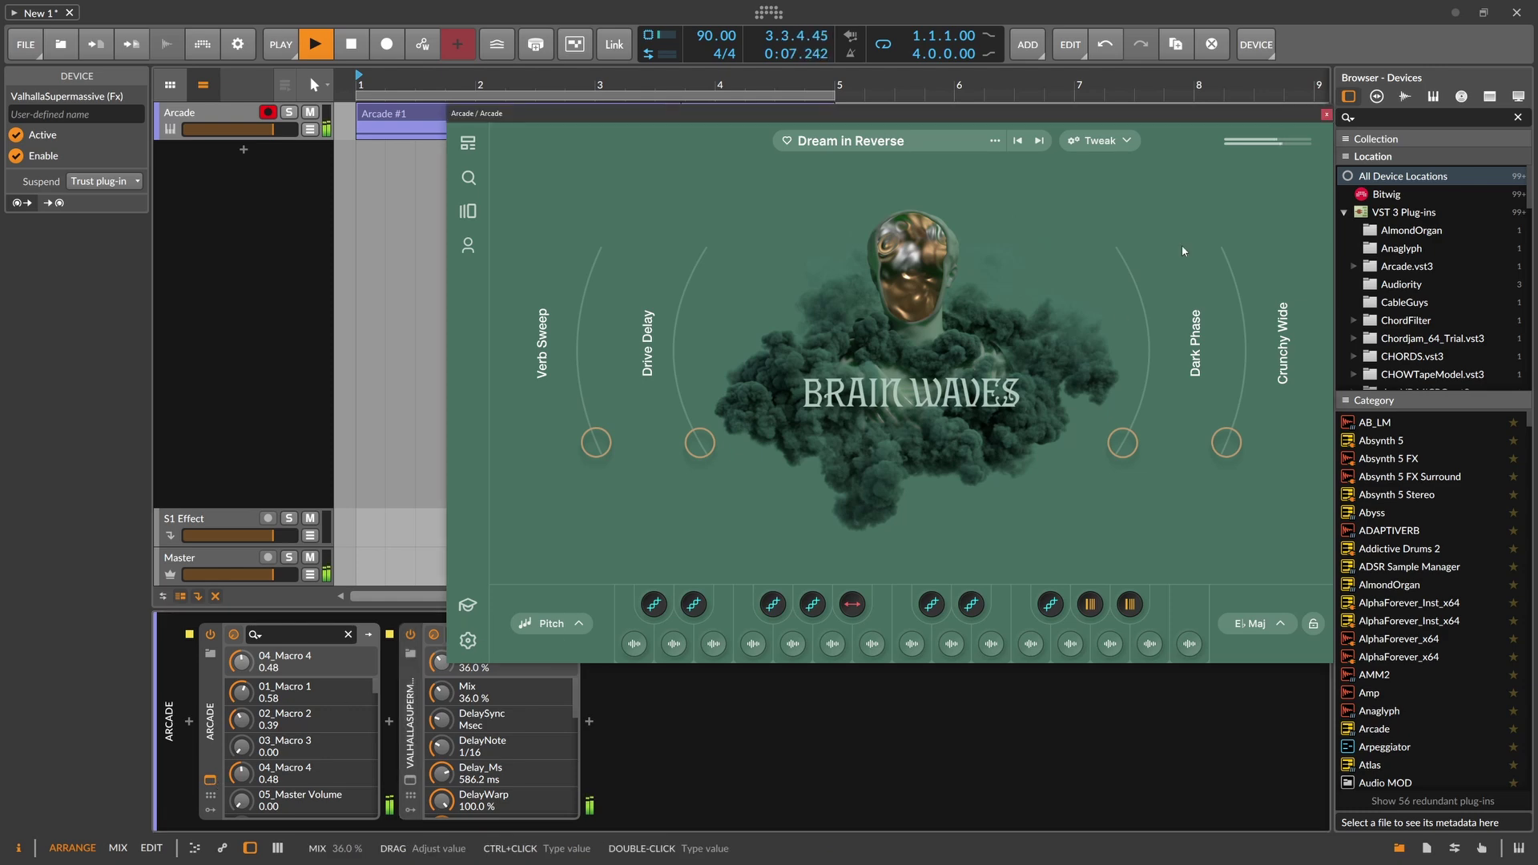
{"action": "left_click", "coordinate": [1326, 114]}
{"action": "double_click", "coordinate": [641, 121]}
{"action": "key", "text": "space"}
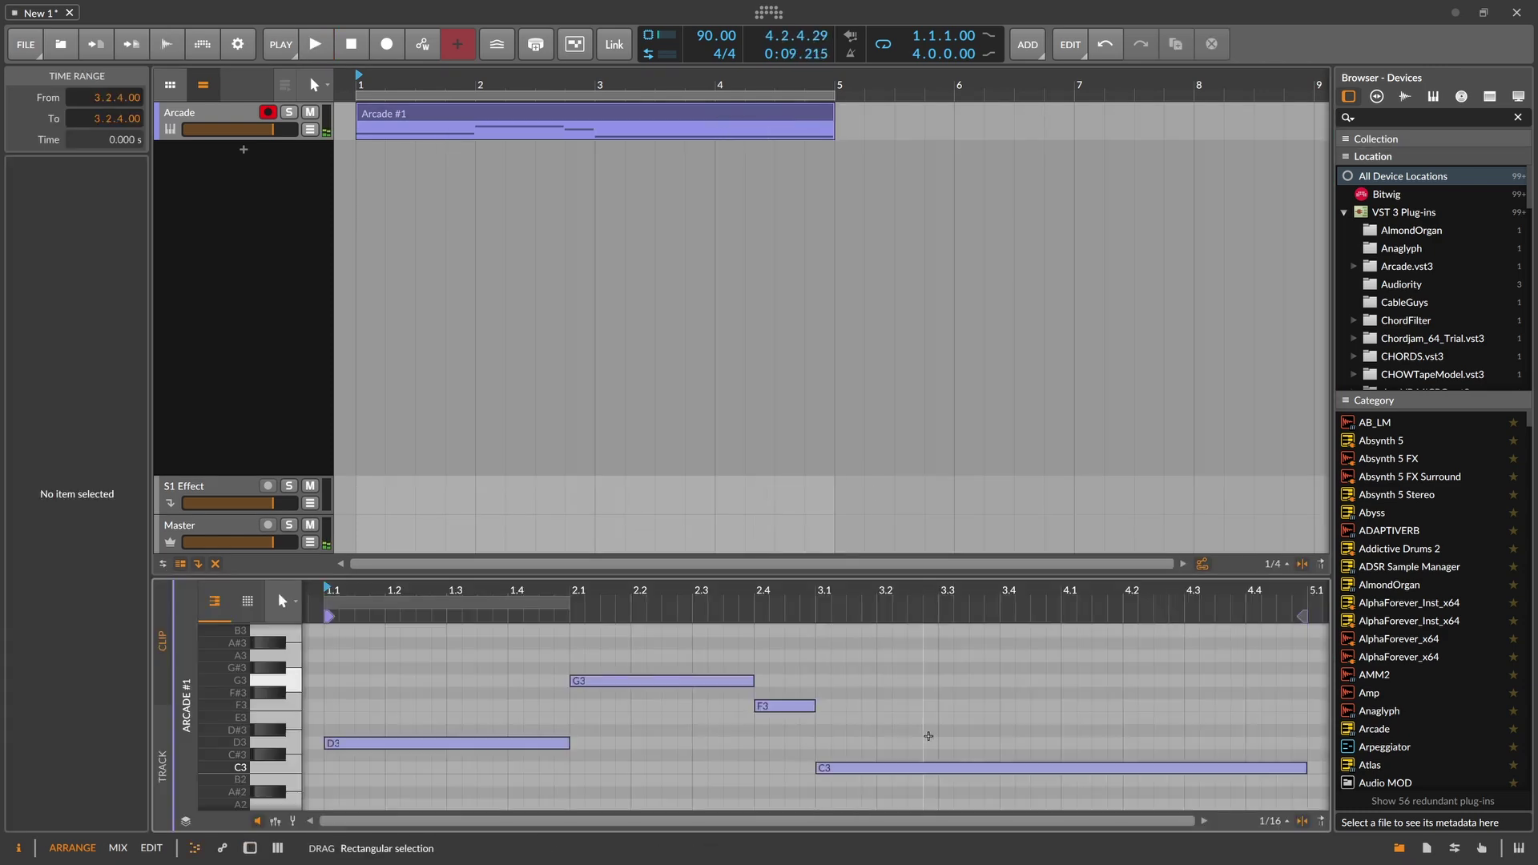
{"action": "key", "text": "Down"}
{"action": "key", "text": "Down"}
{"action": "key", "text": "Down"}
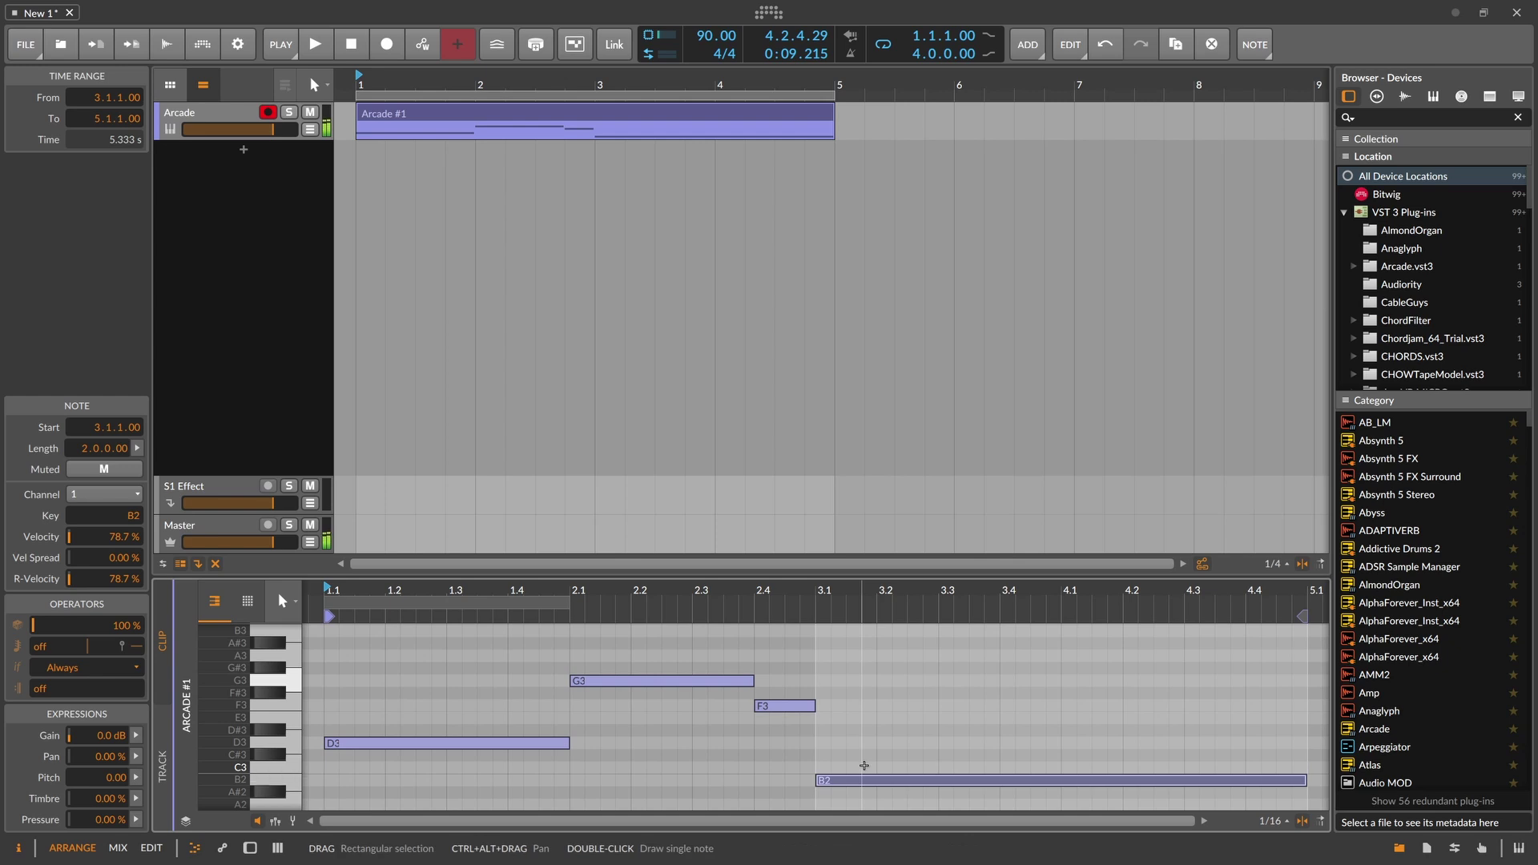
{"action": "key", "text": "Down"}
{"action": "key", "text": "Down"}
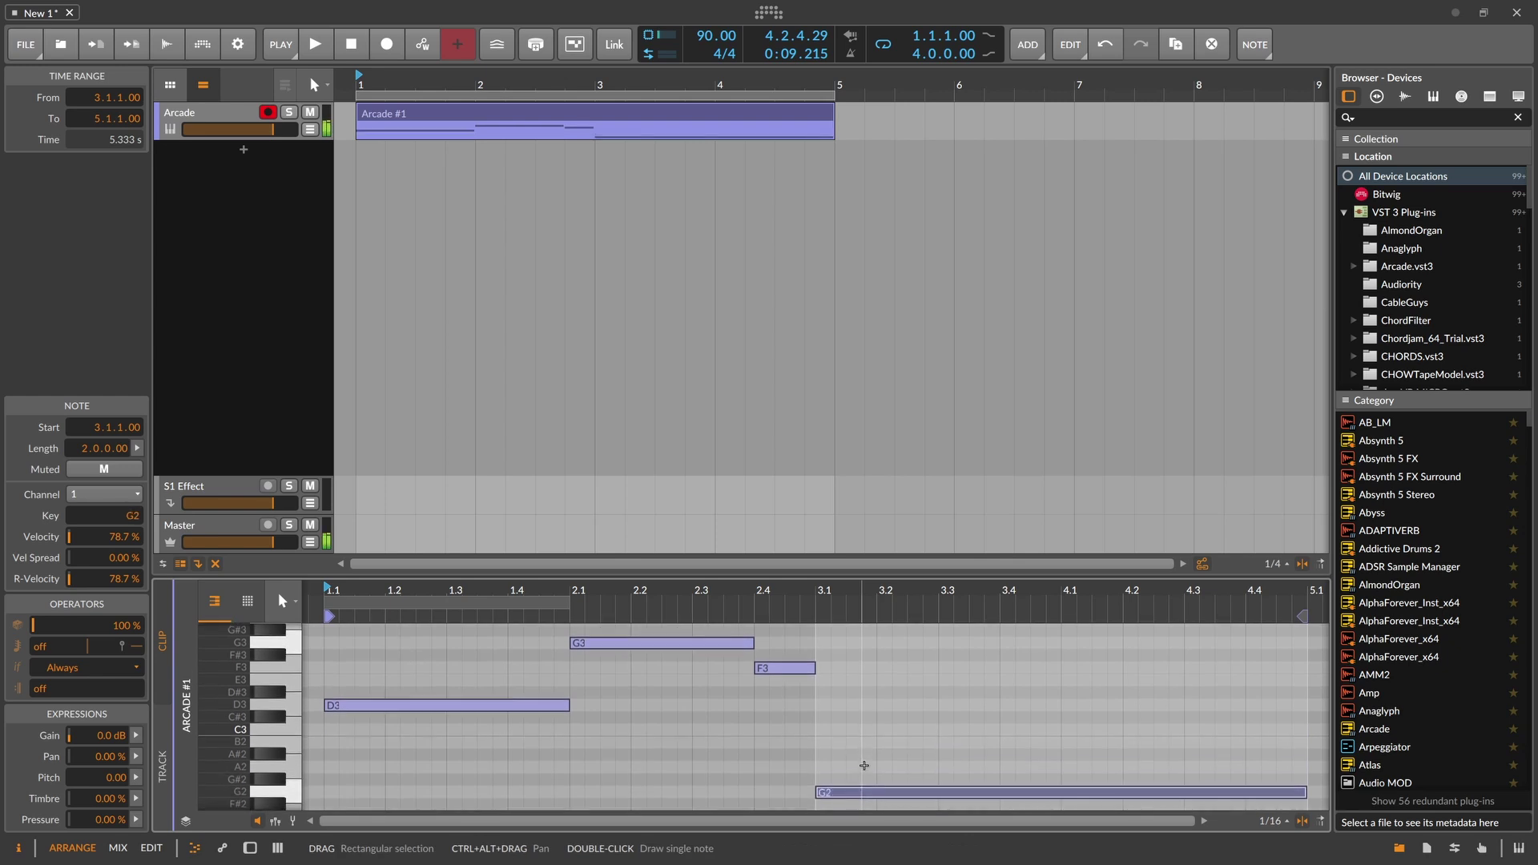
{"action": "key", "text": "space"}
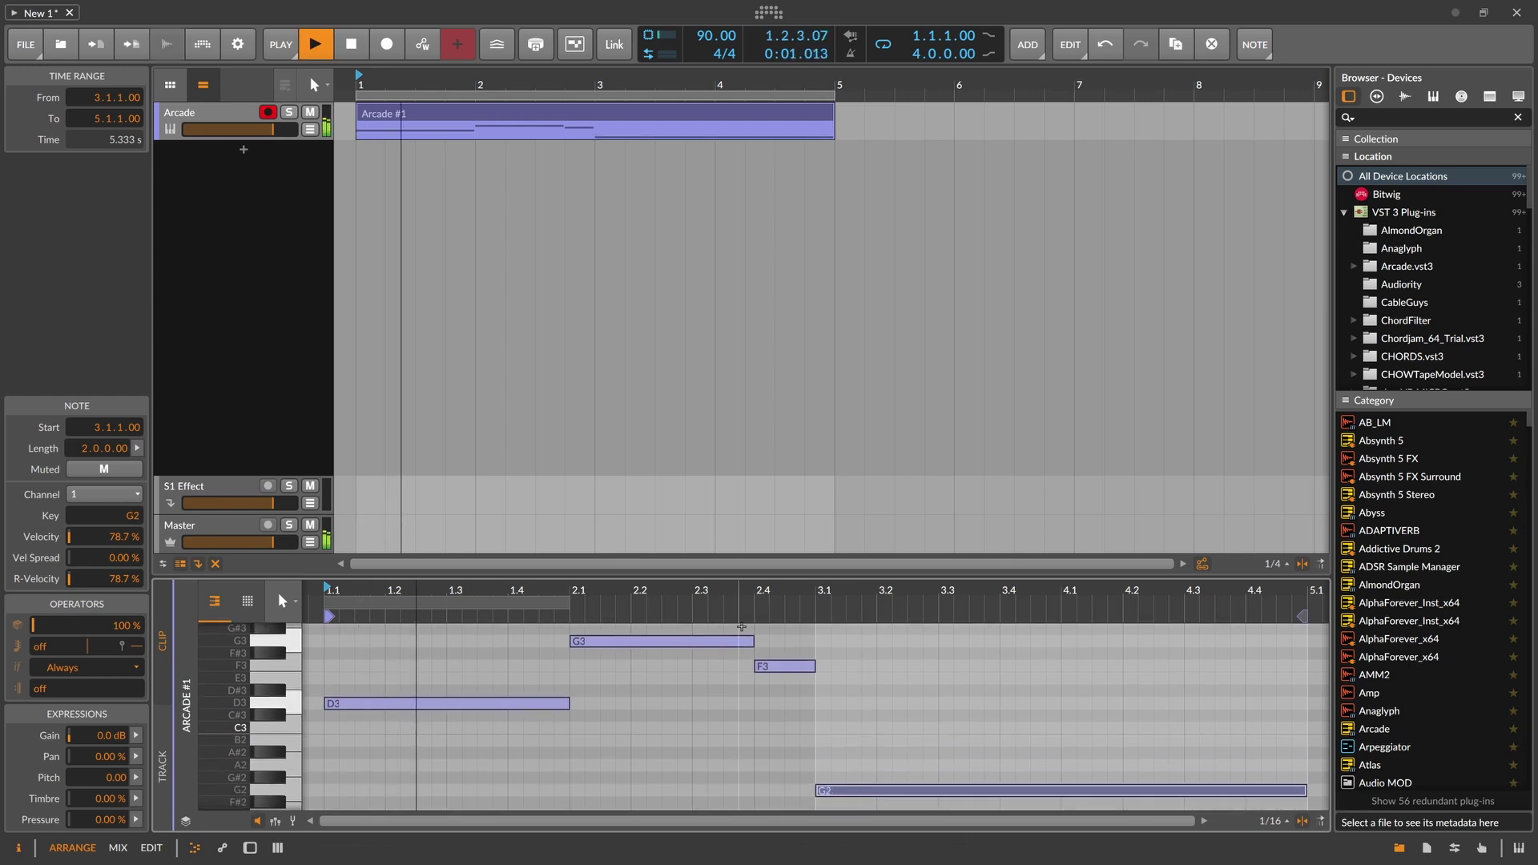
- Change the Arcade session key to C Maj while the clip is playing
{"action": "scroll", "coordinate": [739, 592], "scroll_direction": "down", "scroll_amount": 4}
{"action": "key", "text": "ctrl+a"}
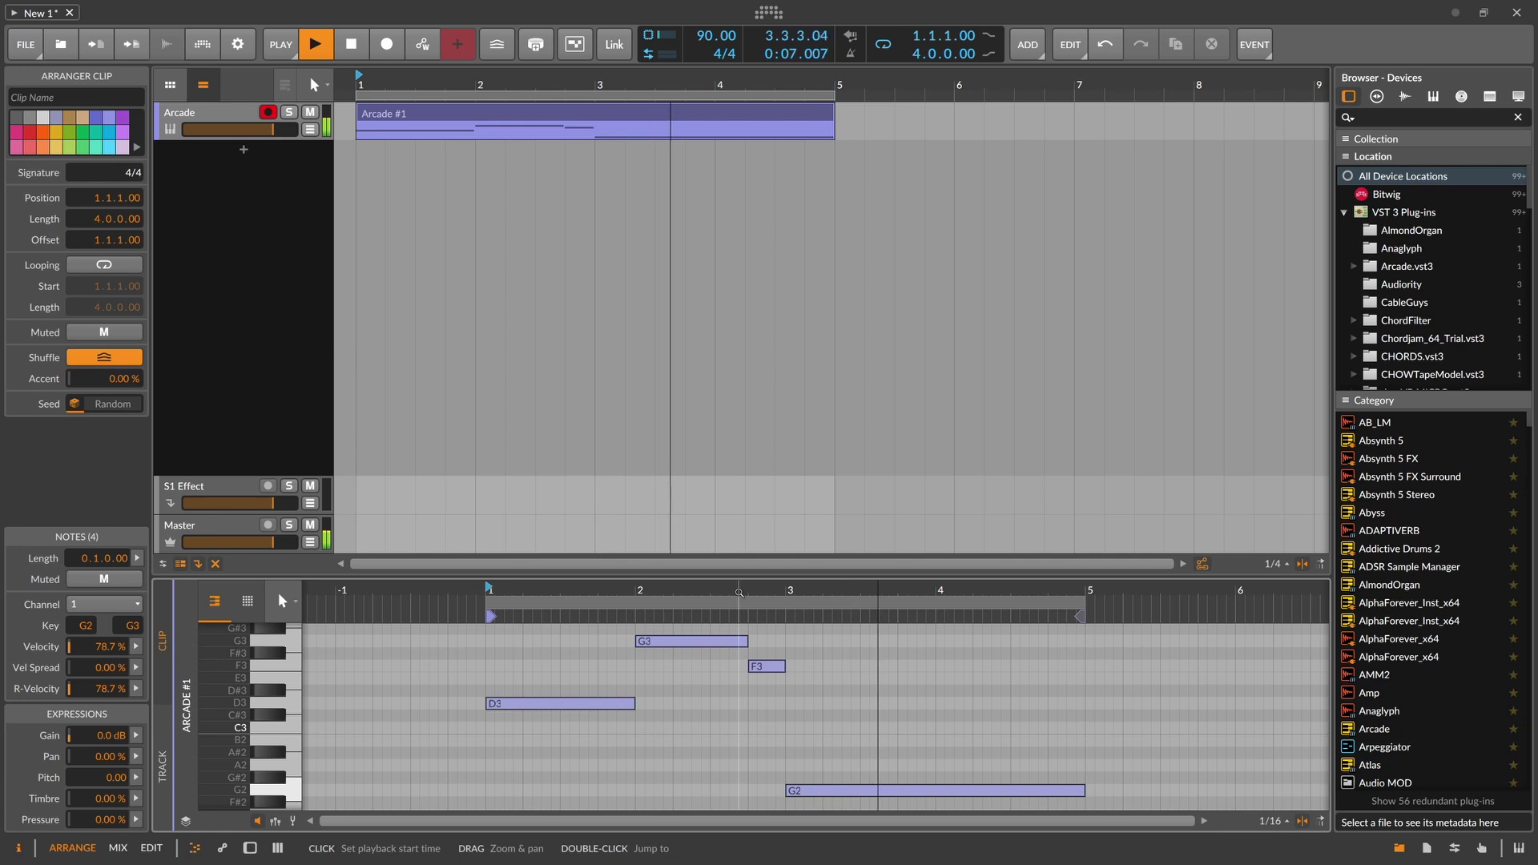
{"action": "key", "text": "d"}
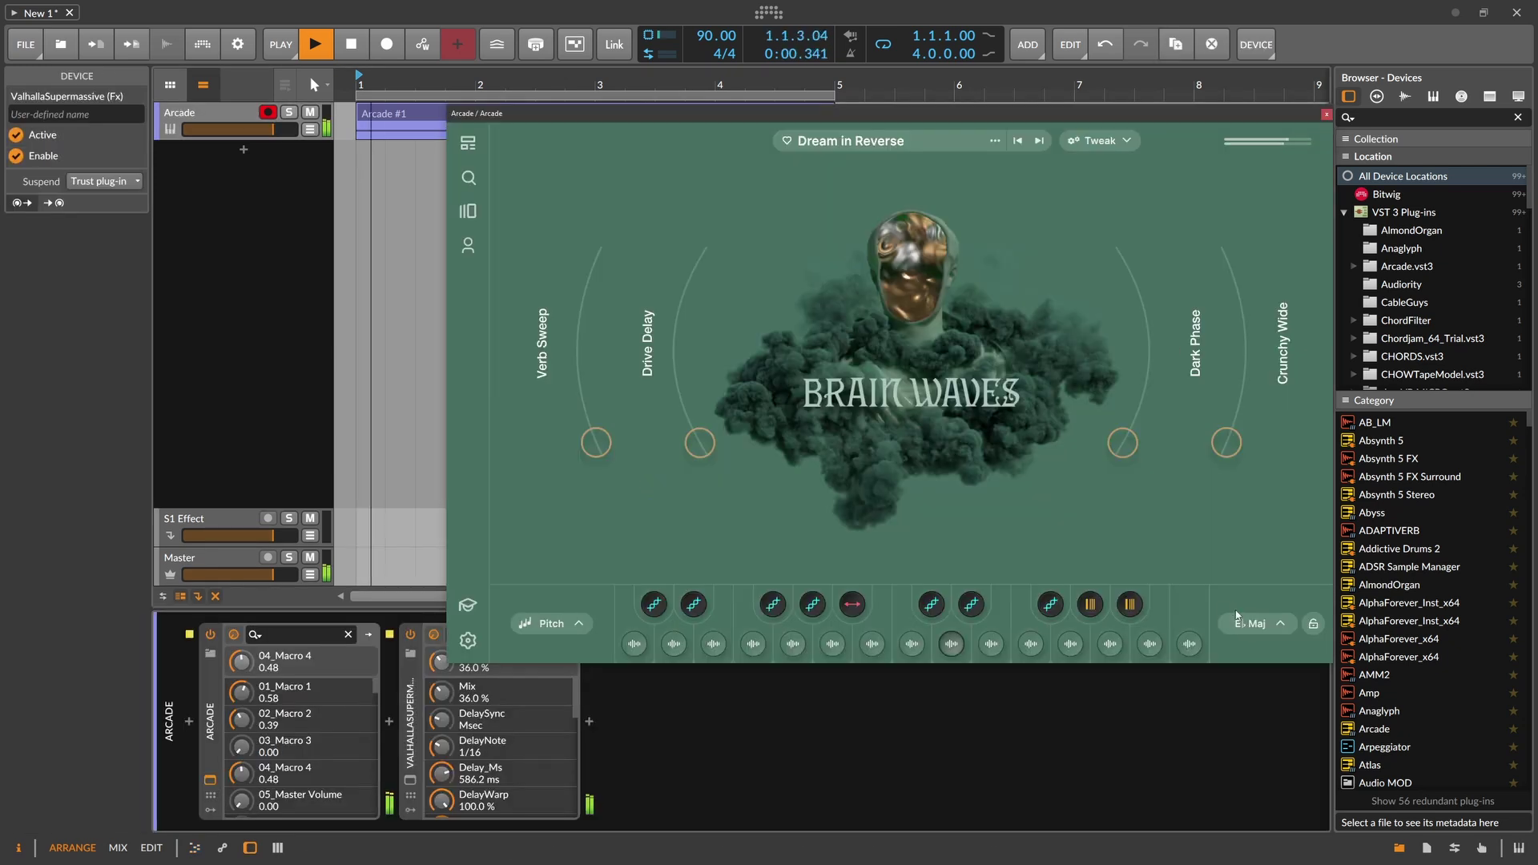
{"action": "left_click", "coordinate": [1258, 625]}
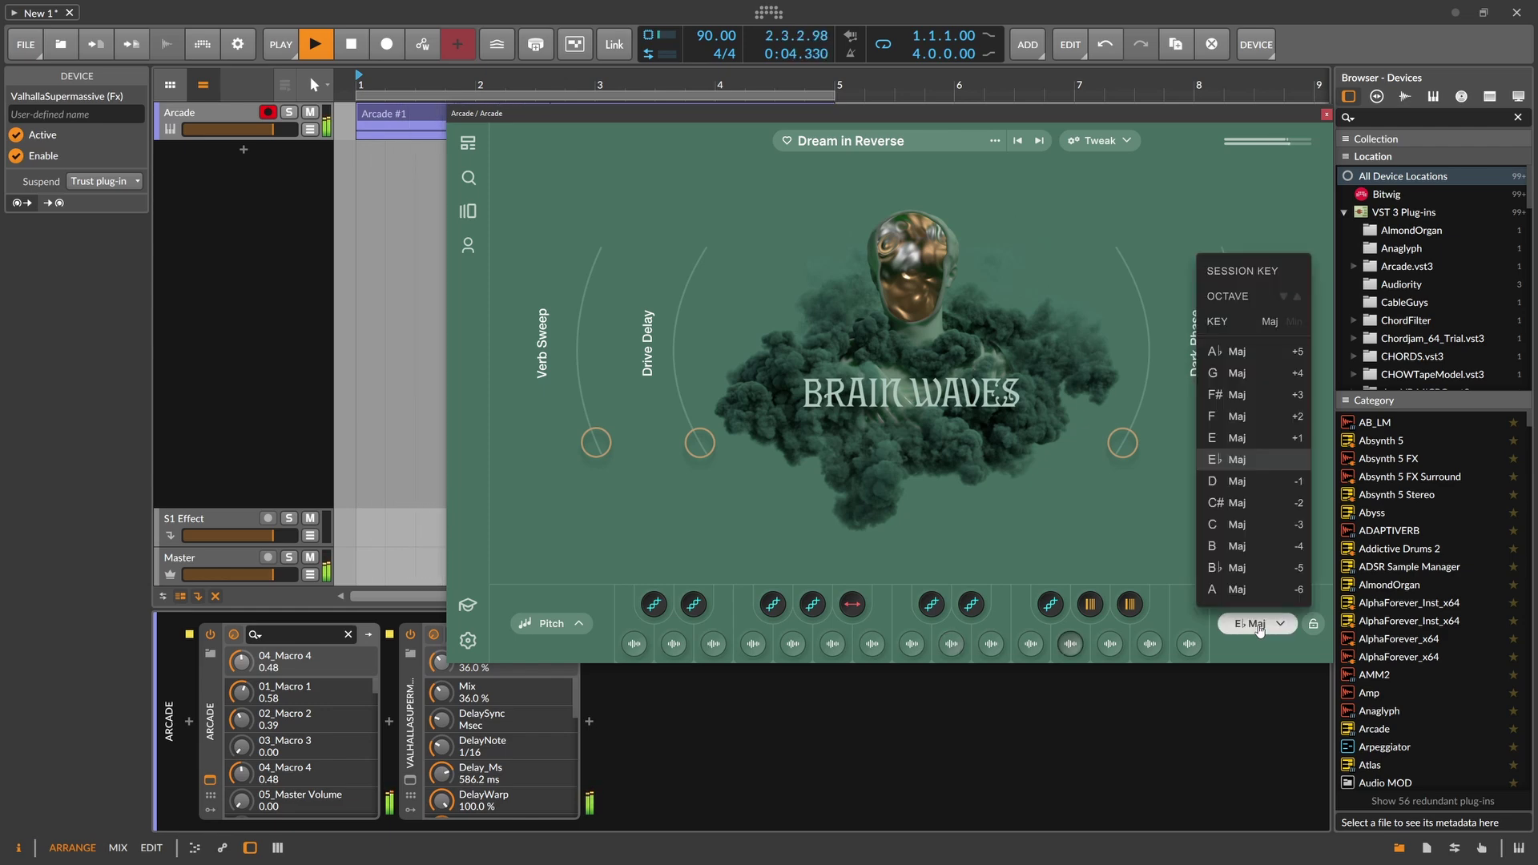
{"action": "left_click", "coordinate": [1255, 526]}
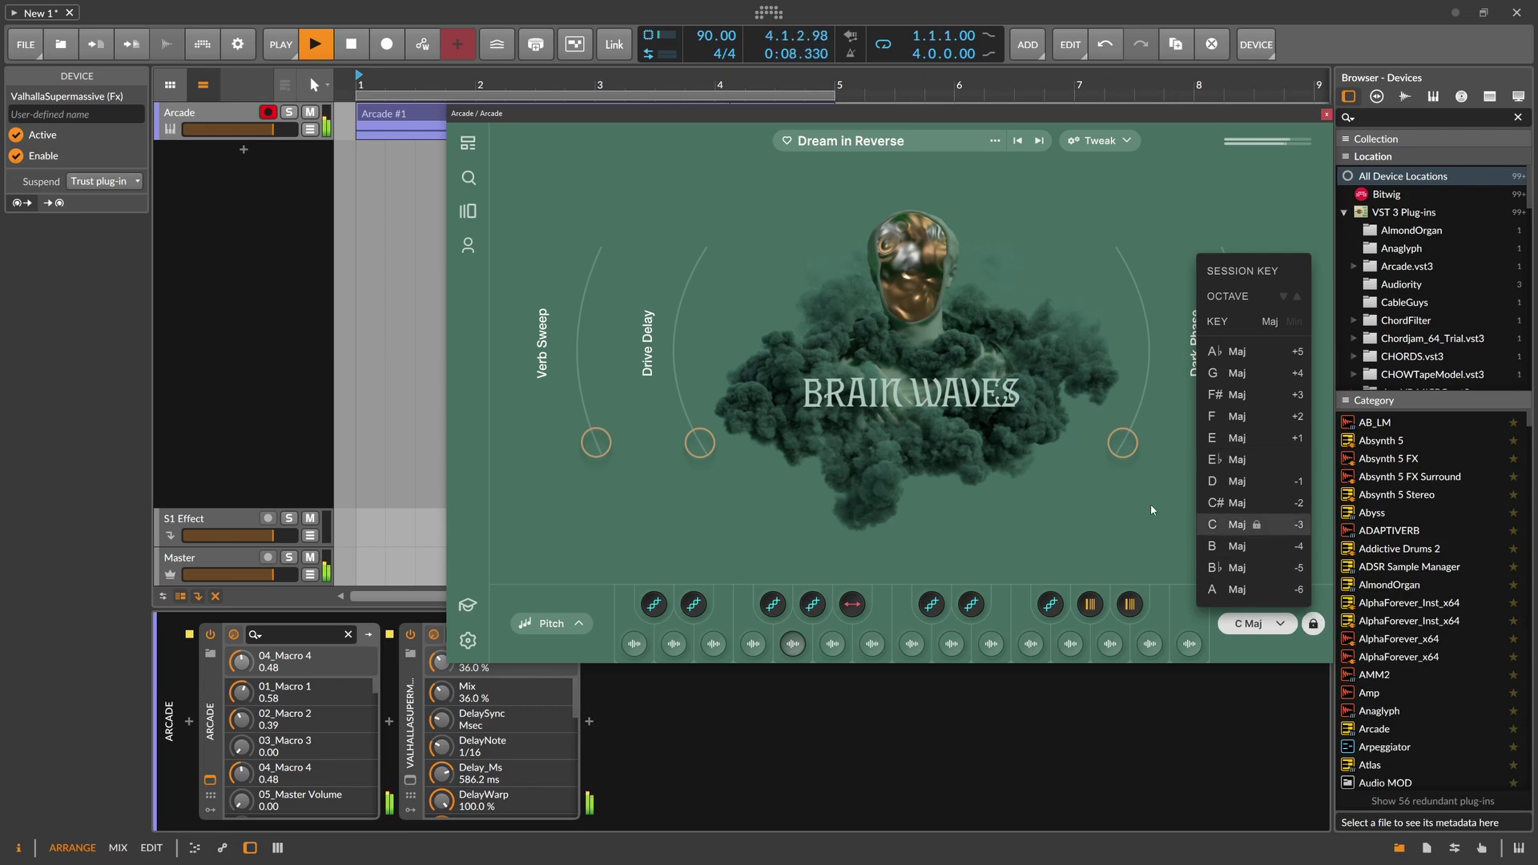
{"action": "left_click", "coordinate": [1165, 202]}
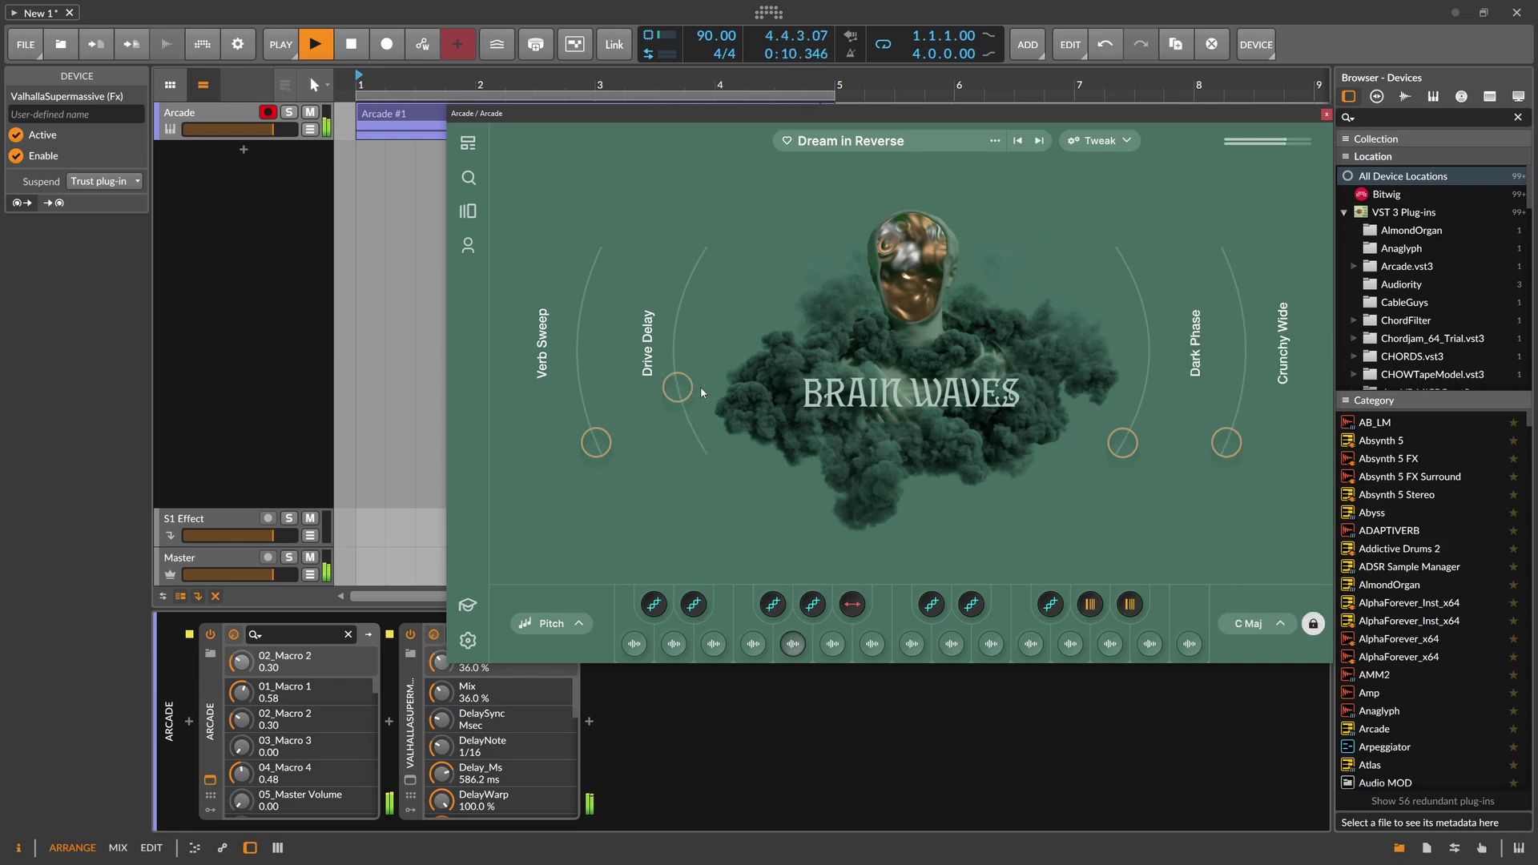
- Set the kit's macros to Verb Sweep 0.24, Drive Delay 0.32, Dark Phase 0.04 and Crunchy Wide 0.12
{"action": "left_click_drag", "start_coordinate": [599, 442], "coordinate": [601, 359]}
{"action": "left_click_drag", "start_coordinate": [1126, 443], "coordinate": [1149, 397]}
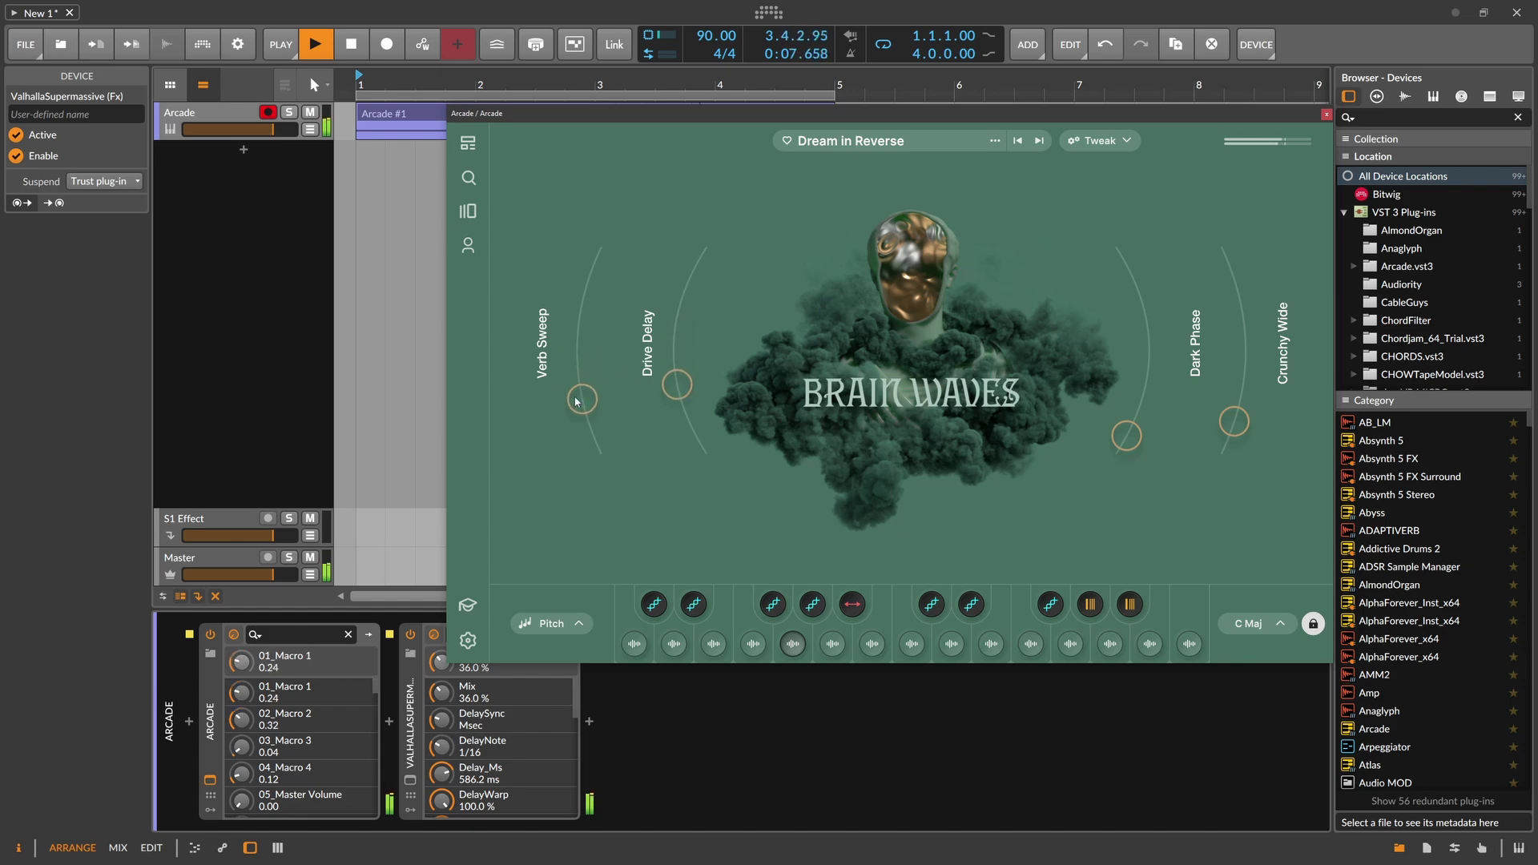
- Close the Arcade window, stop playback and add a new instrument track loaded with the XO plug-in
{"action": "left_click", "coordinate": [1326, 115]}
{"action": "double_click", "coordinate": [252, 160]}
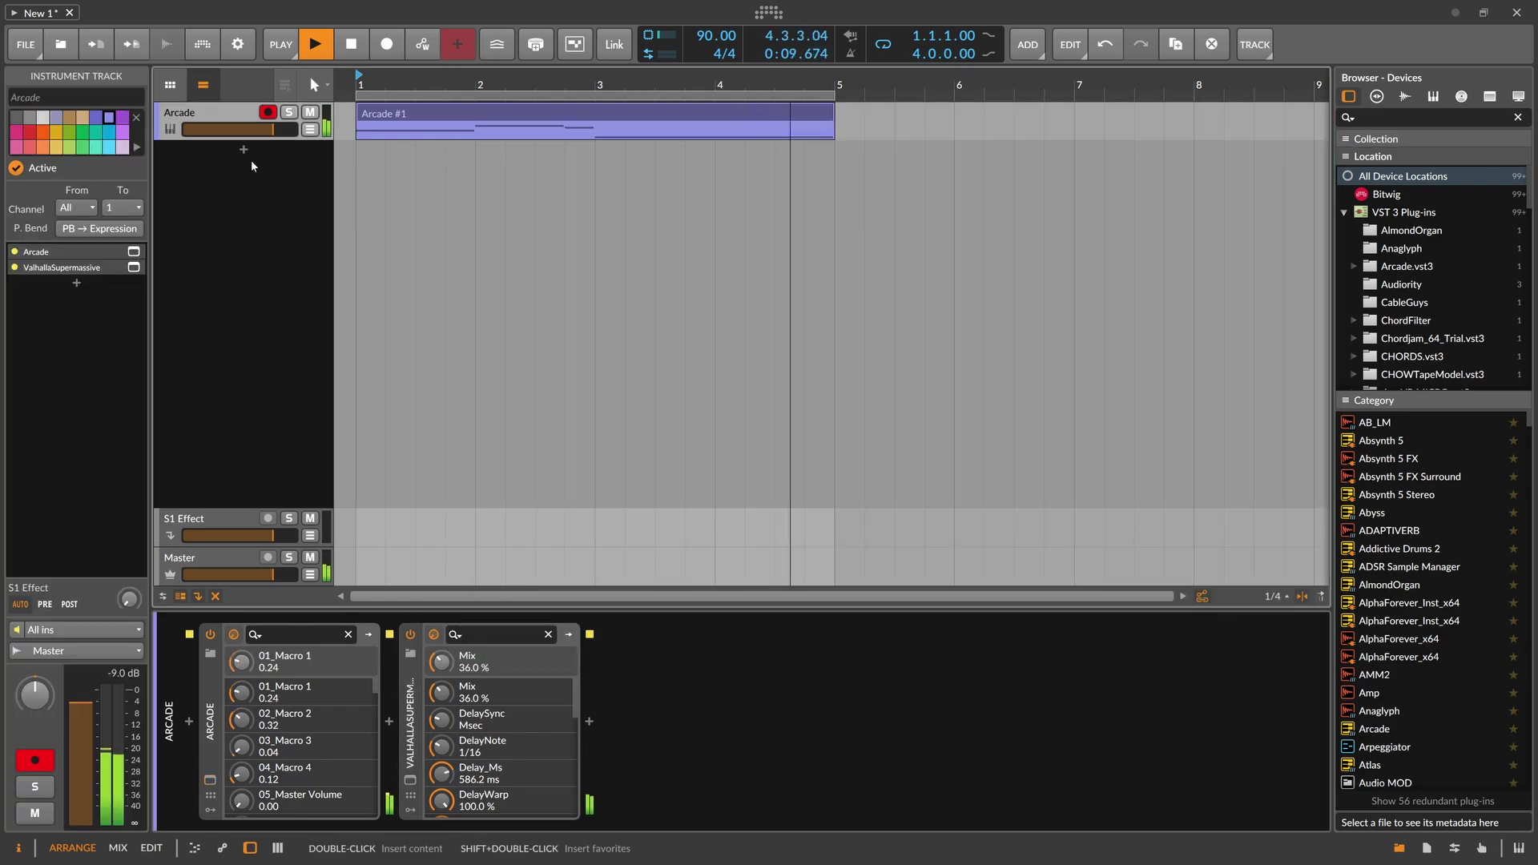
{"action": "key", "text": "space"}
{"action": "type", "text": "volk"}
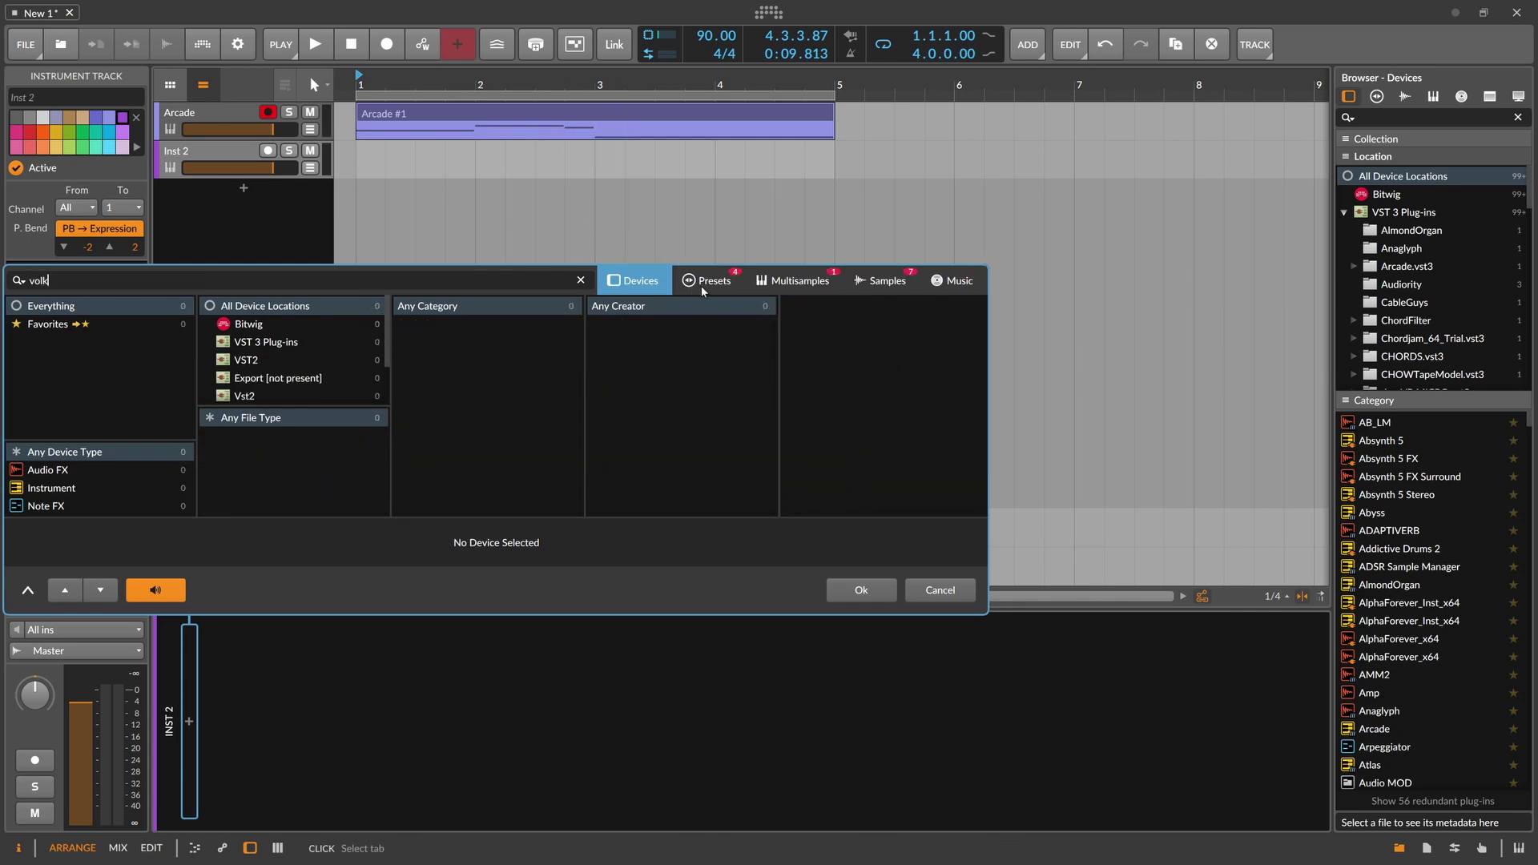
{"action": "type", "text": "xo"}
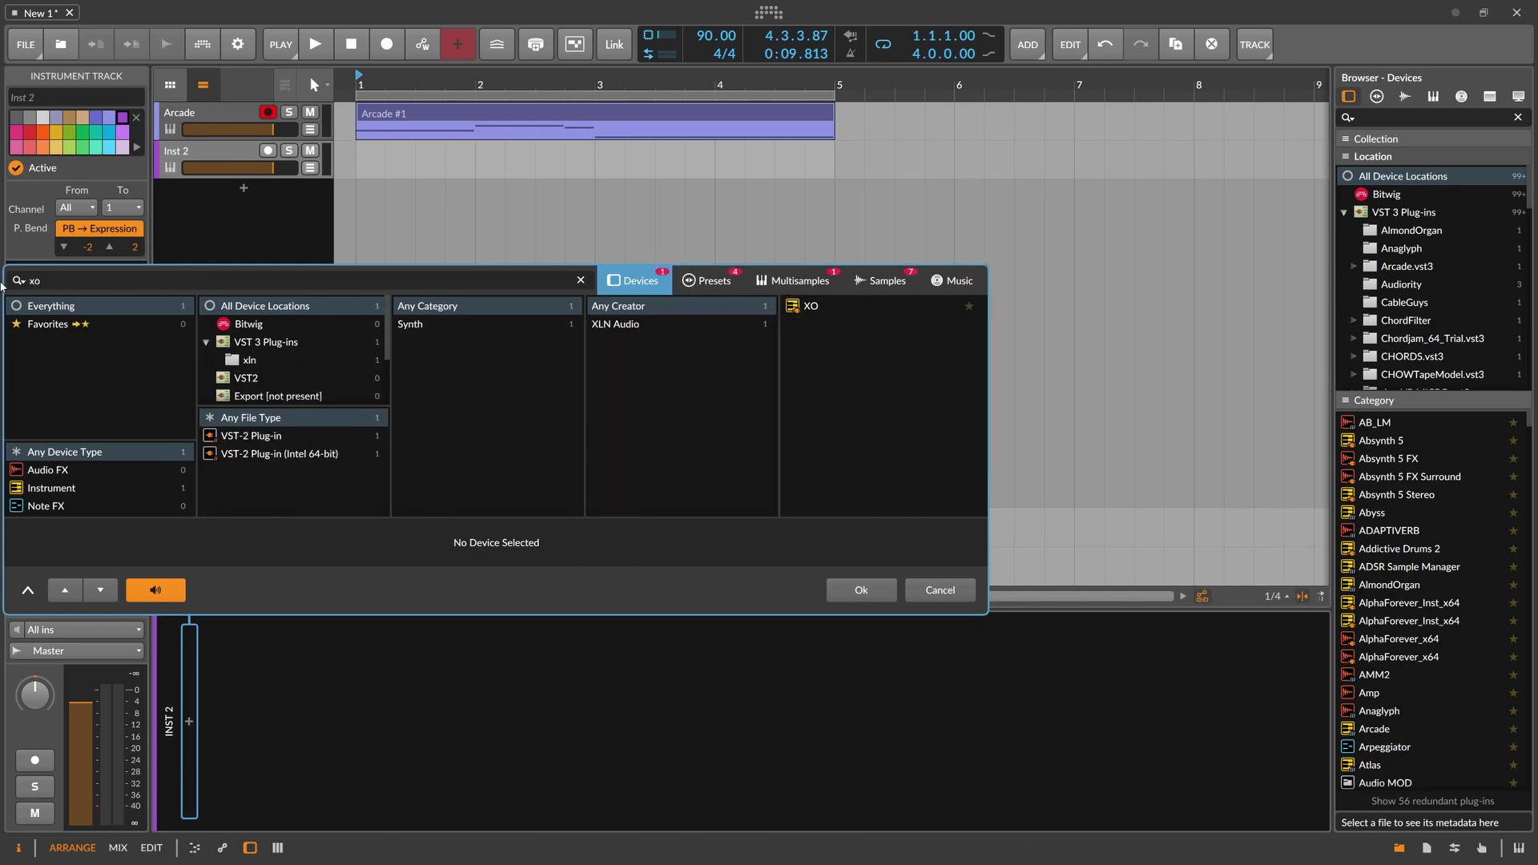
{"action": "key", "text": "Return"}
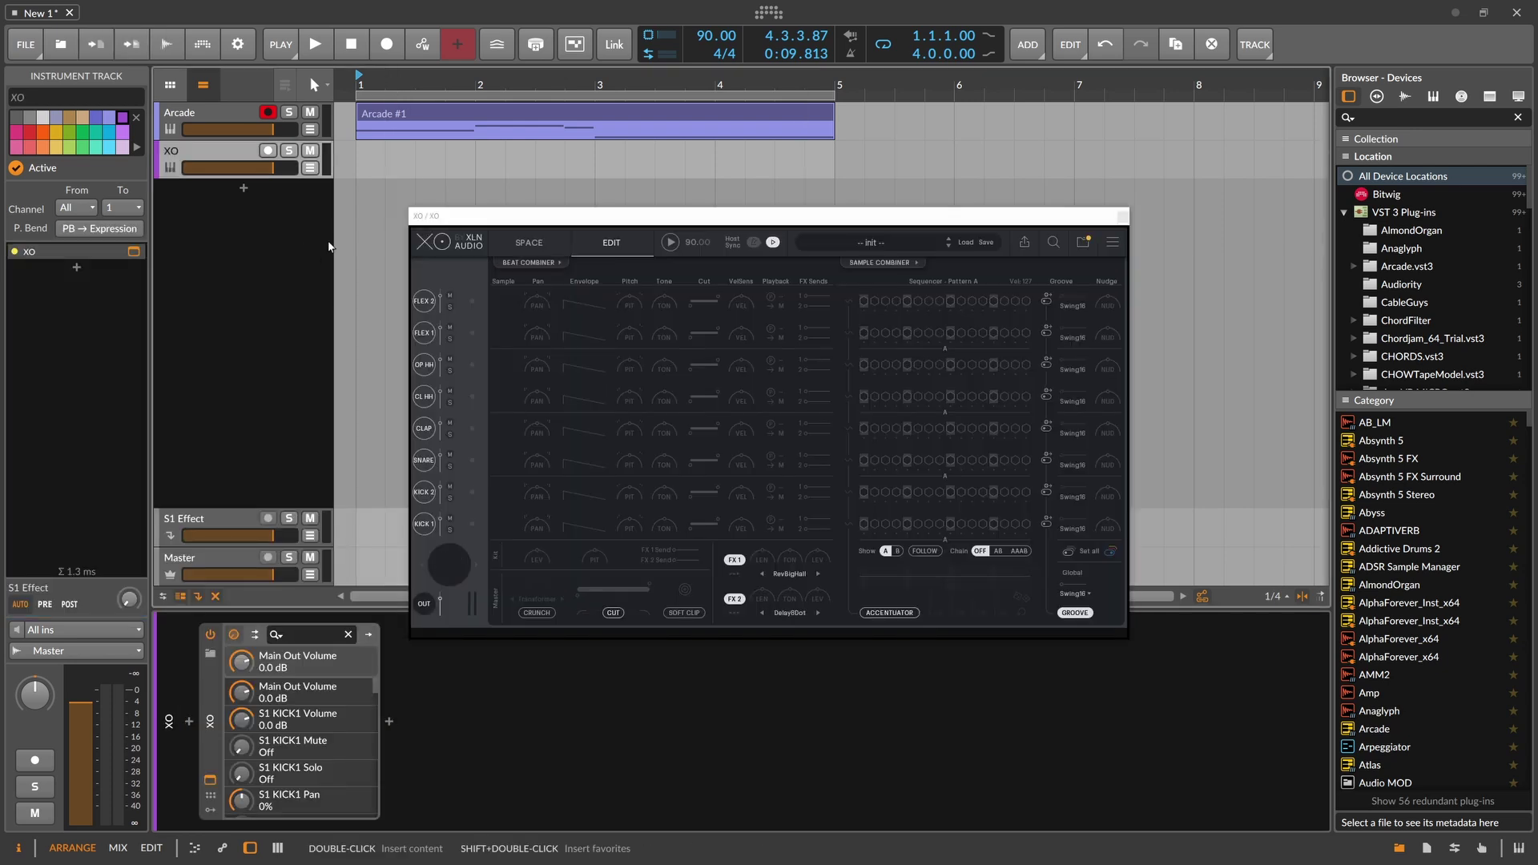
- Show XO's sample space, audition kick samples and assign CyberneticHipHop_Kick_SP_14.wav to the KICK 1 slot
{"action": "left_click", "coordinate": [553, 245]}
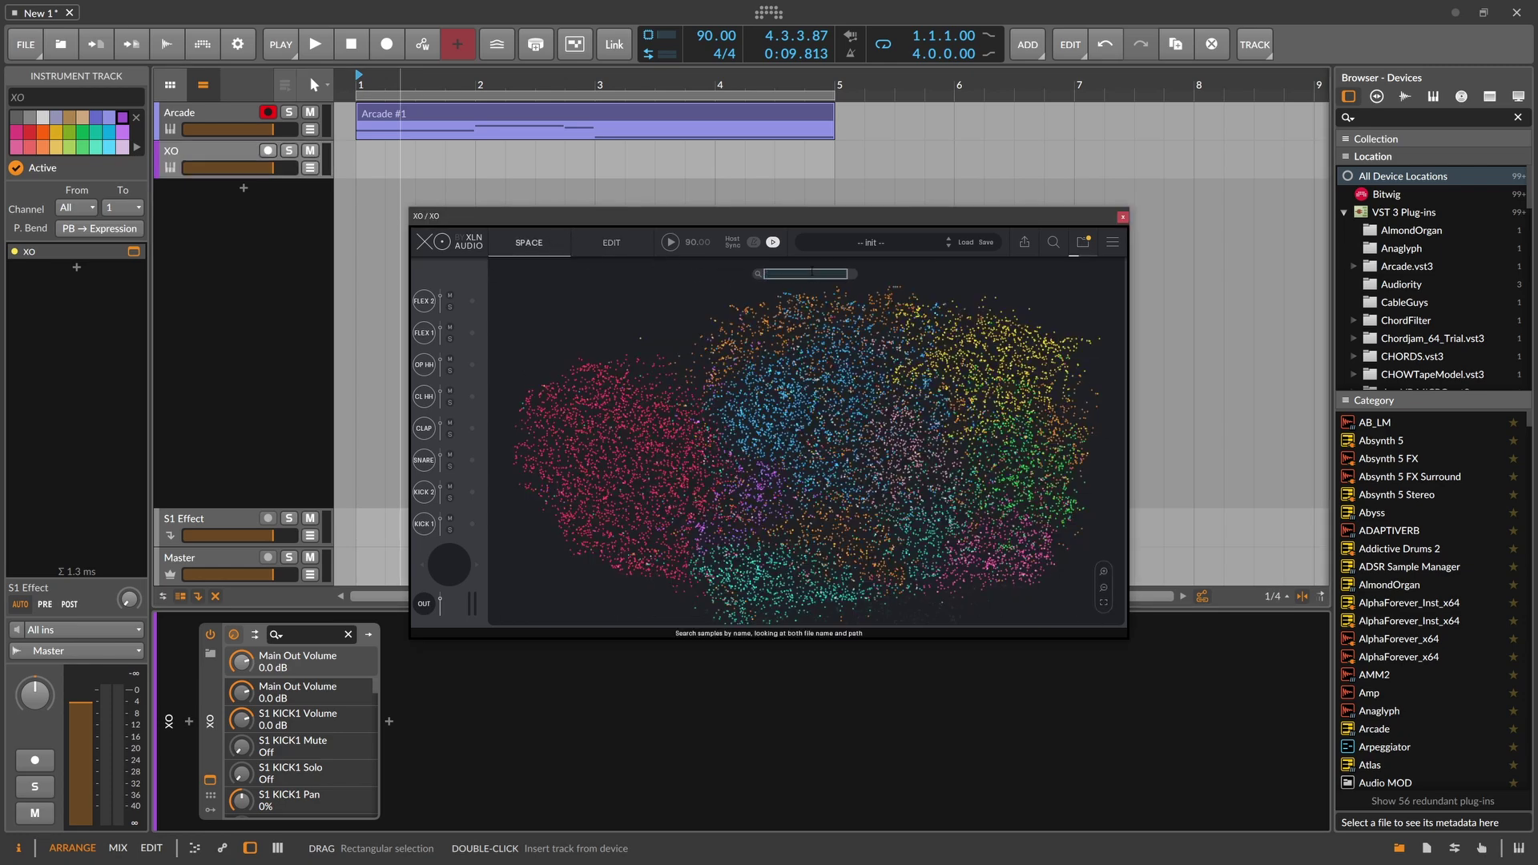
{"action": "left_click", "coordinate": [625, 477]}
{"action": "left_click", "coordinate": [570, 474]}
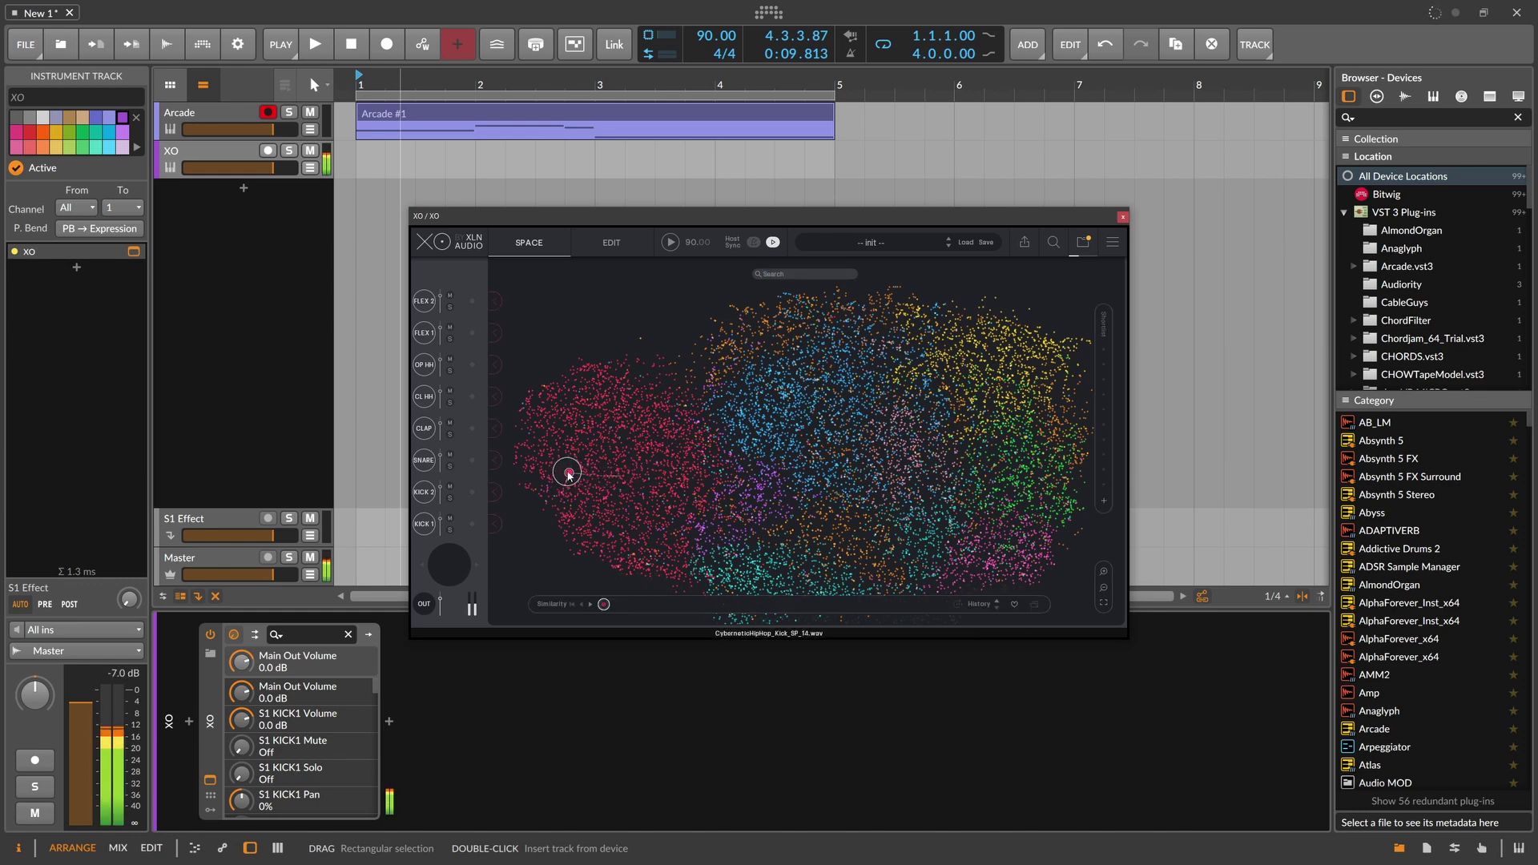
{"action": "left_click", "coordinate": [569, 464]}
- Audition several snares in XO's sample space and assign D&D_175_SNARE_LP7.wav to the SNARE slot
{"action": "left_click", "coordinate": [818, 421]}
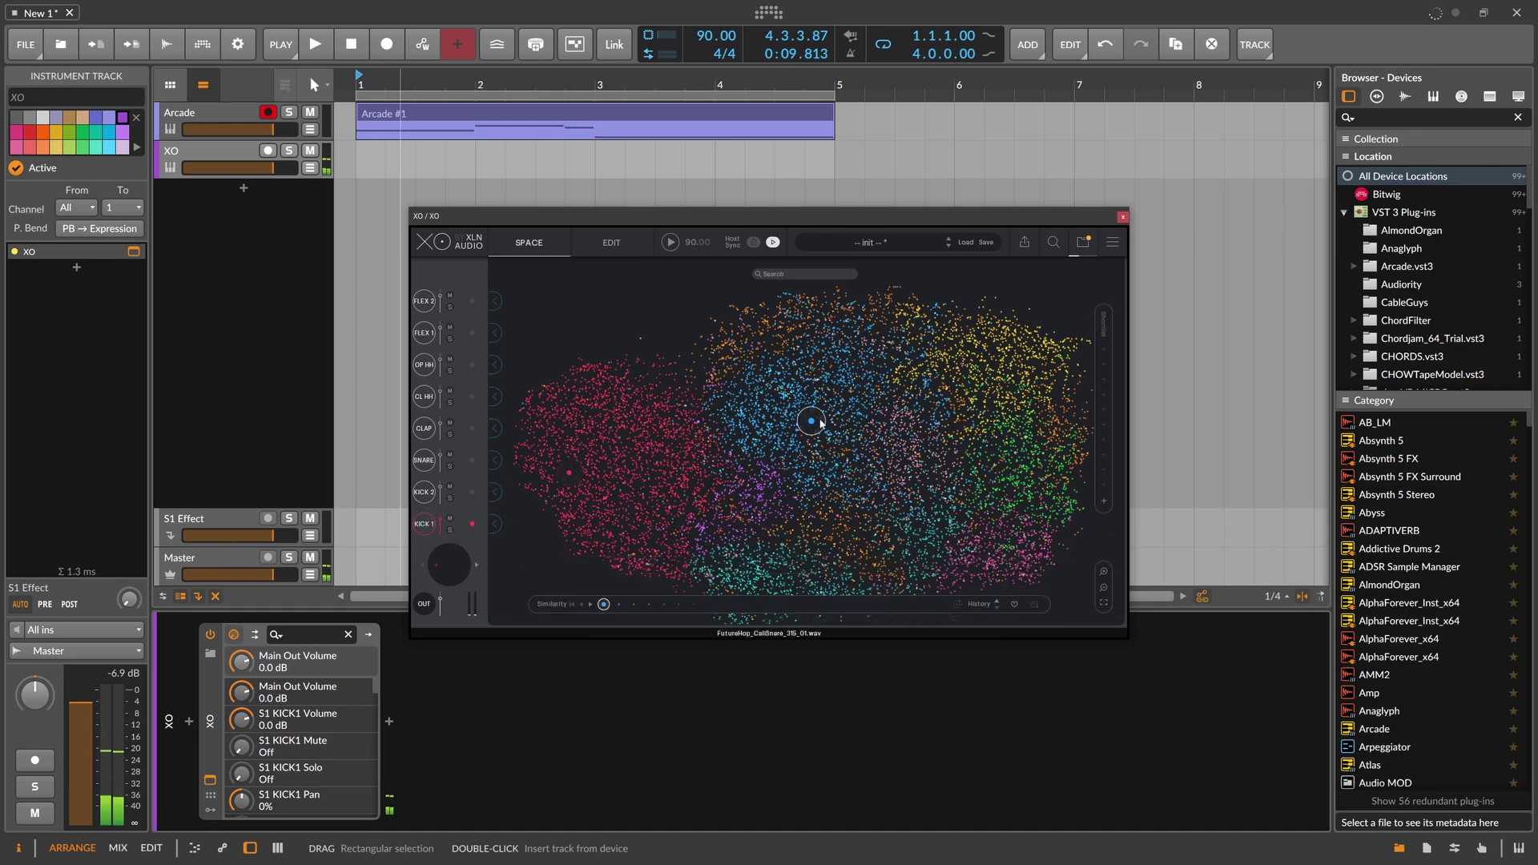
{"action": "left_click", "coordinate": [485, 463]}
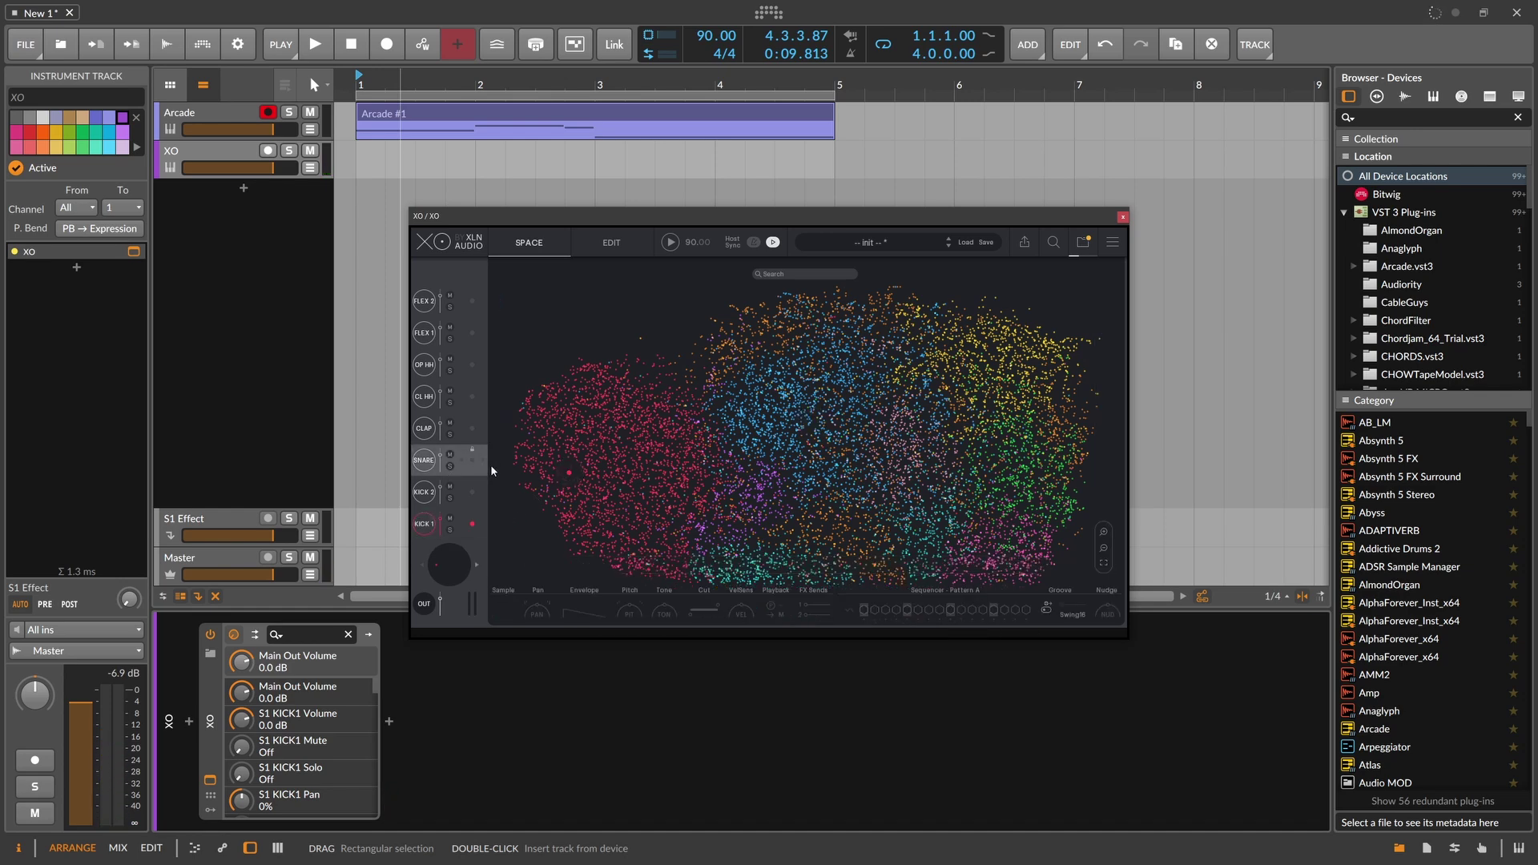
{"action": "left_click", "coordinate": [778, 427]}
{"action": "left_click", "coordinate": [783, 431]}
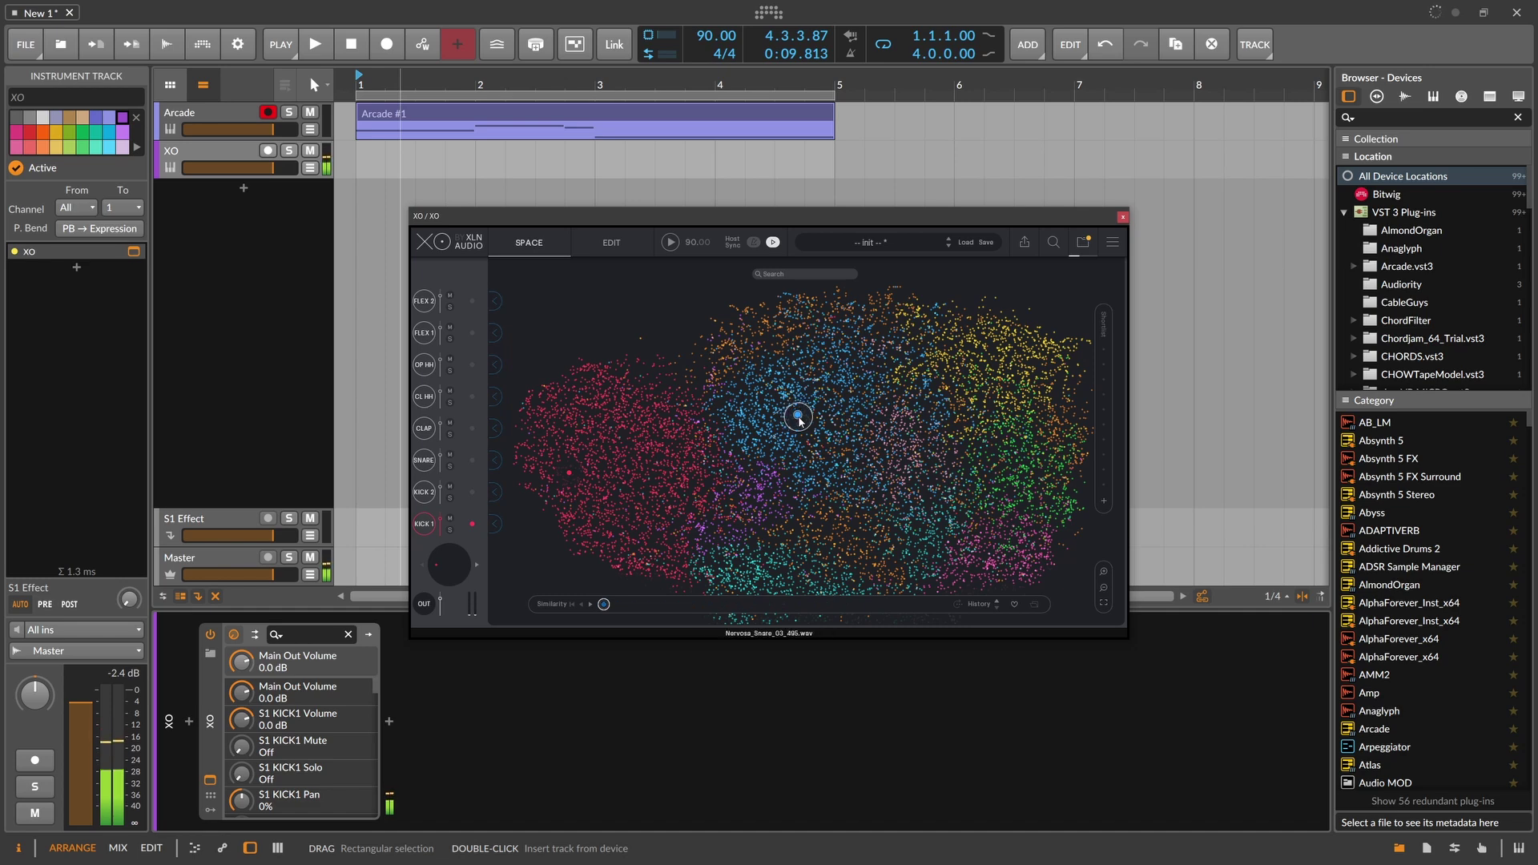
{"action": "left_click", "coordinate": [786, 393]}
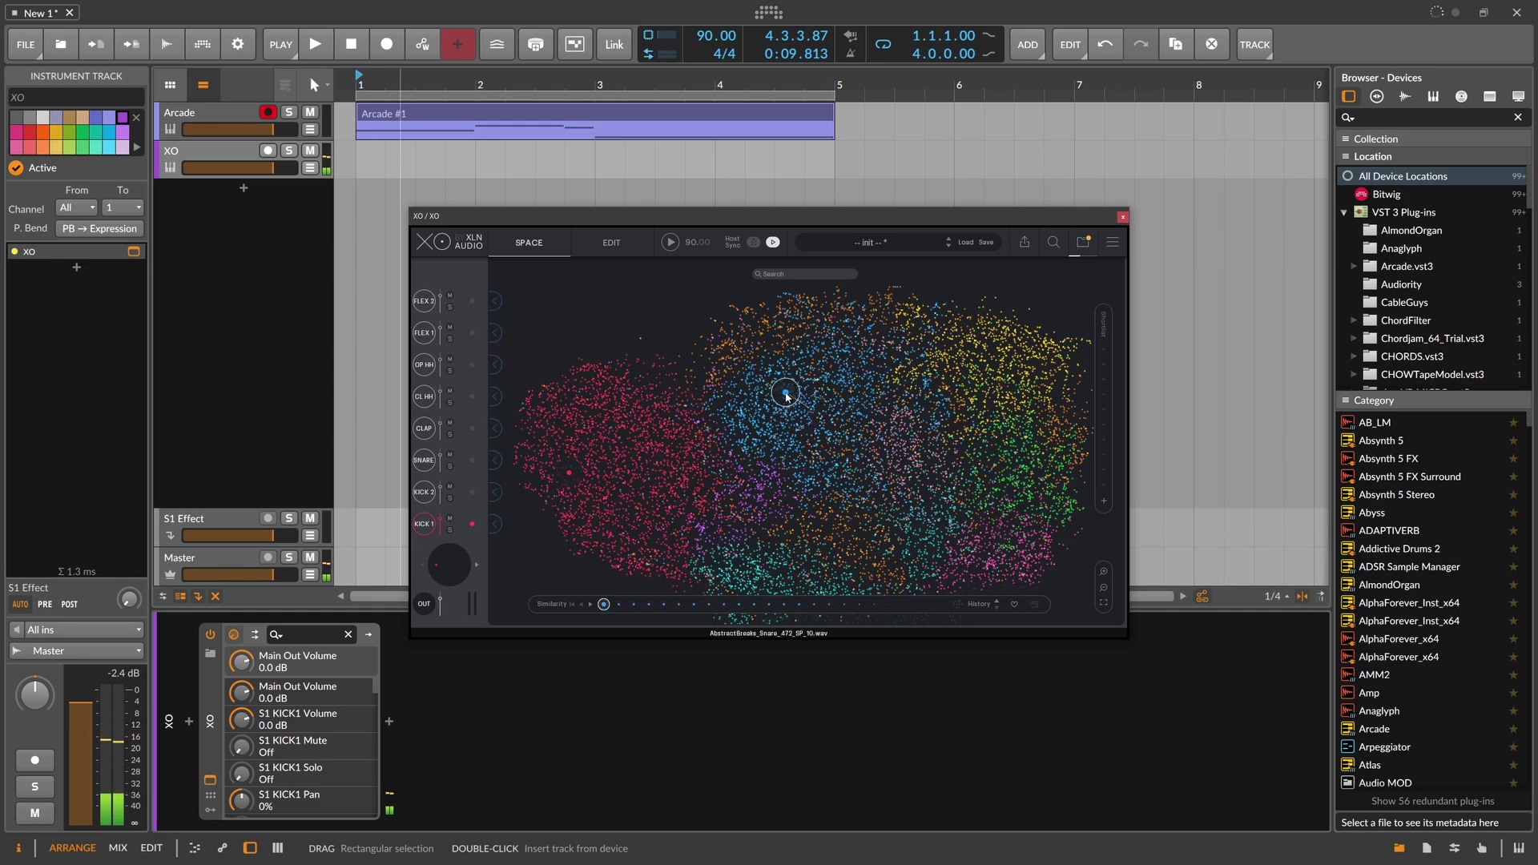
{"action": "left_click", "coordinate": [776, 403]}
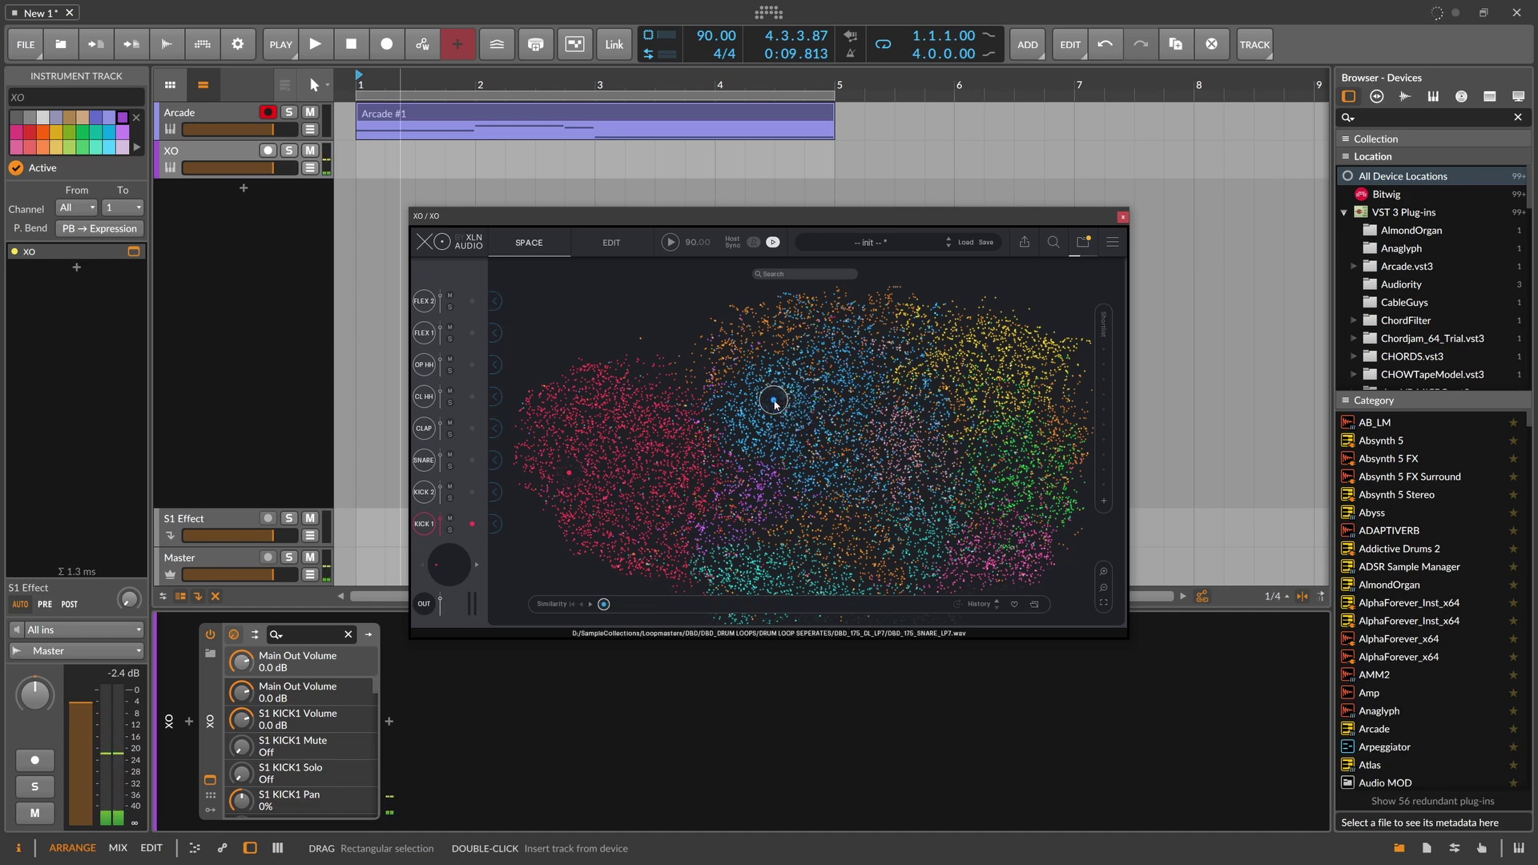
{"action": "left_click", "coordinate": [497, 459]}
- Assign the 03_Shaker_01_SP.wav sample to XO's CL HH slot and close the plug-in window
{"action": "left_click", "coordinate": [990, 347]}
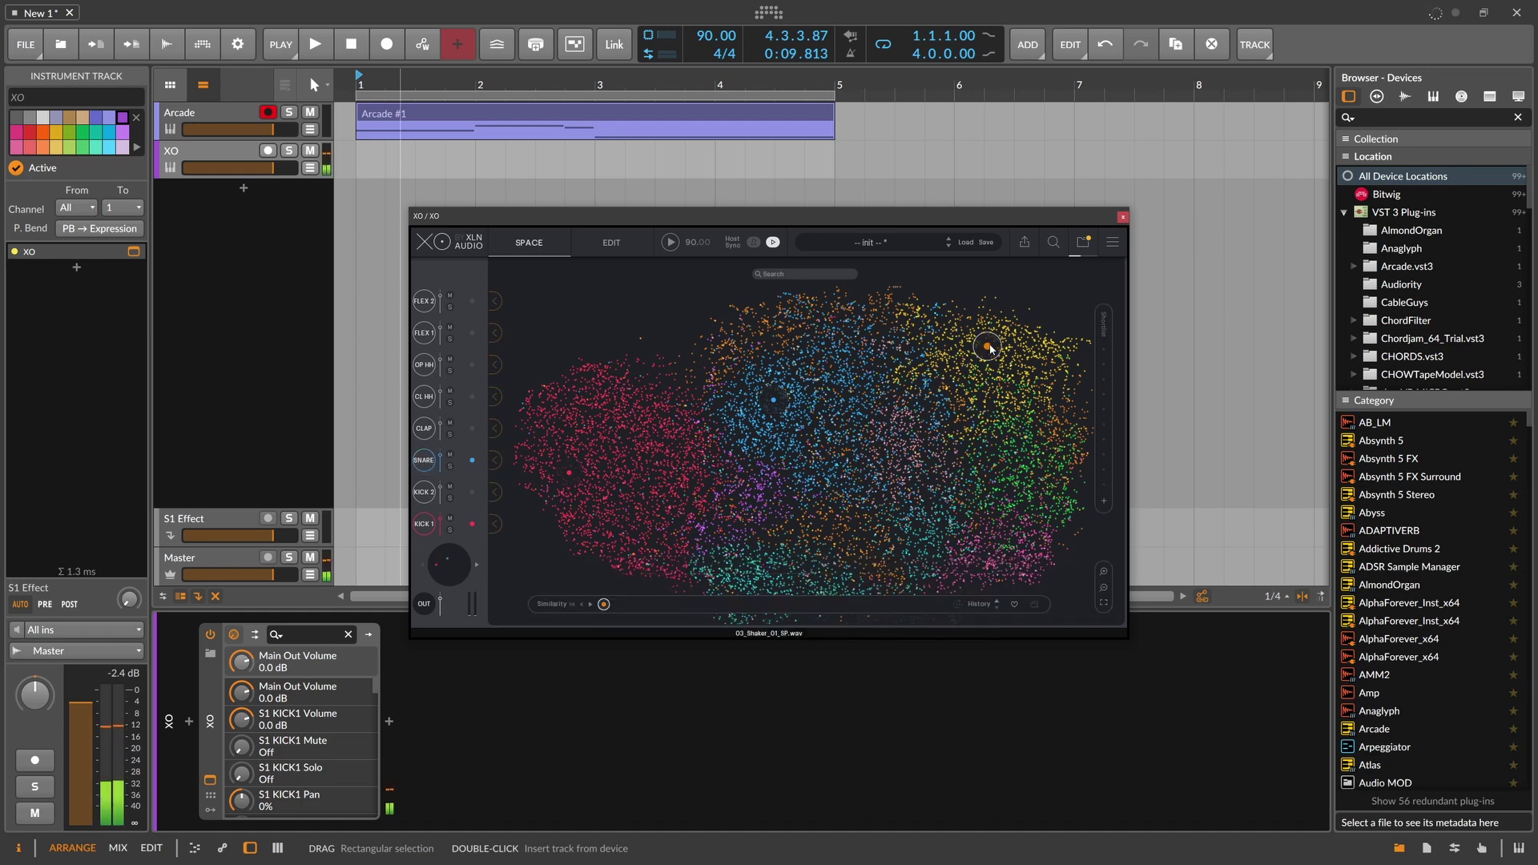
{"action": "left_click", "coordinate": [497, 397]}
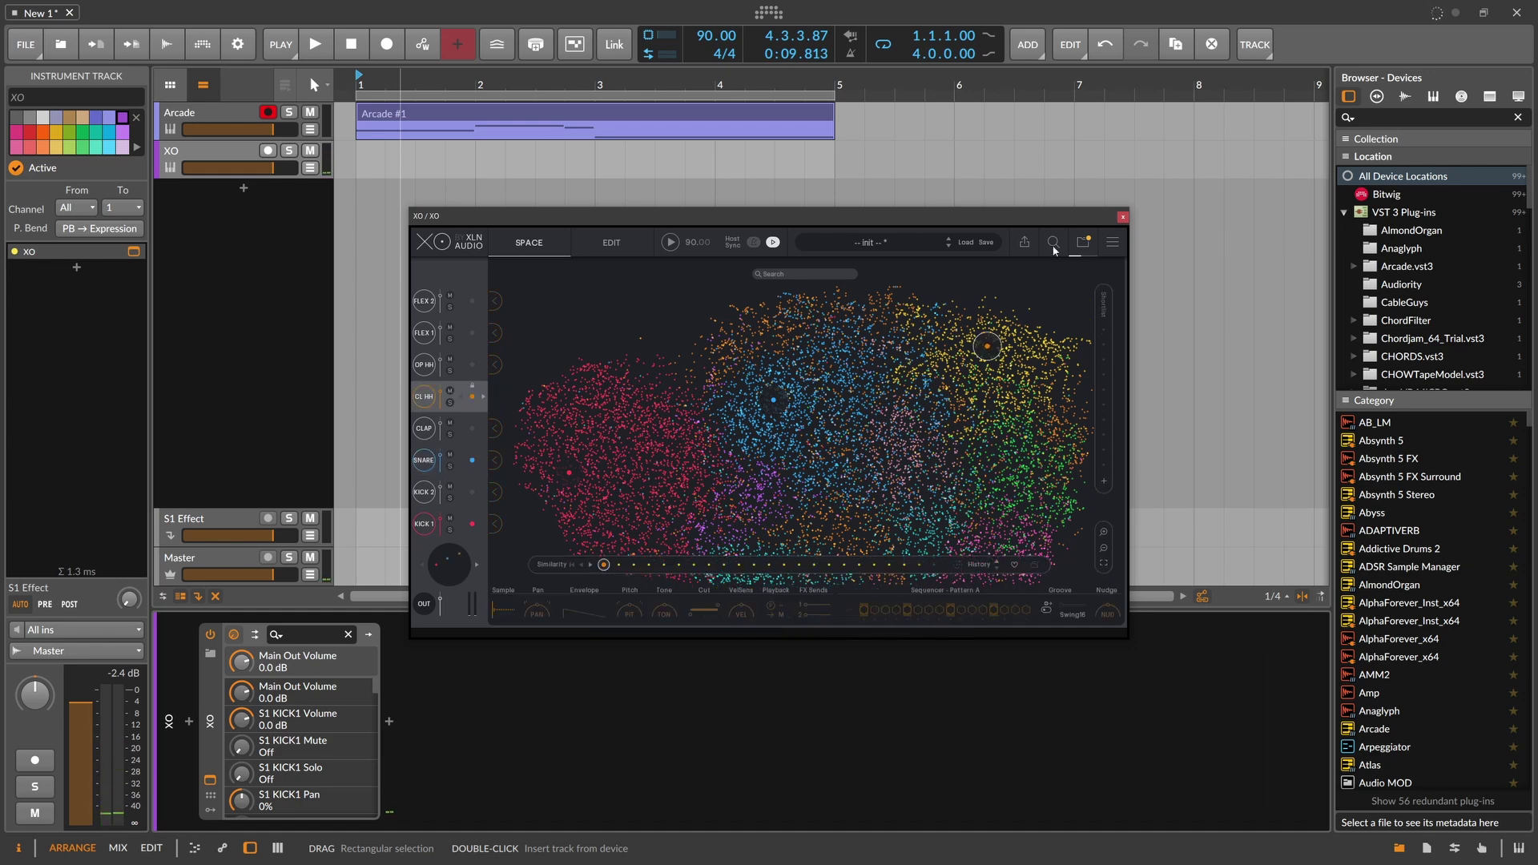
{"action": "left_click", "coordinate": [1121, 218]}
- Create a looping one-bar clip on the XO track and extend it from bar 1 to bar 5
{"action": "double_click", "coordinate": [471, 164]}
{"action": "left_click_drag", "start_coordinate": [470, 171], "coordinate": [834, 170]}
{"action": "scroll", "coordinate": [318, 774], "scroll_direction": "down", "scroll_amount": 3}
{"action": "scroll", "coordinate": [318, 774], "scroll_direction": "down", "scroll_amount": 5}
- Draw kick notes on C1 at 1.1.1 and 1.3.3 and snare notes on D1 at 1.2.1 and 1.4.1, and start playback
{"action": "double_click", "coordinate": [335, 689]}
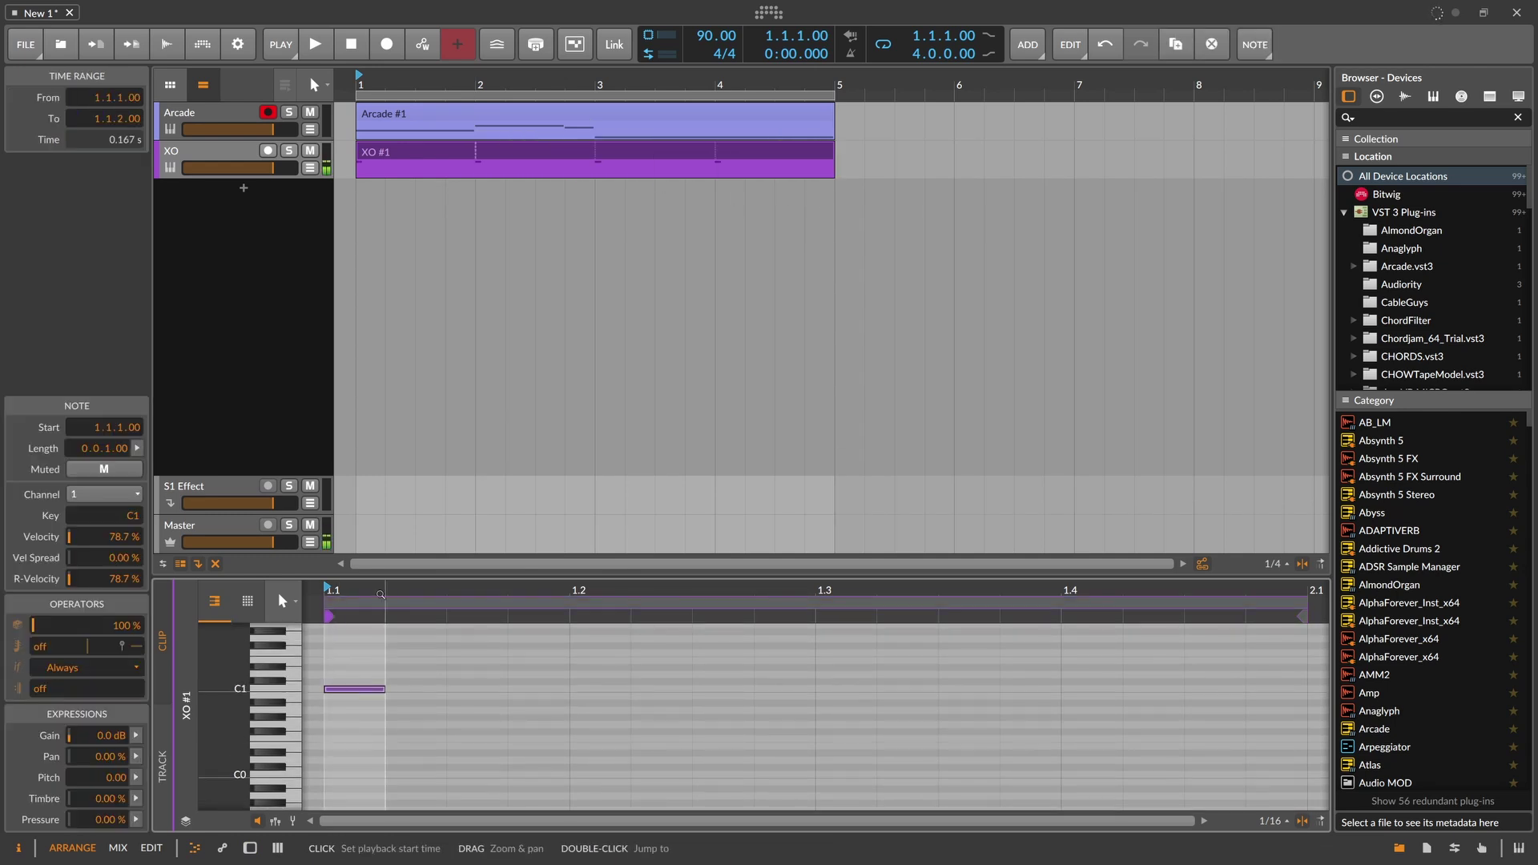
{"action": "left_click_drag", "start_coordinate": [381, 594], "coordinate": [447, 642]}
{"action": "double_click", "coordinate": [485, 675]}
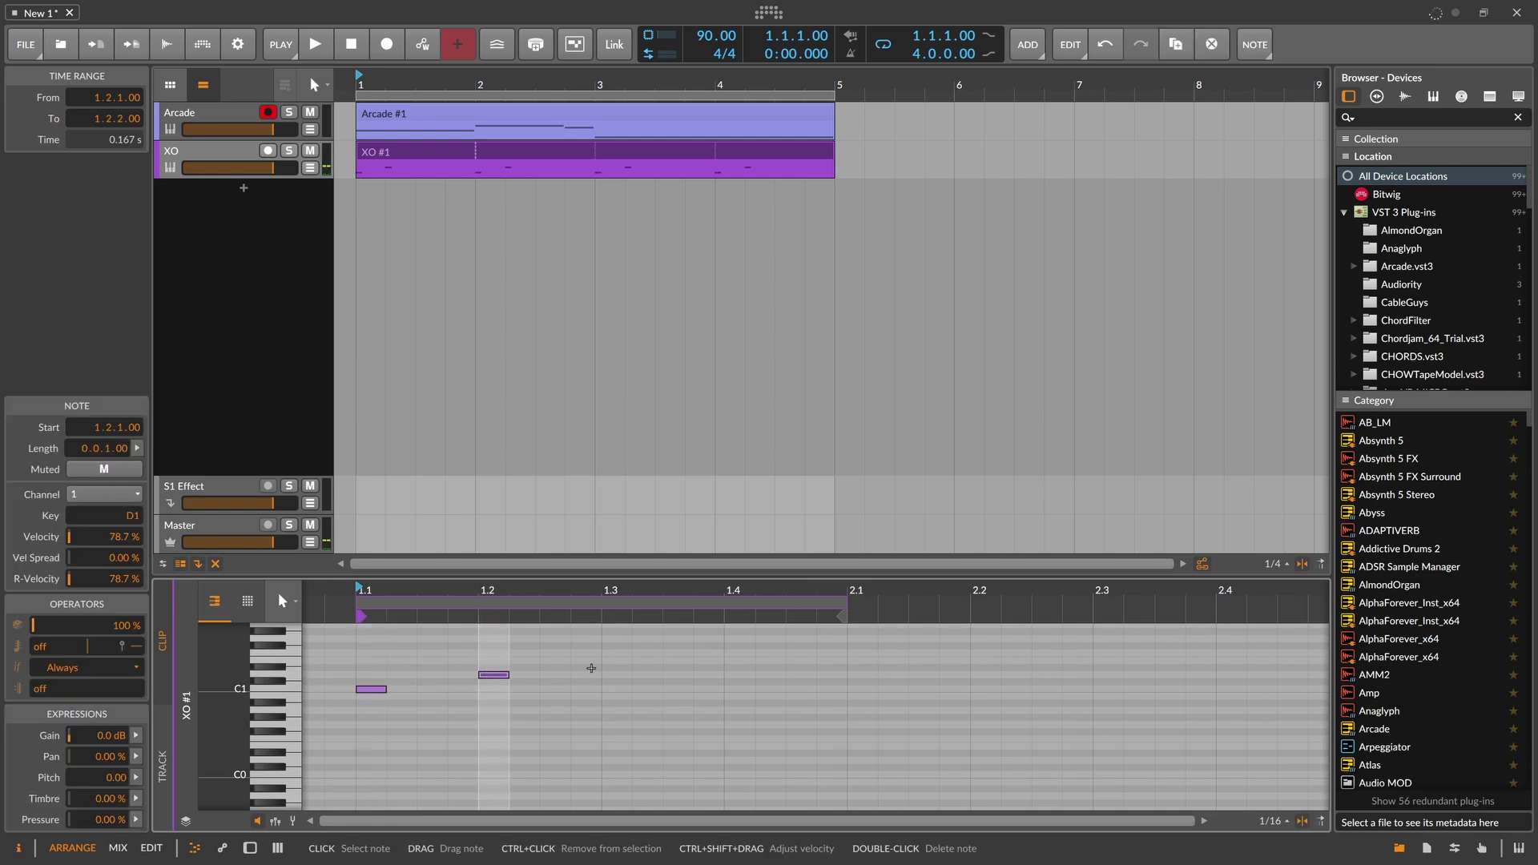
{"action": "double_click", "coordinate": [678, 689]}
{"action": "double_click", "coordinate": [739, 675]}
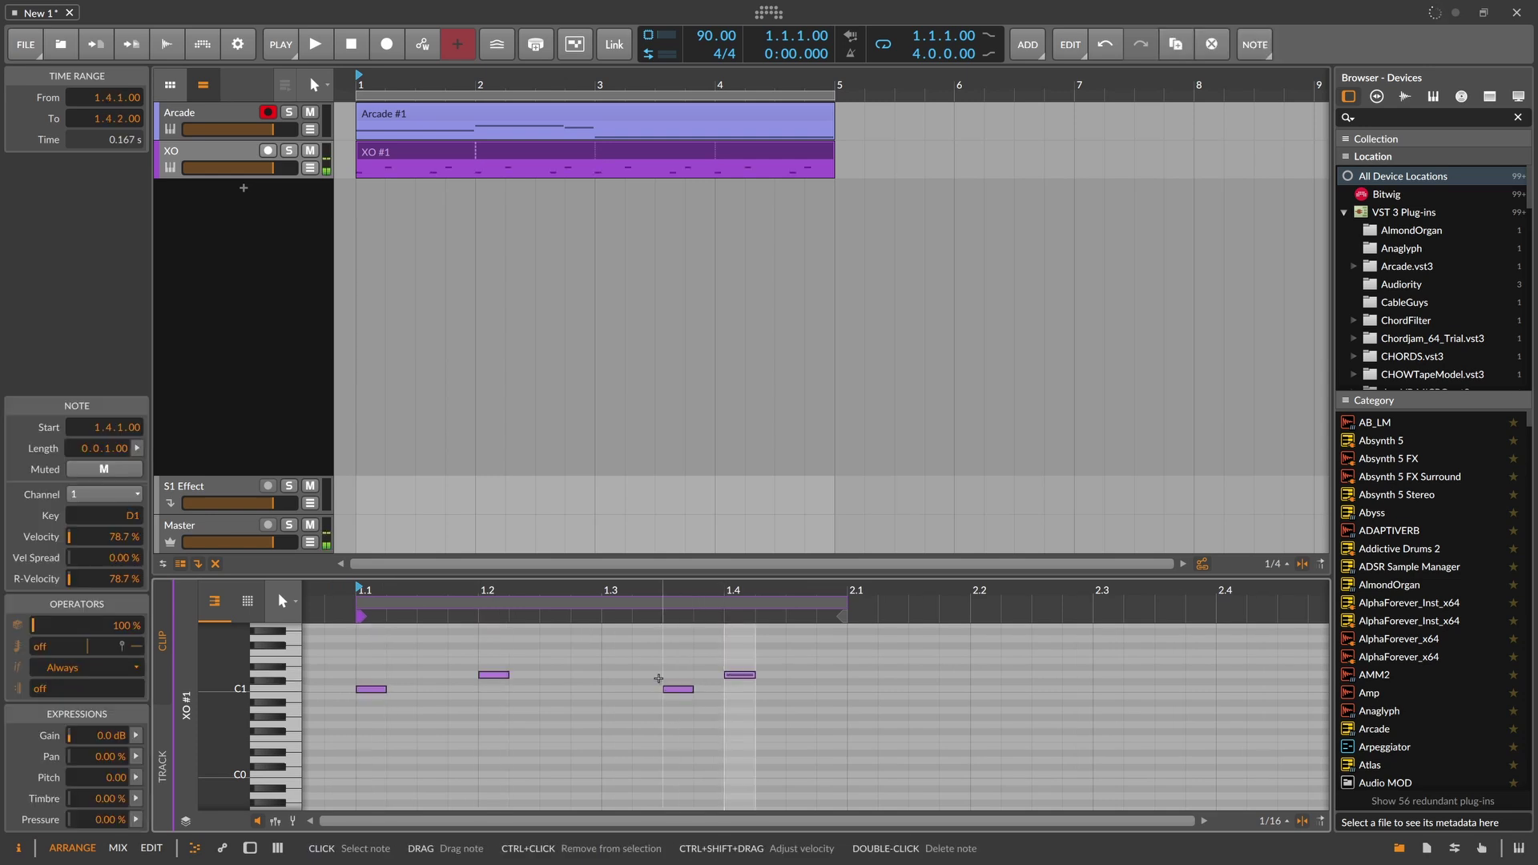
{"action": "key", "text": "space"}
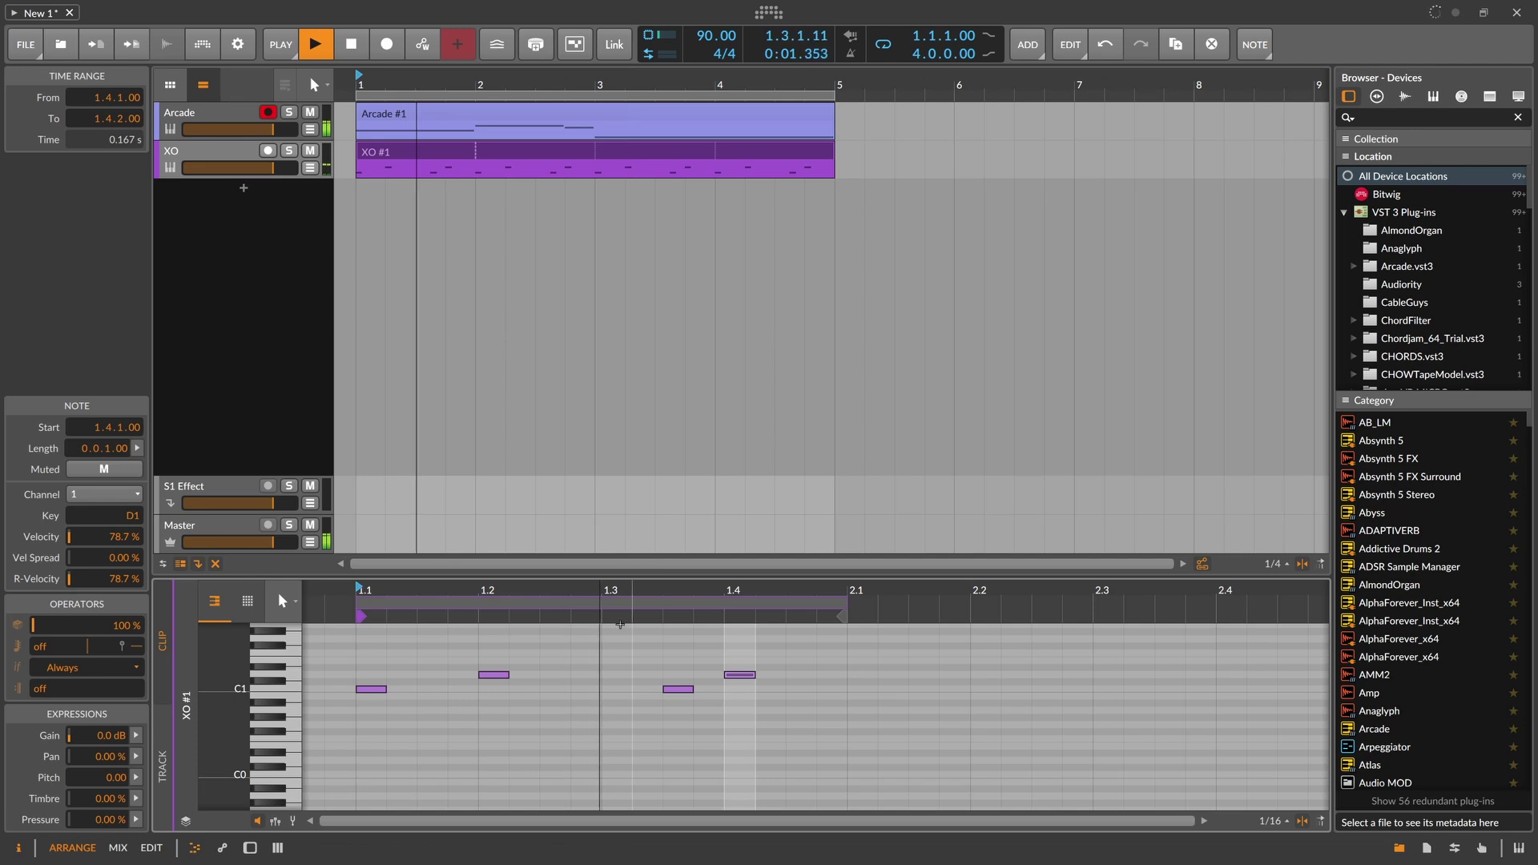
- Add another C1 kick note at 1.2.4 in the XO clip while it plays, and stop playback
{"action": "left_click_drag", "start_coordinate": [640, 619], "coordinate": [574, 623]}
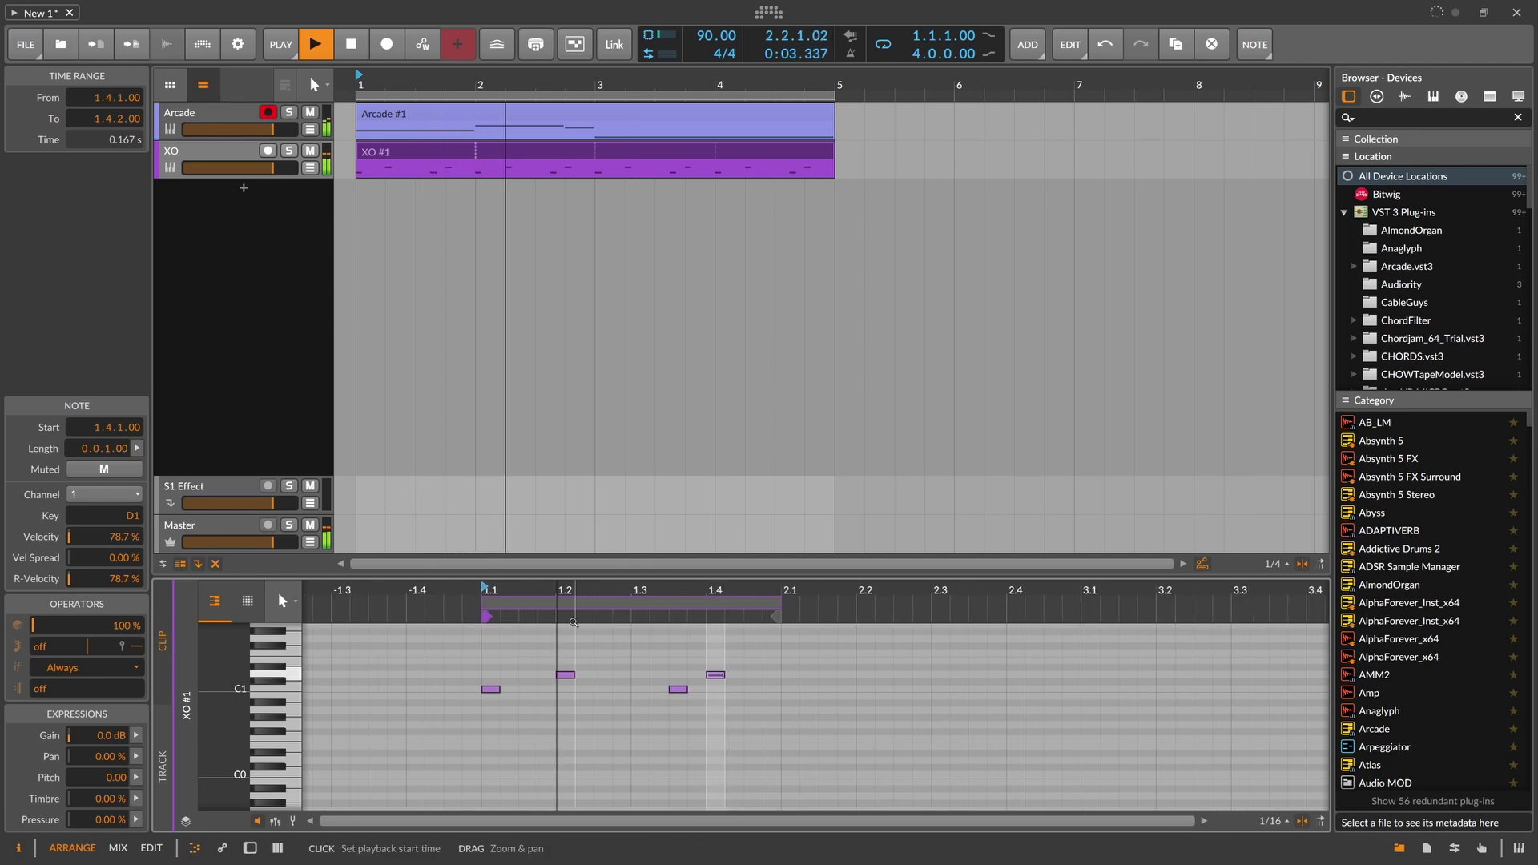
{"action": "double_click", "coordinate": [640, 689]}
{"action": "key", "text": "Left"}
{"action": "left_click_drag", "start_coordinate": [687, 663], "coordinate": [725, 683]}
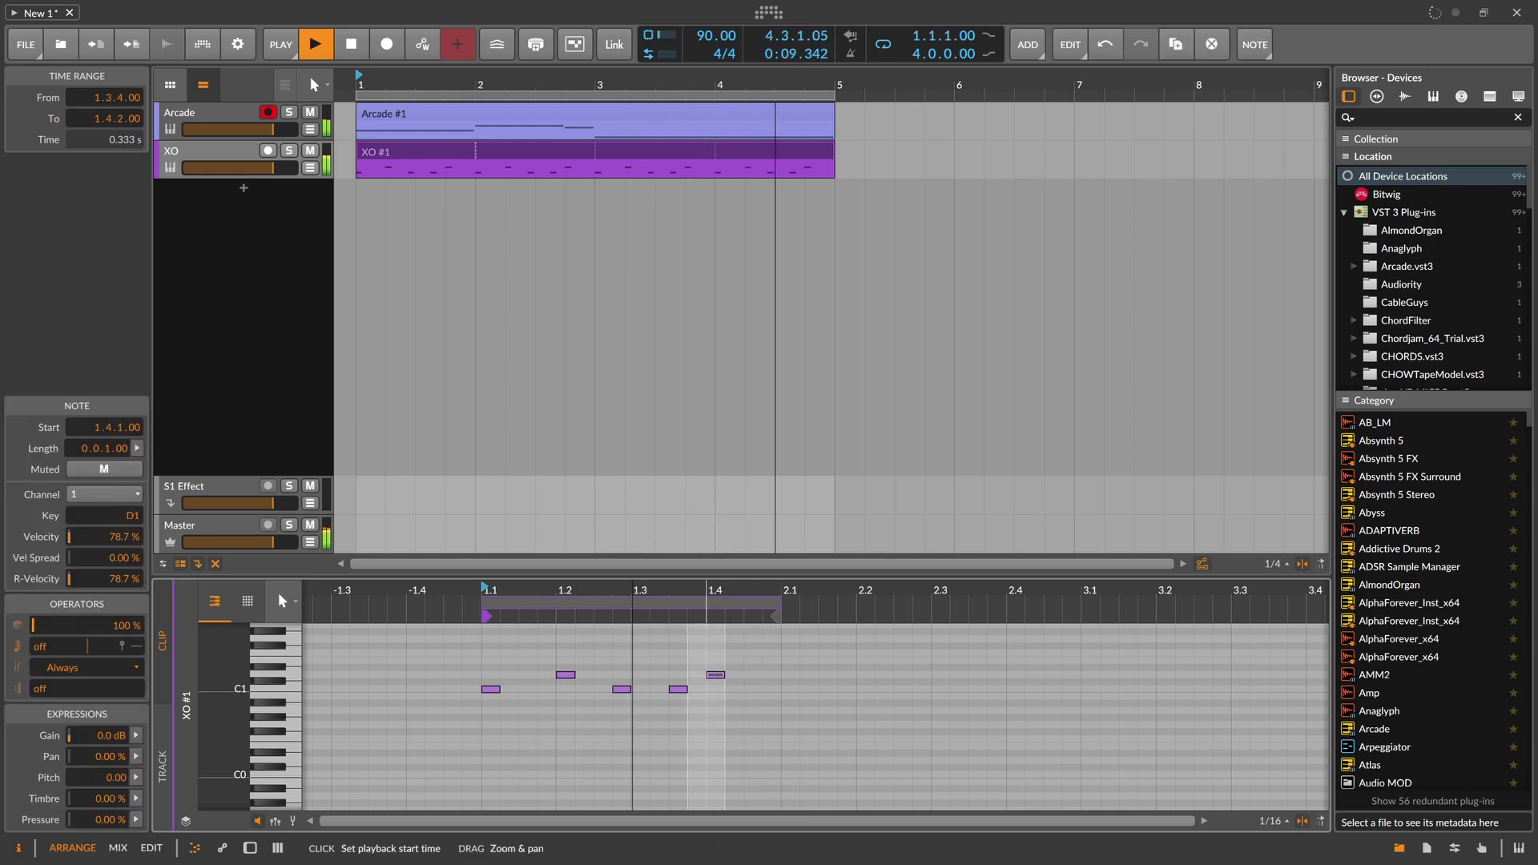
{"action": "key", "text": "shift+z"}
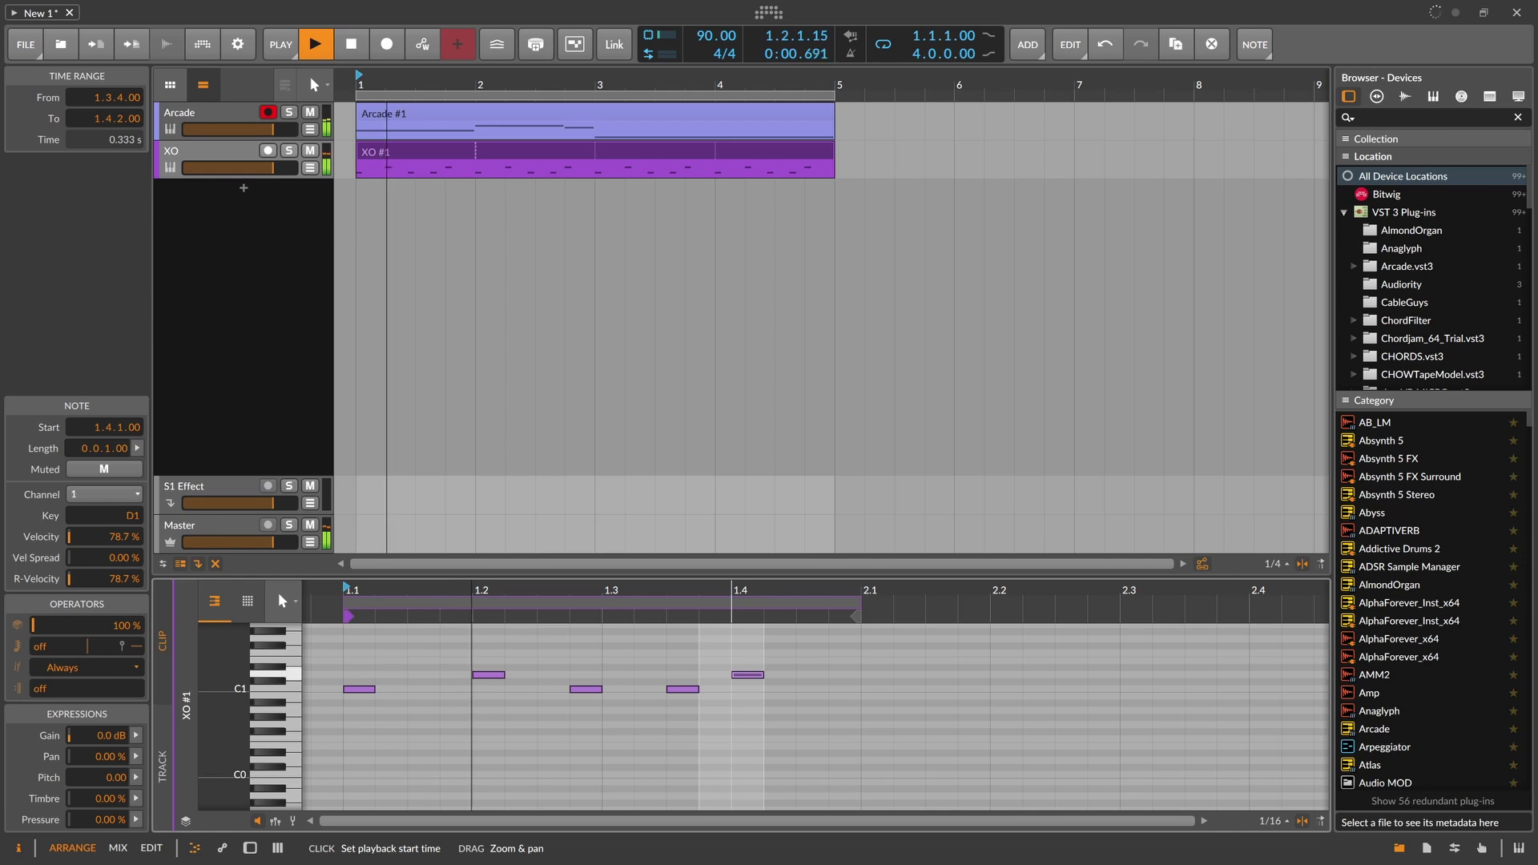
{"action": "key", "text": "space"}
- Draw hi-hat notes on E1 at 1.1.1, 1.1.3 and 1.2.1 in the XO clip
{"action": "double_click", "coordinate": [413, 654]}
{"action": "left_click_drag", "start_coordinate": [415, 657], "coordinate": [415, 663]}
{"action": "double_click", "coordinate": [468, 660]}
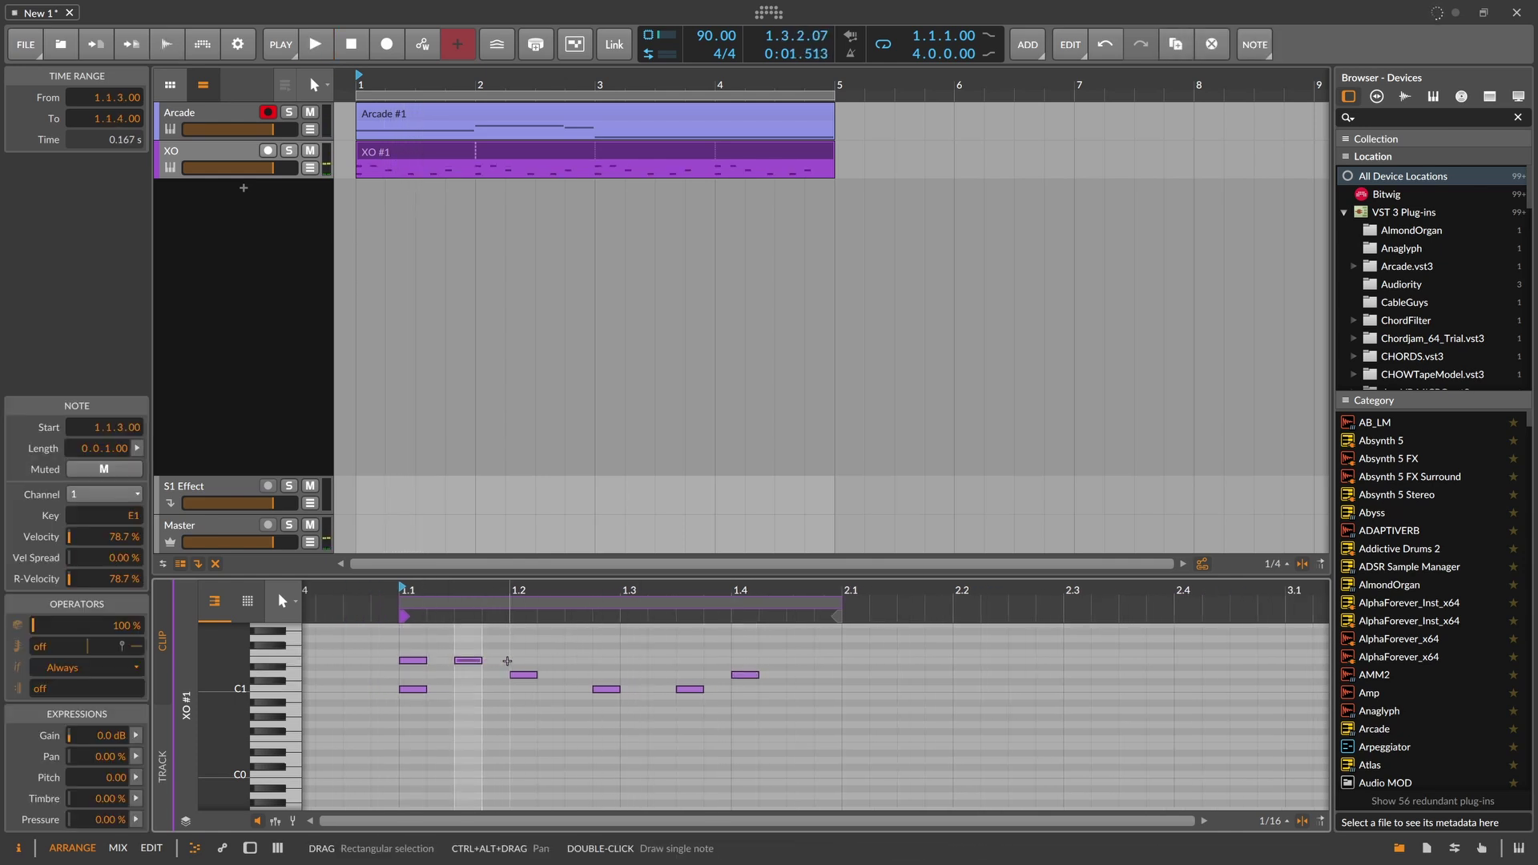
{"action": "double_click", "coordinate": [524, 660]}
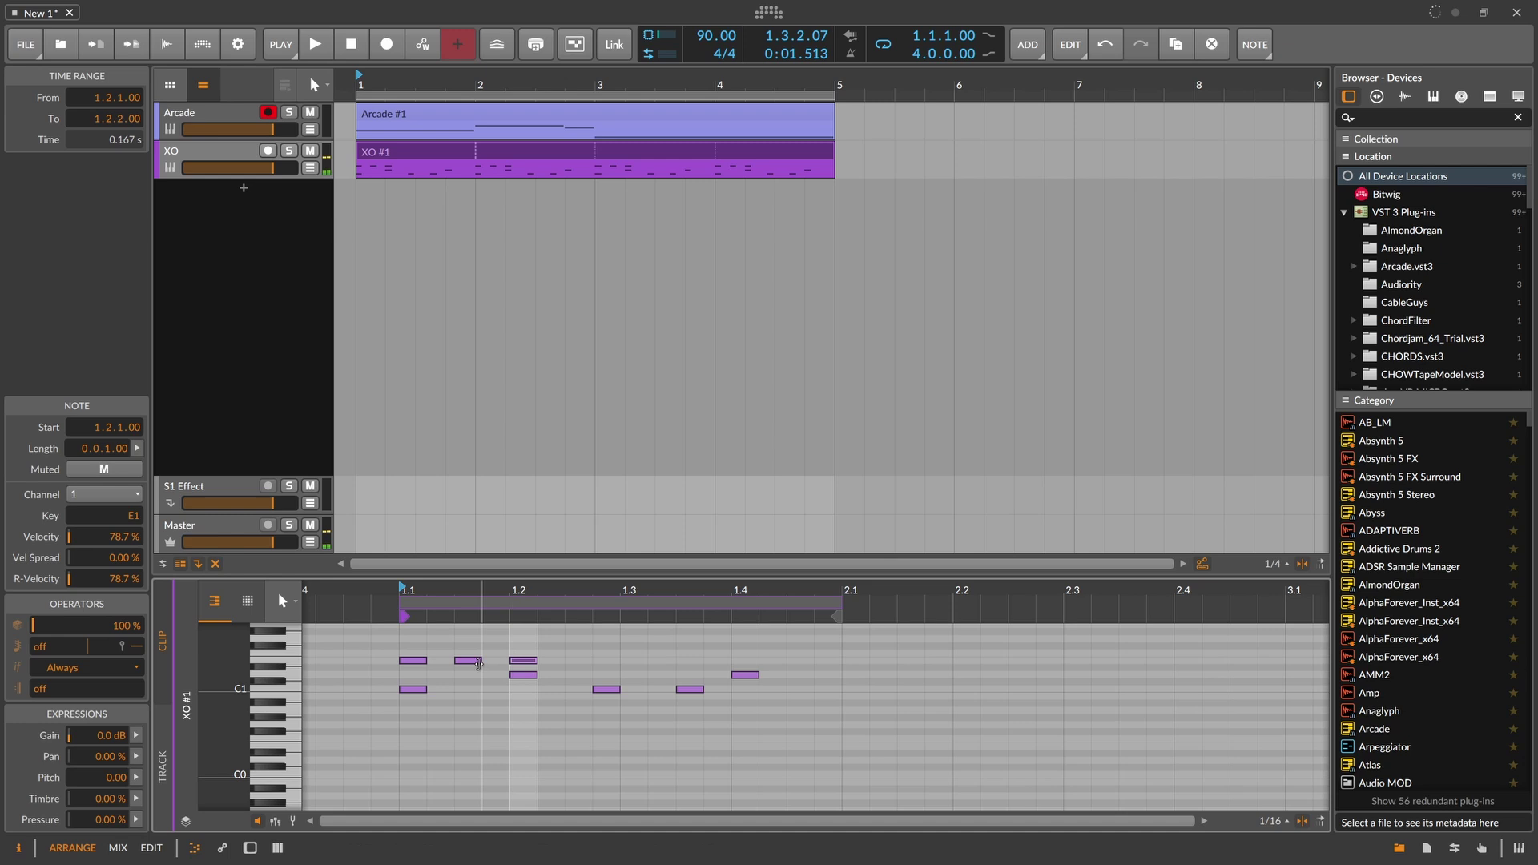
- Show the note velocities and lower the velocity of the hi-hat at 1.1.3 to 60.5 %
{"action": "left_click", "coordinate": [289, 820]}
{"action": "left_click", "coordinate": [454, 741]}
{"action": "left_click_drag", "start_coordinate": [454, 740], "coordinate": [454, 756]}
- Duplicate the first beat's two-note hi-hat pattern on E1 across all four beats and audition the loop
{"action": "left_click", "coordinate": [523, 660]}
{"action": "key", "text": "Delete"}
{"action": "left_click_drag", "start_coordinate": [506, 660], "coordinate": [373, 663]}
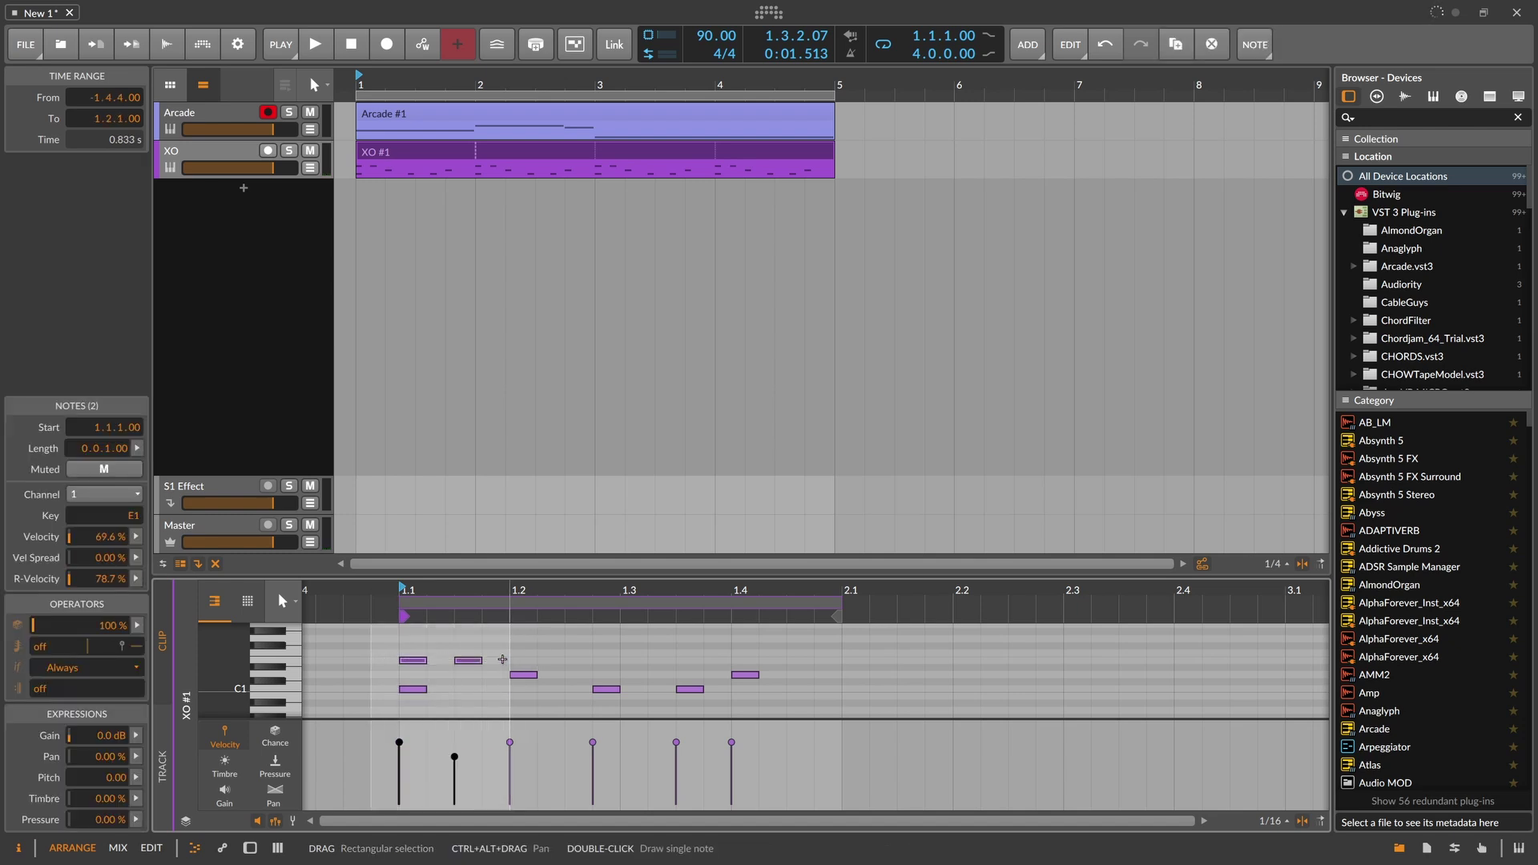
{"action": "key", "text": "ctrl+z"}
{"action": "left_click_drag", "start_coordinate": [576, 656], "coordinate": [395, 659]}
{"action": "key", "text": "ctrl+d"}
{"action": "key", "text": "ctrl+d"}
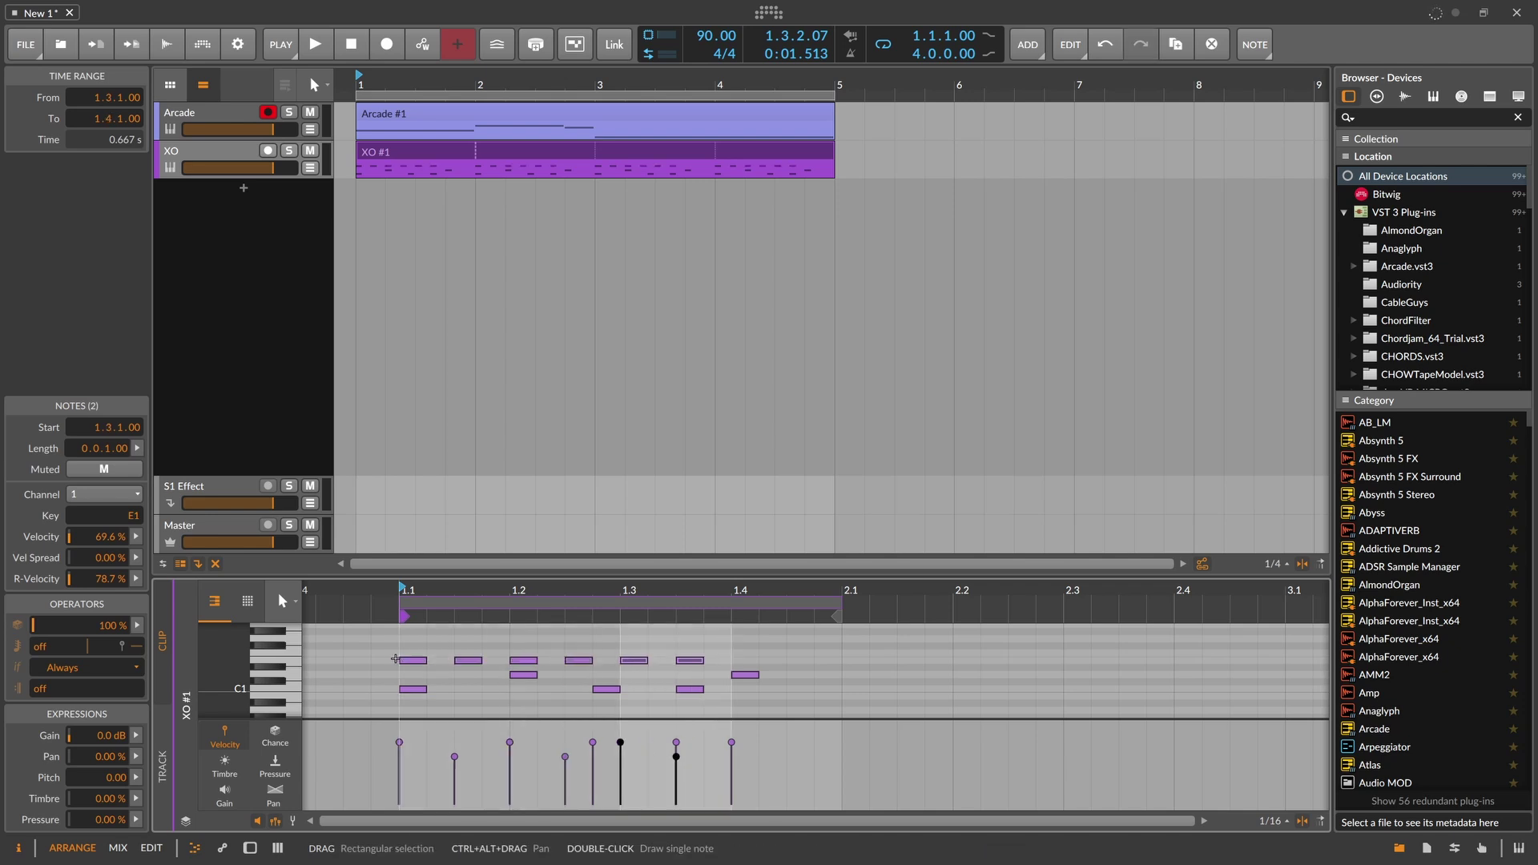
{"action": "key", "text": "ctrl+d"}
{"action": "key", "text": "space"}
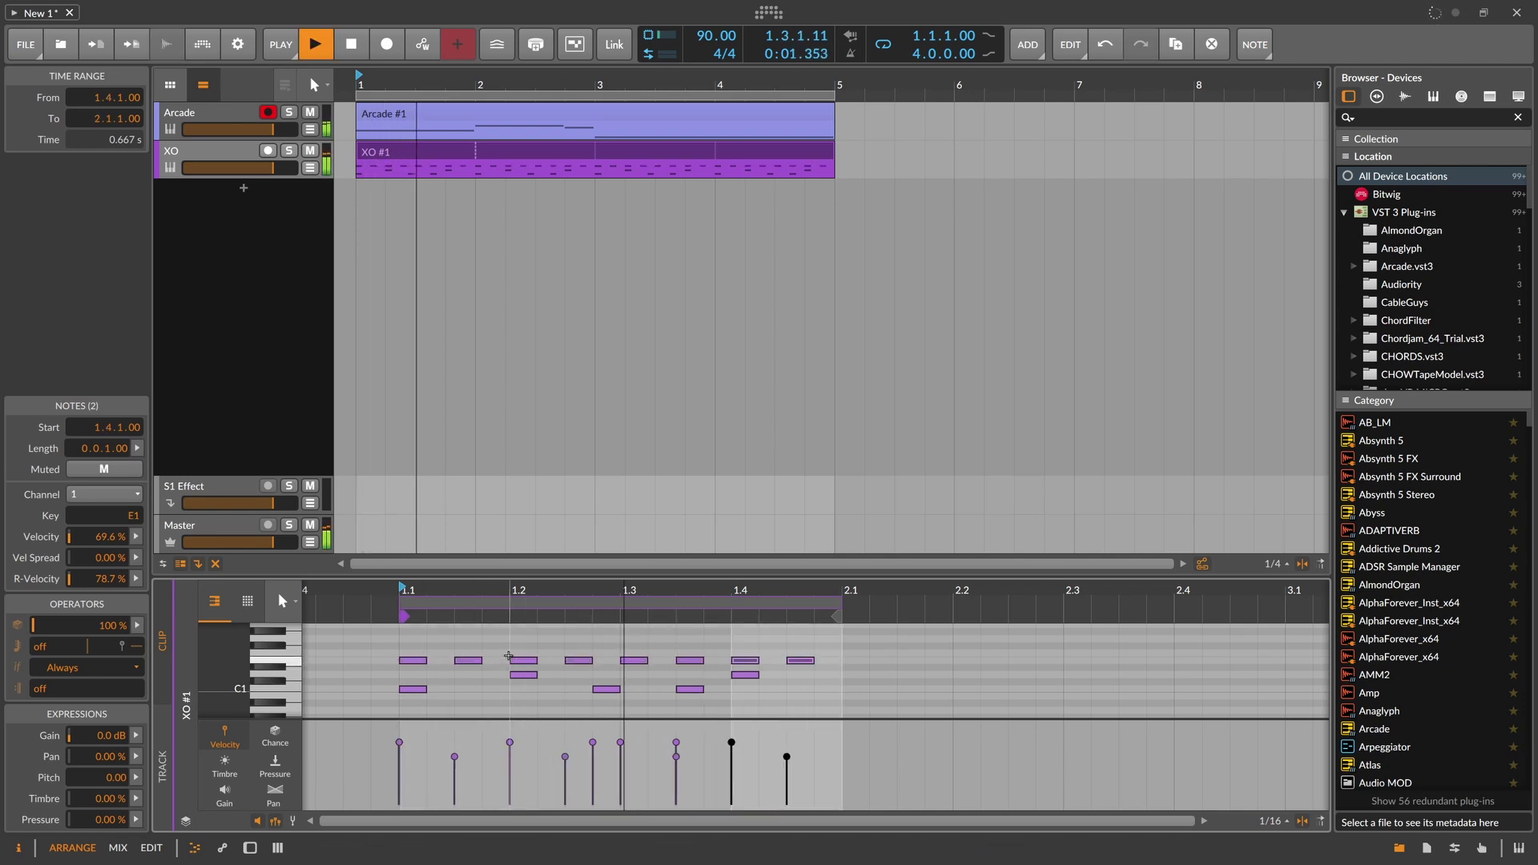
{"action": "left_click", "coordinate": [520, 644]}
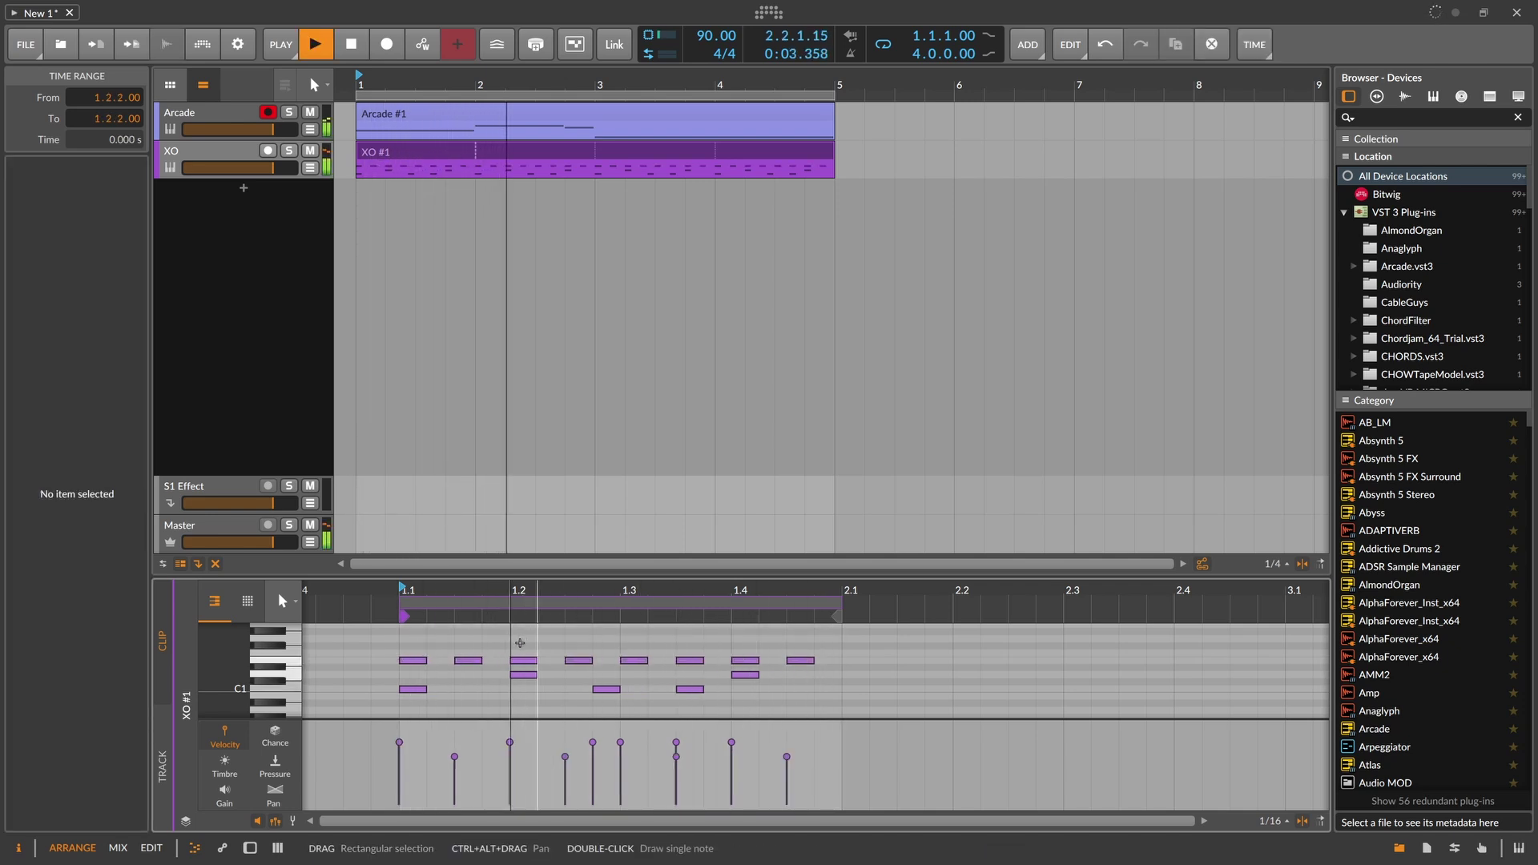
{"action": "key", "text": "space"}
- Nudge the four quieter off-beat hi-hats earlier so the first starts at 1.1.2.71, and audition the groove
{"action": "left_click", "coordinate": [468, 661]}
{"action": "left_click", "coordinate": [577, 661], "text": "shift"}
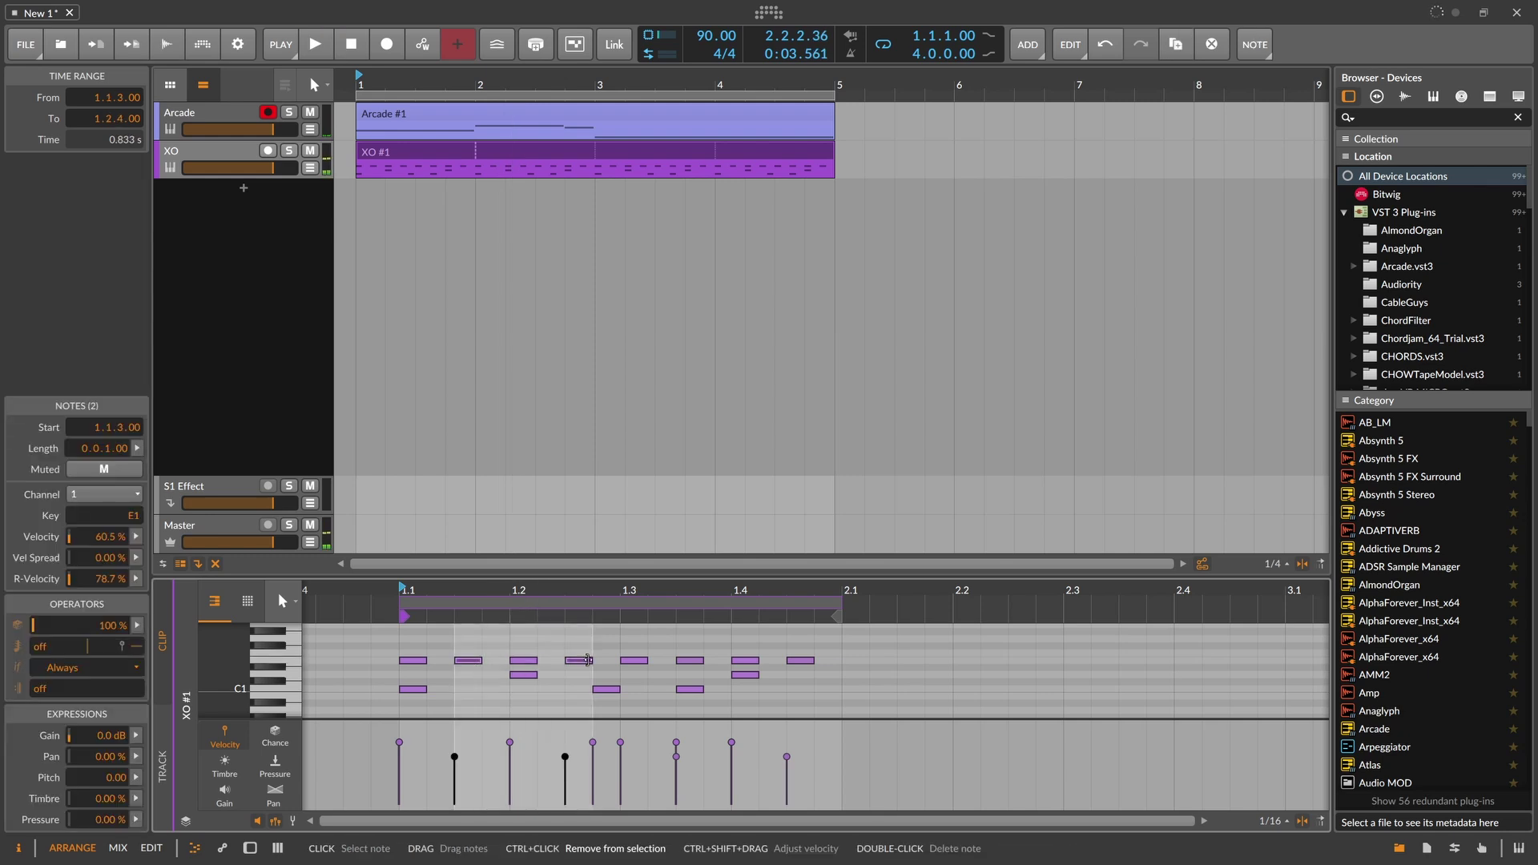
{"action": "left_click", "coordinate": [690, 660], "text": "shift"}
{"action": "left_click", "coordinate": [799, 663], "text": "shift"}
{"action": "left_click_drag", "start_coordinate": [799, 663], "coordinate": [793, 664]}
{"action": "key", "text": "space"}
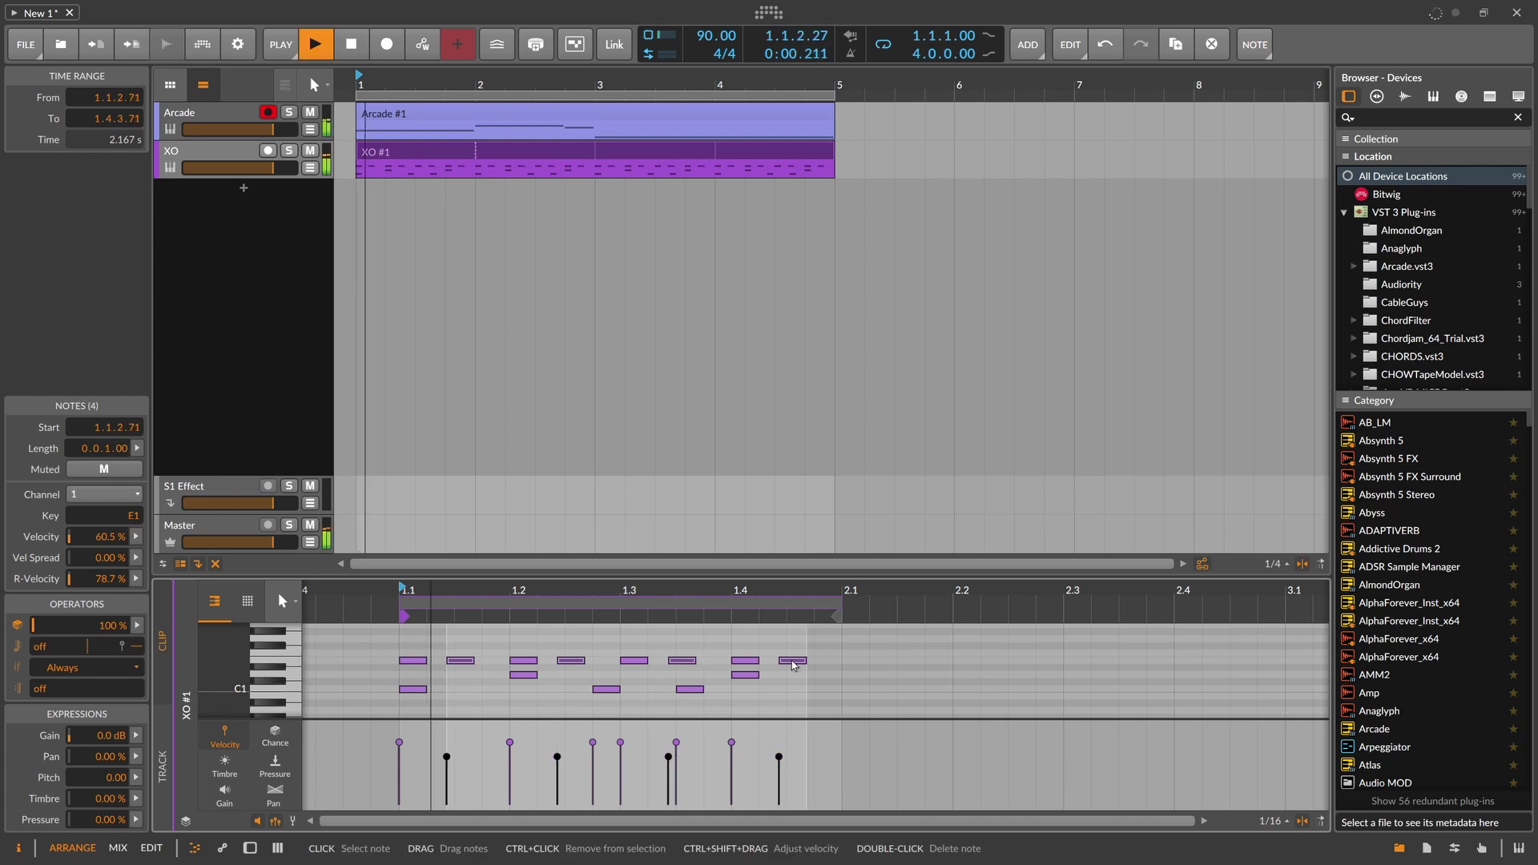
{"action": "key", "text": "space"}
- Shift the four selected off-beat hi-hats later so the first starts at 1.1.3.56, and audition the groove
{"action": "left_click_drag", "start_coordinate": [471, 664], "coordinate": [488, 665]}
{"action": "key", "text": "space"}
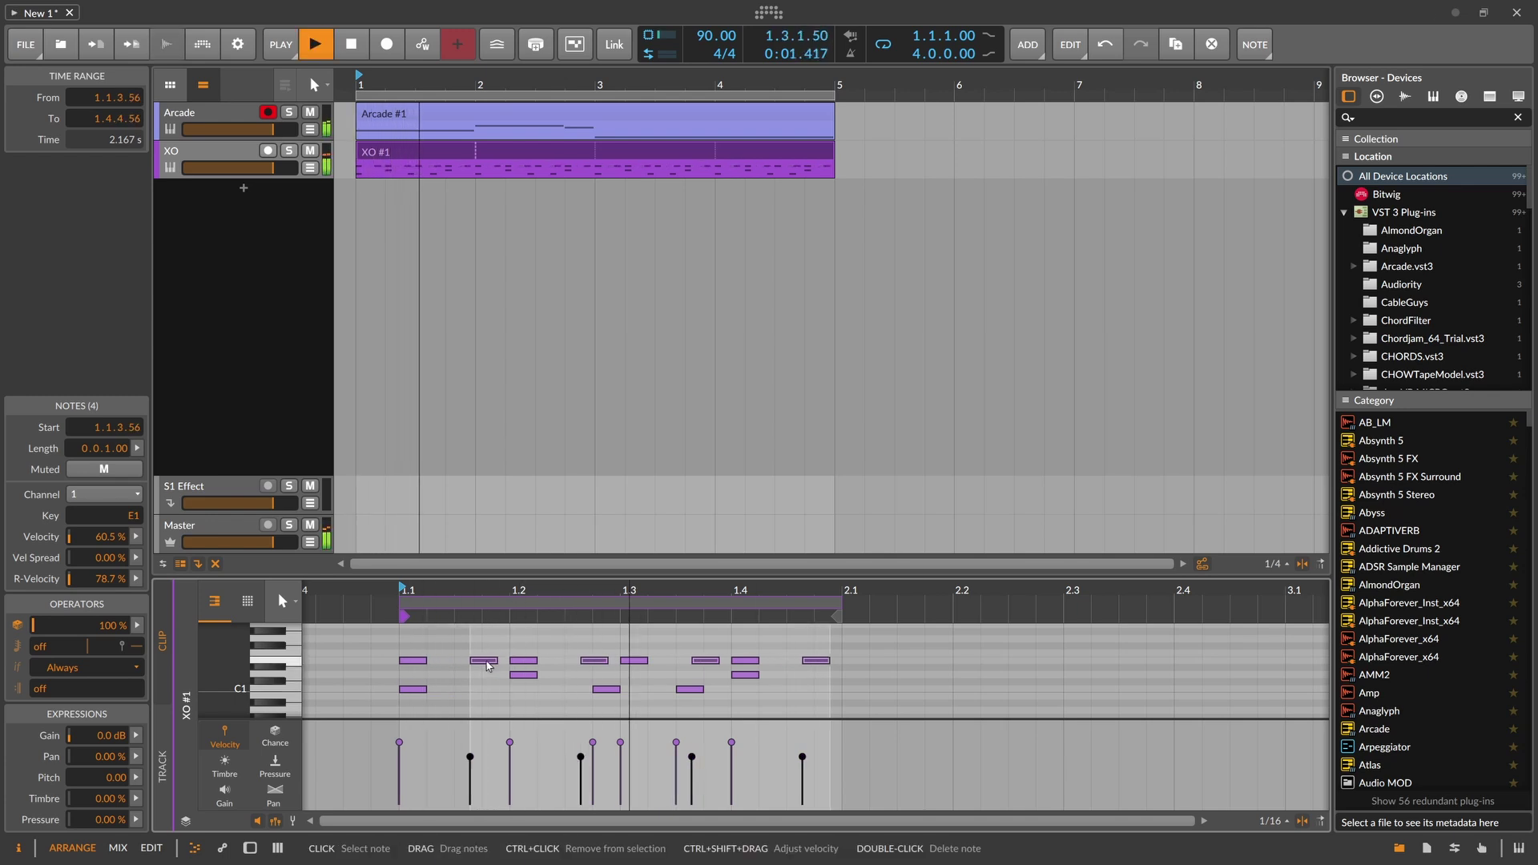
{"action": "left_click", "coordinate": [579, 681]}
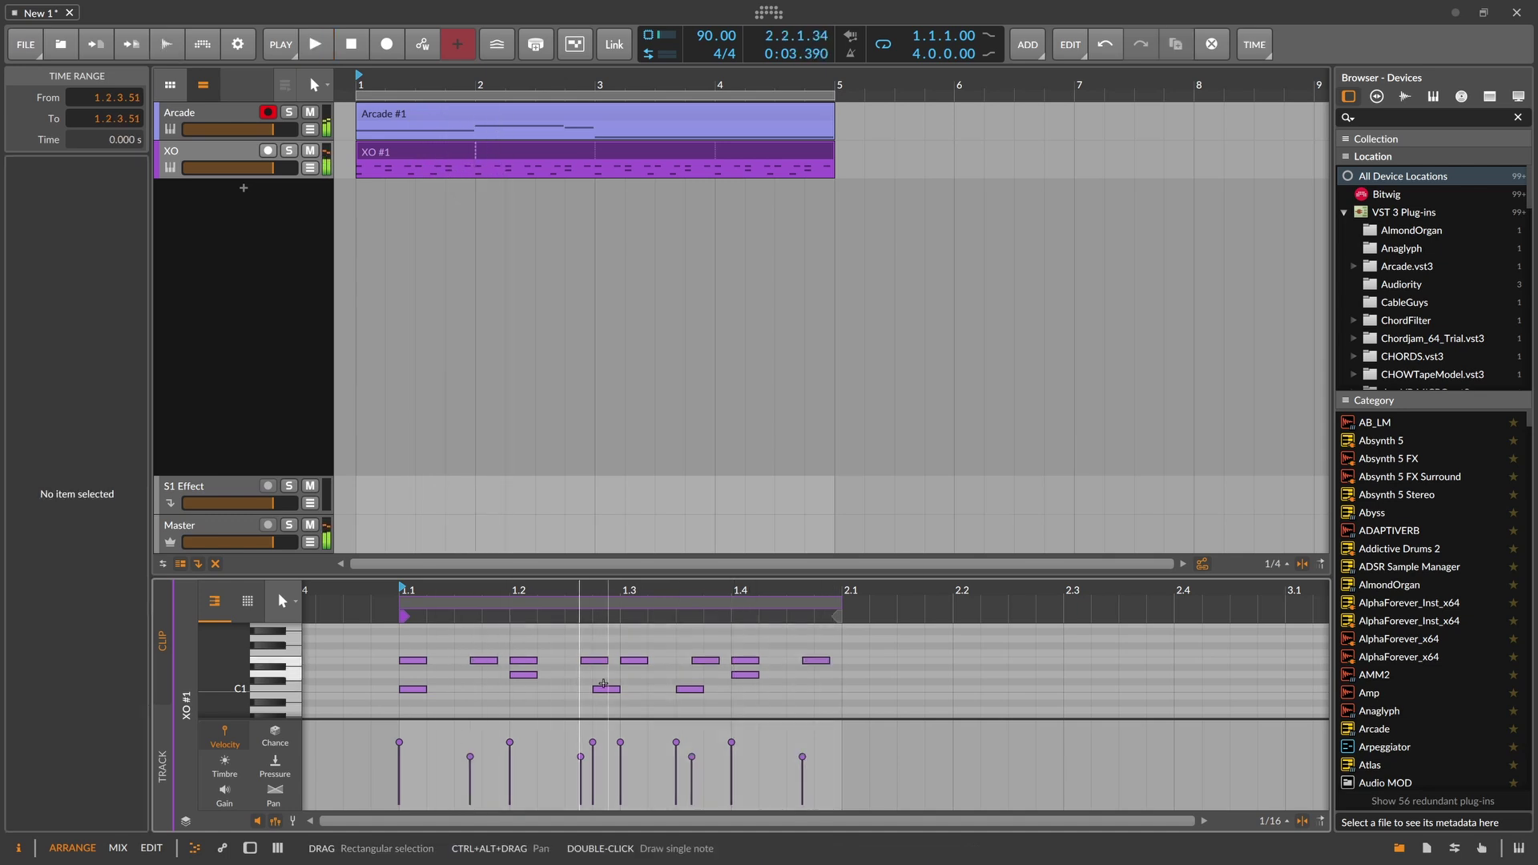
{"action": "key", "text": "space"}
- Move the second kick note to 1.2.3.60 and the third to 1.3.3.56, playing the loop to check the timing
{"action": "left_click_drag", "start_coordinate": [602, 688], "coordinate": [597, 694]}
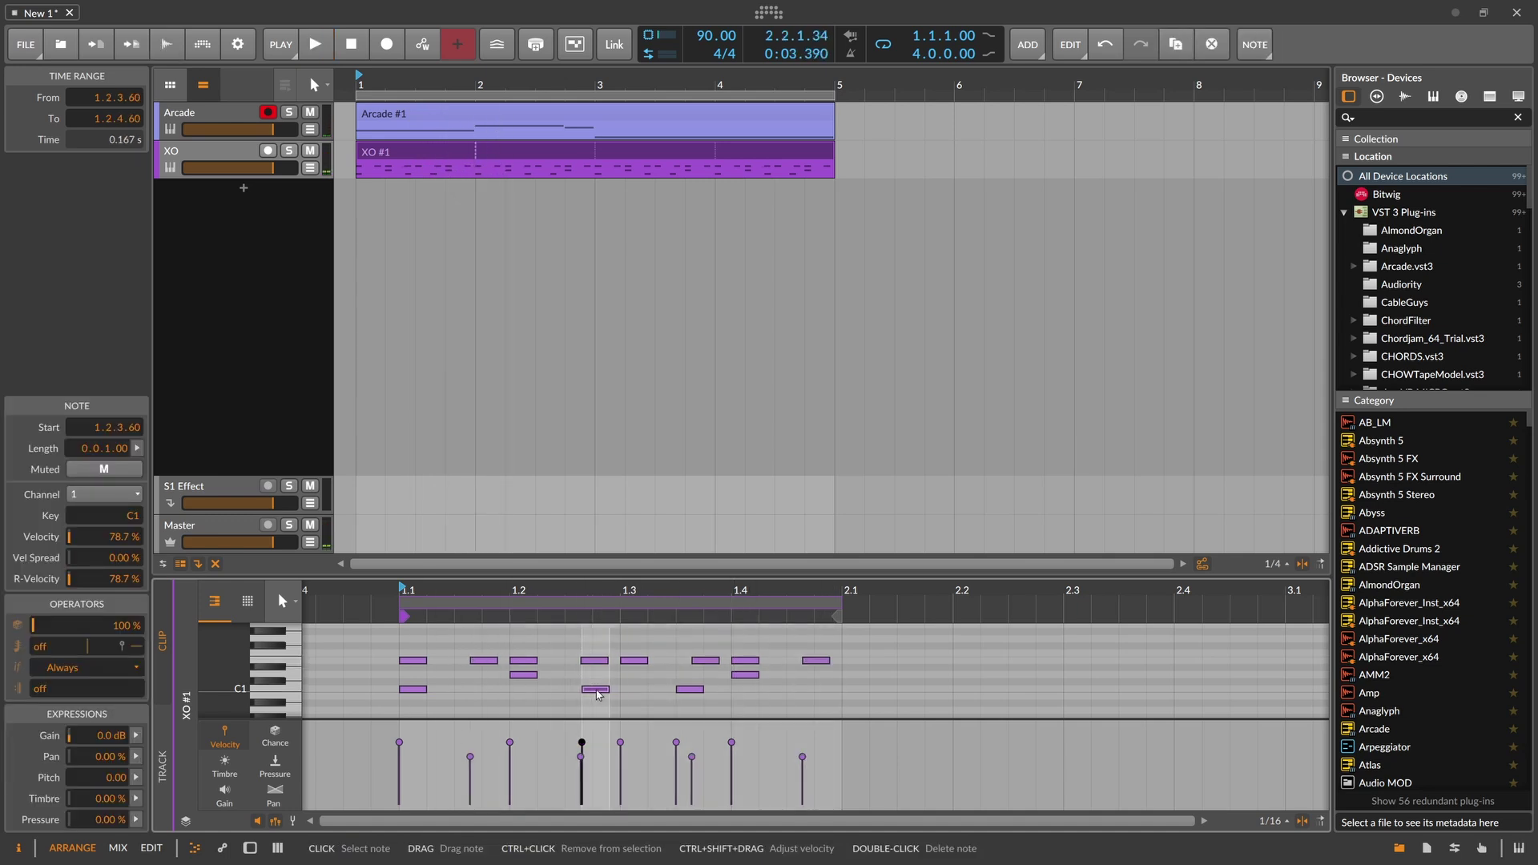
{"action": "key", "text": "space"}
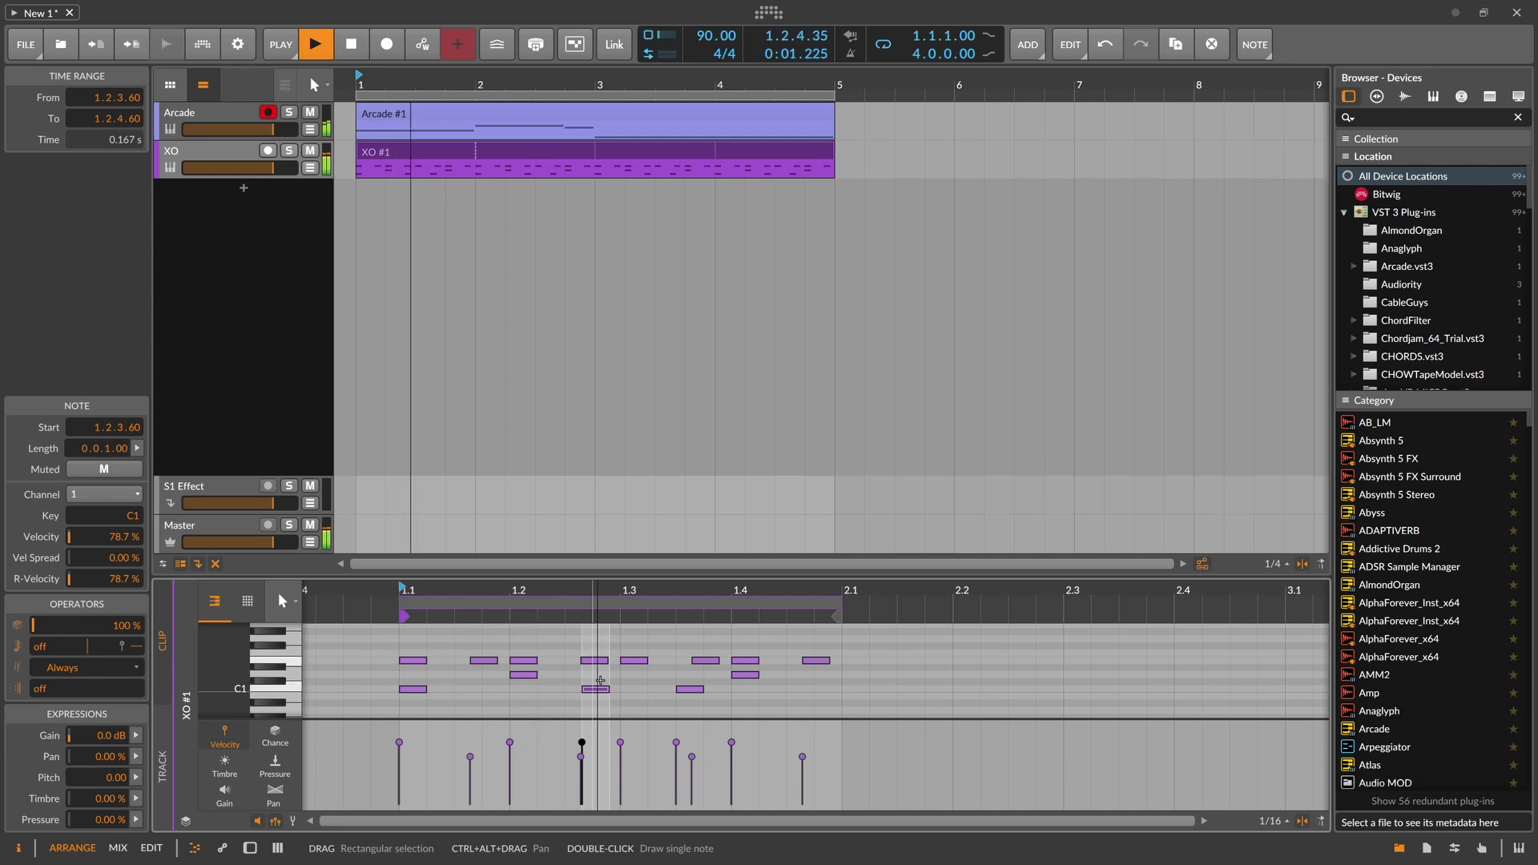
{"action": "left_click", "coordinate": [694, 694]}
{"action": "left_click_drag", "start_coordinate": [694, 693], "coordinate": [709, 694]}
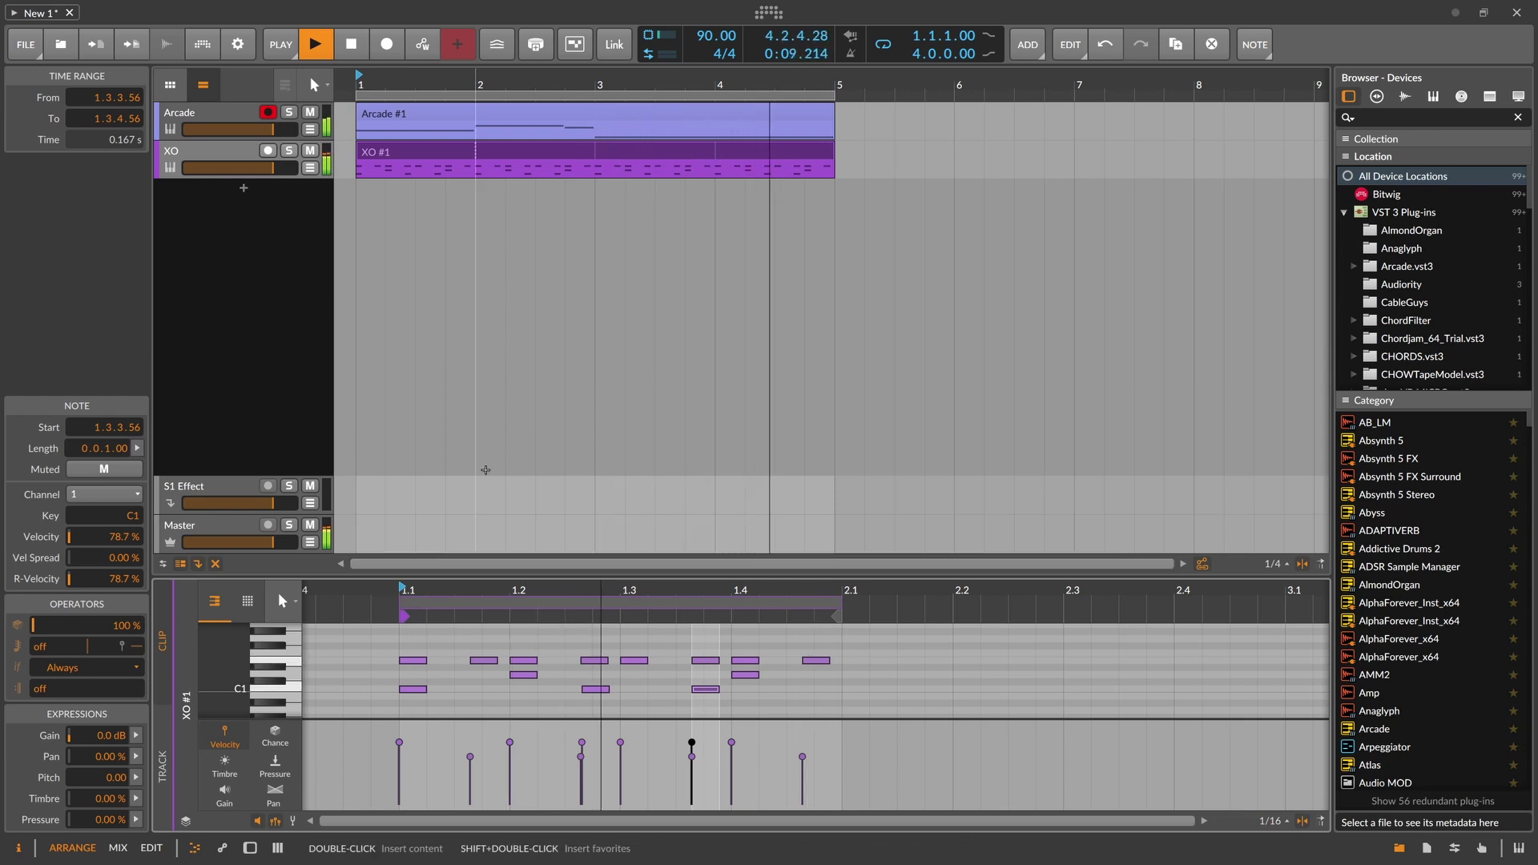
- Open XO from the drum track's device chain and swap the closed hi-hat for similar samples while the loop plays
{"action": "left_click", "coordinate": [250, 848]}
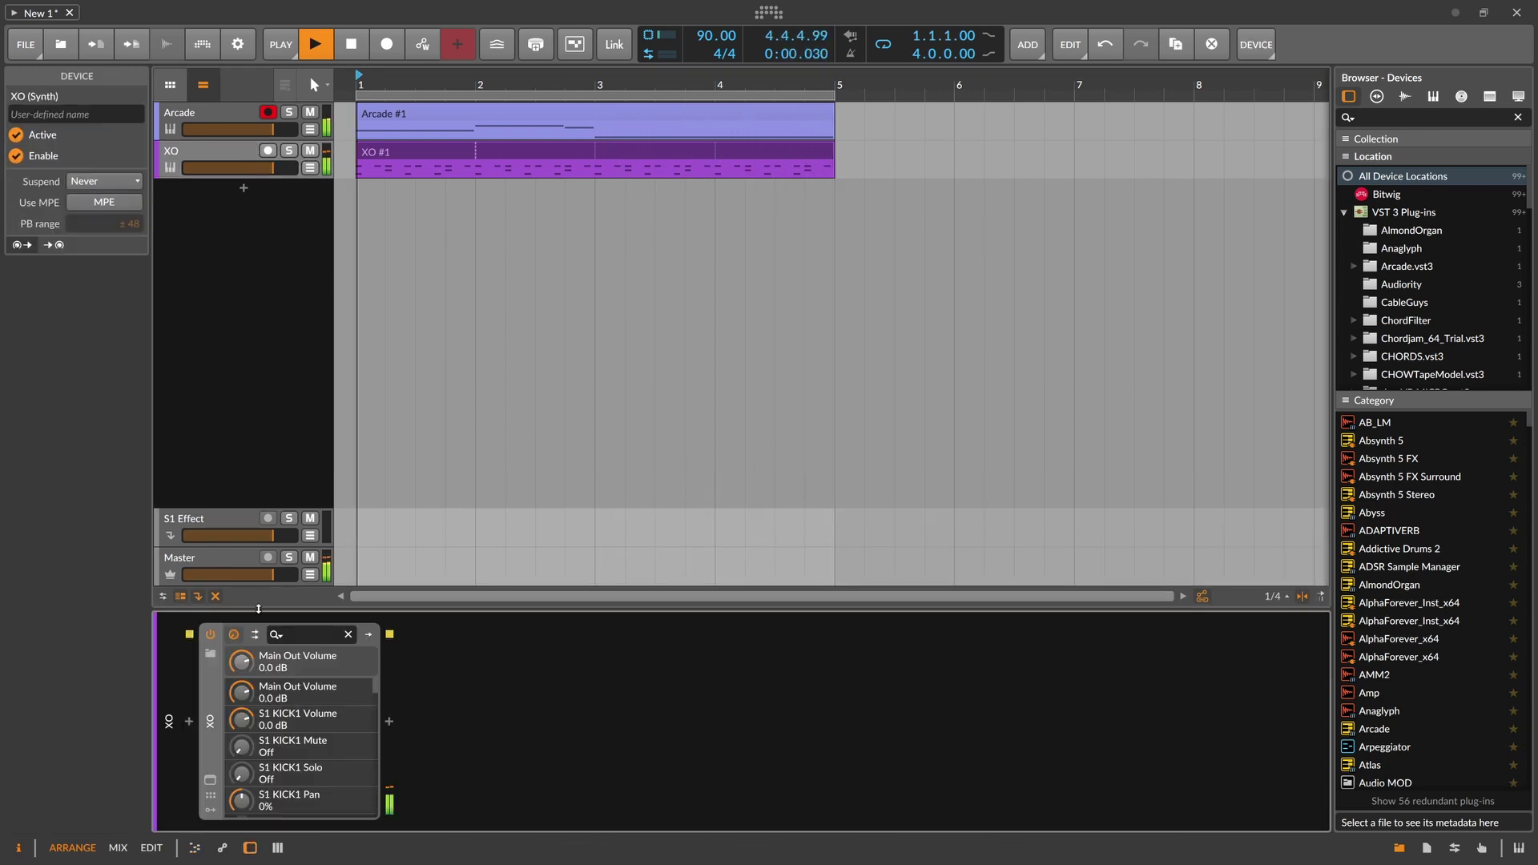
{"action": "left_click", "coordinate": [211, 781]}
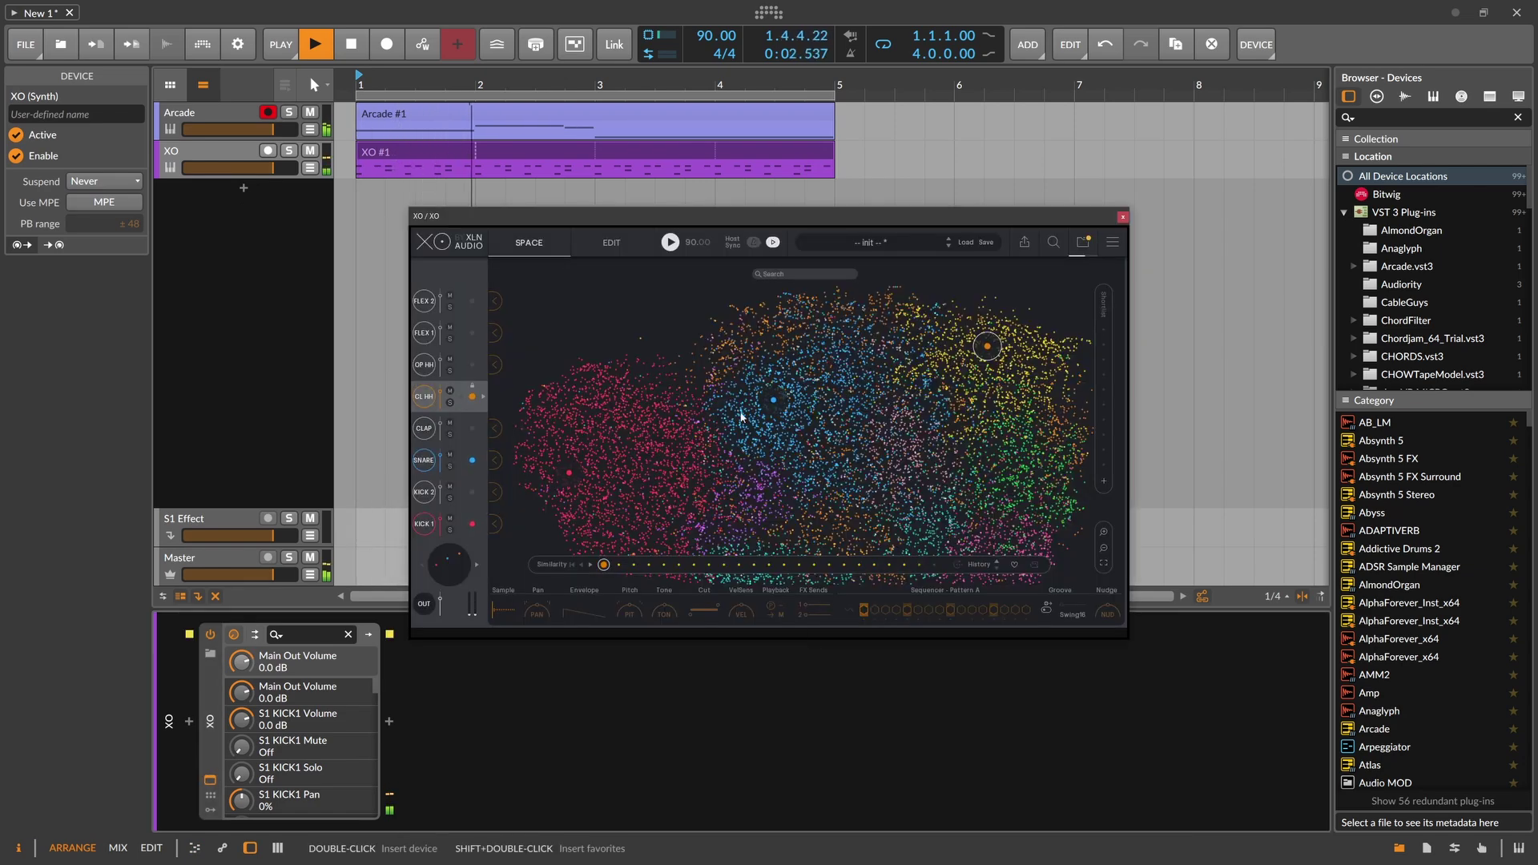
{"action": "left_click", "coordinate": [495, 396]}
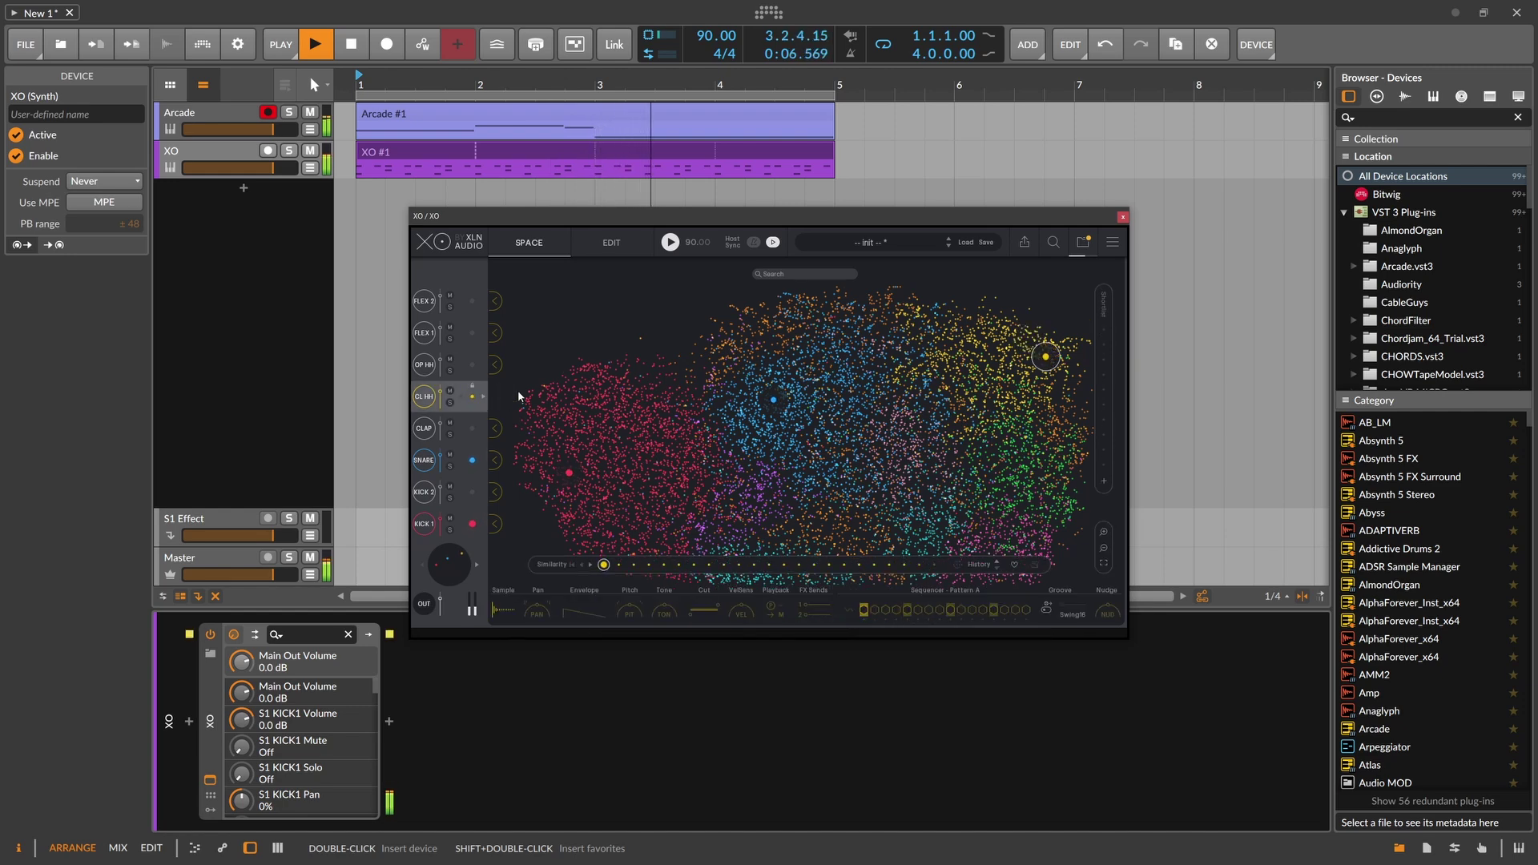
{"action": "mouse_move", "coordinate": [529, 391]}
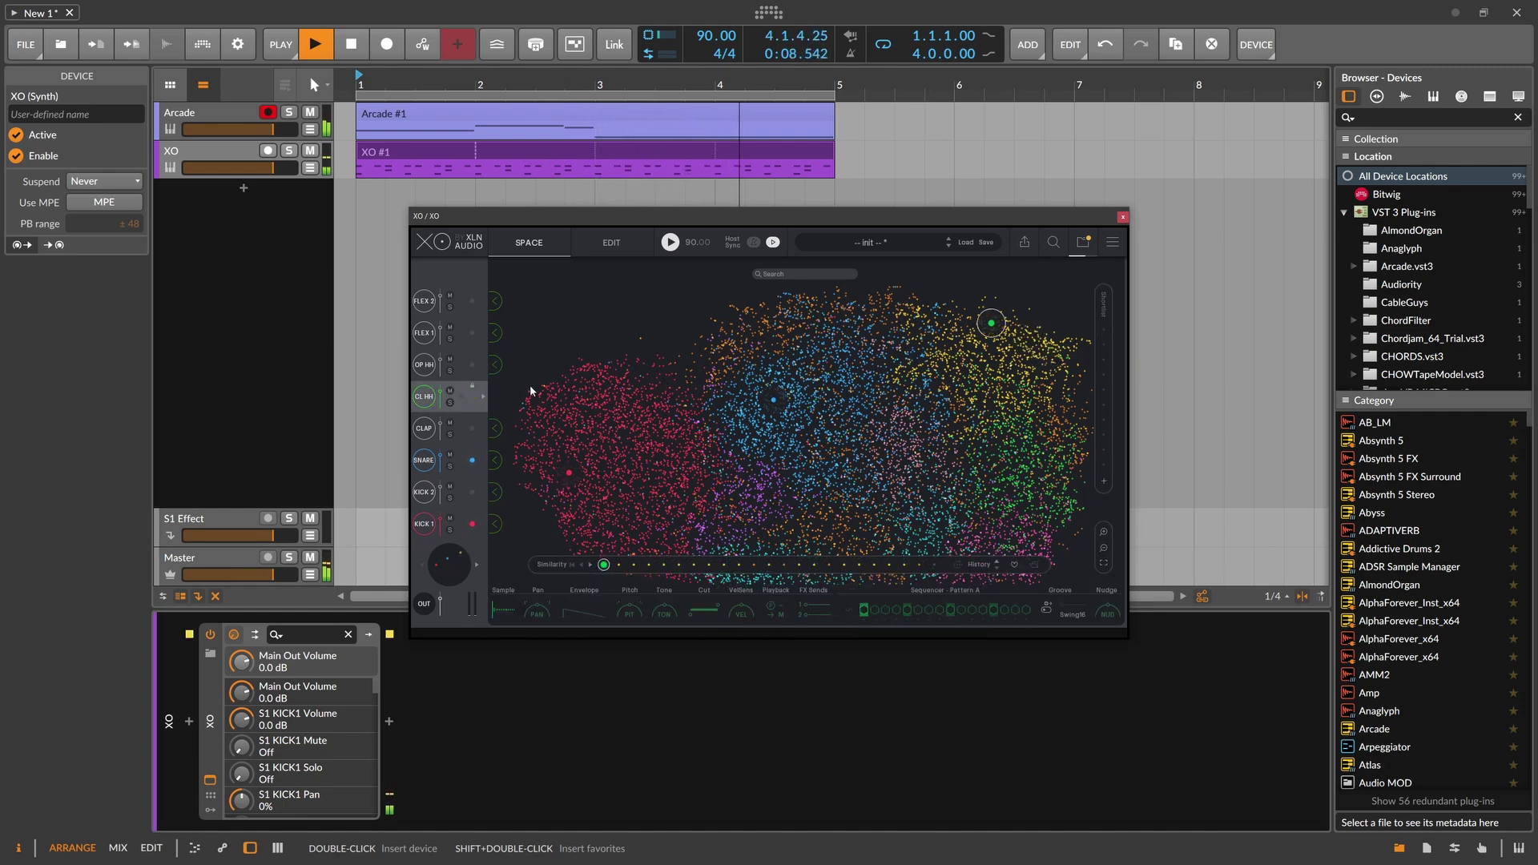
{"action": "left_click", "coordinate": [612, 246]}
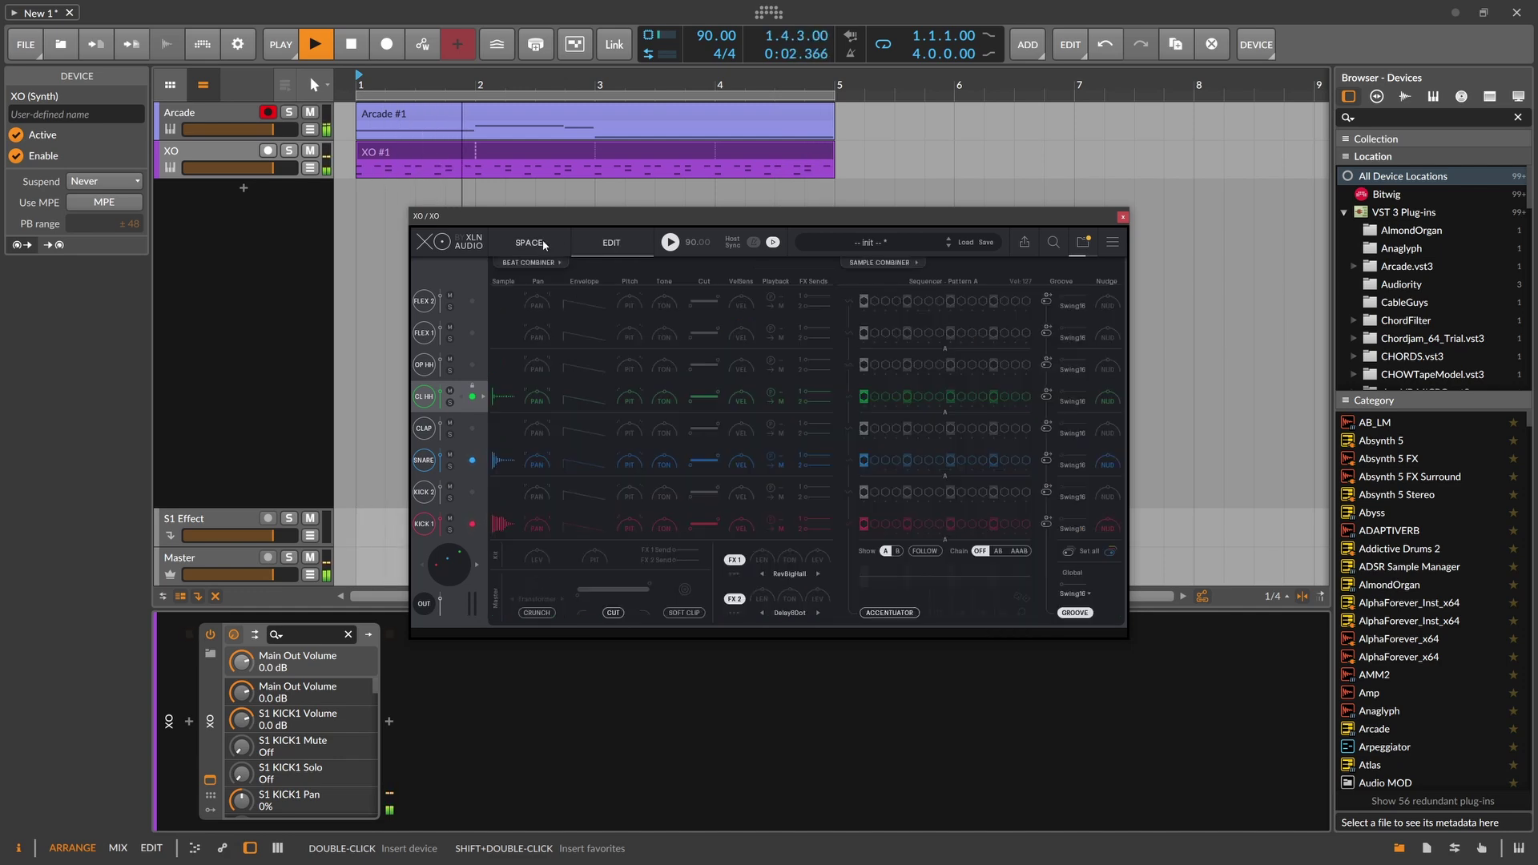
{"action": "left_click", "coordinate": [1122, 217]}
- Add ValhallaSupermassive after XO with delay 168 ms, feedback 42.8%, high EQ 2970 Hz and mix 20%
{"action": "left_click", "coordinate": [390, 721]}
{"action": "type", "text": "super"}
{"action": "key", "text": "Return"}
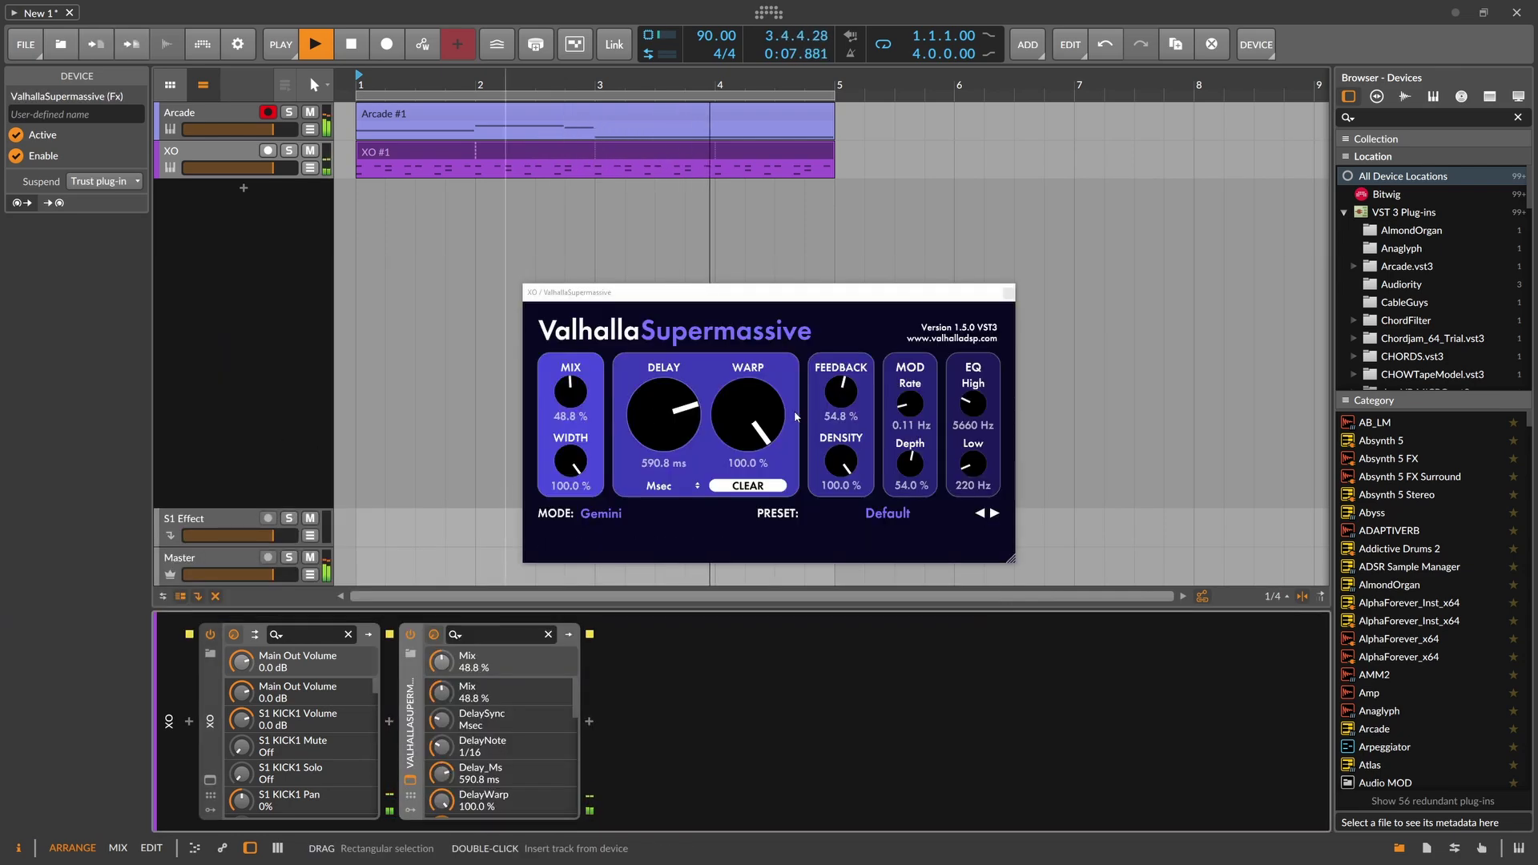
{"action": "left_click_drag", "start_coordinate": [801, 412], "coordinate": [805, 433]}
{"action": "left_click_drag", "start_coordinate": [663, 421], "coordinate": [677, 453]}
{"action": "left_click_drag", "start_coordinate": [976, 413], "coordinate": [866, 426]}
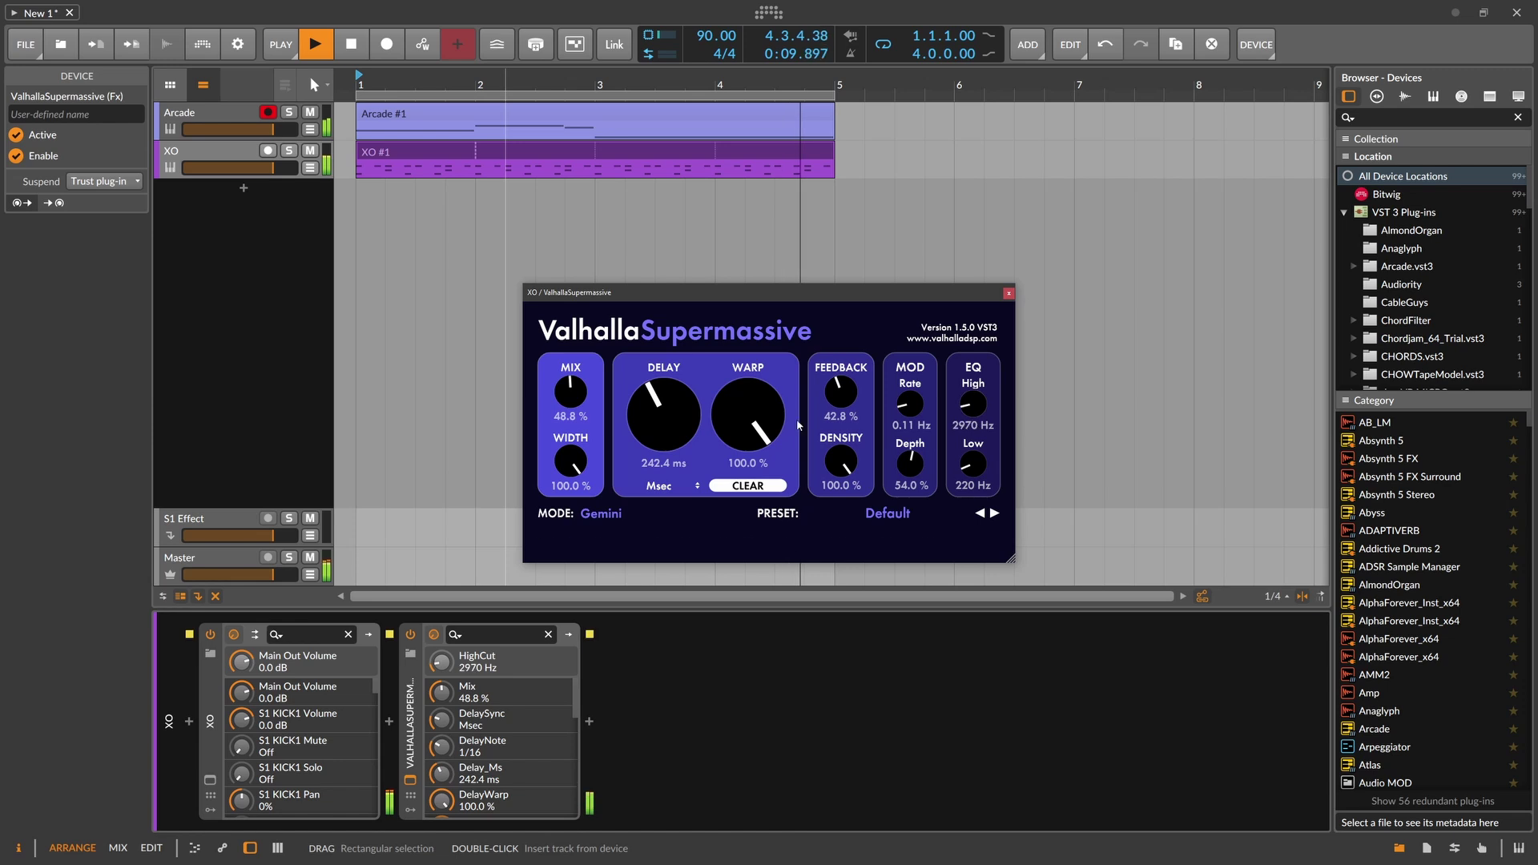
{"action": "left_click_drag", "start_coordinate": [638, 409], "coordinate": [600, 673]}
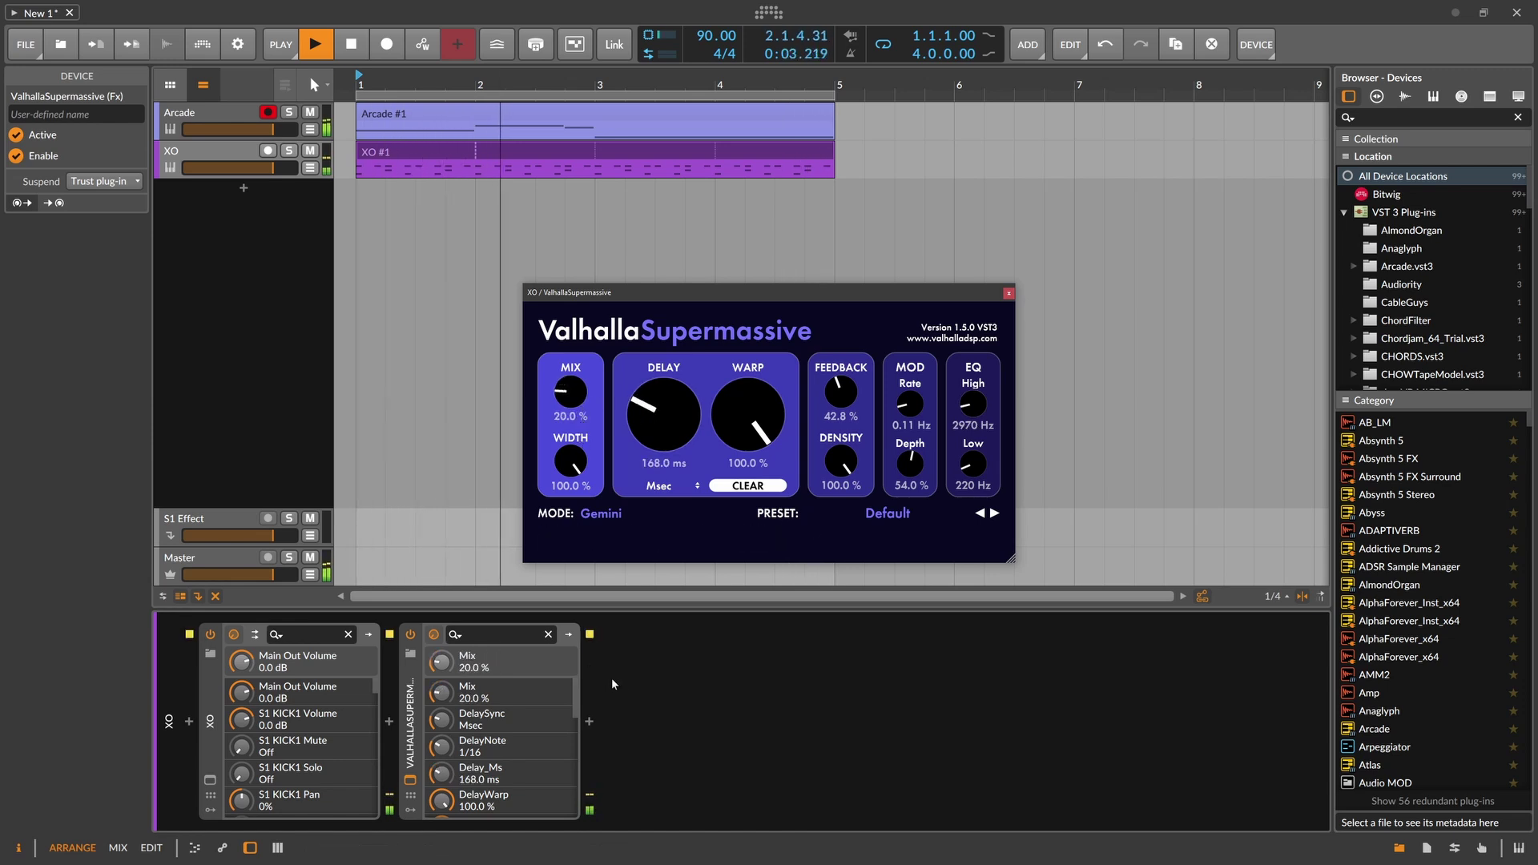
- Add Transient Control after the reverb and adjust its sustain gain, then set Supermassive's high EQ to 910 Hz and mix to 17.2%
{"action": "left_click", "coordinate": [590, 722]}
{"action": "type", "text": "tran"}
{"action": "key", "text": "Down"}
{"action": "key", "text": "Return"}
{"action": "left_click_drag", "start_coordinate": [710, 789], "coordinate": [710, 773]}
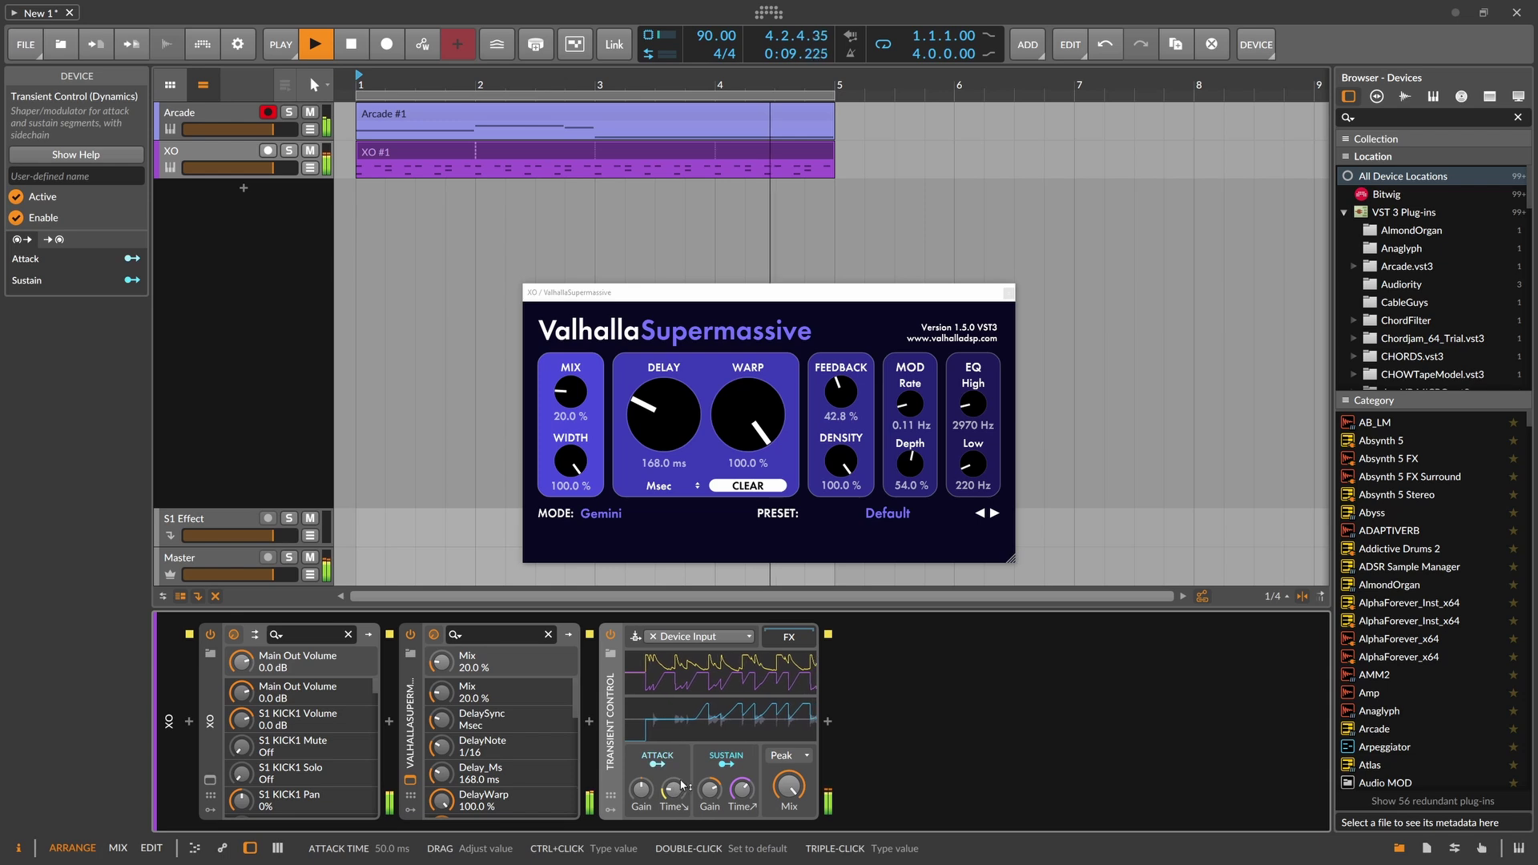
{"action": "left_click_drag", "start_coordinate": [972, 400], "coordinate": [972, 418]}
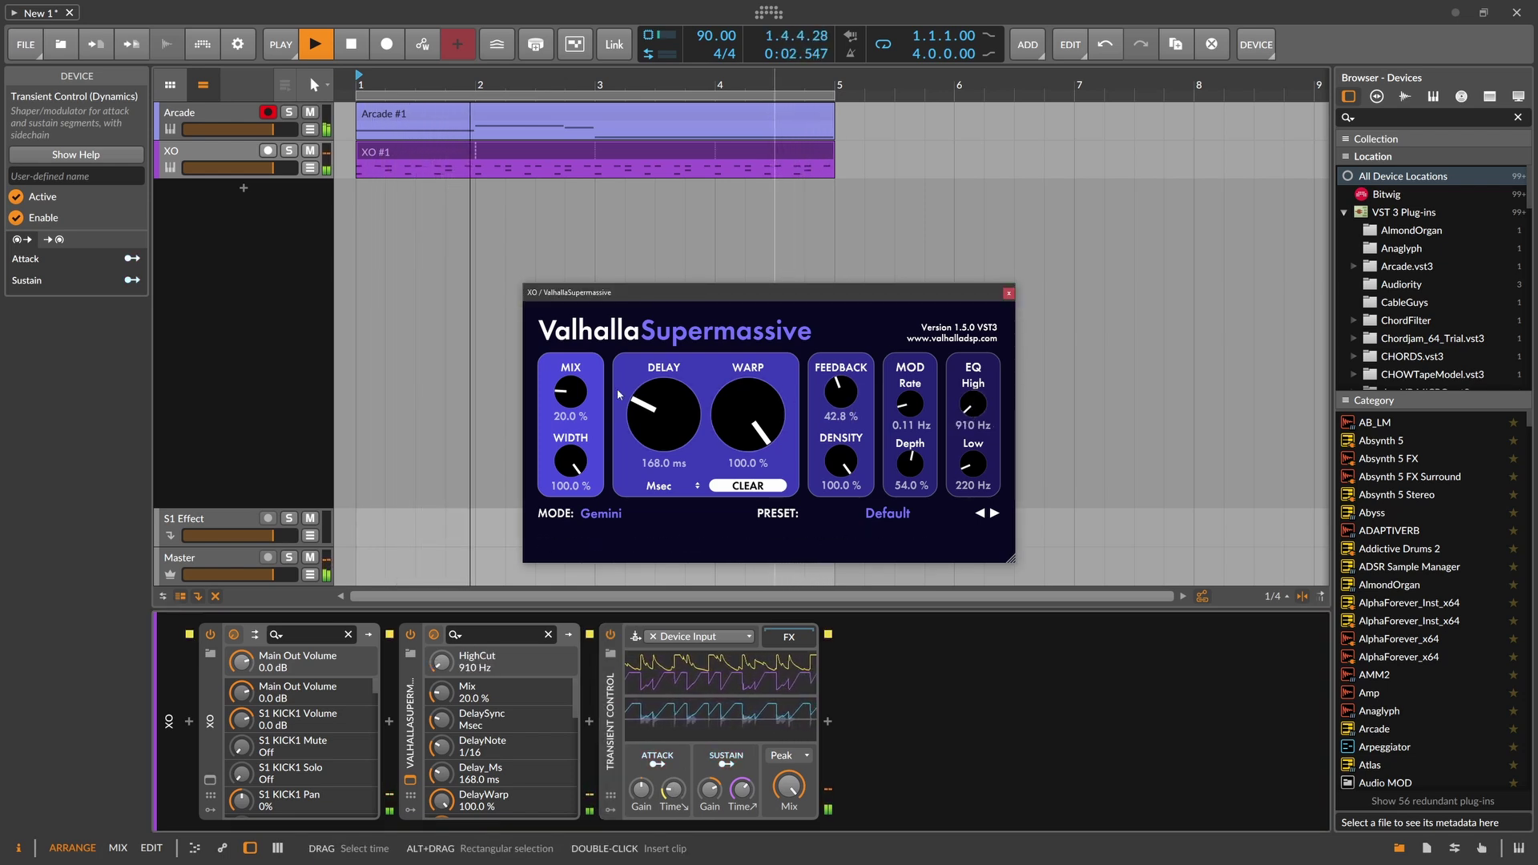
{"action": "left_click_drag", "start_coordinate": [571, 392], "coordinate": [570, 396]}
- Search the presets for "har" and insert the Hard-Clip preset after Transient Control on the XO track
{"action": "left_click", "coordinate": [827, 721]}
{"action": "type", "text": "har"}
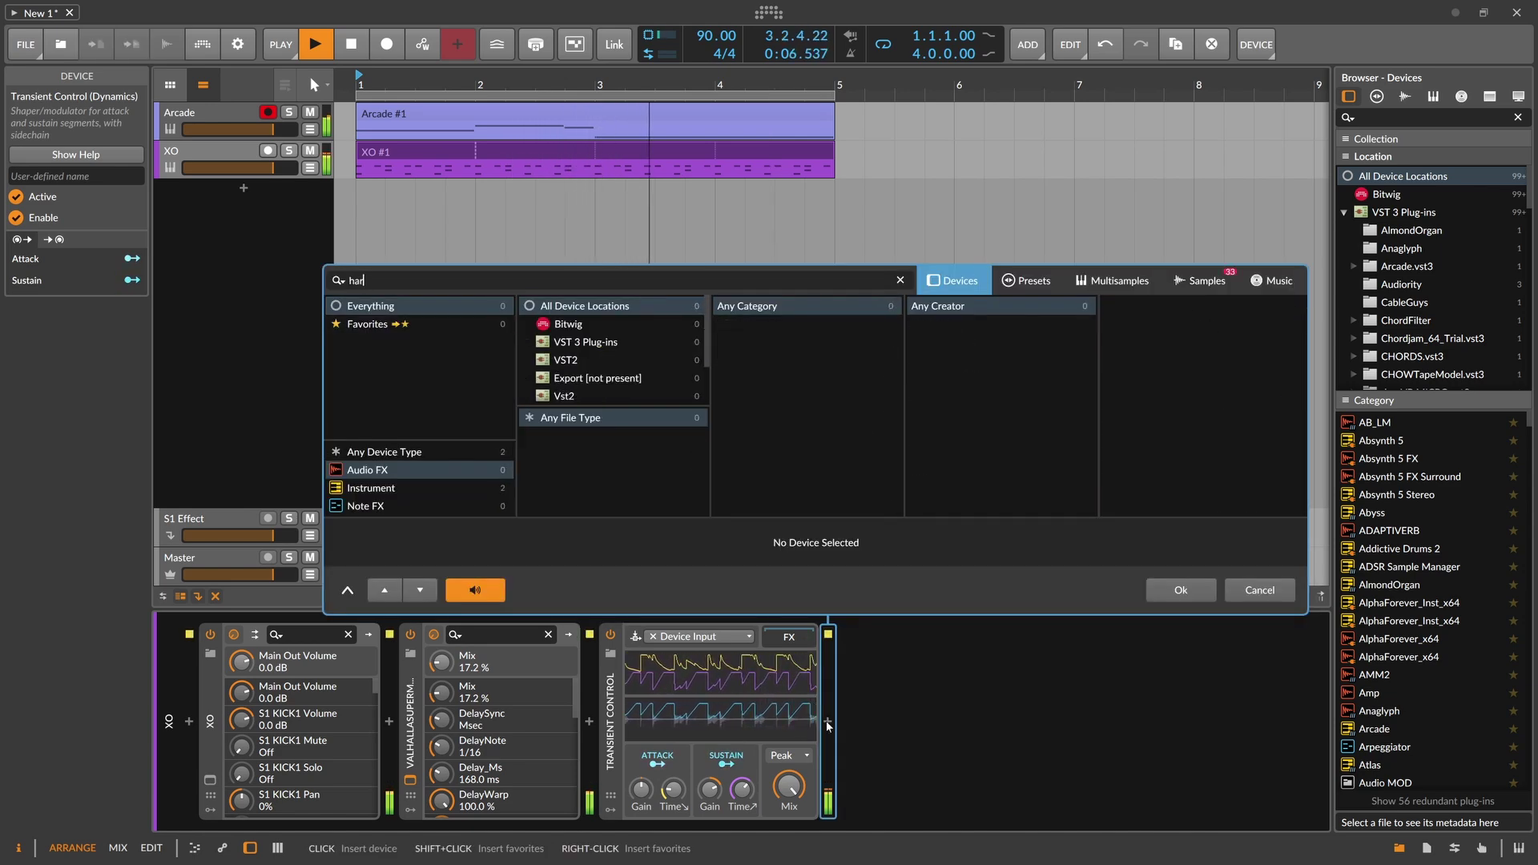
{"action": "left_click", "coordinate": [1030, 280]}
{"action": "left_click", "coordinate": [1062, 323]}
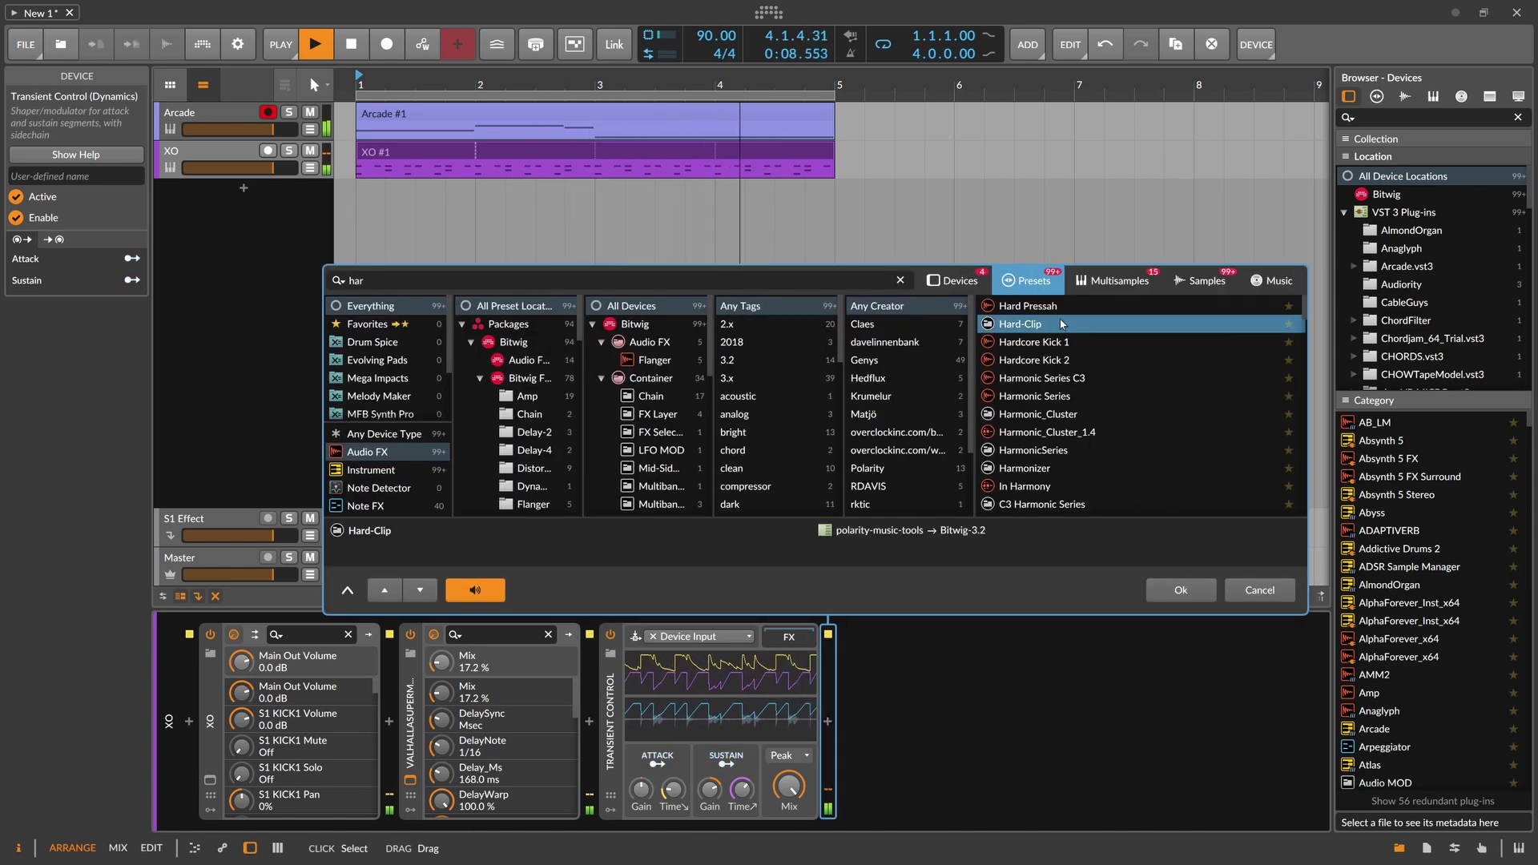
{"action": "double_click", "coordinate": [1062, 324]}
- Add a Peak Limiter at the end of the XO chain and set Hard-Clip's input to +12 dB
{"action": "left_click", "coordinate": [1128, 721]}
{"action": "type", "text": "peak lim"}
{"action": "key", "text": "Return"}
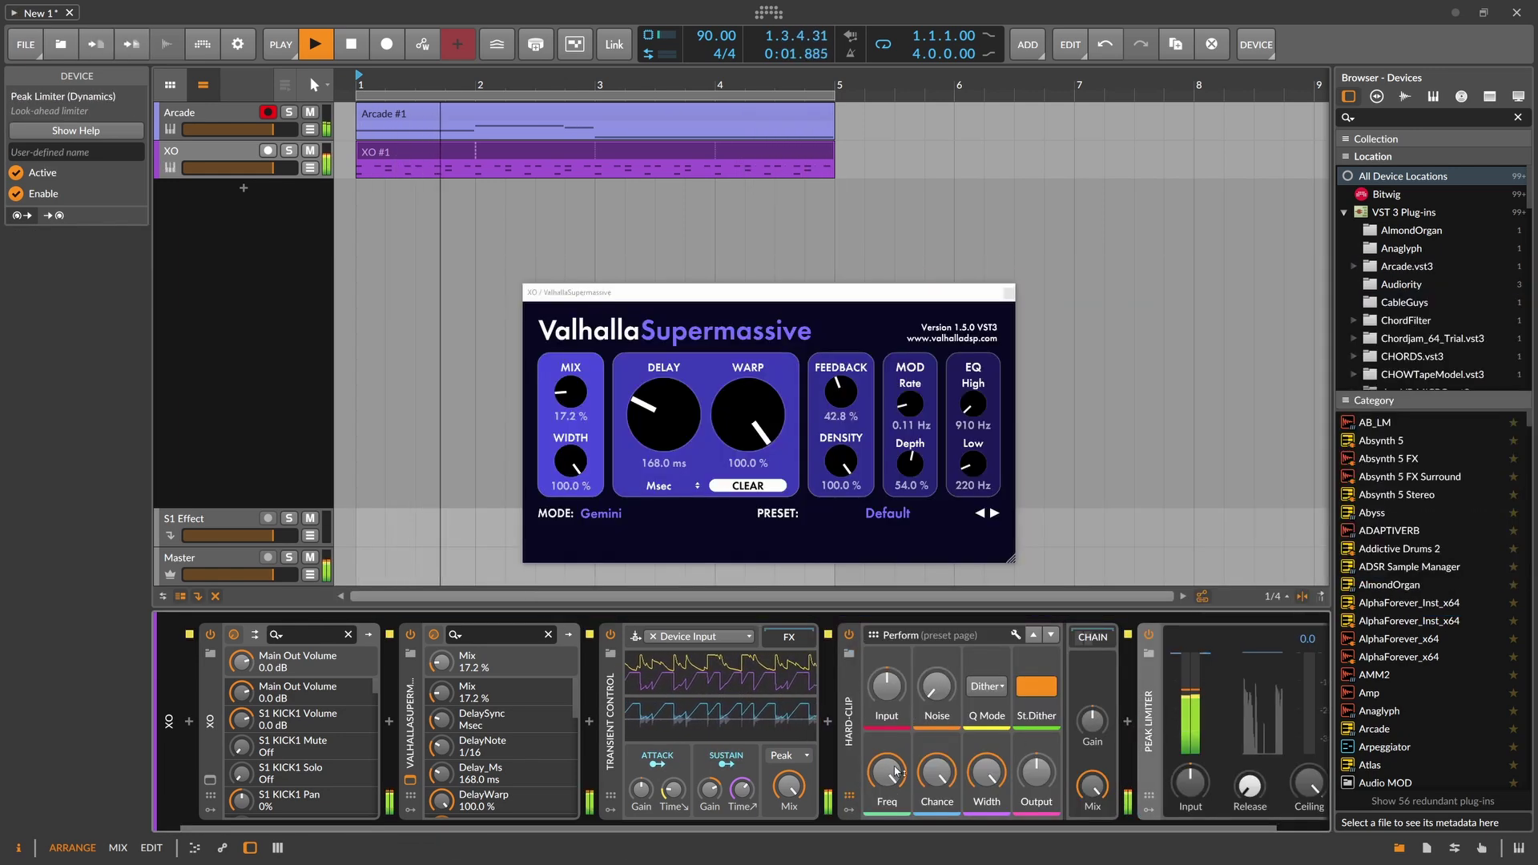
{"action": "left_click_drag", "start_coordinate": [886, 687], "coordinate": [887, 657]}
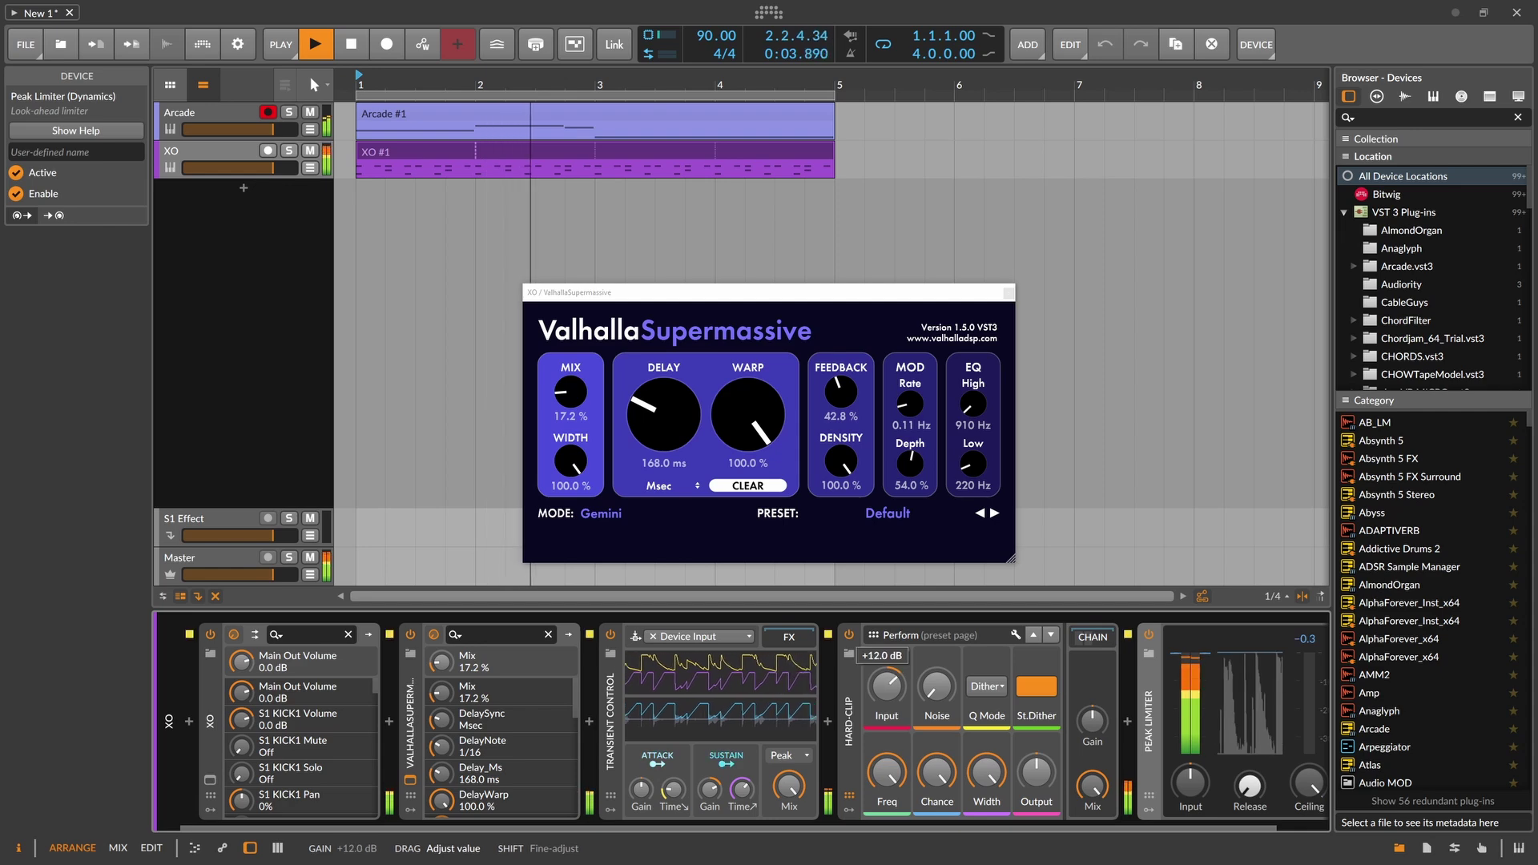
{"action": "left_click", "coordinate": [1009, 292]}
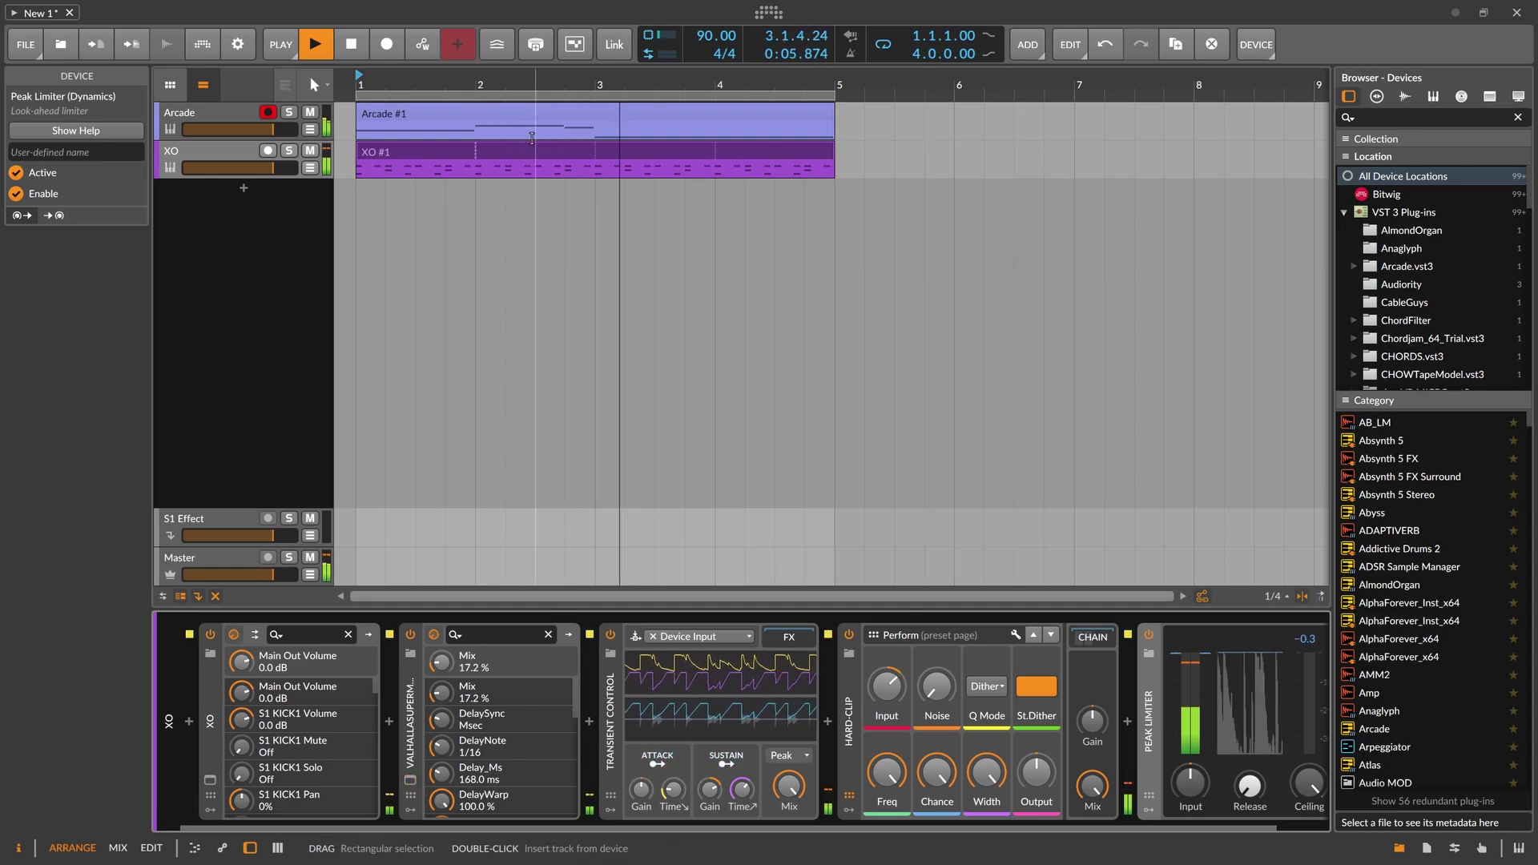
- Shorten the Arcade clip's G2 note to one bar, add a one-bar A2 note at bar 4, and audition the loop
{"action": "key", "text": "space"}
{"action": "double_click", "coordinate": [450, 115]}
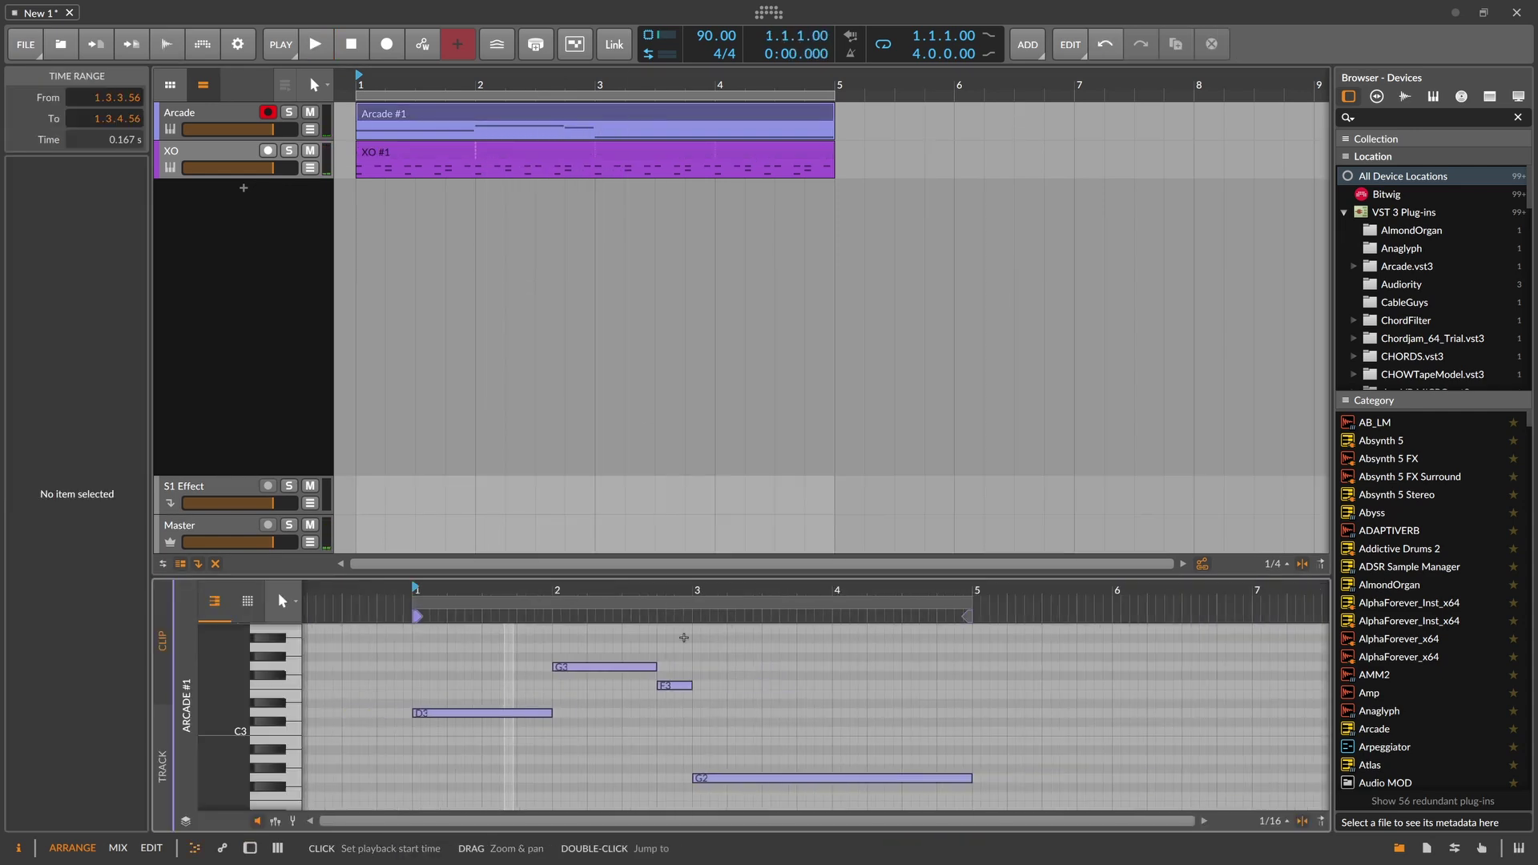
{"action": "left_click_drag", "start_coordinate": [970, 778], "coordinate": [834, 786]}
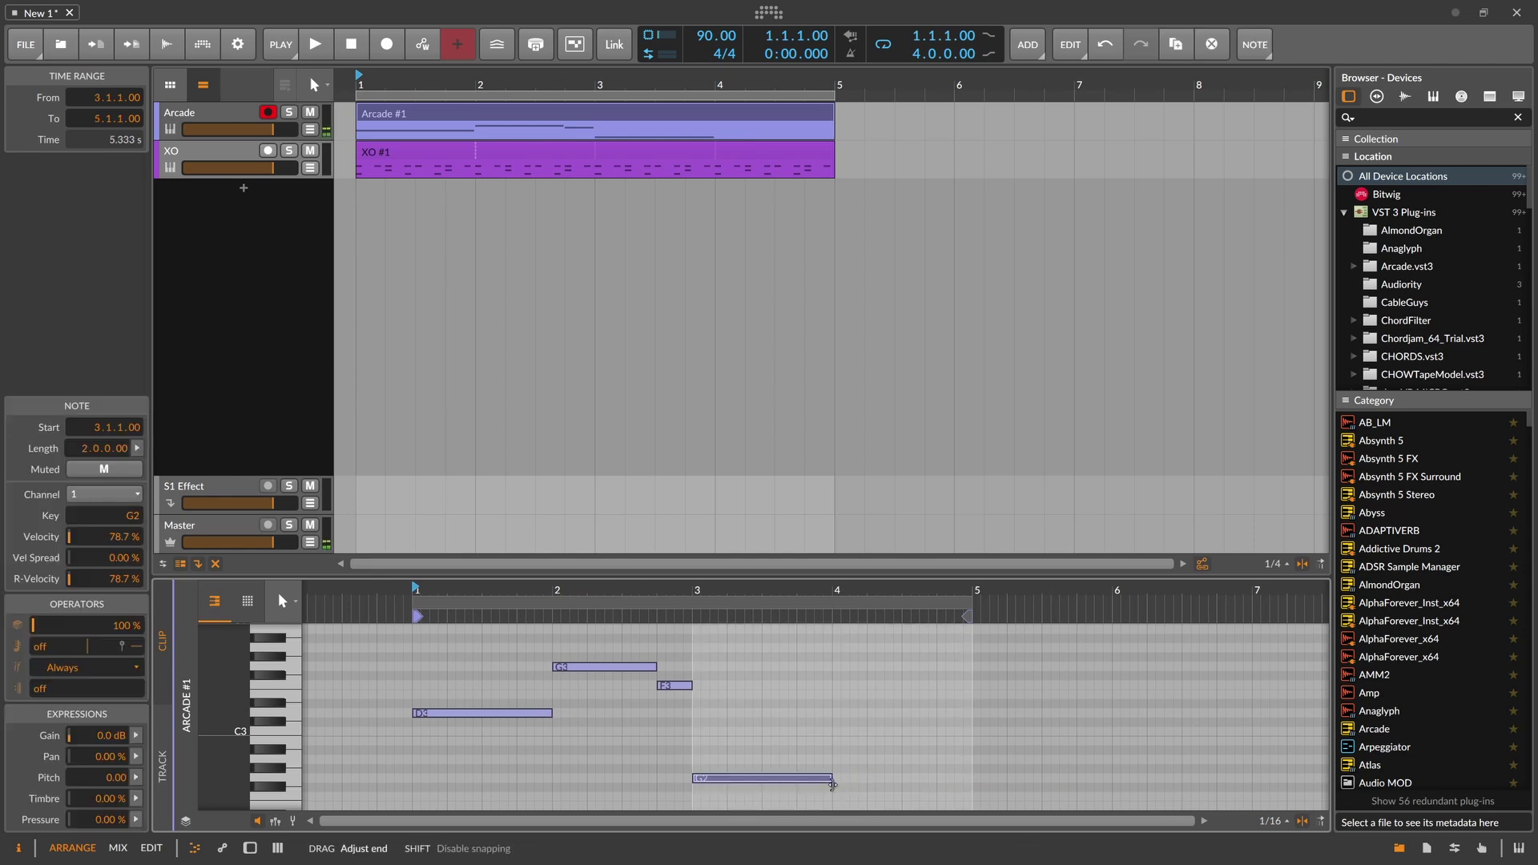
{"action": "double_click", "coordinate": [840, 762]}
{"action": "key", "text": "space"}
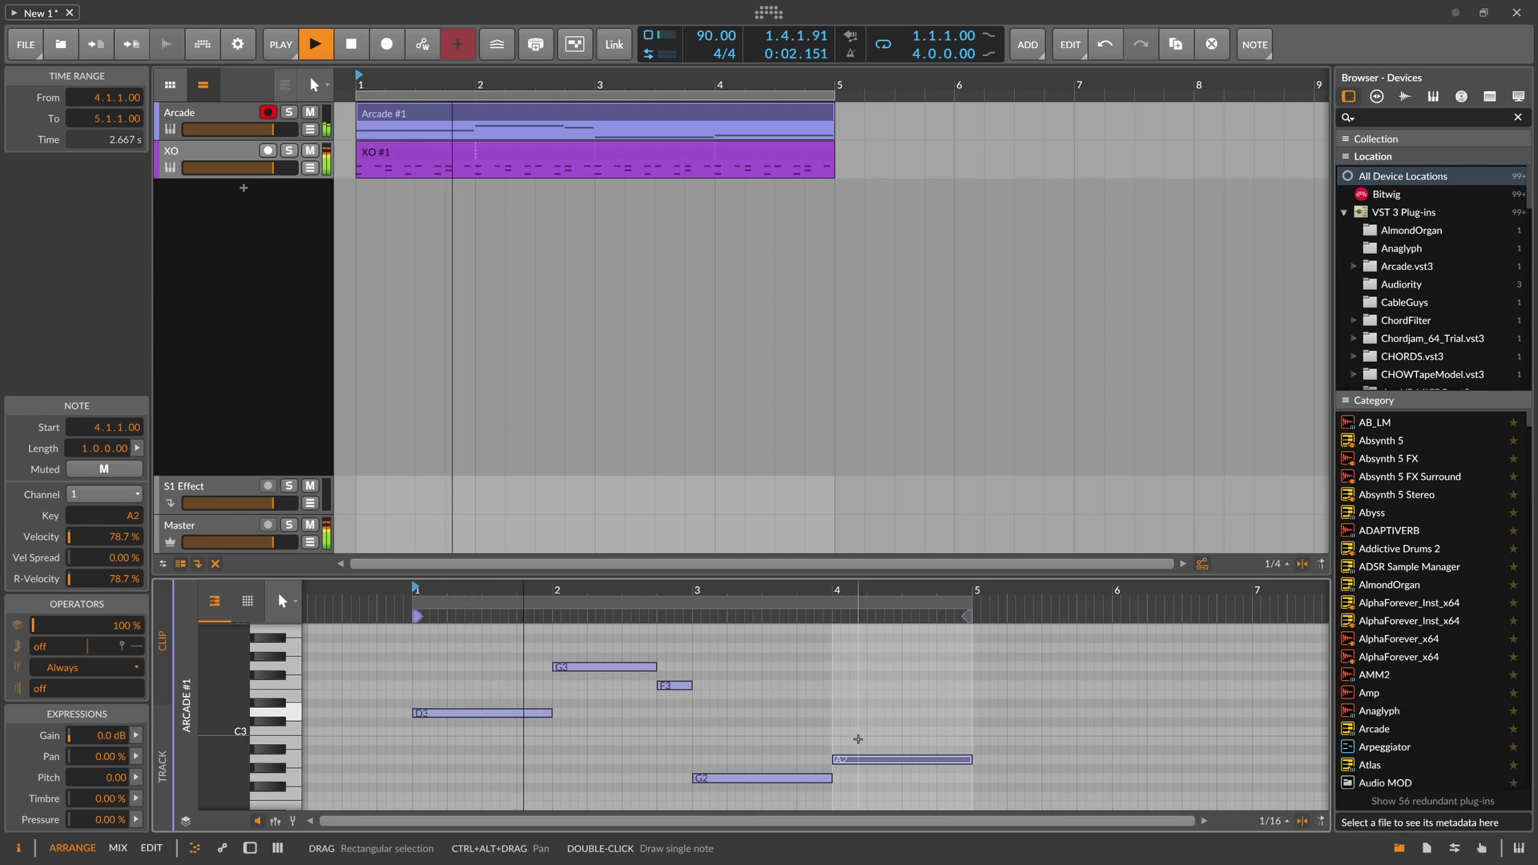
- Create an instrument track with the Electric Bass - Fingered Phat preset, found by searching the presets for "volker"
{"action": "double_click", "coordinate": [245, 197]}
{"action": "type", "text": "volker"}
{"action": "left_click", "coordinate": [1007, 290]}
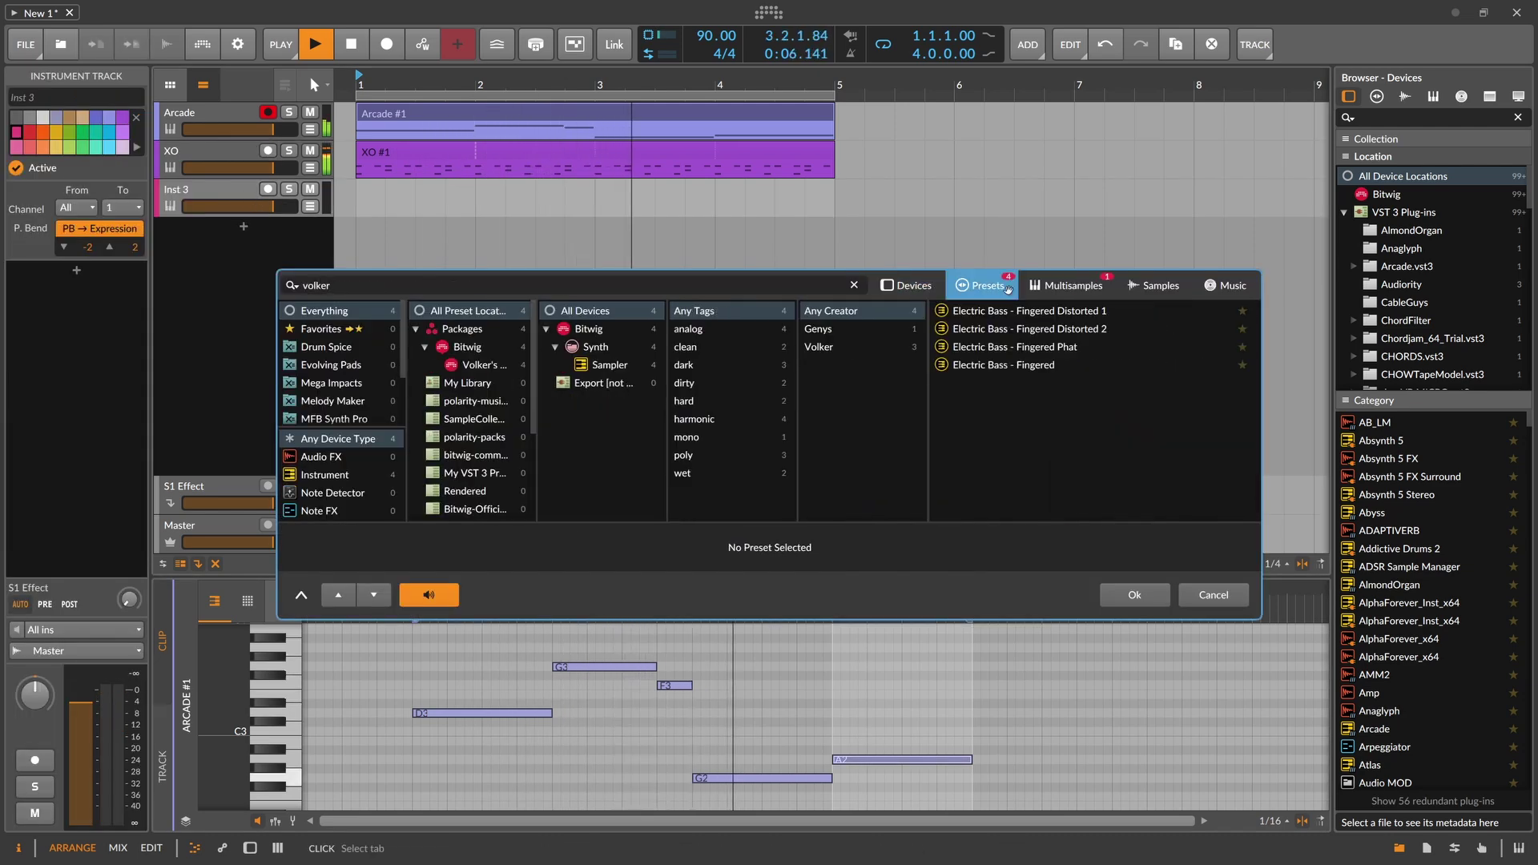
{"action": "left_click", "coordinate": [1052, 351]}
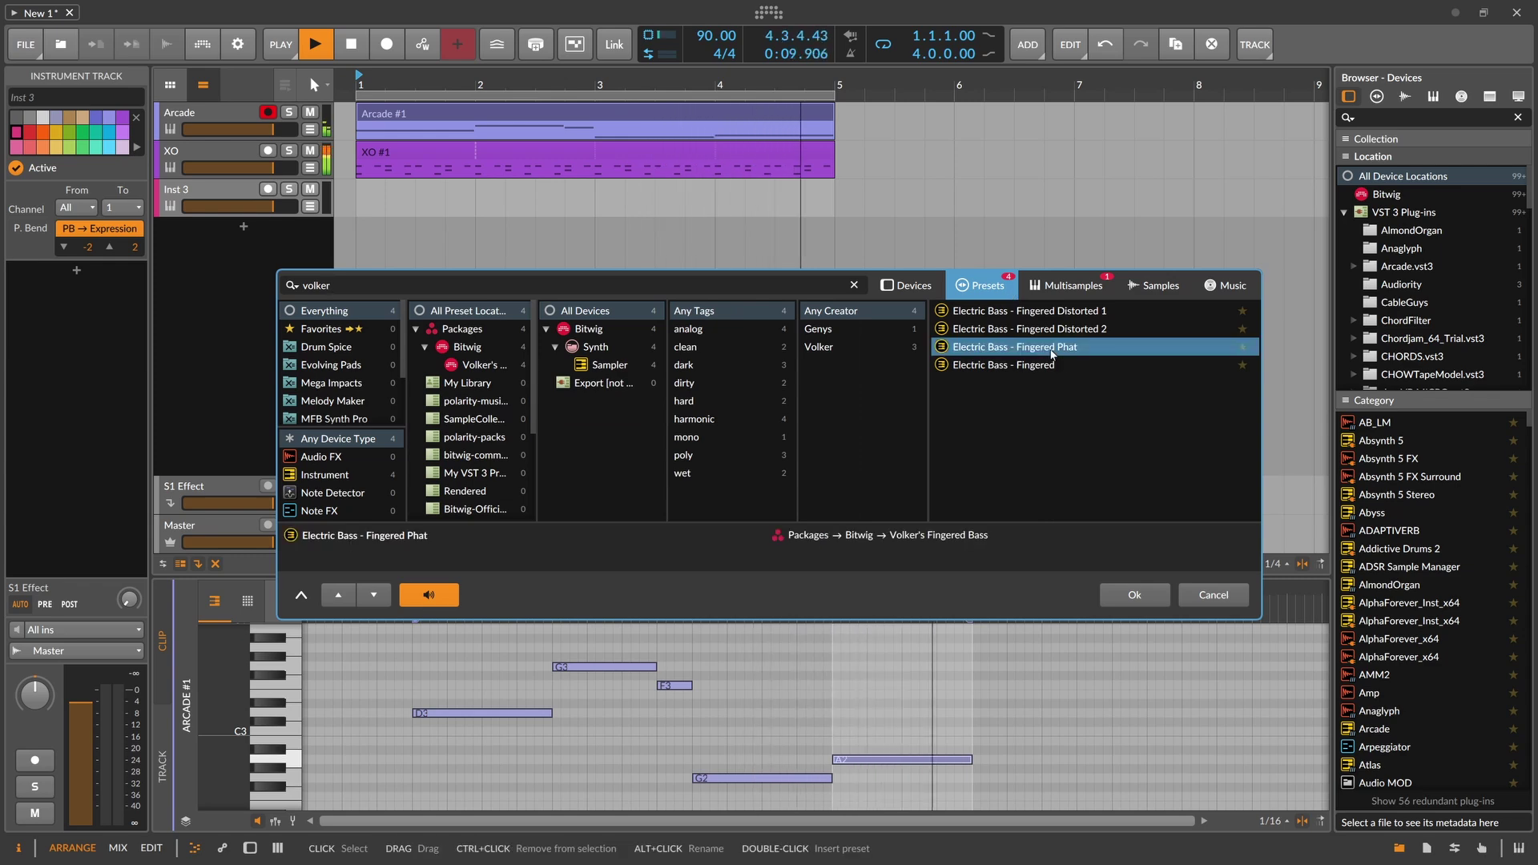
{"action": "double_click", "coordinate": [1053, 351]}
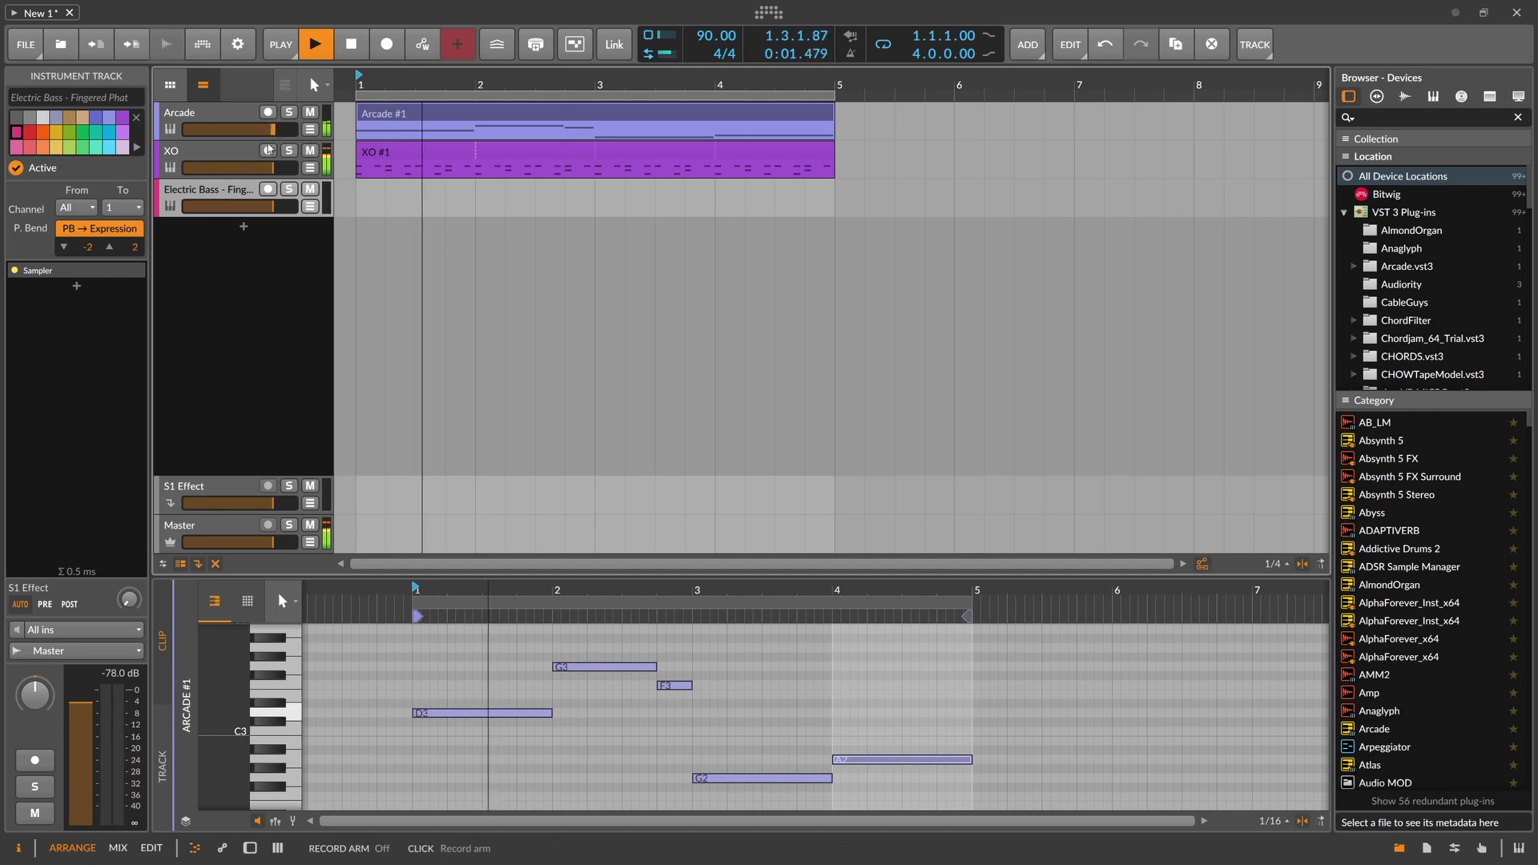
- Arm the bass track for recording and insert Note Transpose before its Sampler with a semitone shift of -6
{"action": "left_click", "coordinate": [266, 189]}
{"action": "left_click", "coordinate": [191, 724]}
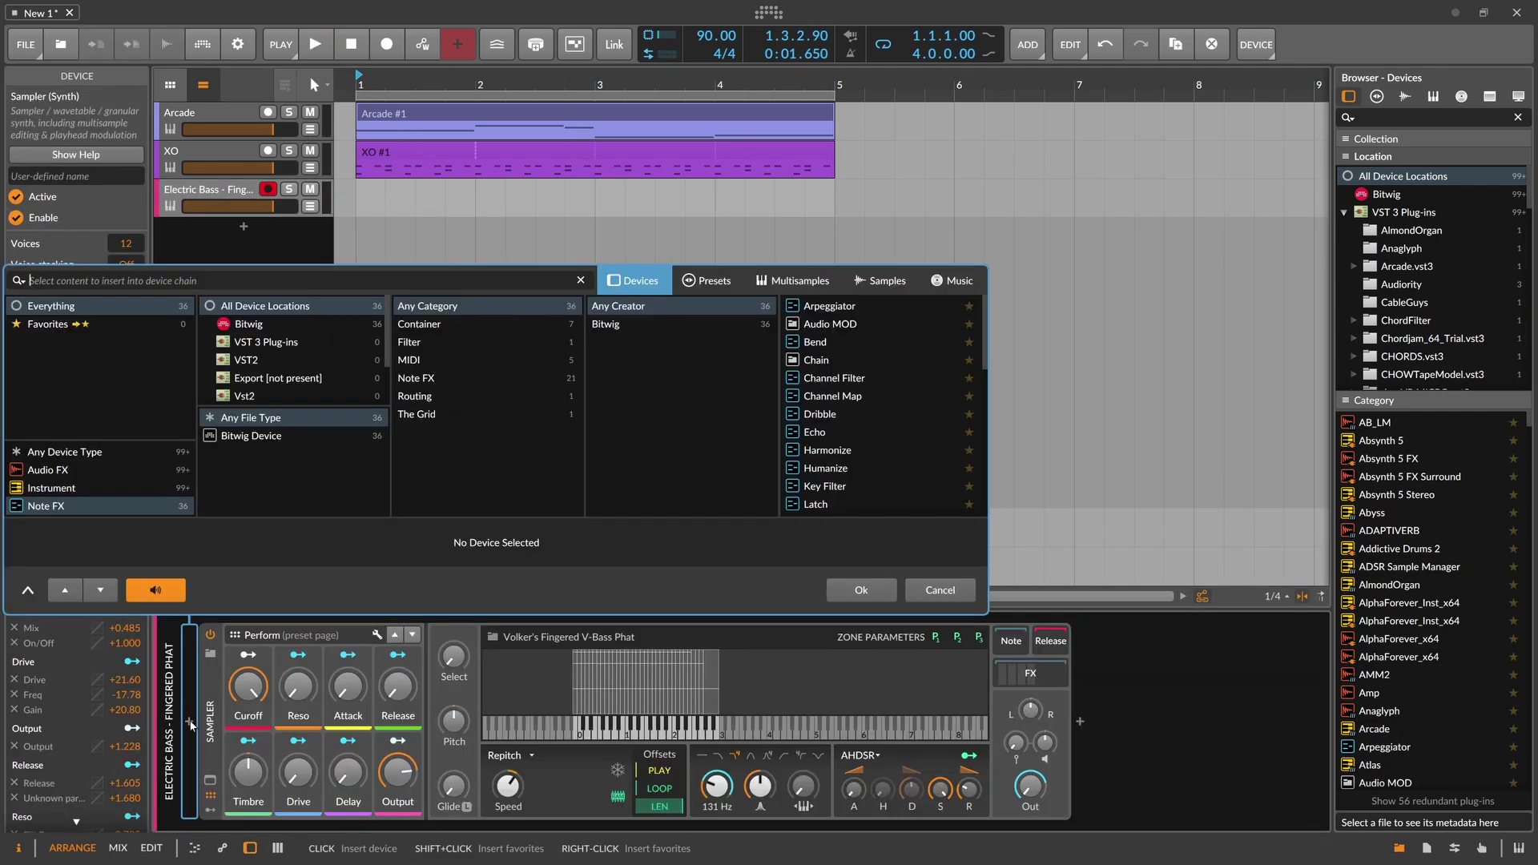
{"action": "type", "text": "trans"}
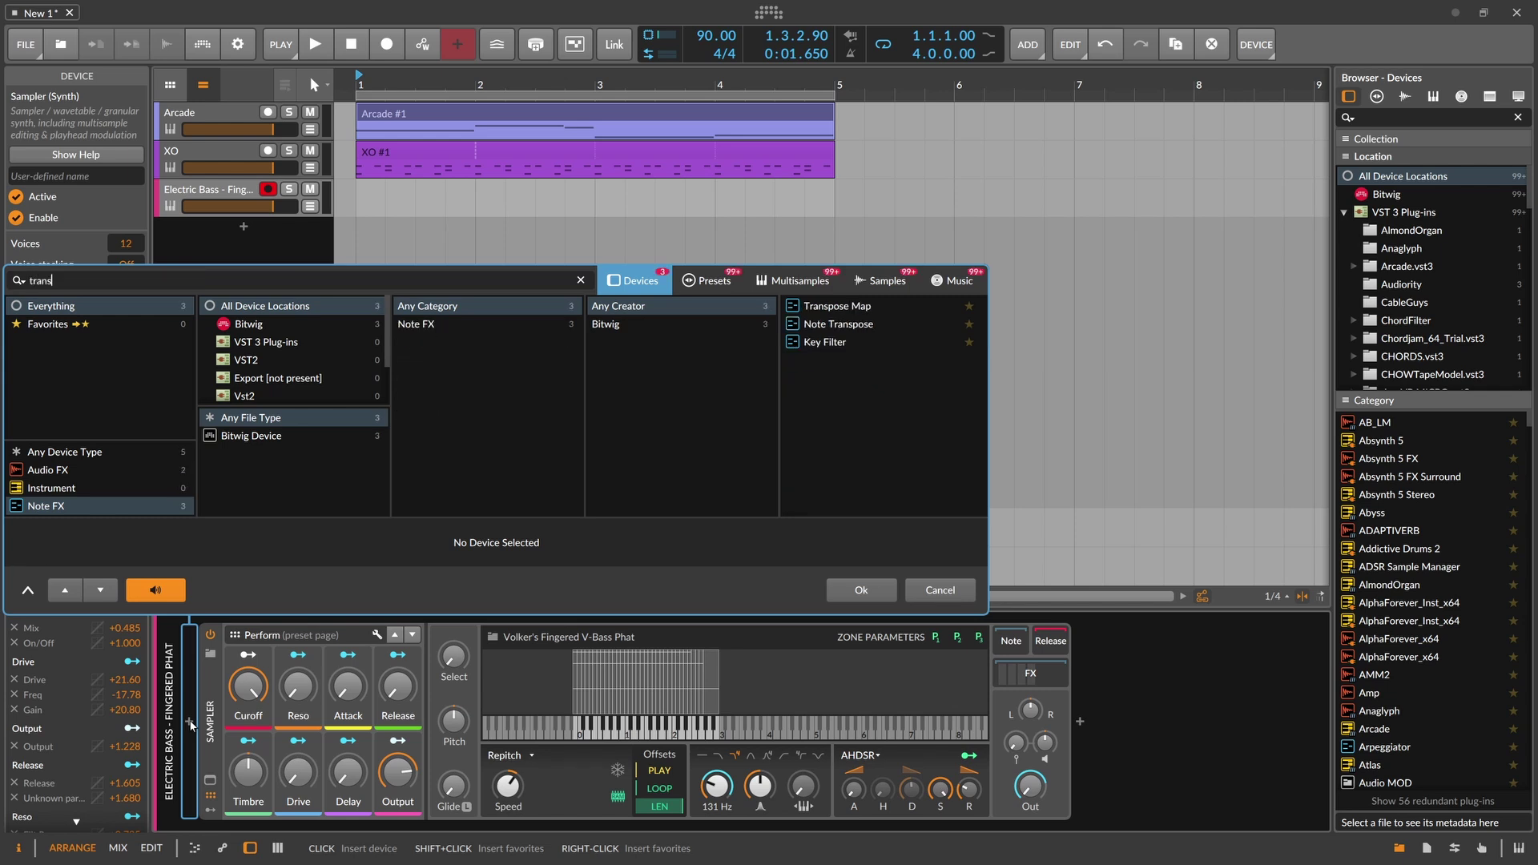
{"action": "key", "text": "Down"}
{"action": "key", "text": "Down"}
{"action": "key", "text": "Return"}
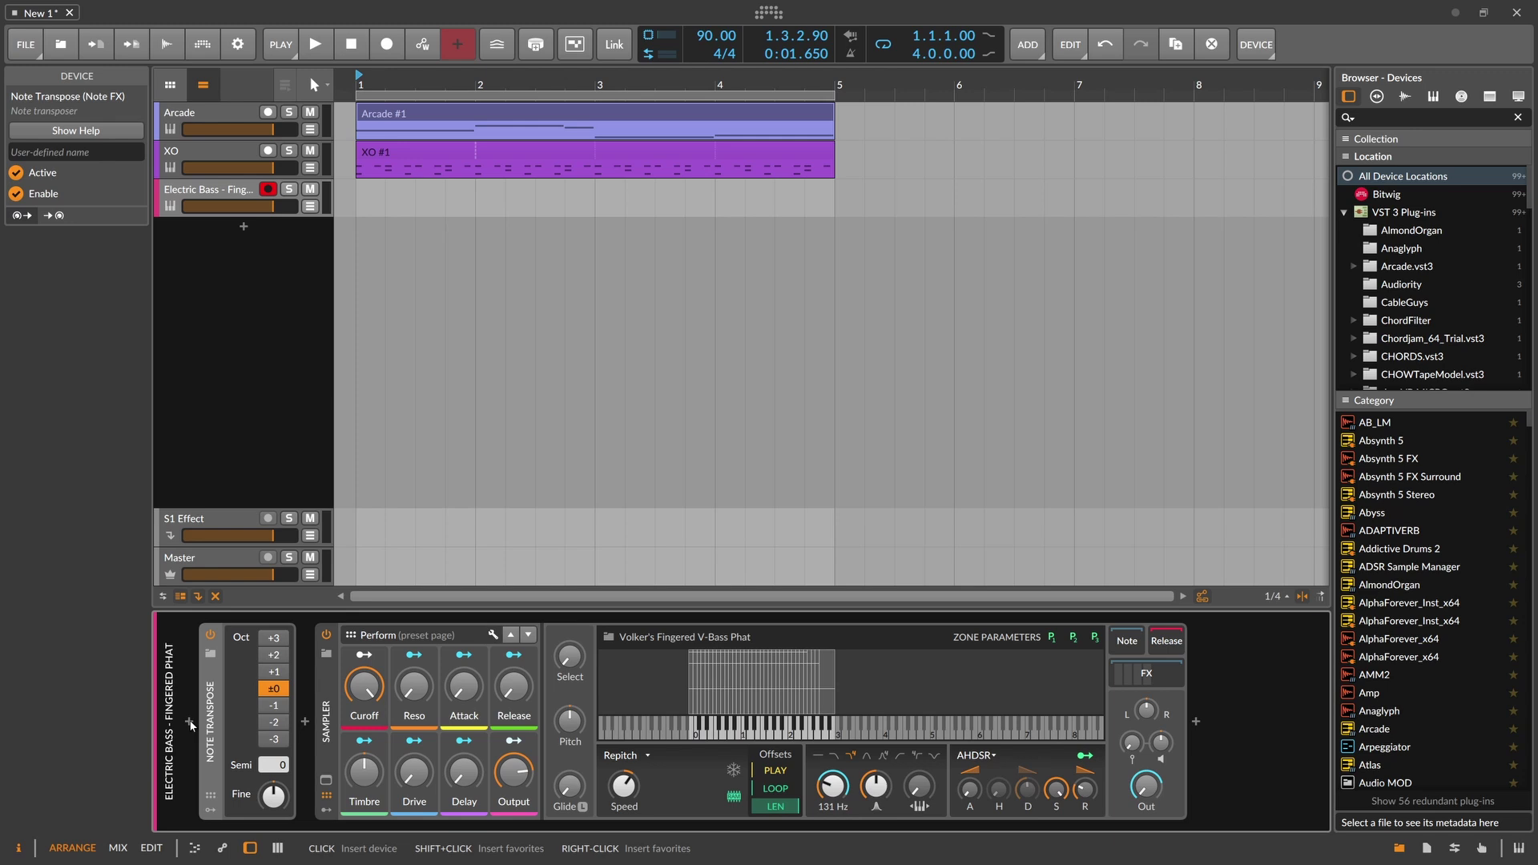
{"action": "mouse_move", "coordinate": [273, 765]}
{"action": "left_mouse_down"}
{"action": "mouse_move", "coordinate": [272, 781]}
{"action": "mouse_move", "coordinate": [278, 763]}
{"action": "left_mouse_up"}
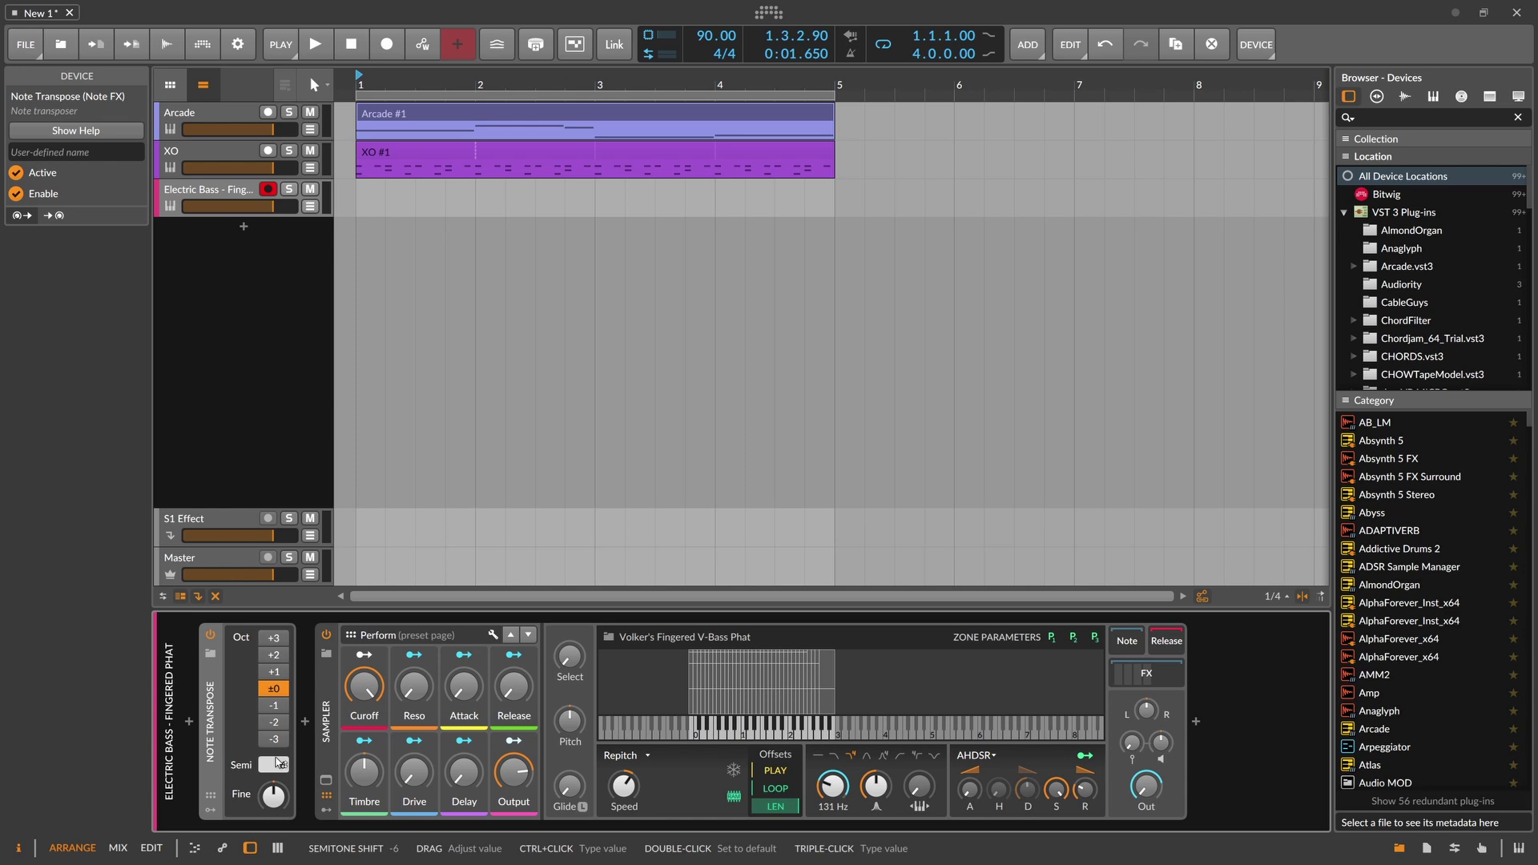
{"action": "left_click", "coordinate": [232, 191]}
{"action": "left_click", "coordinate": [76, 630]}
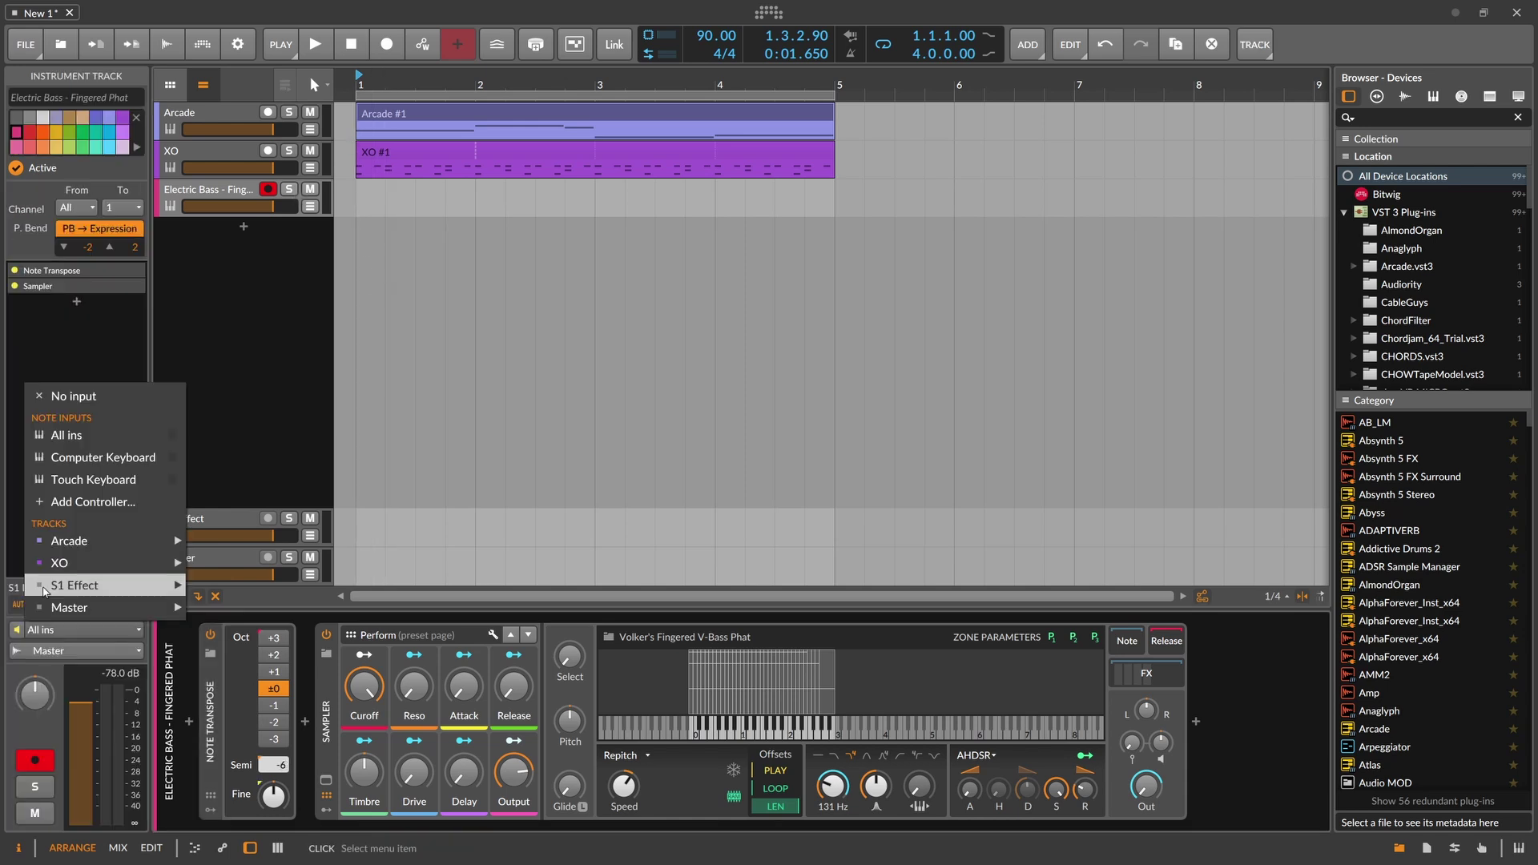
{"action": "left_click", "coordinate": [82, 319]}
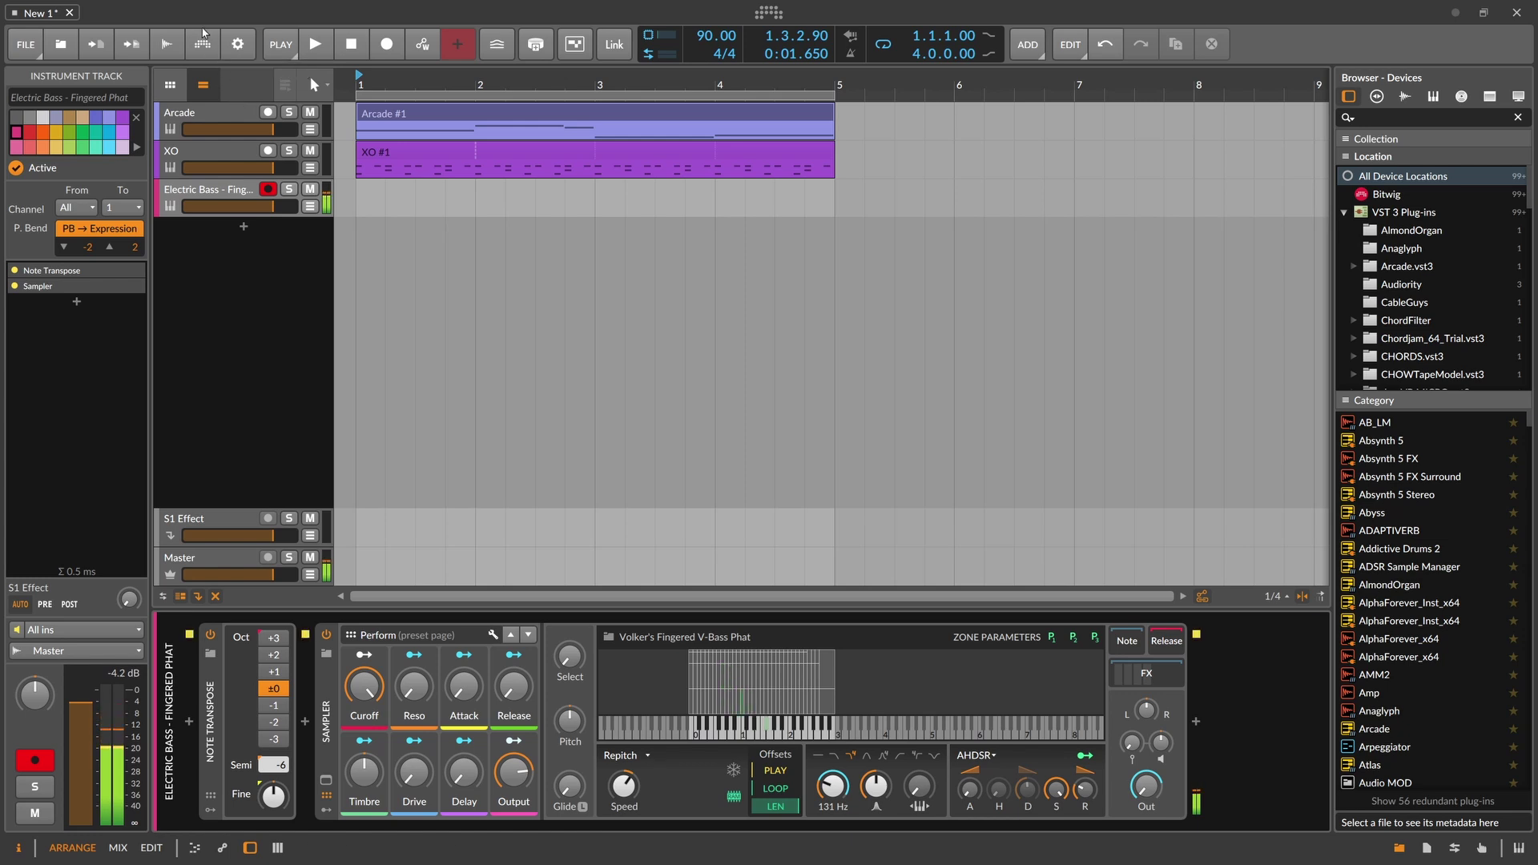
- Rehearse over the loop and record a four-bar bass line on the Electric Bass track
{"action": "left_click", "coordinate": [315, 44]}
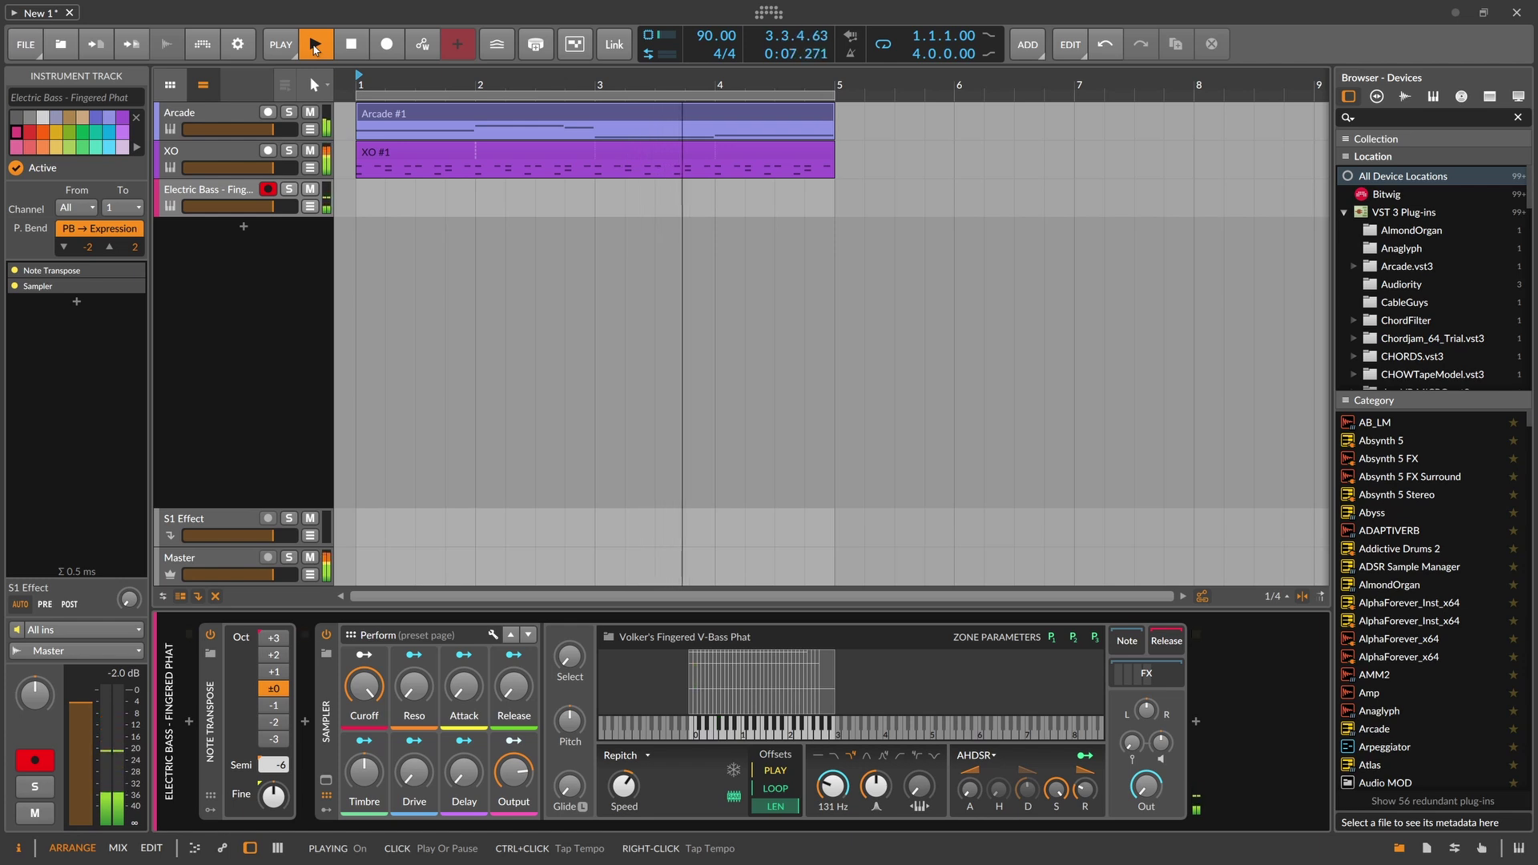
{"action": "left_click", "coordinate": [315, 45]}
{"action": "left_click", "coordinate": [314, 45]}
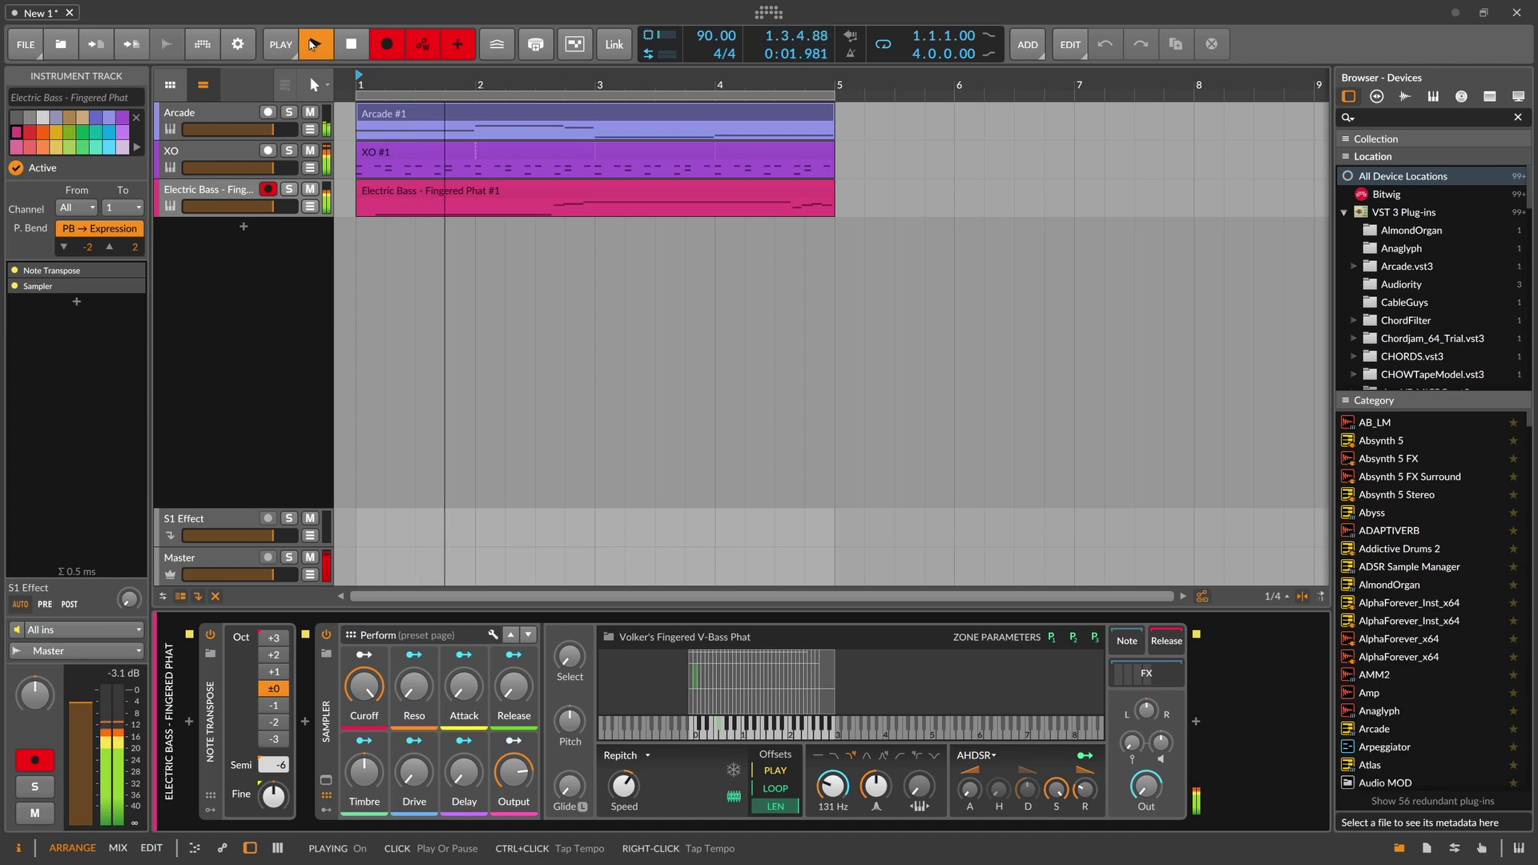
{"action": "key", "text": "space"}
- Open the recorded bass clip, quantize all its notes, and play the loop to check the timing
{"action": "double_click", "coordinate": [442, 191]}
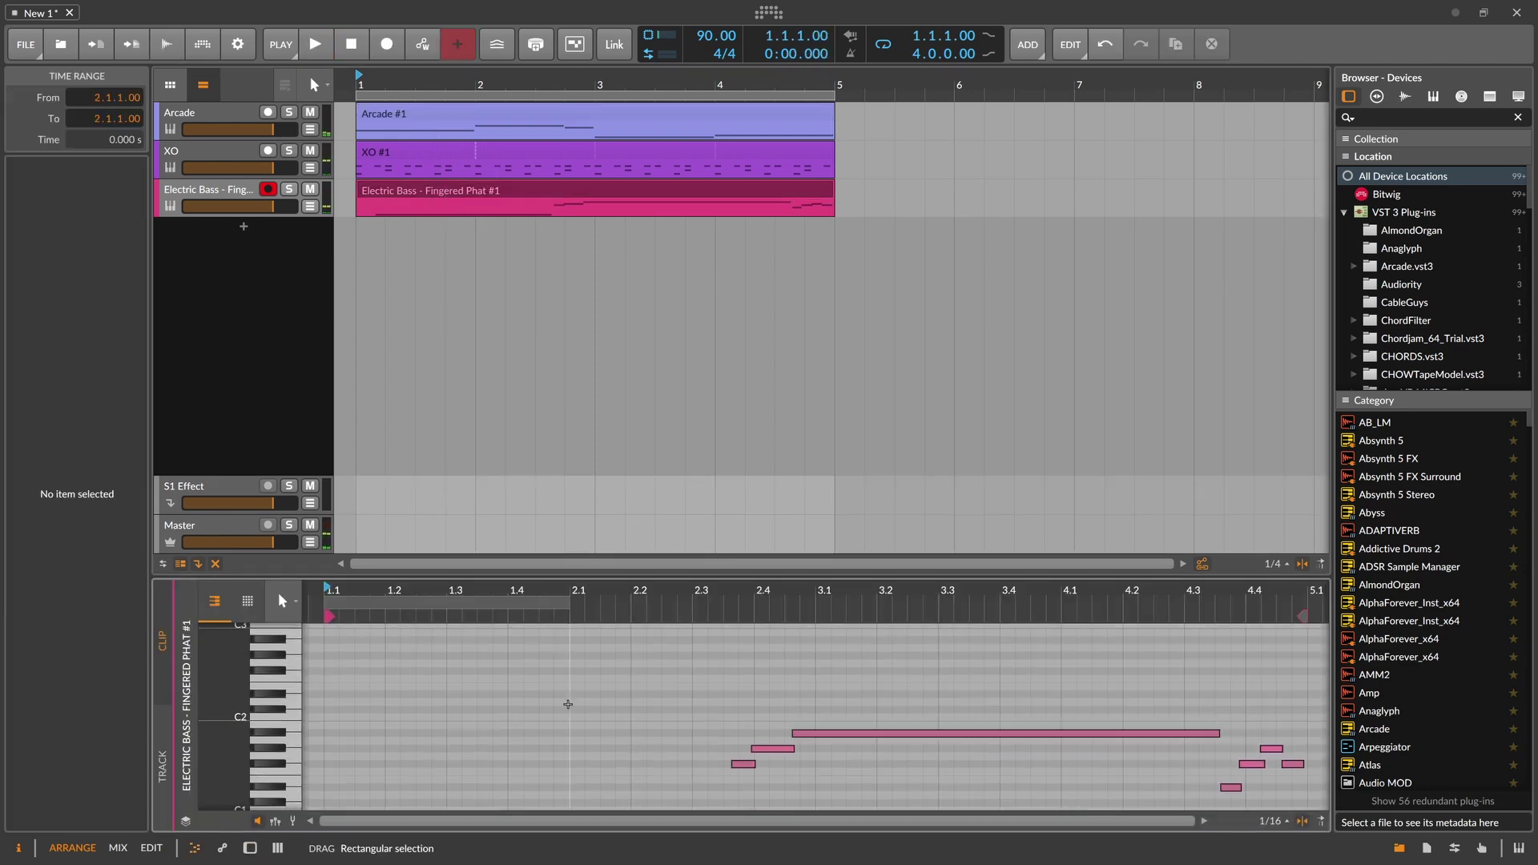
{"action": "key", "text": "q"}
{"action": "scroll", "coordinate": [566, 705], "scroll_direction": "down", "scroll_amount": 3}
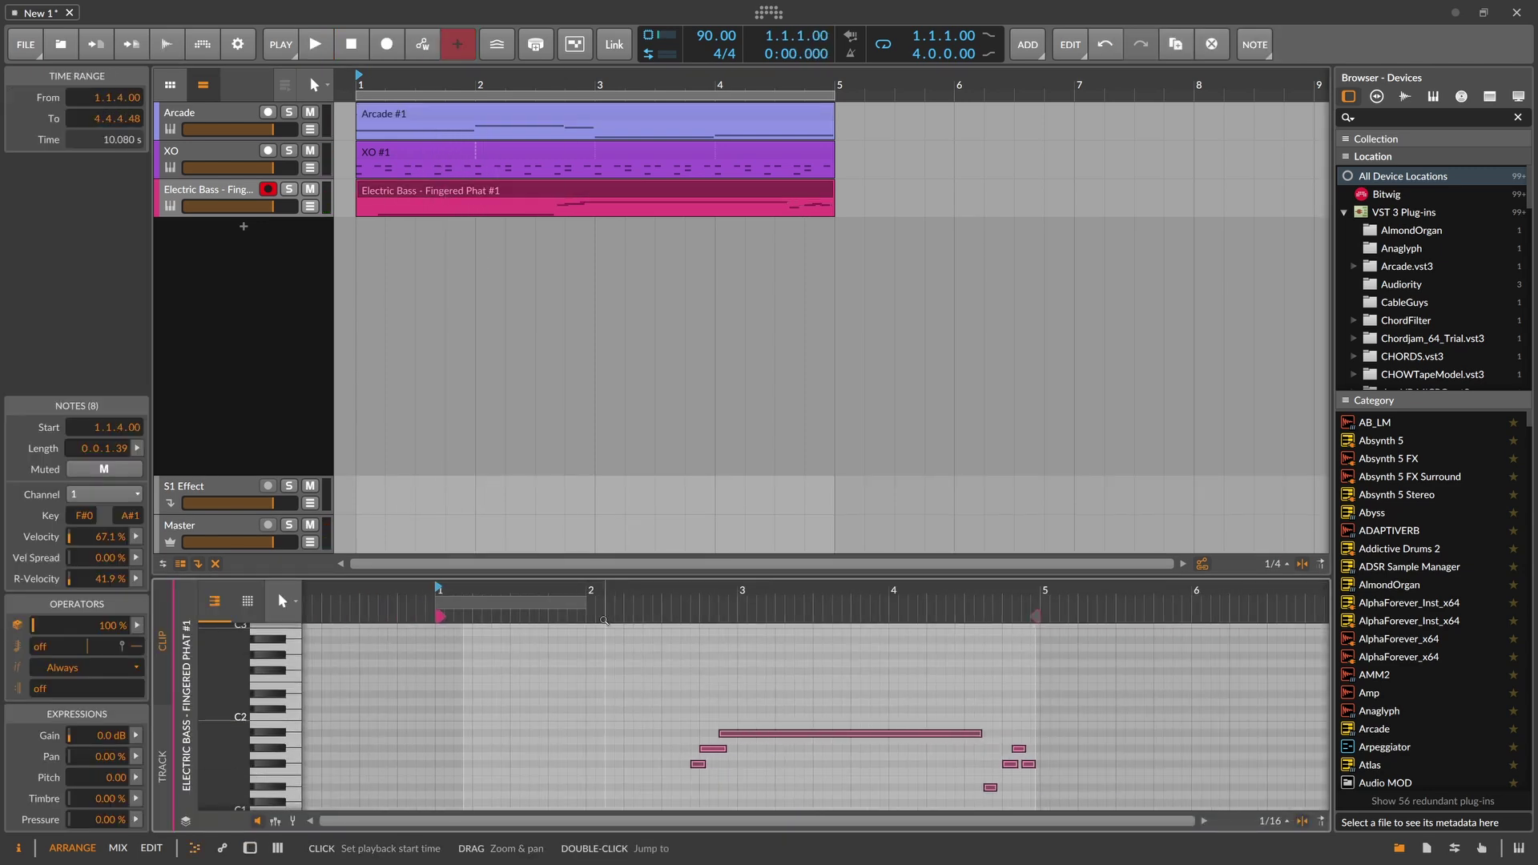
{"action": "scroll", "coordinate": [602, 646], "scroll_direction": "down", "scroll_amount": 5}
{"action": "scroll", "coordinate": [603, 646], "scroll_direction": "up", "scroll_amount": 4}
{"action": "key", "text": "space"}
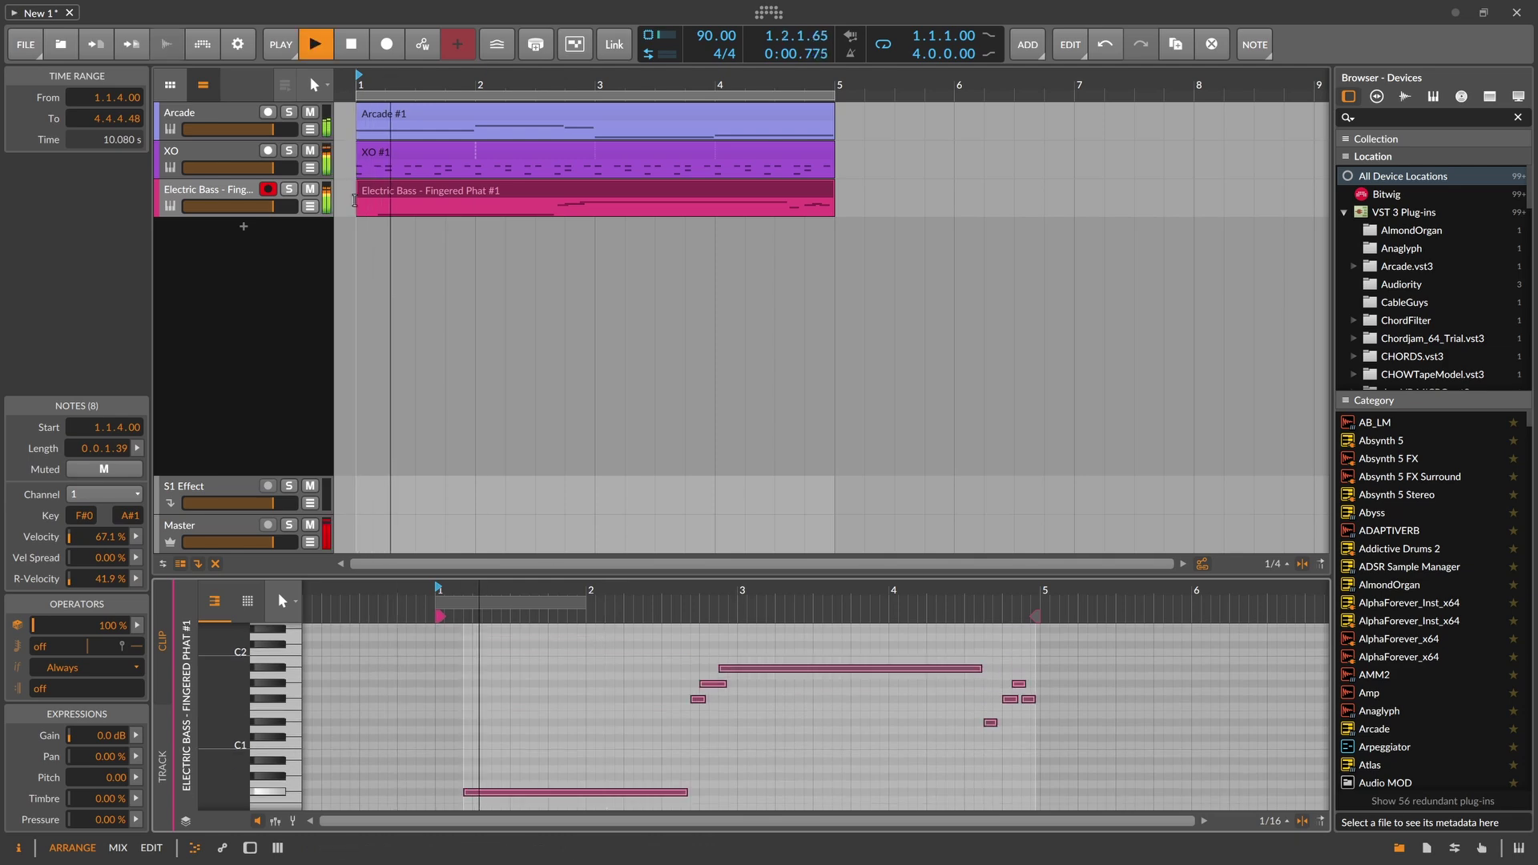
- Disarm the bass track and raise its Sampler's Drive while the loop plays
{"action": "double_click", "coordinate": [242, 194]}
{"action": "left_click", "coordinate": [268, 190]}
{"action": "left_click", "coordinate": [233, 154]}
{"action": "left_click", "coordinate": [235, 192]}
{"action": "left_click_drag", "start_coordinate": [464, 772], "coordinate": [414, 771]}
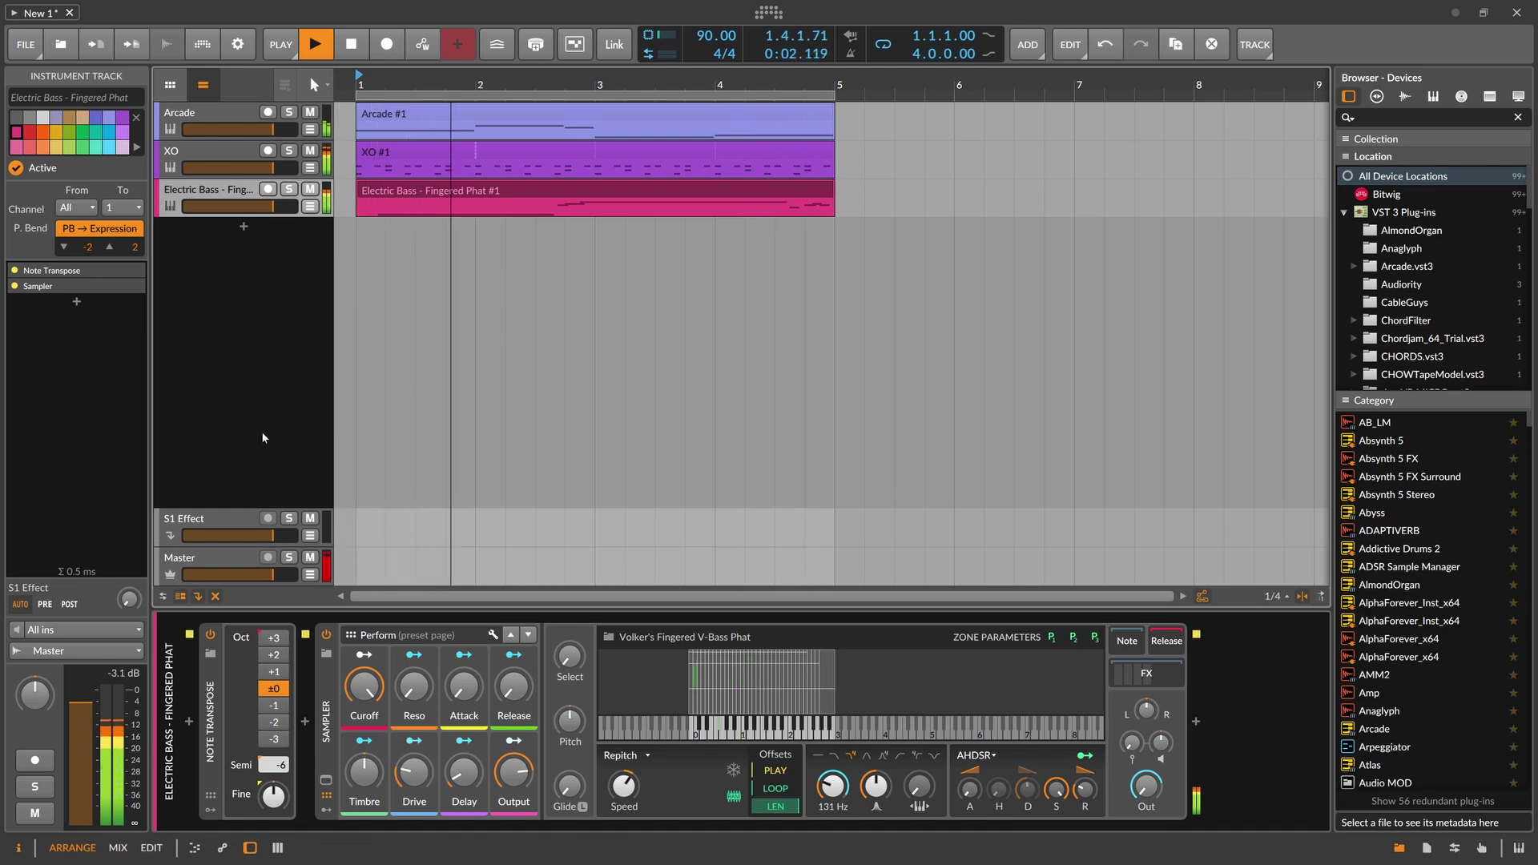
{"action": "key", "text": "space"}
- Create another instrument track with the Wurlitzer preset, found by searching the presets for "wurl"
{"action": "left_click", "coordinate": [243, 230]}
{"action": "type", "text": "wurl"}
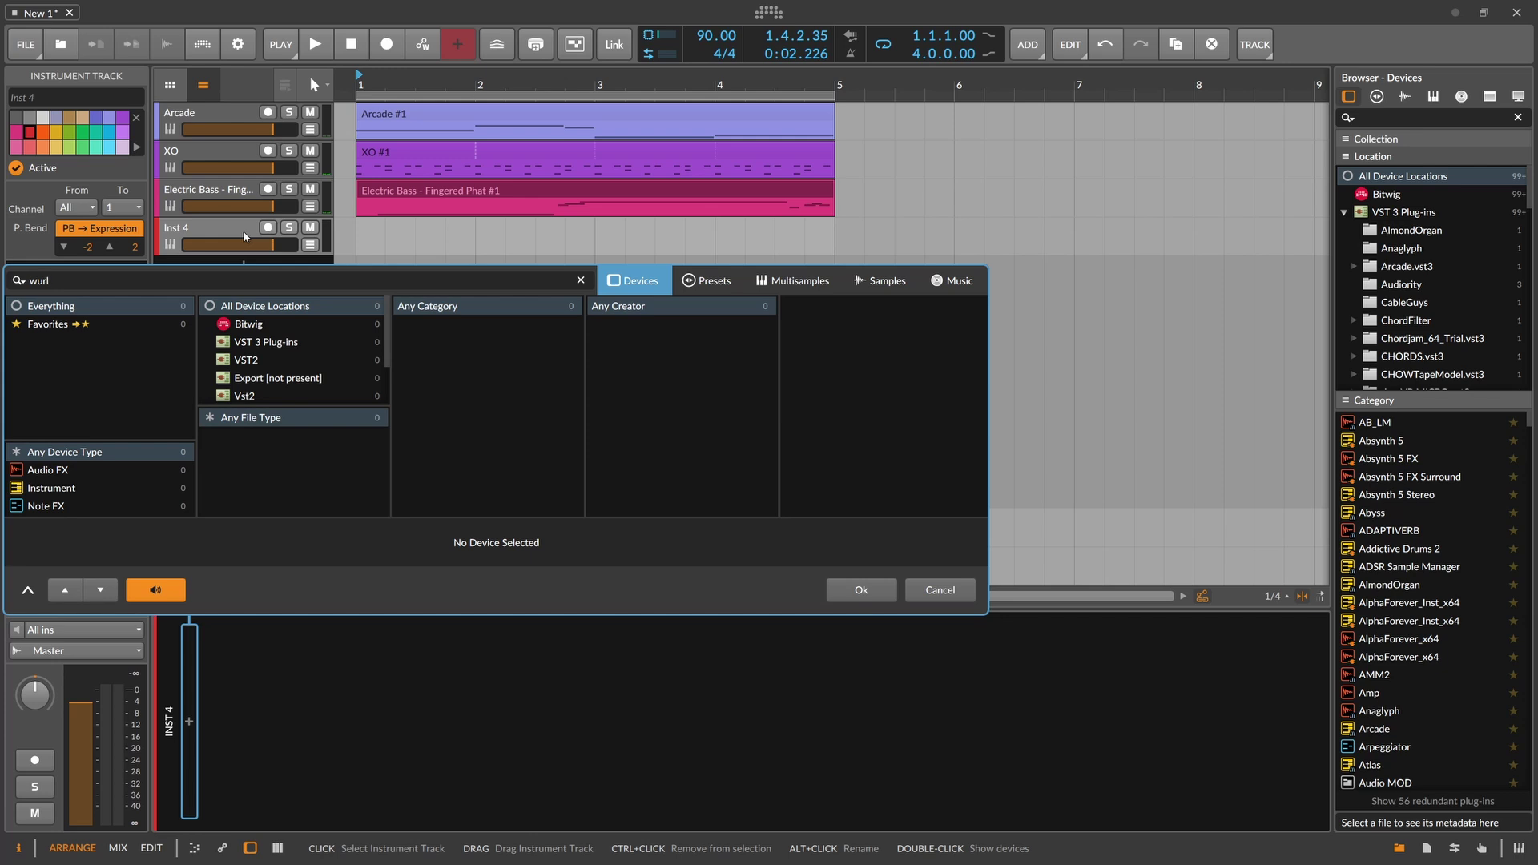
{"action": "left_click", "coordinate": [730, 281]}
{"action": "left_click", "coordinate": [726, 324]}
{"action": "double_click", "coordinate": [726, 324]}
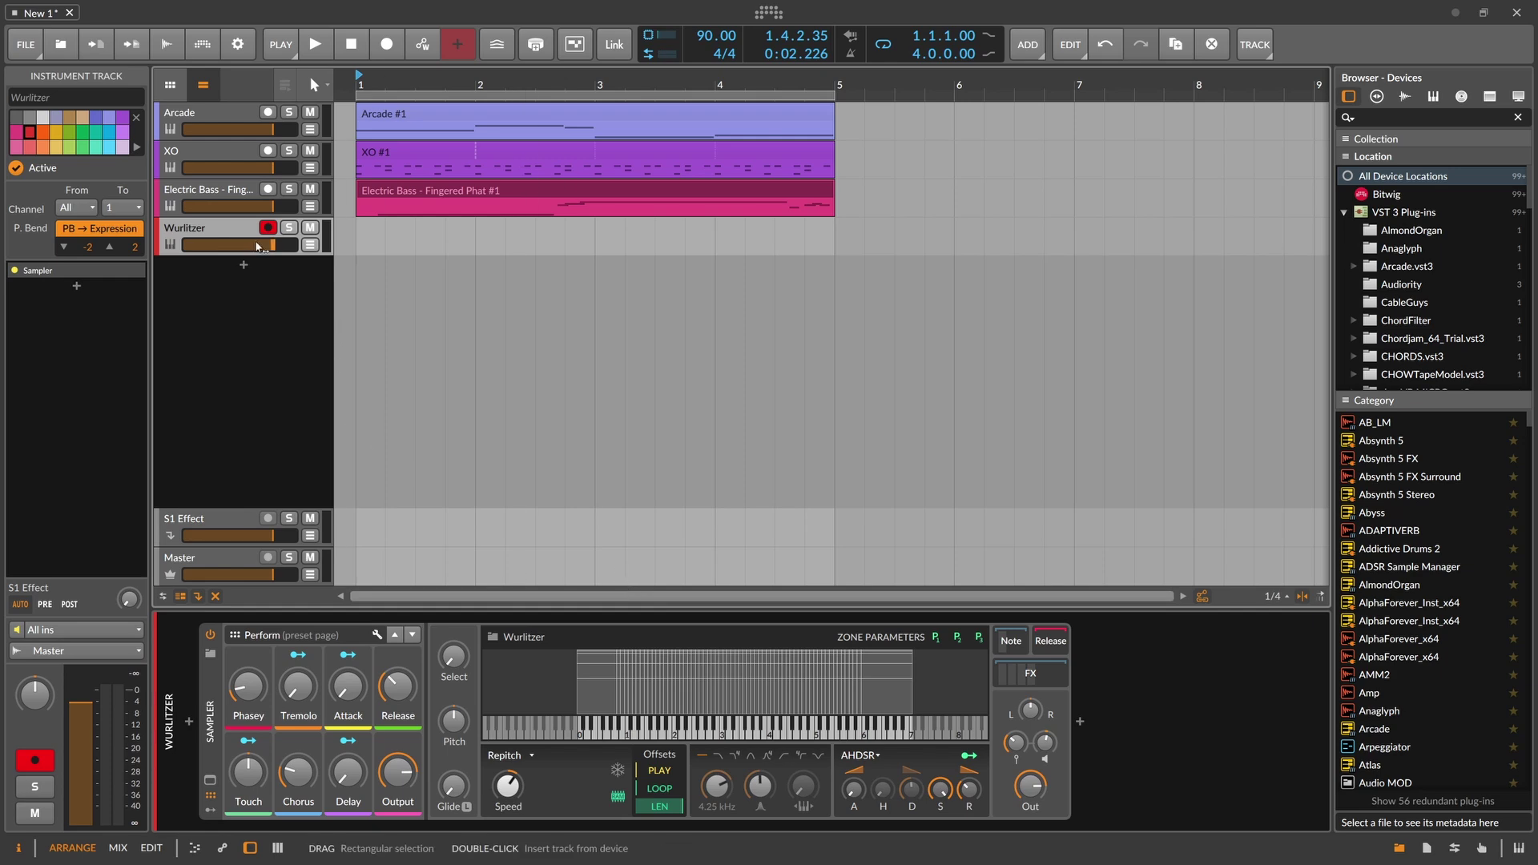
- Copy the bass track's Note Transpose device, set to -6 semitones, before the Wurlitzer's Sampler and adjust the Sampler's Delay
{"action": "left_click", "coordinate": [226, 190]}
{"action": "left_click_drag", "start_coordinate": [200, 680], "coordinate": [200, 729]}
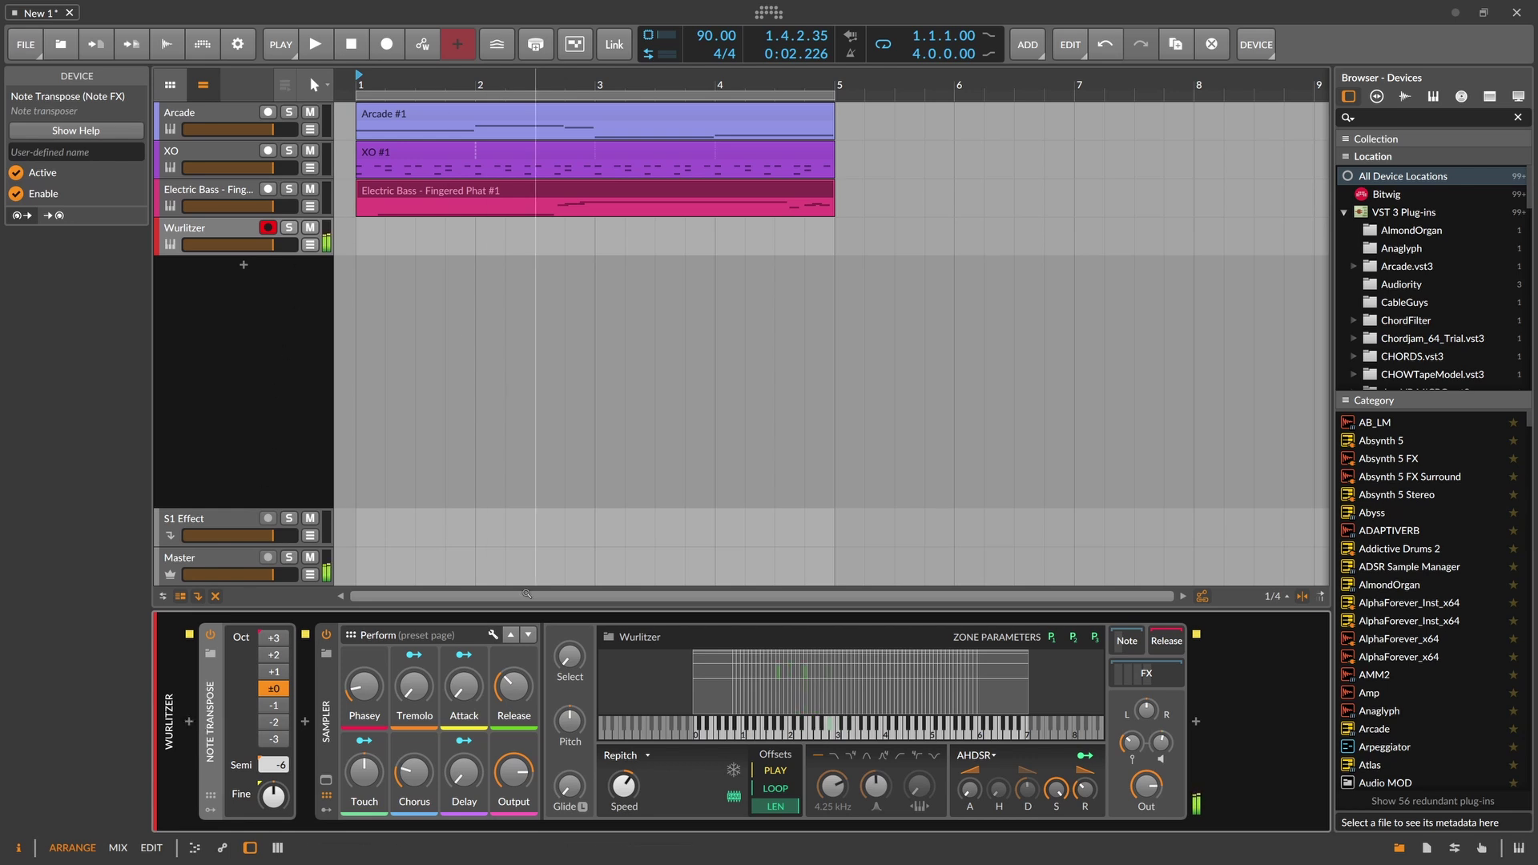
{"action": "left_click_drag", "start_coordinate": [463, 767], "coordinate": [413, 750]}
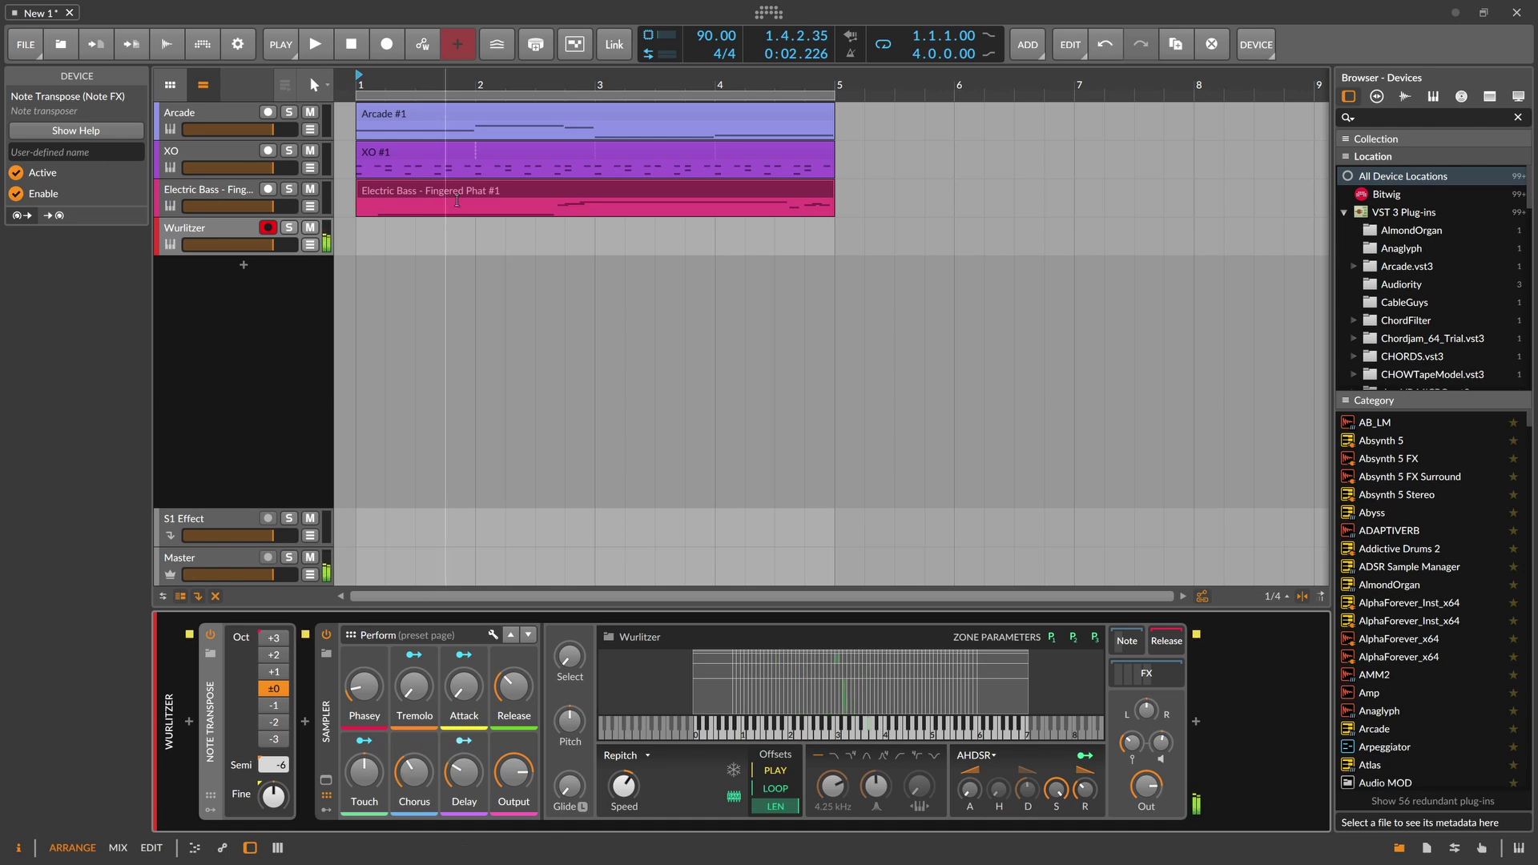
- Rehearse over the loop, record a four-bar Wurlitzer part, and delete the Delay automation written during the take
{"action": "left_click", "coordinate": [324, 50]}
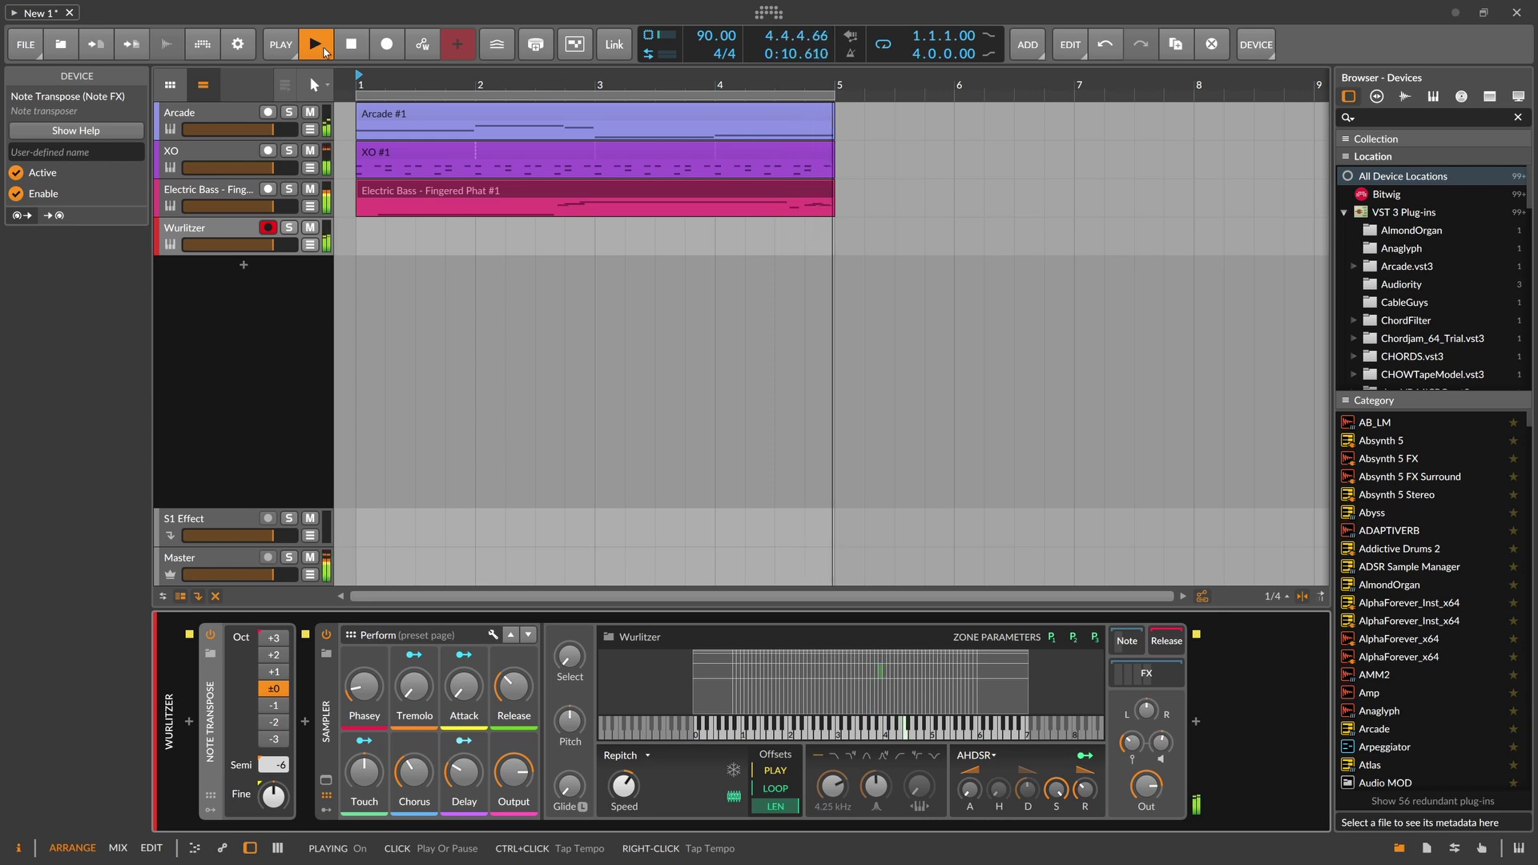
{"action": "left_click", "coordinate": [324, 50]}
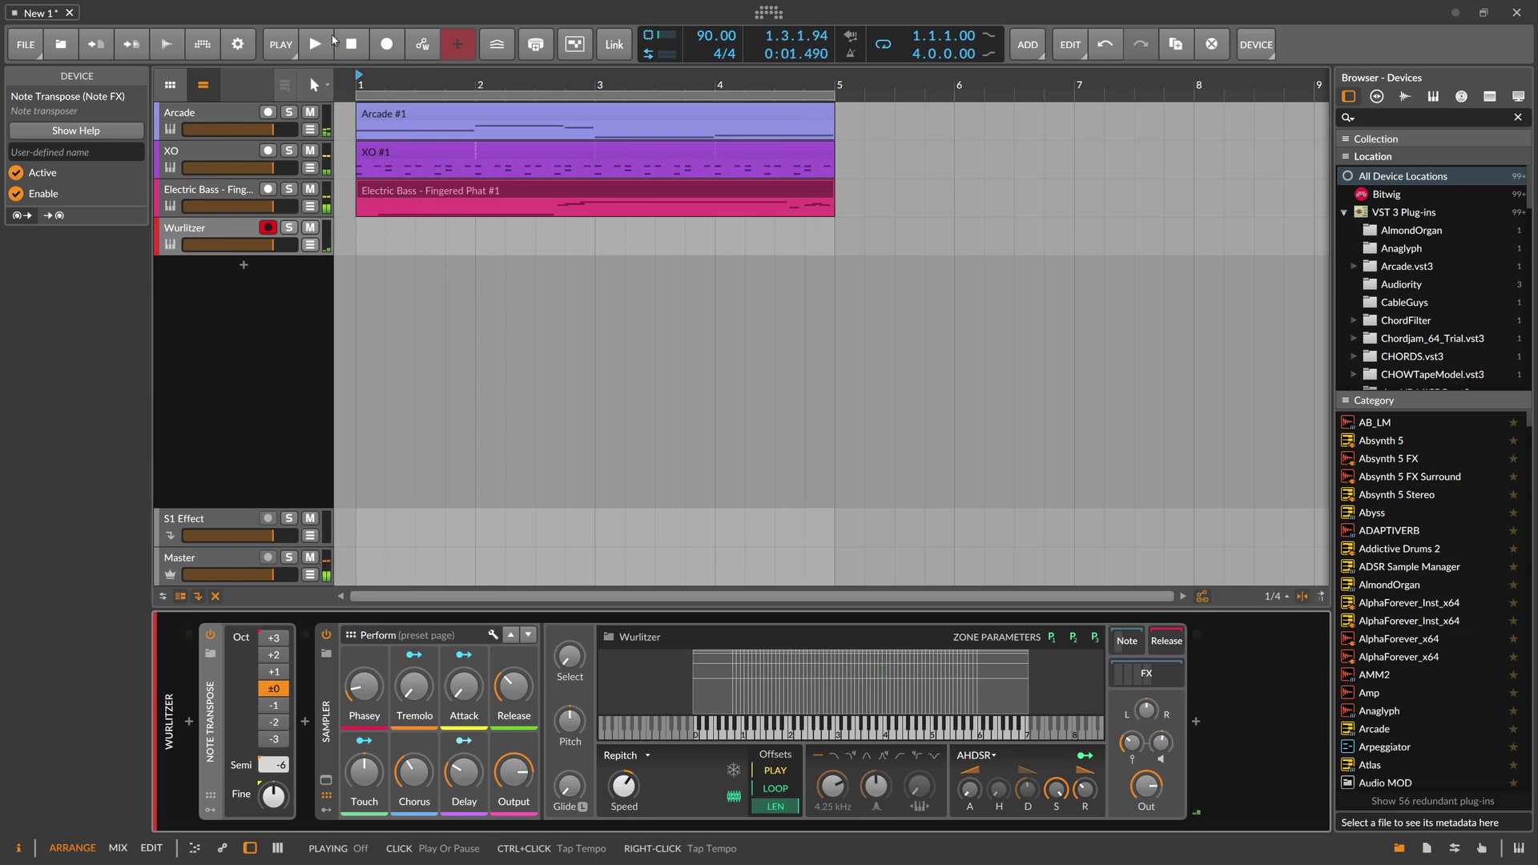
{"action": "left_click", "coordinate": [383, 46]}
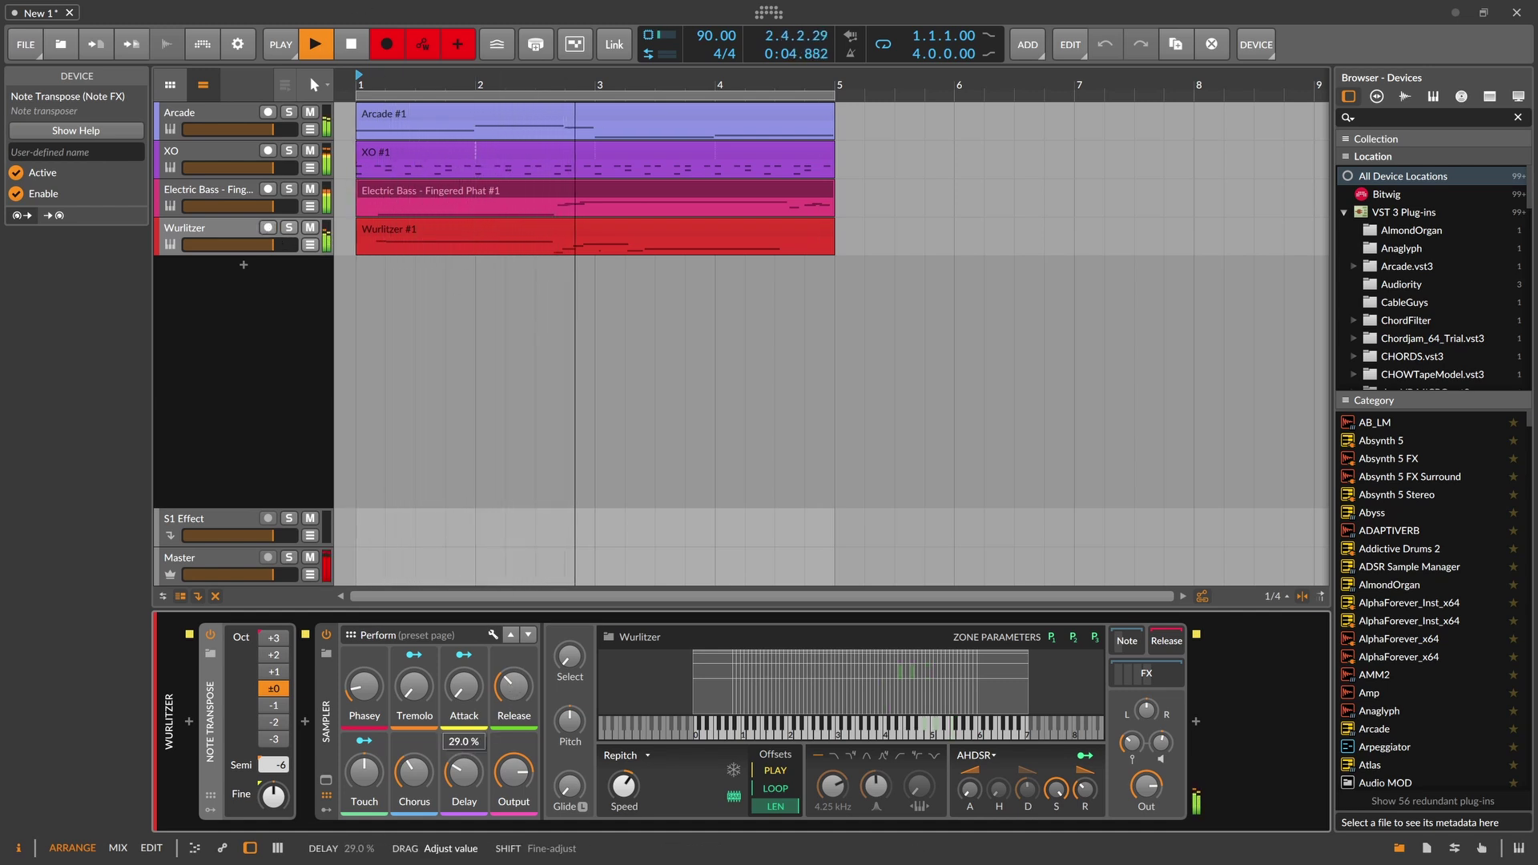
{"action": "right_click", "coordinate": [464, 773]}
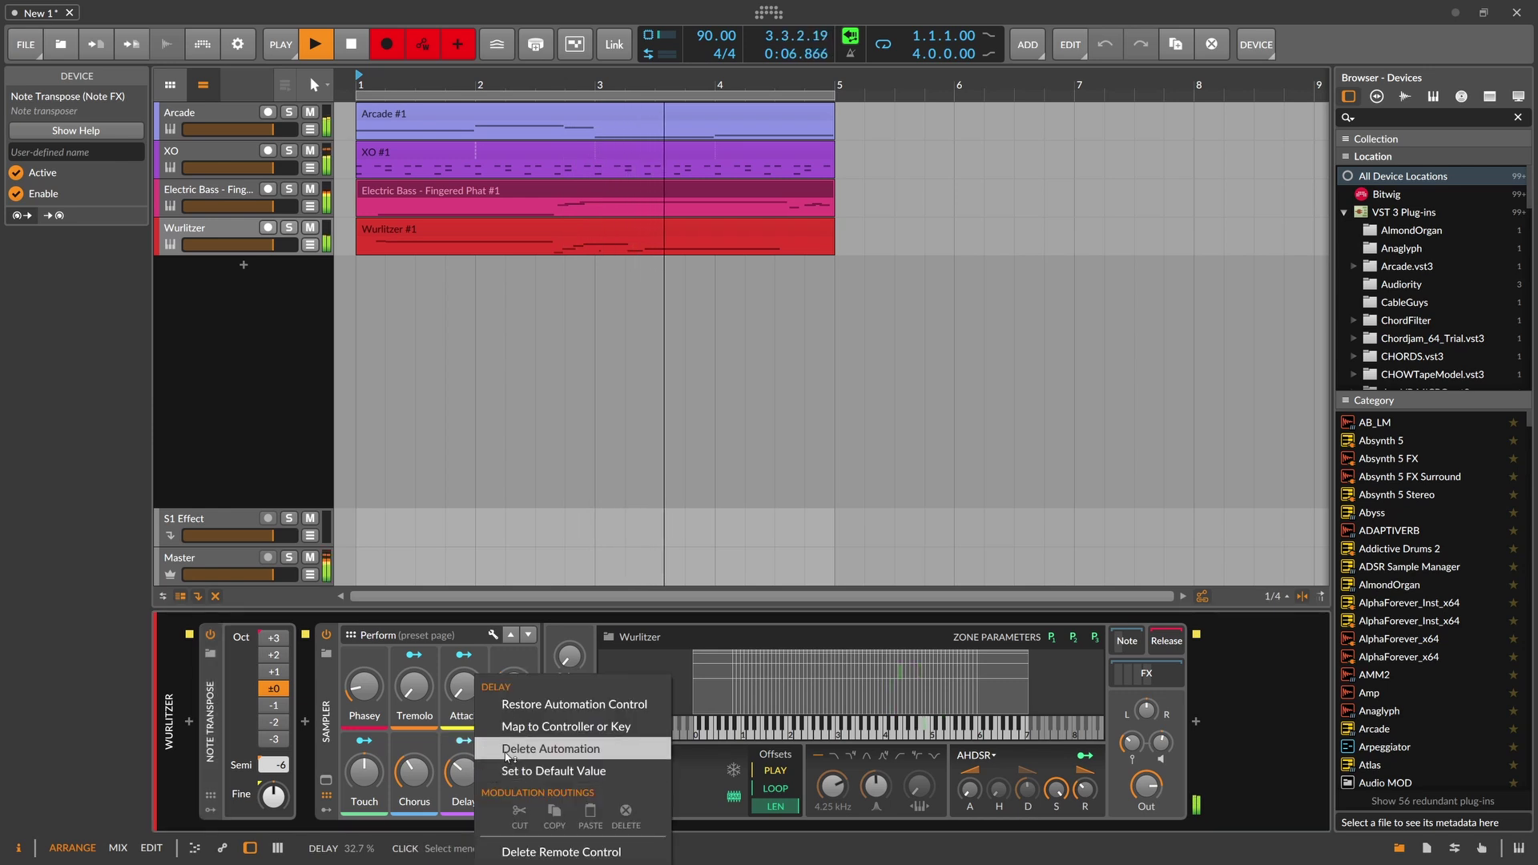
{"action": "key", "text": "Escape"}
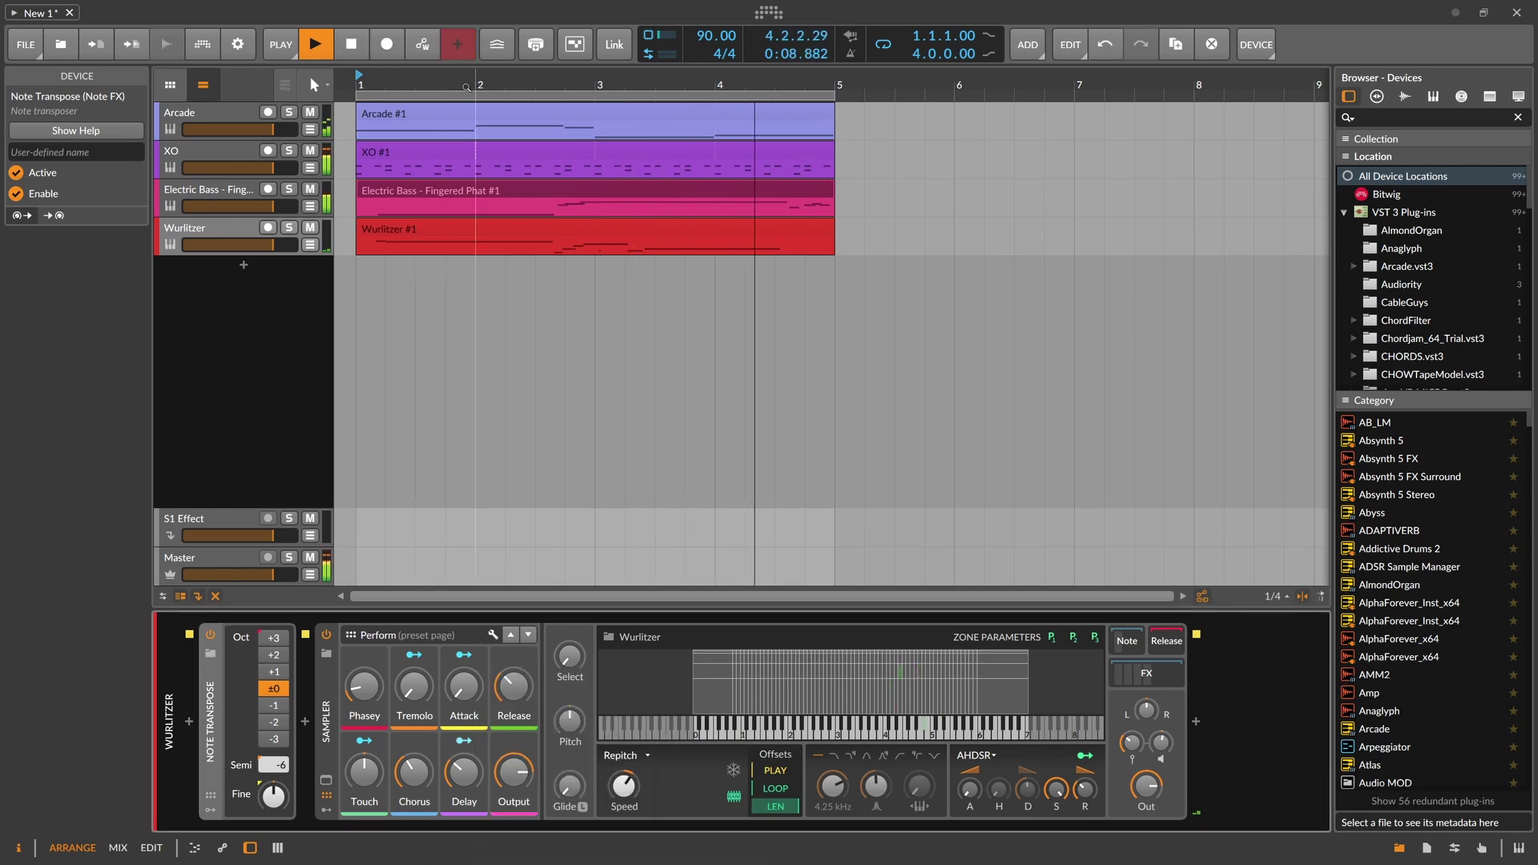
- Insert a Filter between Arcade and ValhallaSupermassive on the Arcade track, adjust its cutoff, and set ValhallaSupermassive's Mix to 48.4 %
{"action": "key", "text": "minus"}
{"action": "left_click", "coordinate": [251, 115]}
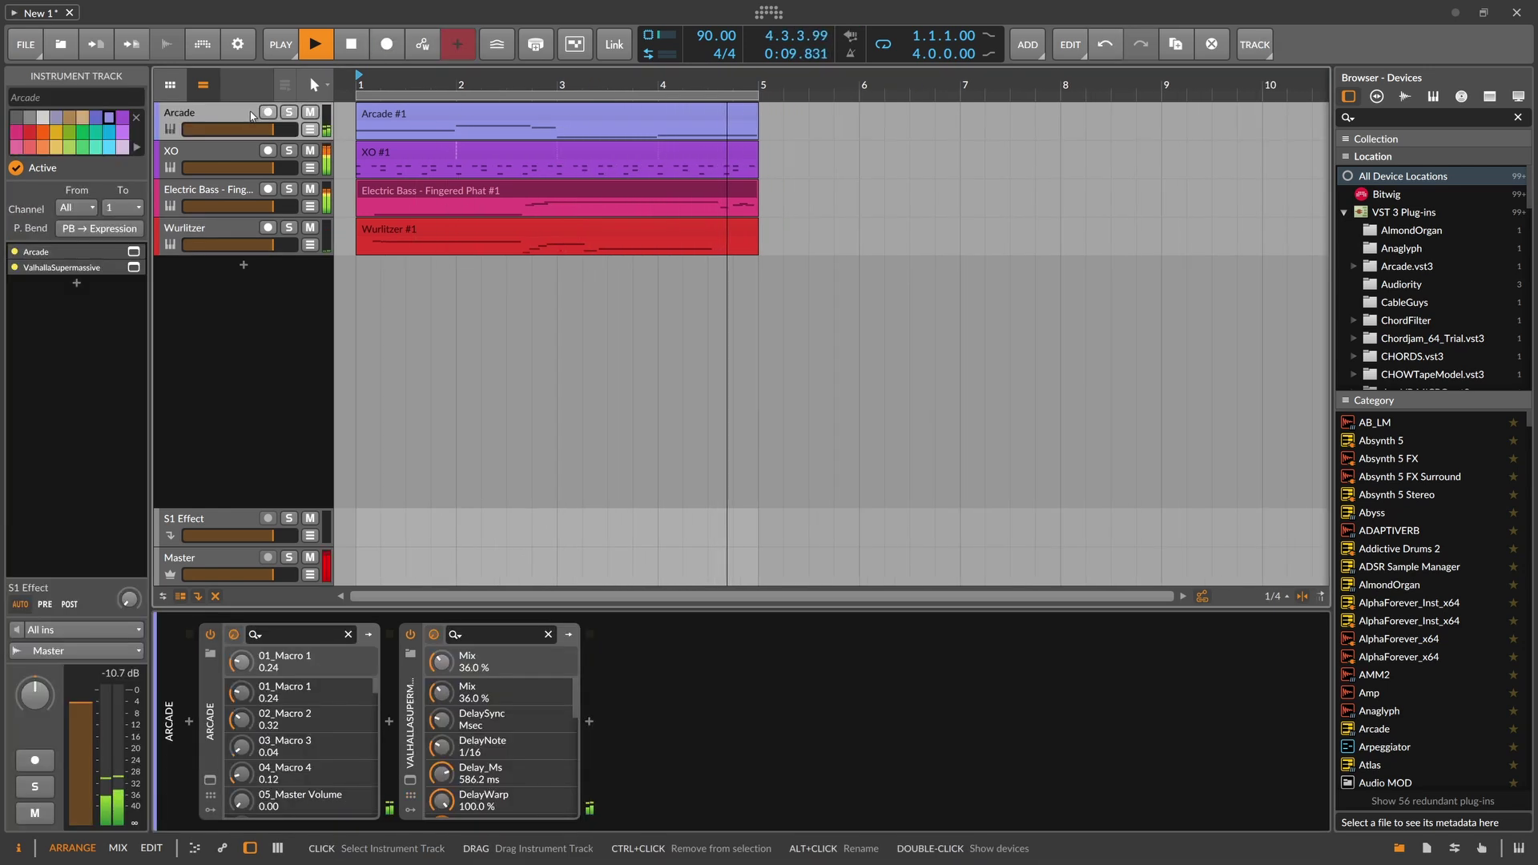
{"action": "left_click", "coordinate": [393, 723]}
{"action": "type", "text": "filter"}
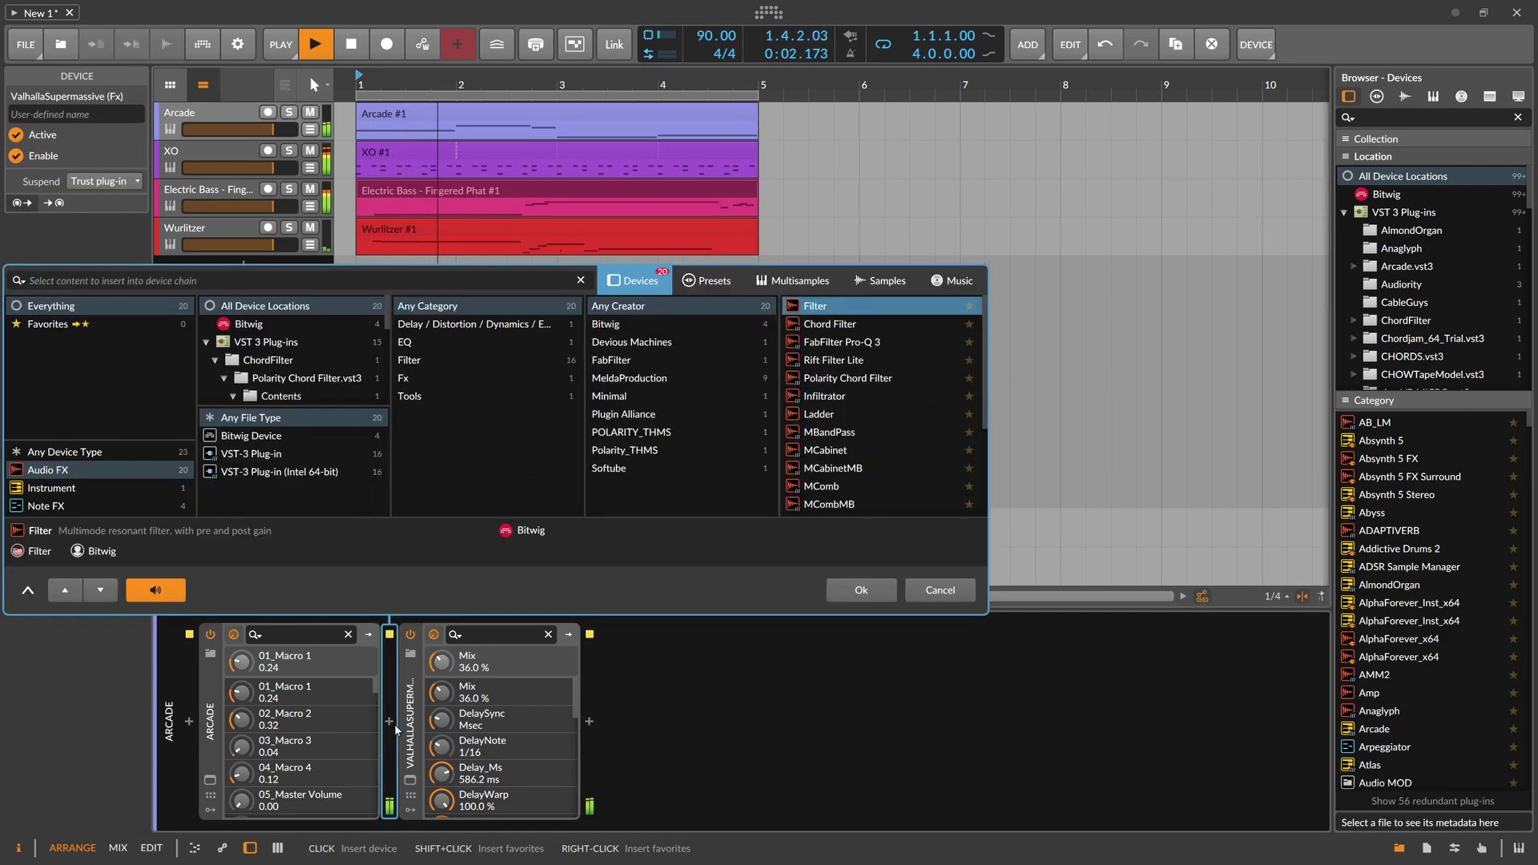
{"action": "key", "text": "Return"}
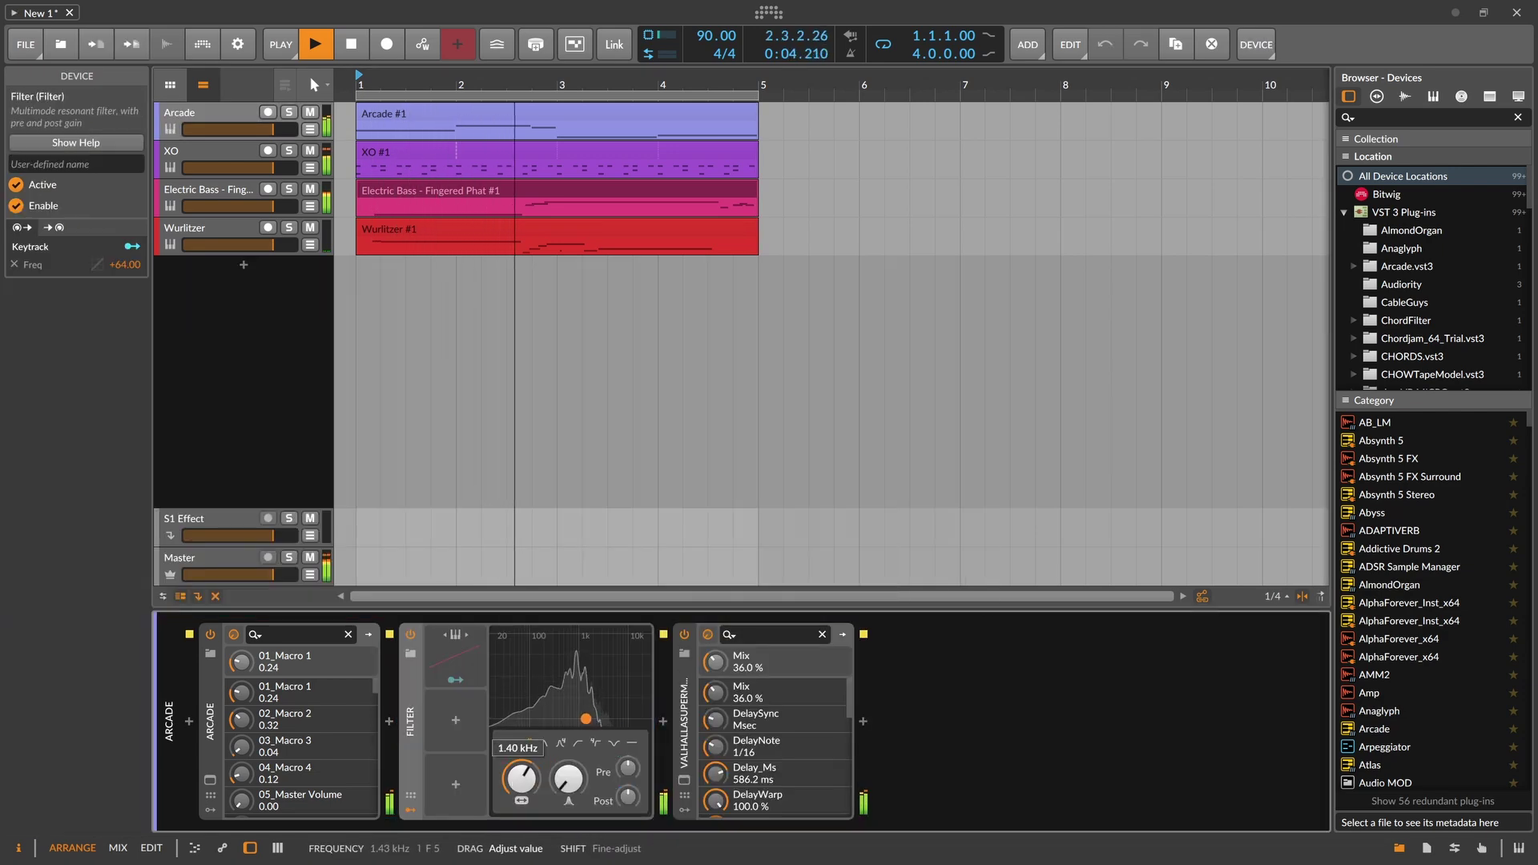
{"action": "left_click", "coordinate": [686, 779]}
{"action": "left_click_drag", "start_coordinate": [570, 392], "coordinate": [570, 375]}
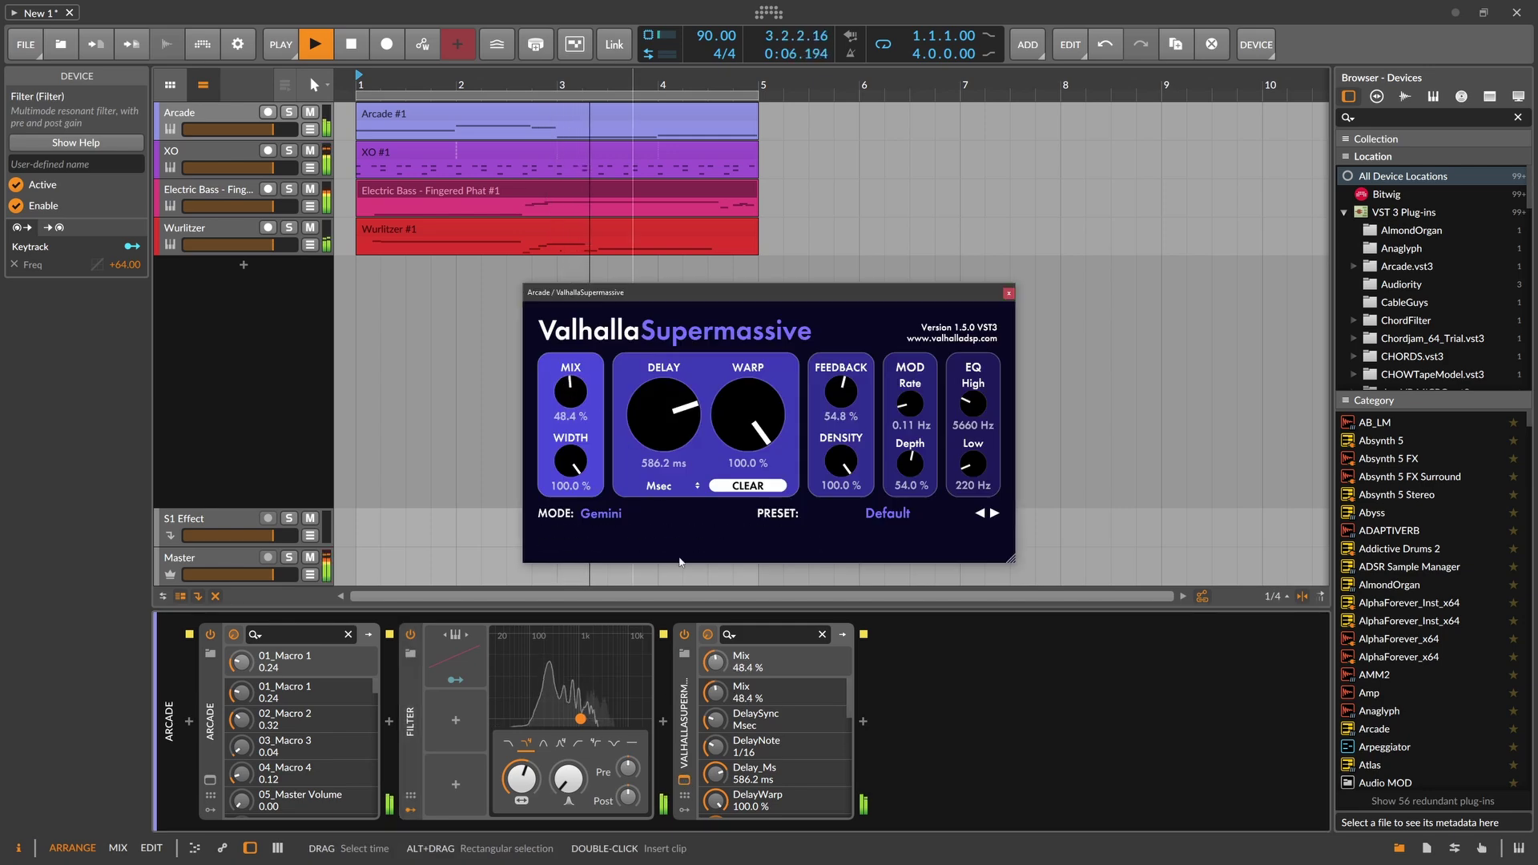
- Add a Tool device at the end of the Arcade track's chain, set its Volume to -8.6 dB, and stop playback
{"action": "left_click", "coordinate": [863, 723]}
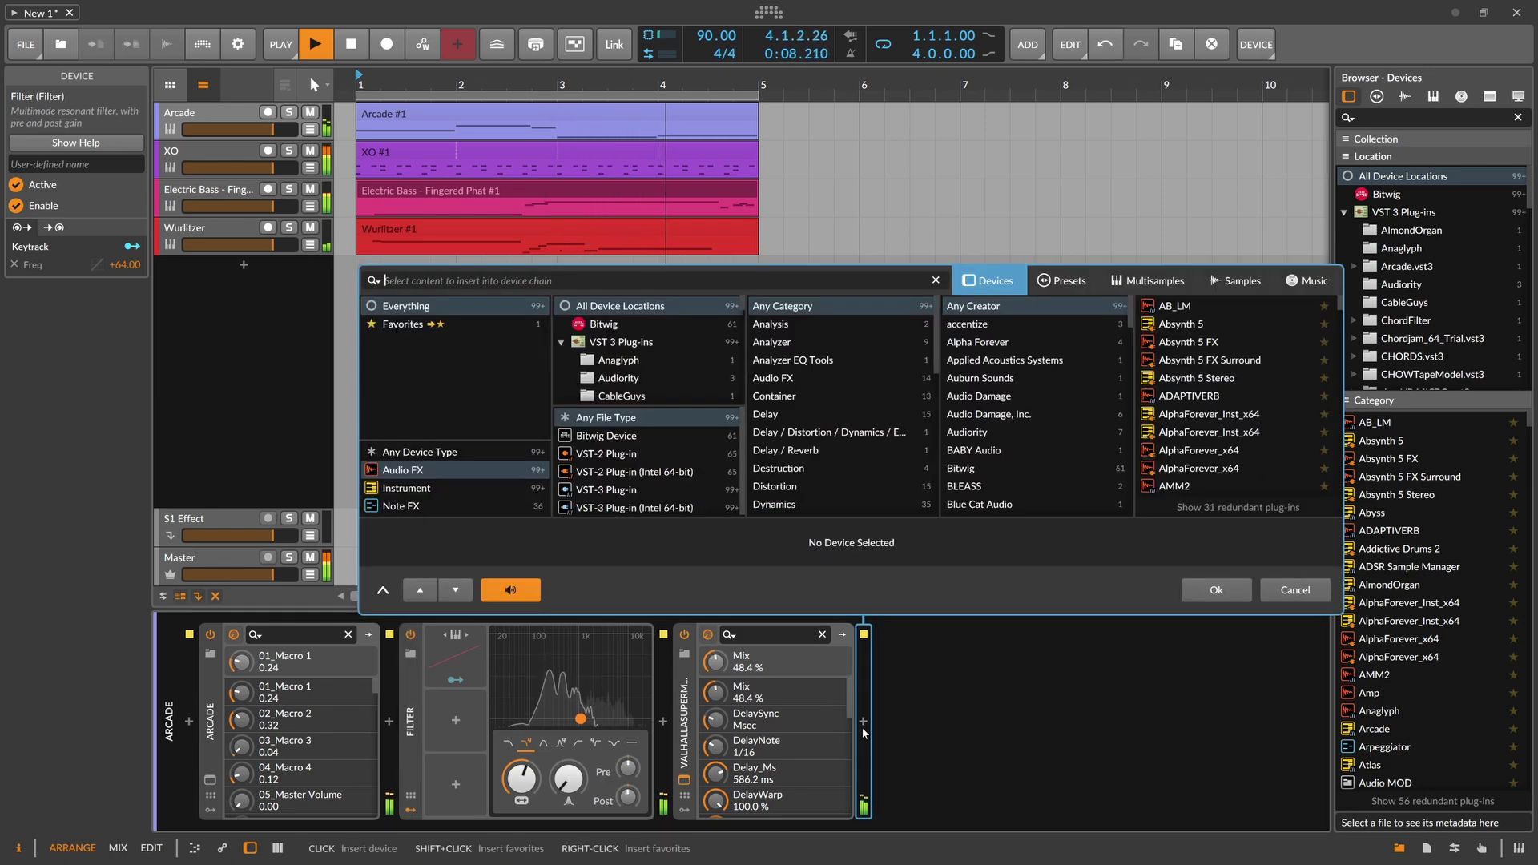
{"action": "key", "text": "Return"}
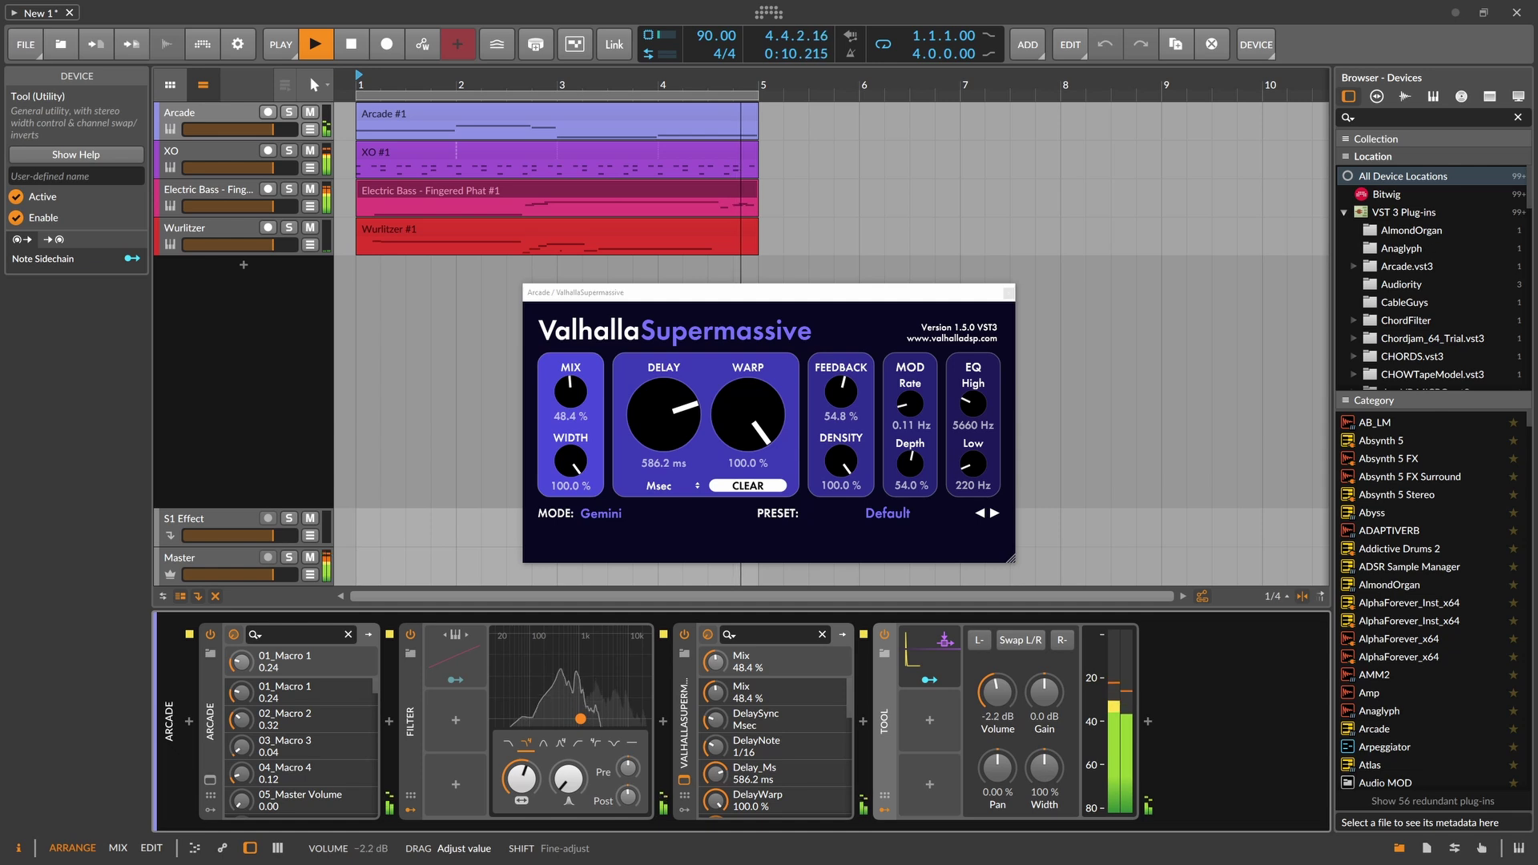
{"action": "left_click_drag", "start_coordinate": [998, 692], "coordinate": [998, 714]}
{"action": "left_click_drag", "start_coordinate": [529, 84], "coordinate": [464, 76]}
{"action": "key", "text": "space"}
- Go through the Arcade, XO, Electric Bass and Wurlitzer clips in turn and examine their notes
{"action": "left_click", "coordinate": [365, 128]}
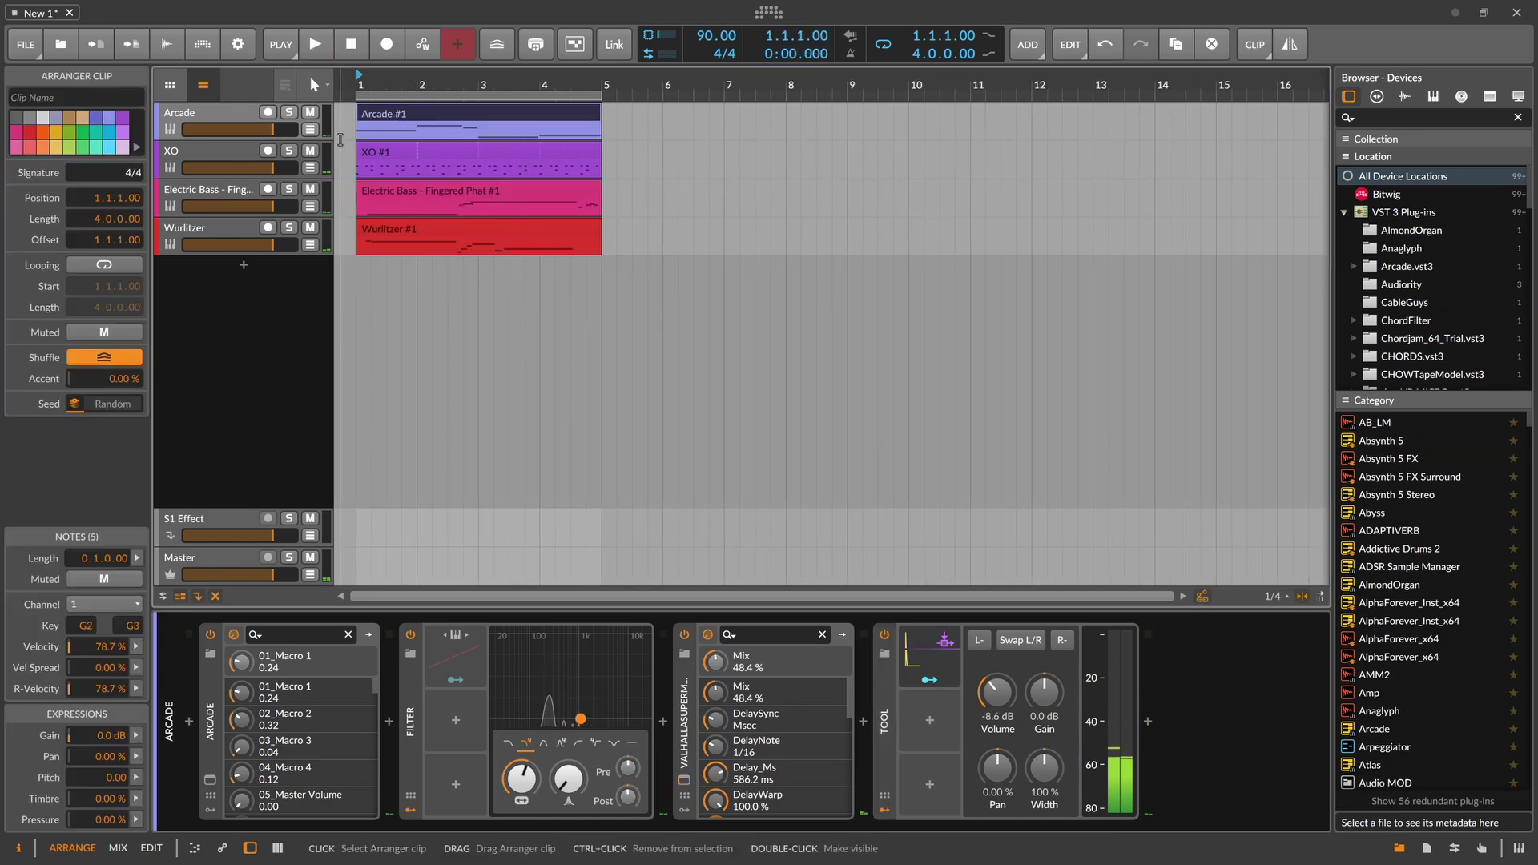
{"action": "double_click", "coordinate": [387, 116]}
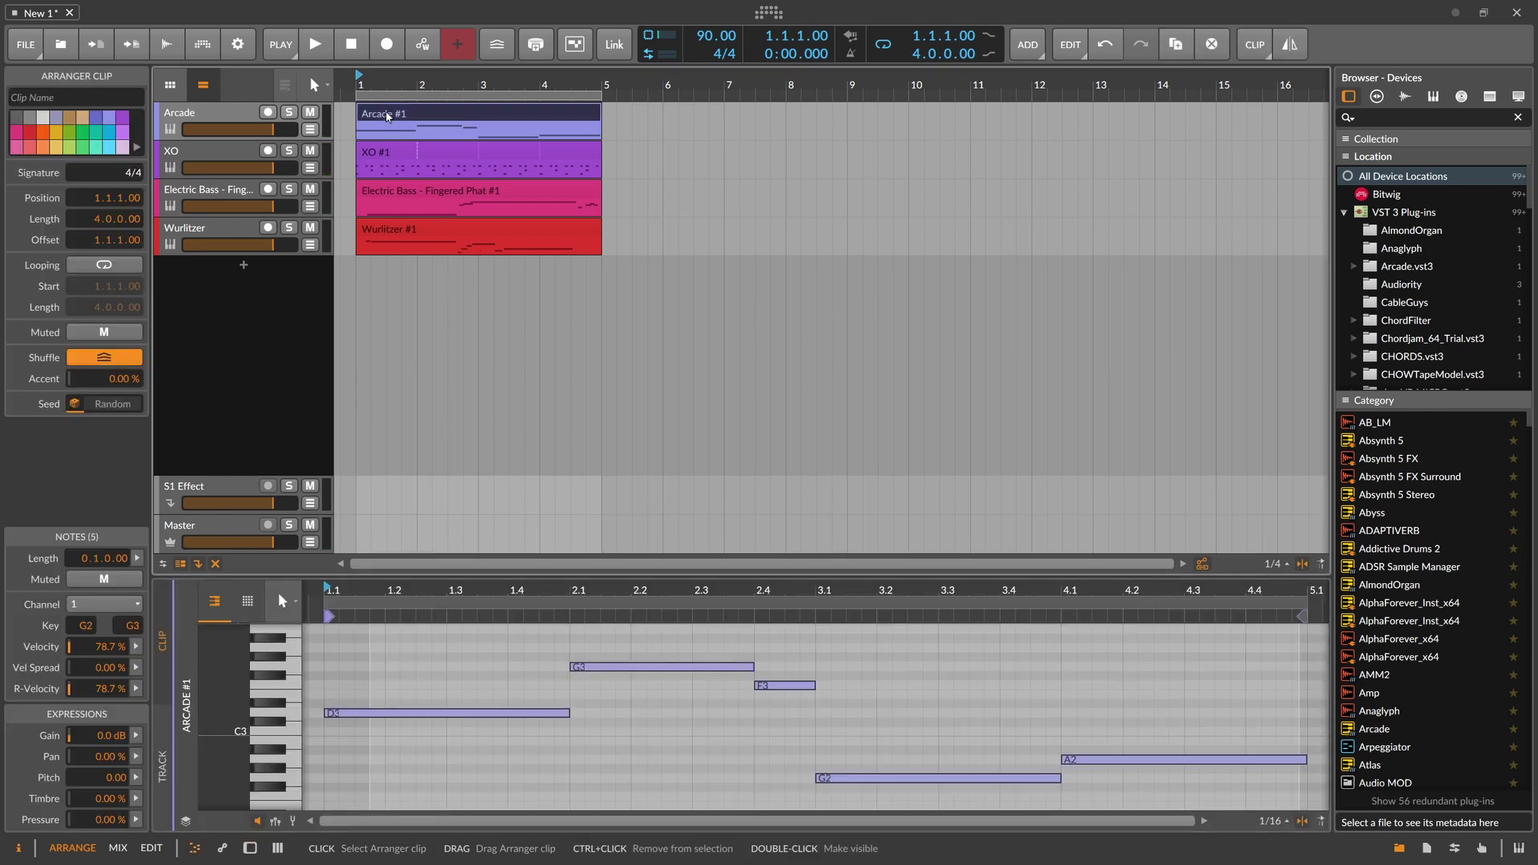
{"action": "left_click", "coordinate": [223, 117]}
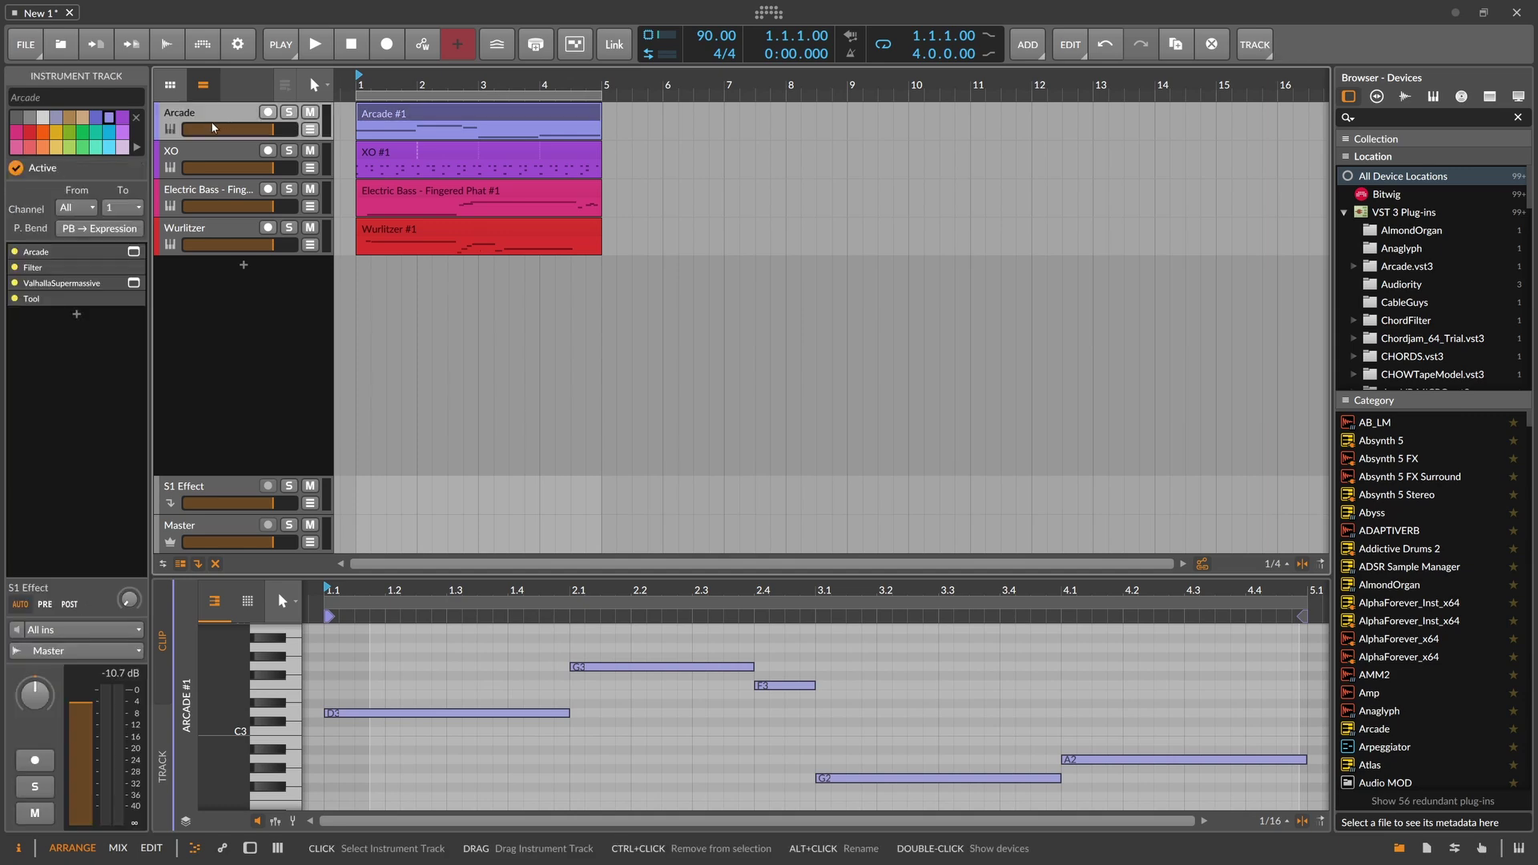
{"action": "left_click", "coordinate": [375, 155]}
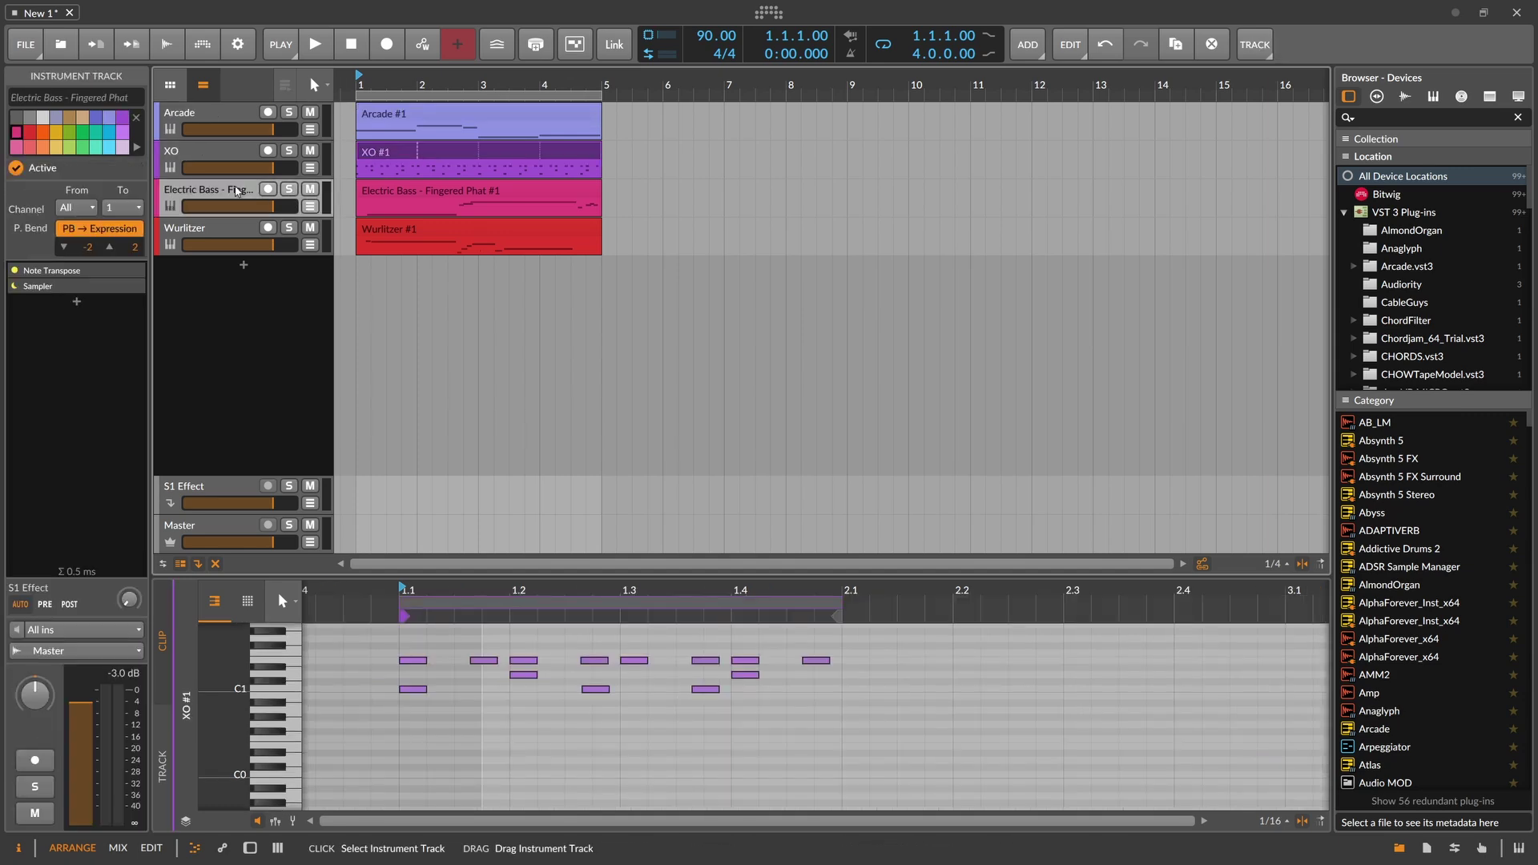
{"action": "left_click", "coordinate": [391, 200]}
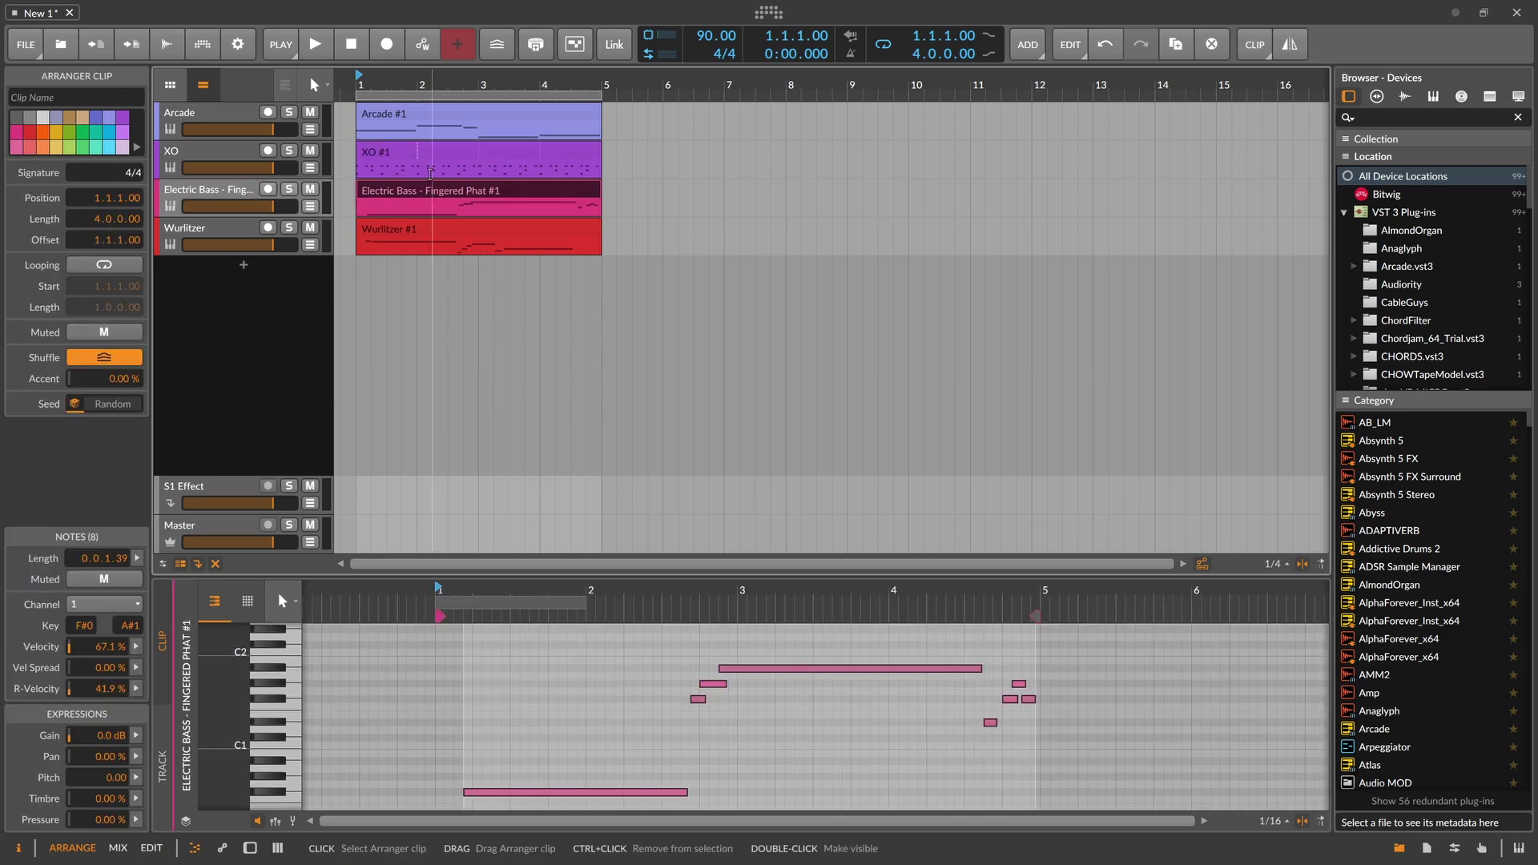
{"action": "left_click", "coordinate": [439, 170]}
{"action": "left_click", "coordinate": [379, 227]}
{"action": "left_click", "coordinate": [208, 233]}
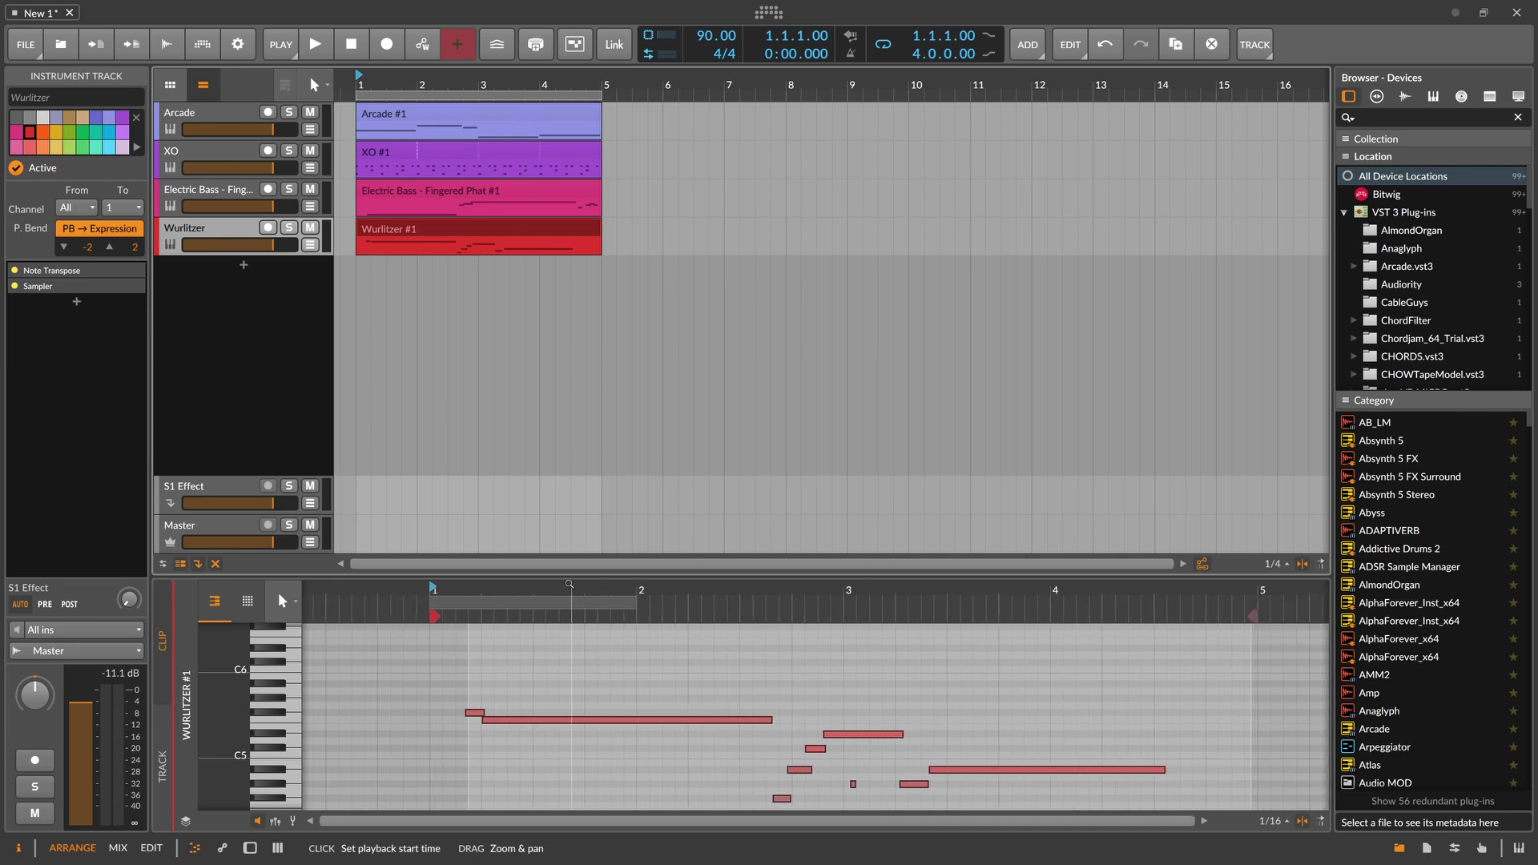
{"action": "left_click_drag", "start_coordinate": [463, 673], "coordinate": [1043, 817]}
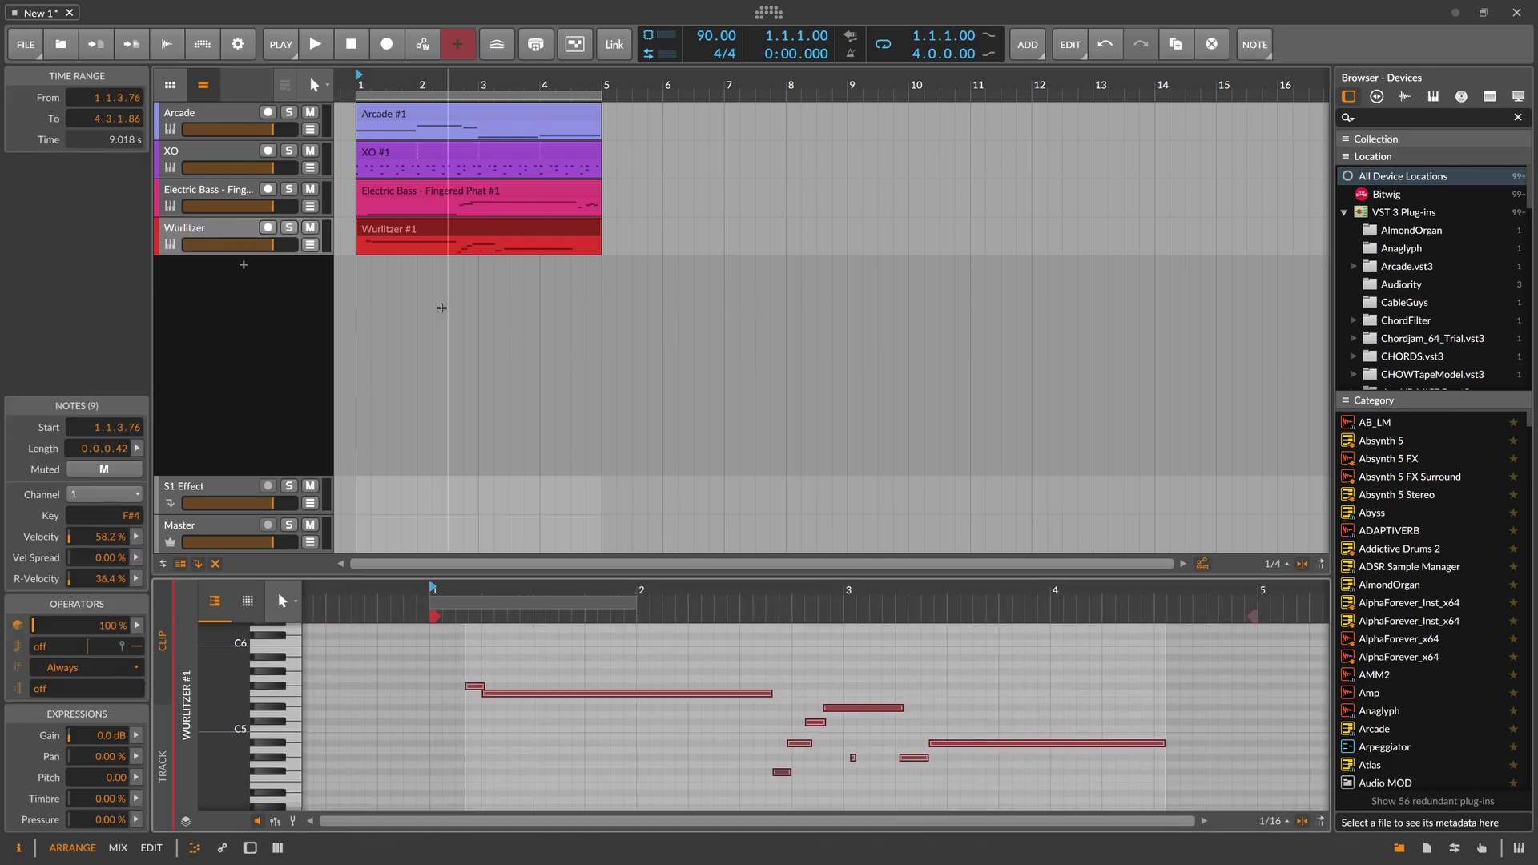
{"action": "left_click", "coordinate": [389, 234]}
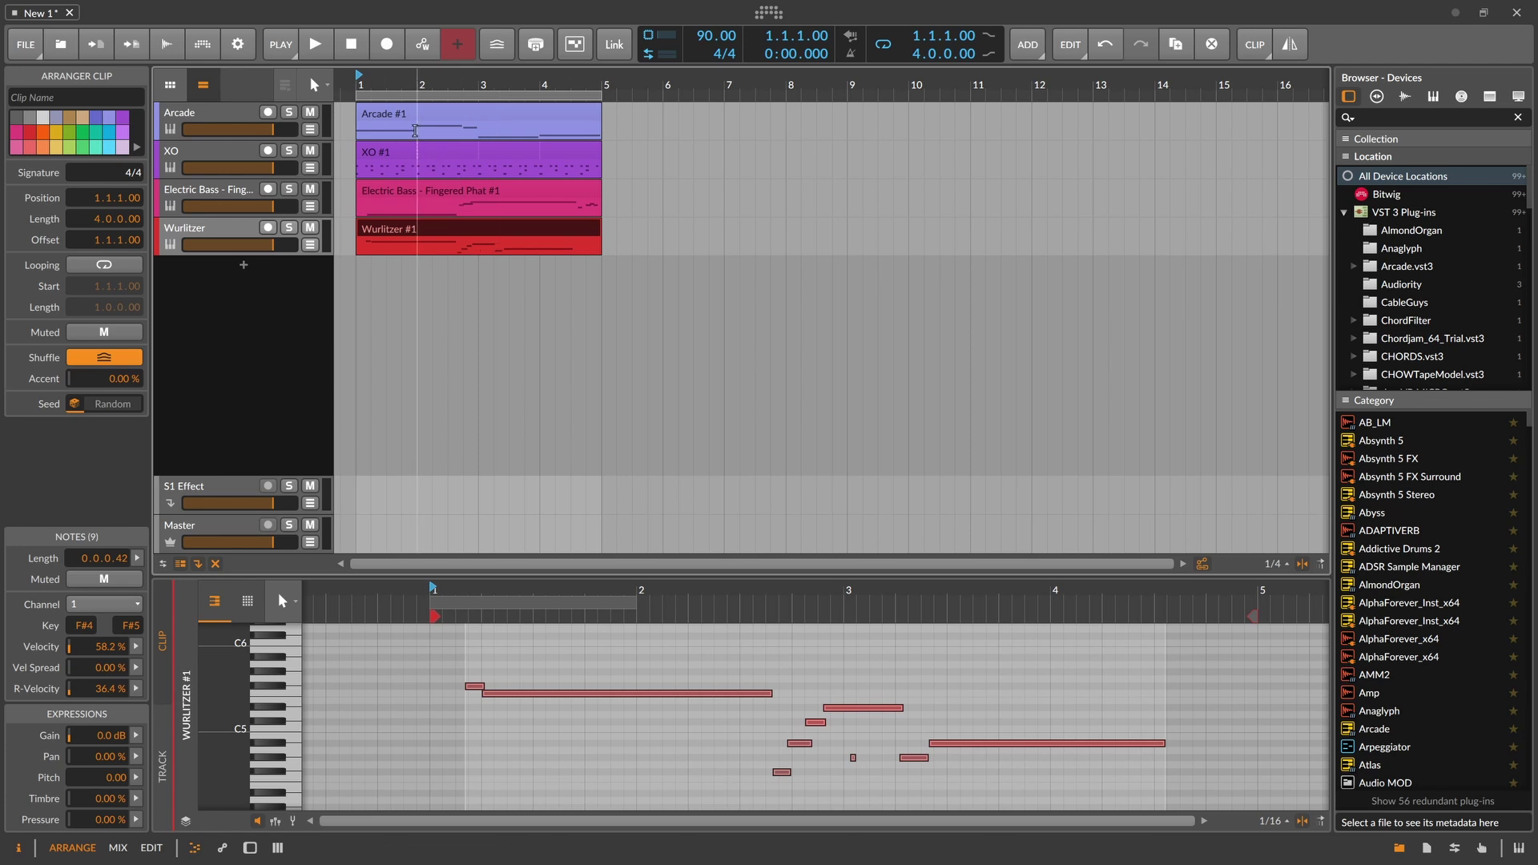
{"action": "left_click_drag", "start_coordinate": [379, 81], "coordinate": [380, 74]}
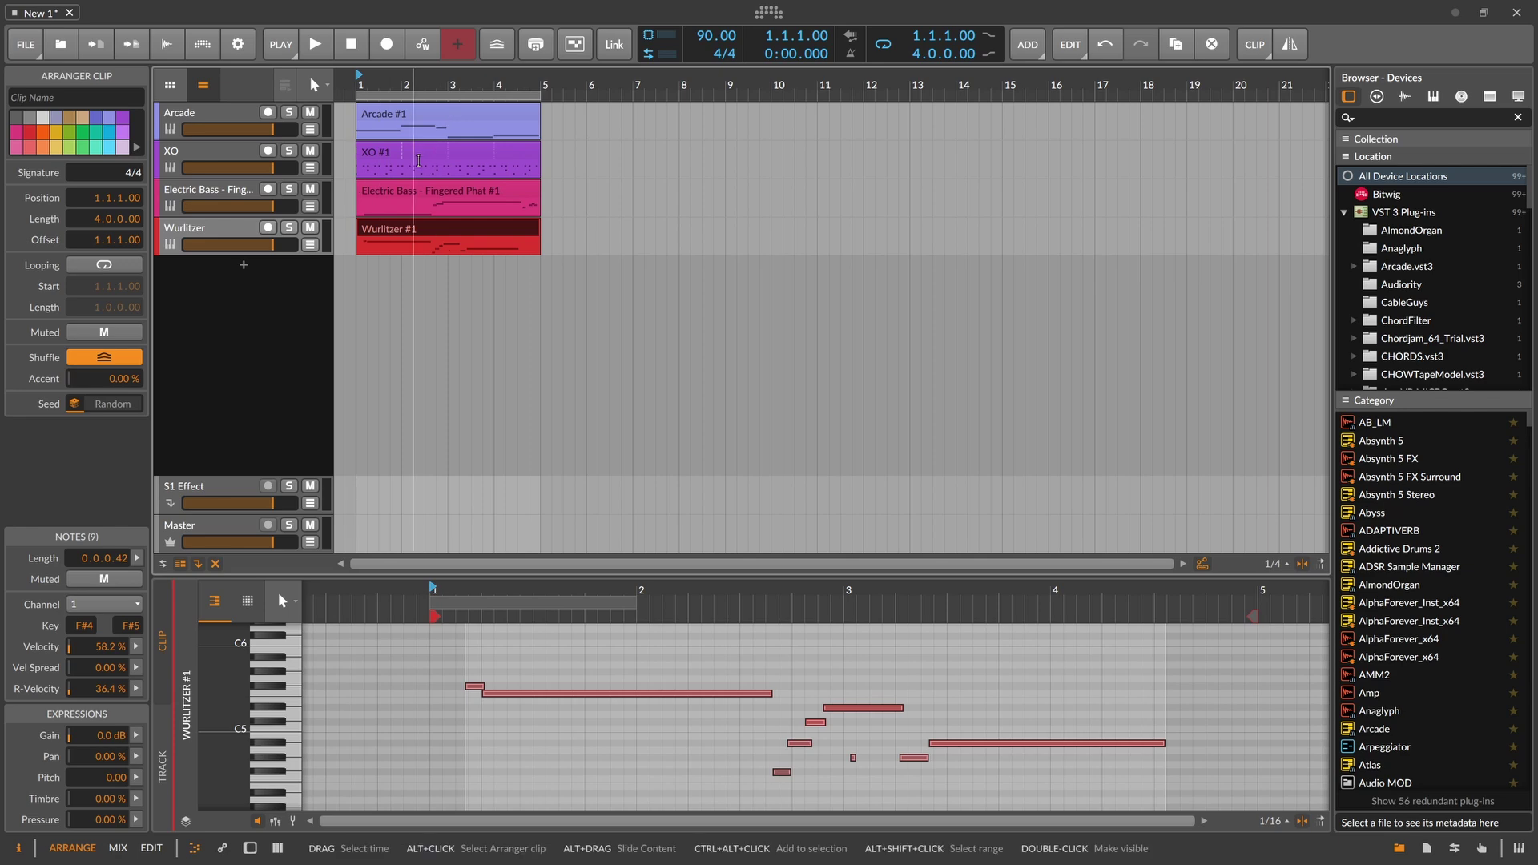
{"action": "left_click_drag", "start_coordinate": [474, 85], "coordinate": [474, 81]}
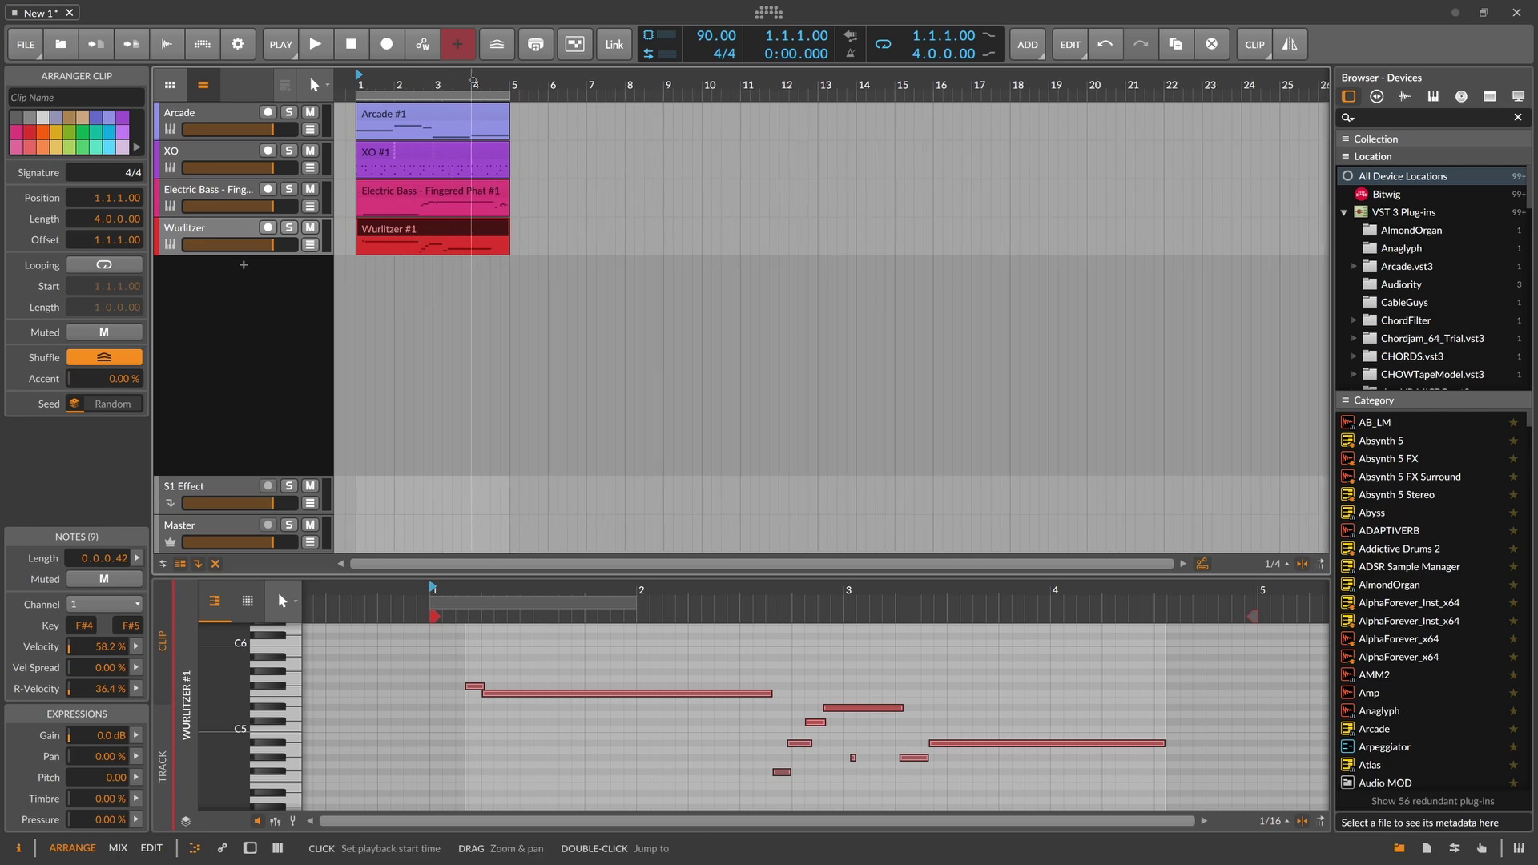
- Open the Arcade plug-in's search from the Arcade track's device chain and browse the genre filters for sampler kits
{"action": "left_click", "coordinate": [271, 807]}
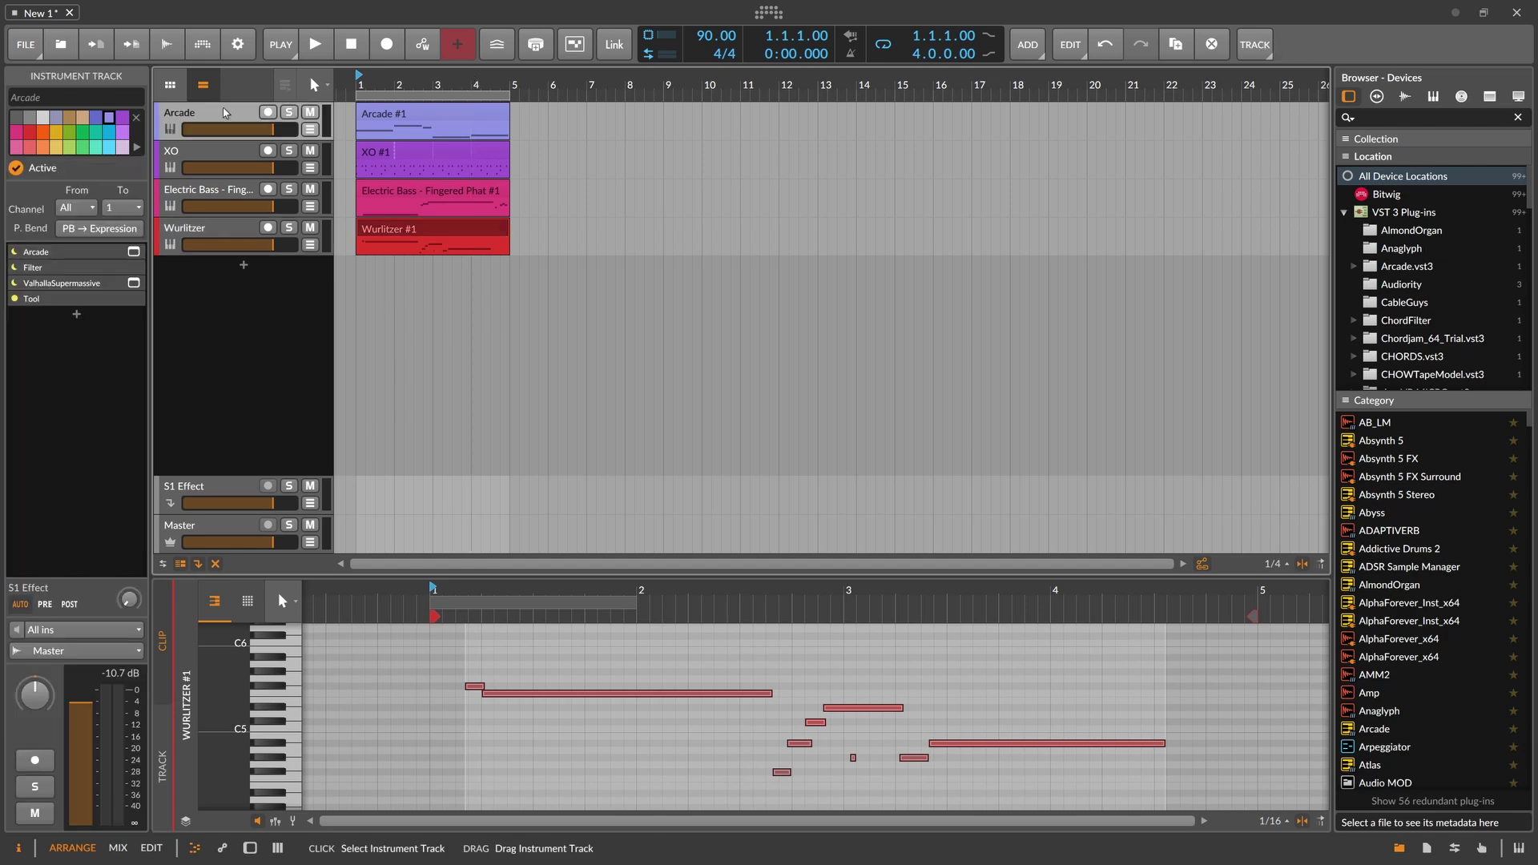
{"action": "key", "text": "d"}
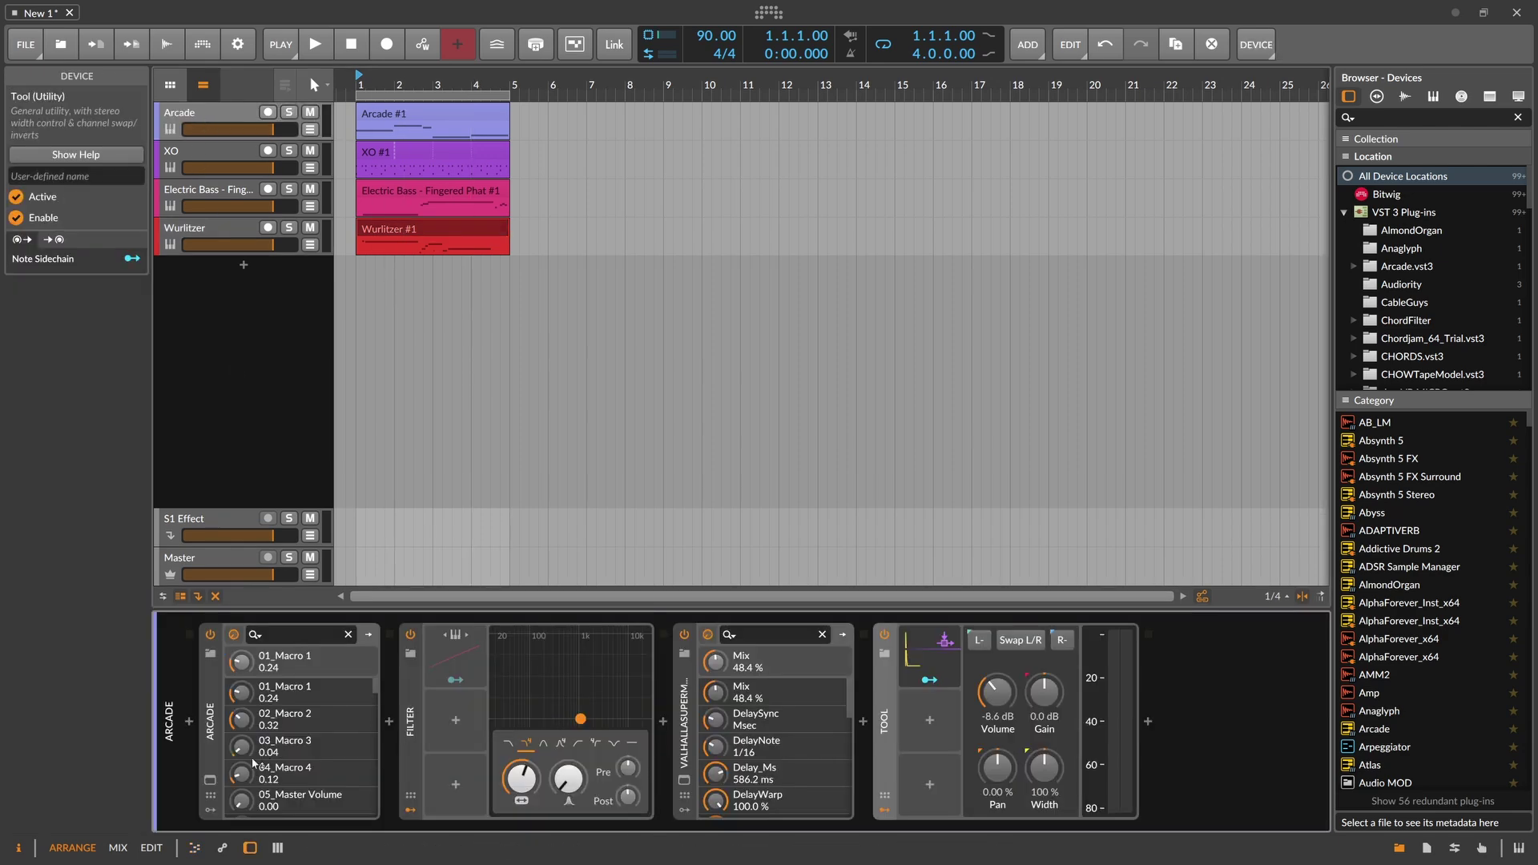
{"action": "left_click", "coordinate": [210, 779]}
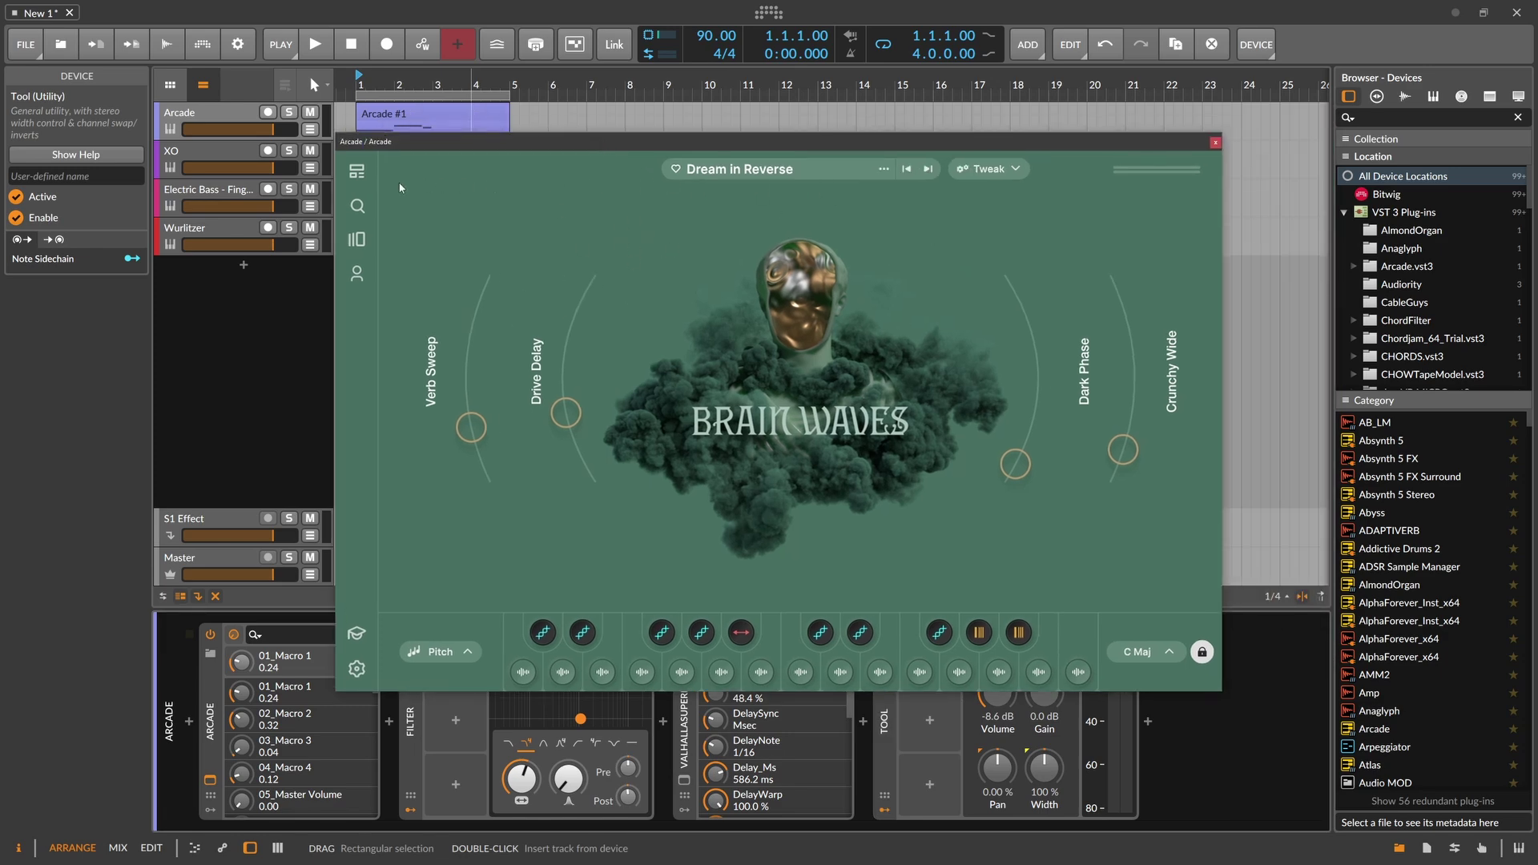
{"action": "left_click", "coordinate": [357, 207]}
{"action": "left_click", "coordinate": [539, 346]}
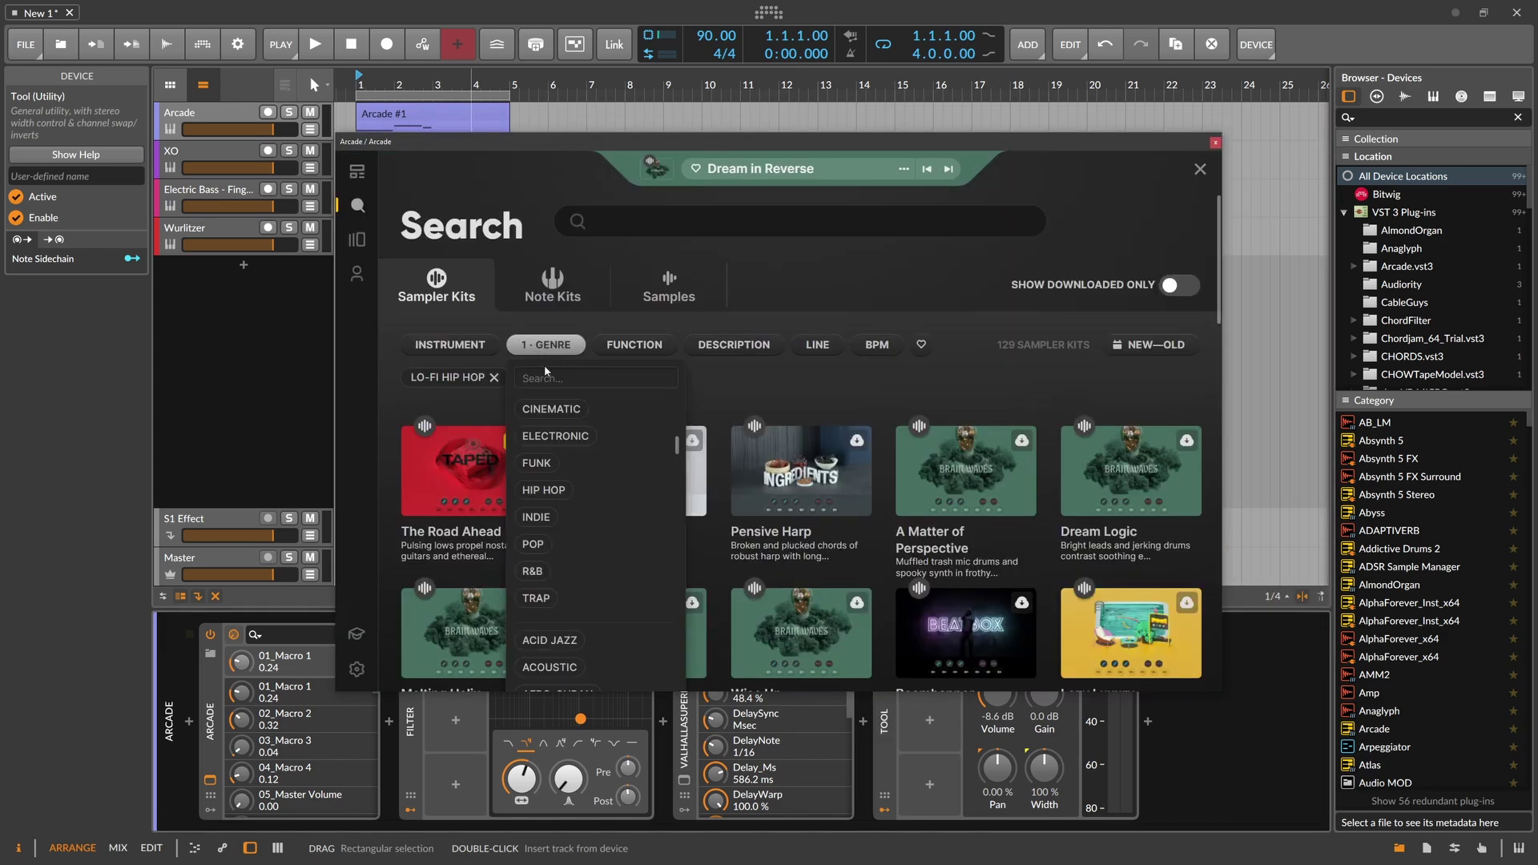
{"action": "scroll", "coordinate": [574, 520], "scroll_direction": "down", "scroll_amount": 4}
{"action": "scroll", "coordinate": [565, 505], "scroll_direction": "up", "scroll_amount": 4}
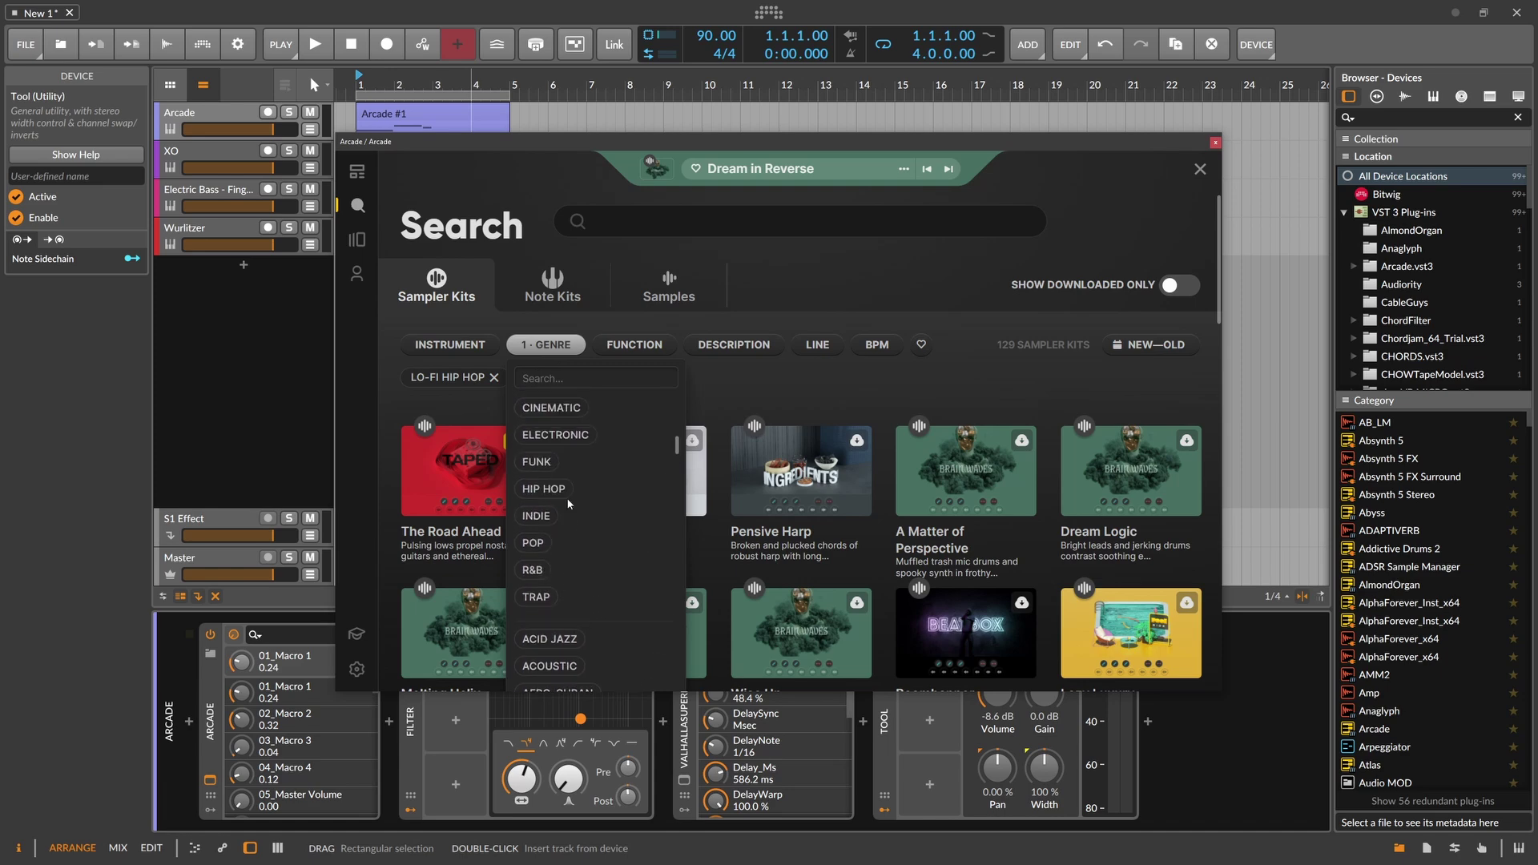
{"action": "left_click", "coordinate": [732, 396]}
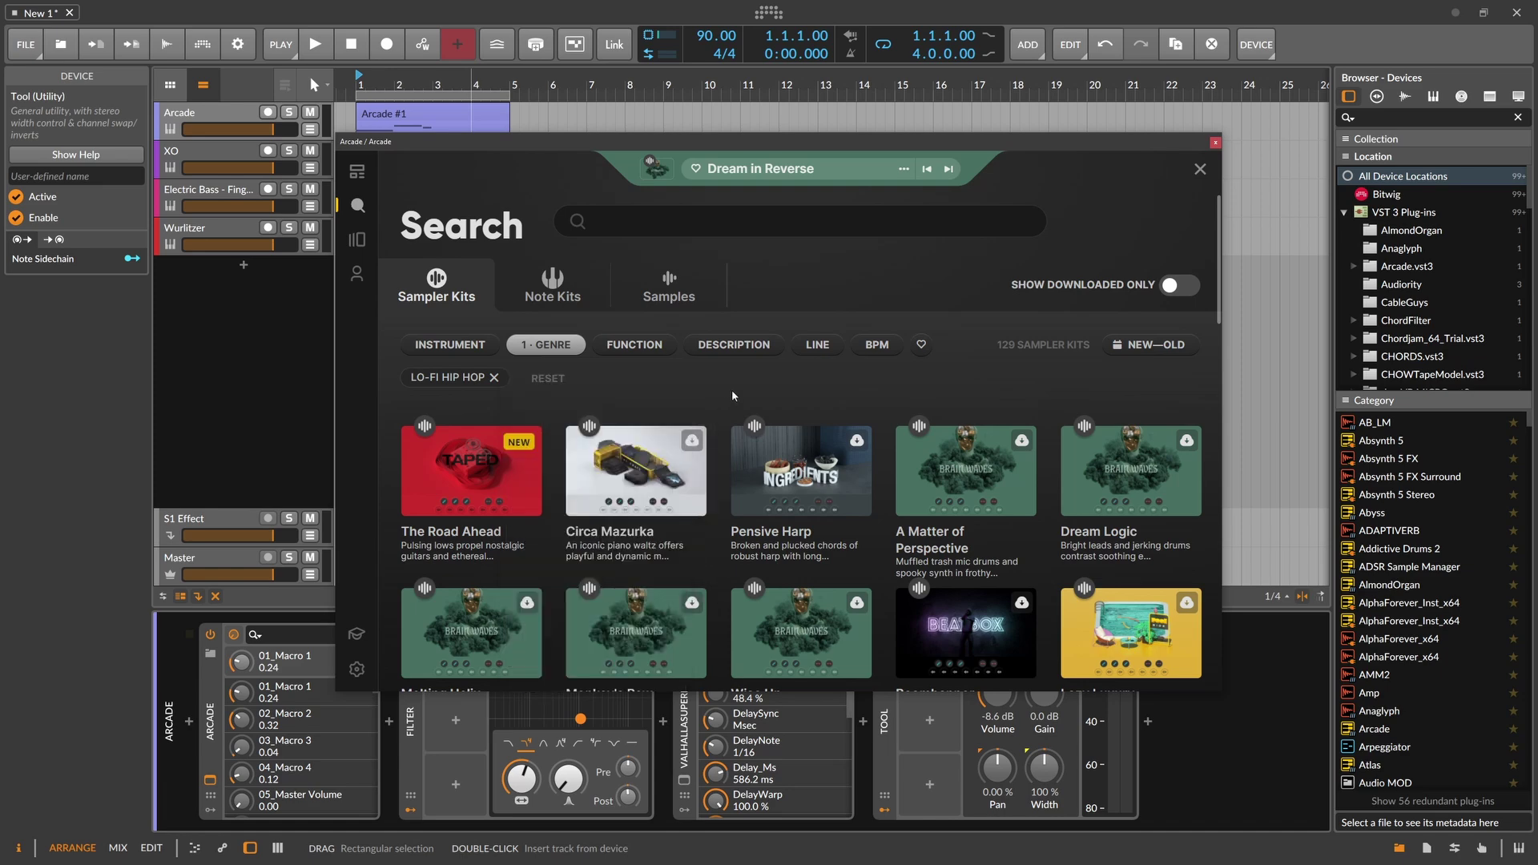